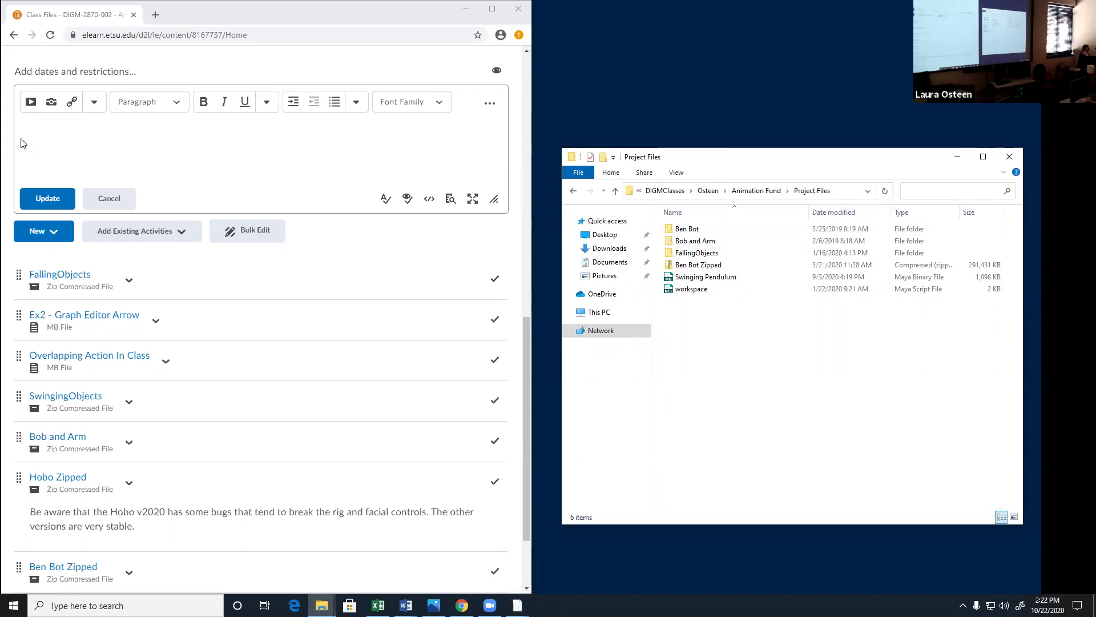
- Look through the Class Files list on the course page down to the Ben Bot Zipped entry
left_click(347, 263)
scroll(328, 282, "up", 4)
scroll(257, 319, "down", 3)
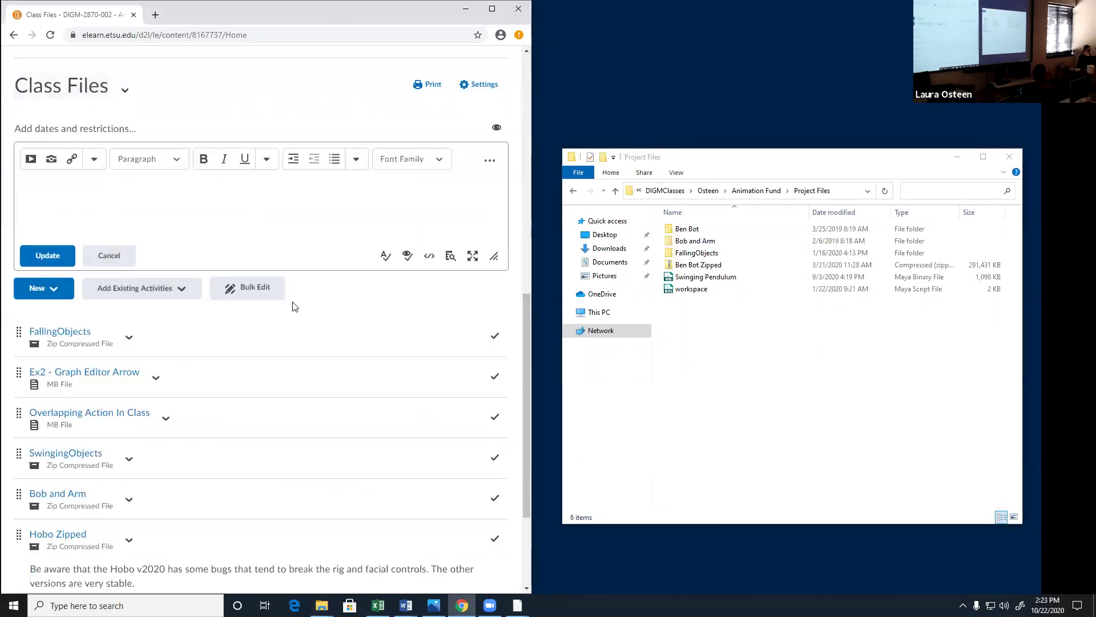
scroll(256, 293, "down", 3)
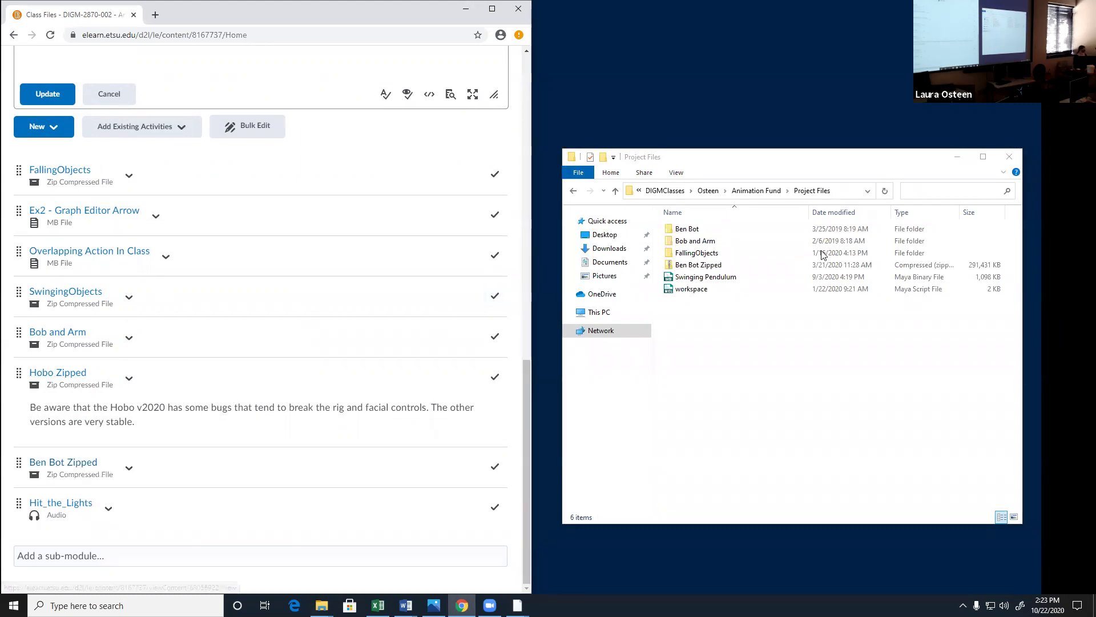
- In File Explorer, open the scenes folder inside the Ben Bot project folder
left_click(802, 165)
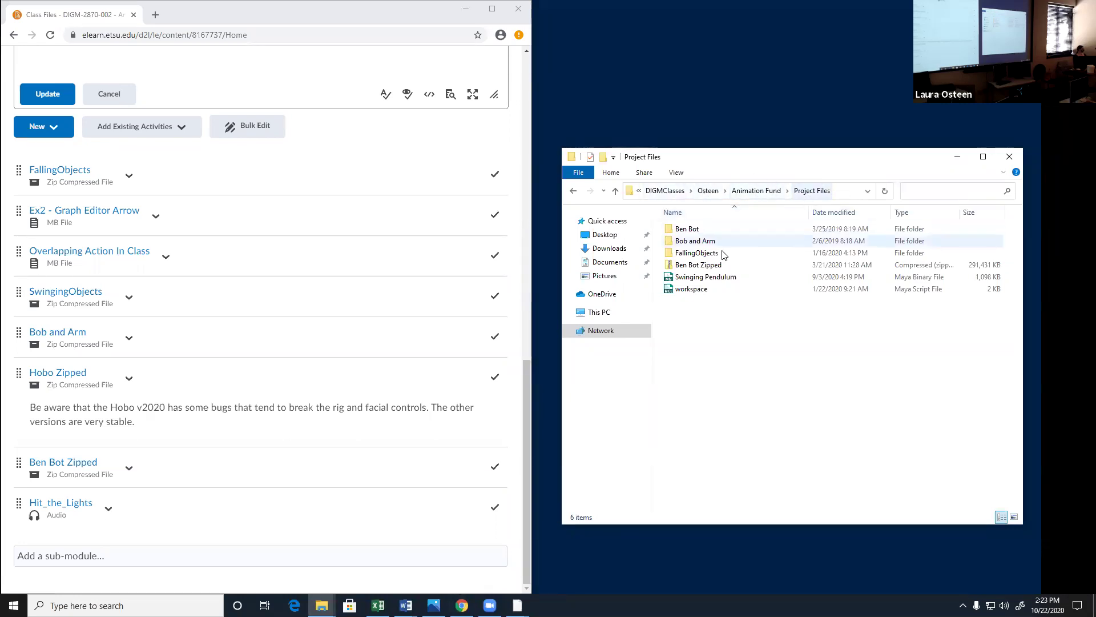
left_click(702, 229)
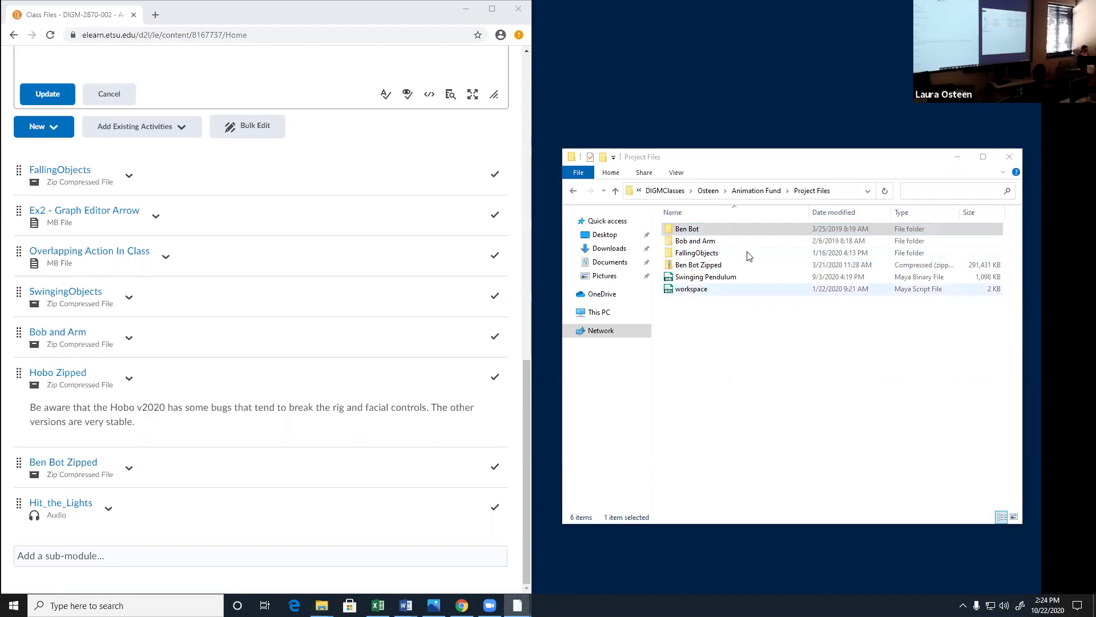
double_click(692, 229)
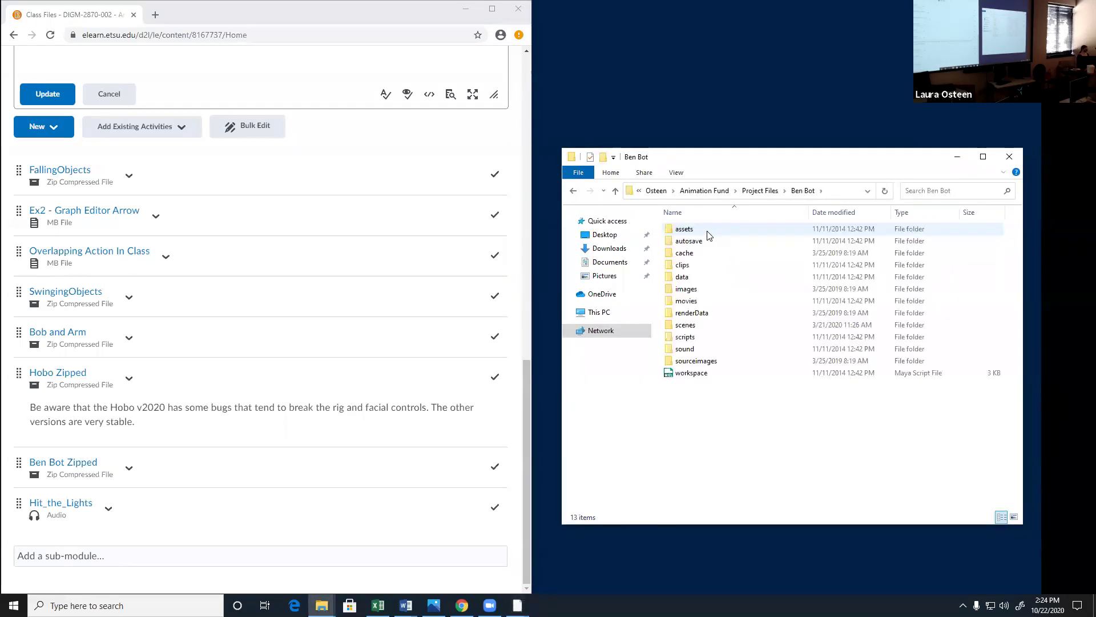
double_click(706, 337)
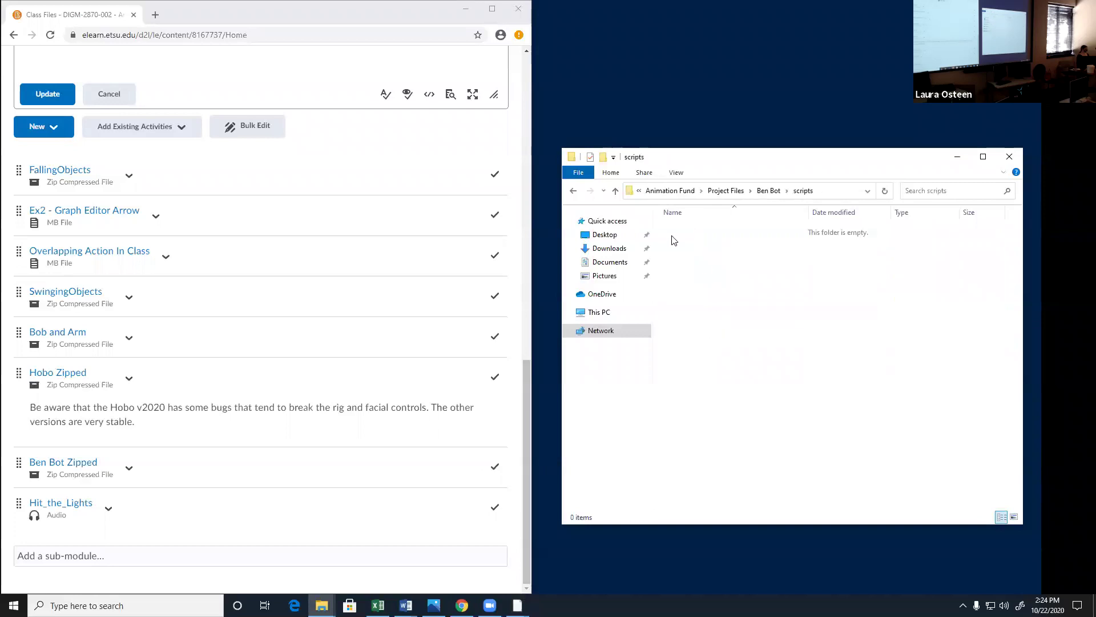
left_click(573, 191)
double_click(697, 325)
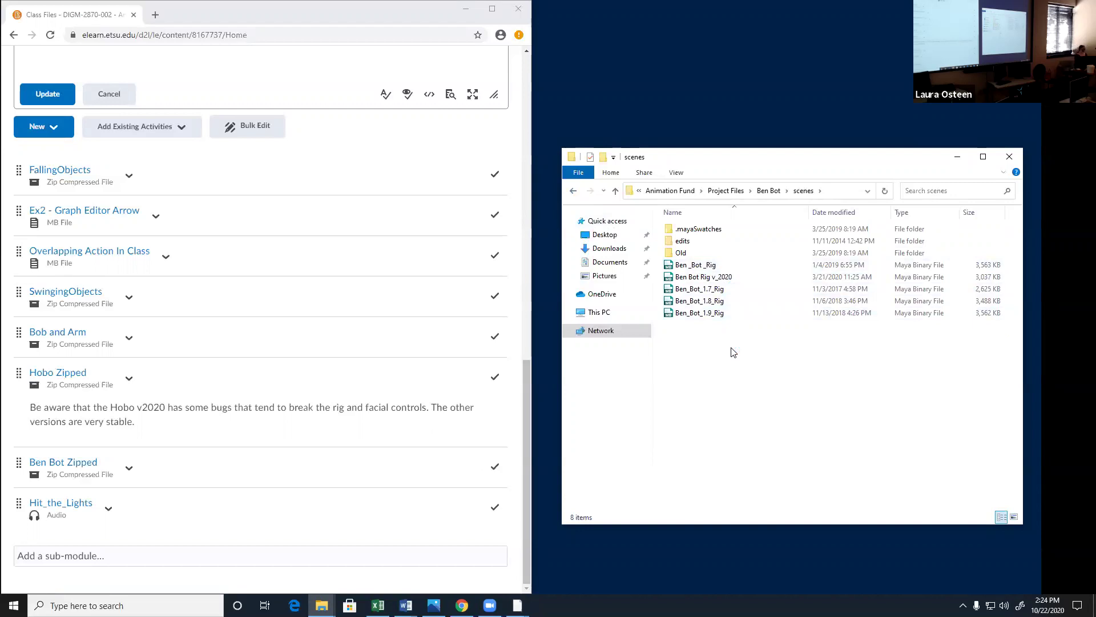
- Compare the Ben Bot rig scene files by version name and modified date
left_click_drag(731, 348, 705, 339)
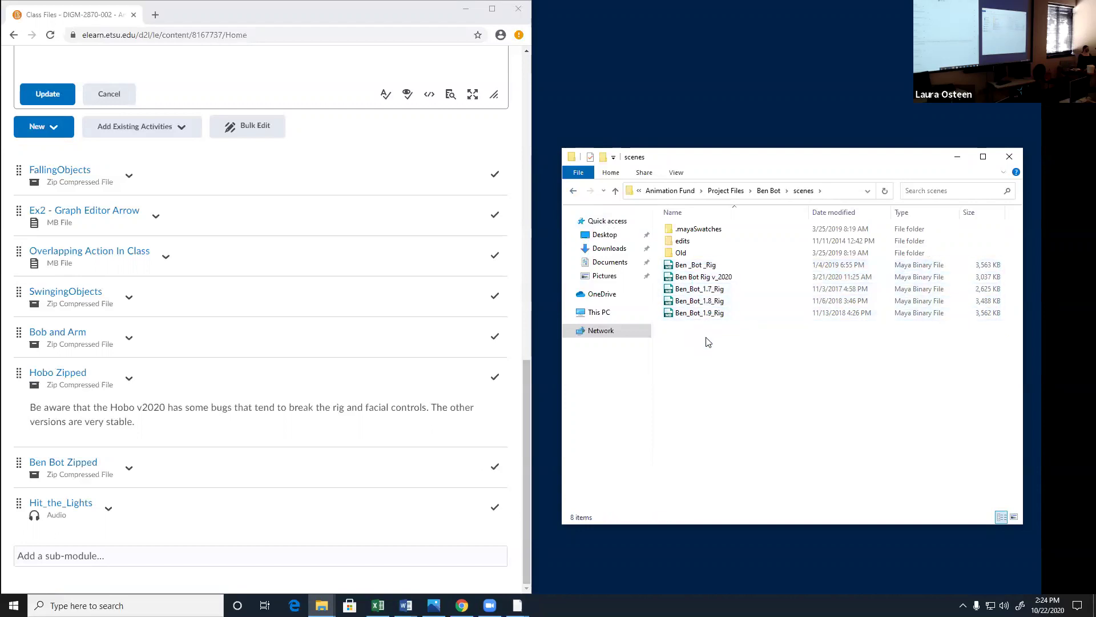
left_click(716, 266)
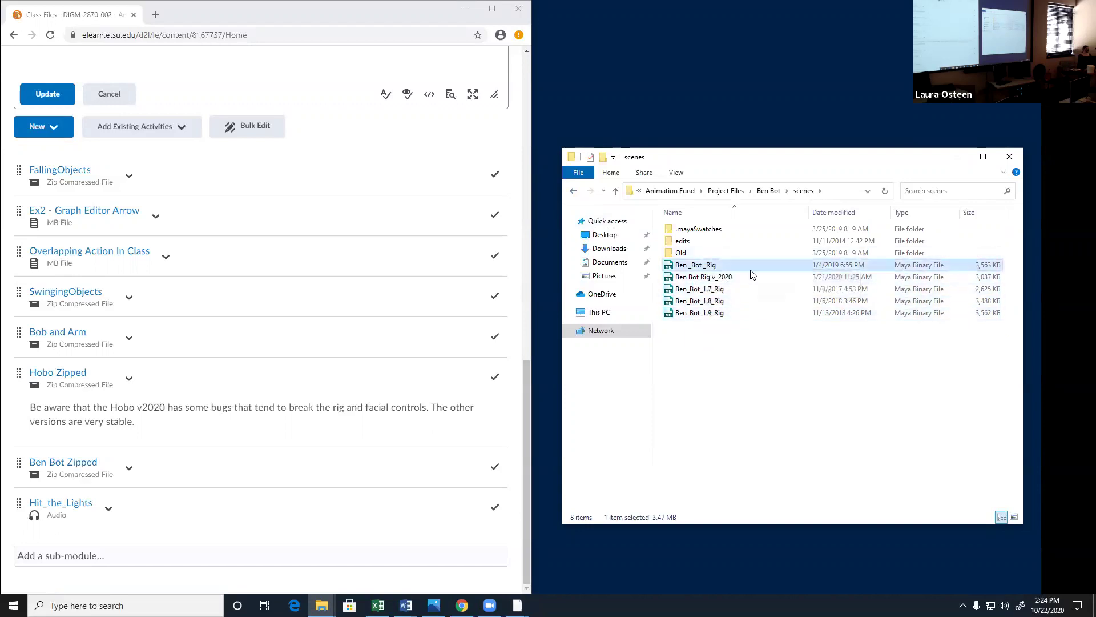
left_click(689, 289)
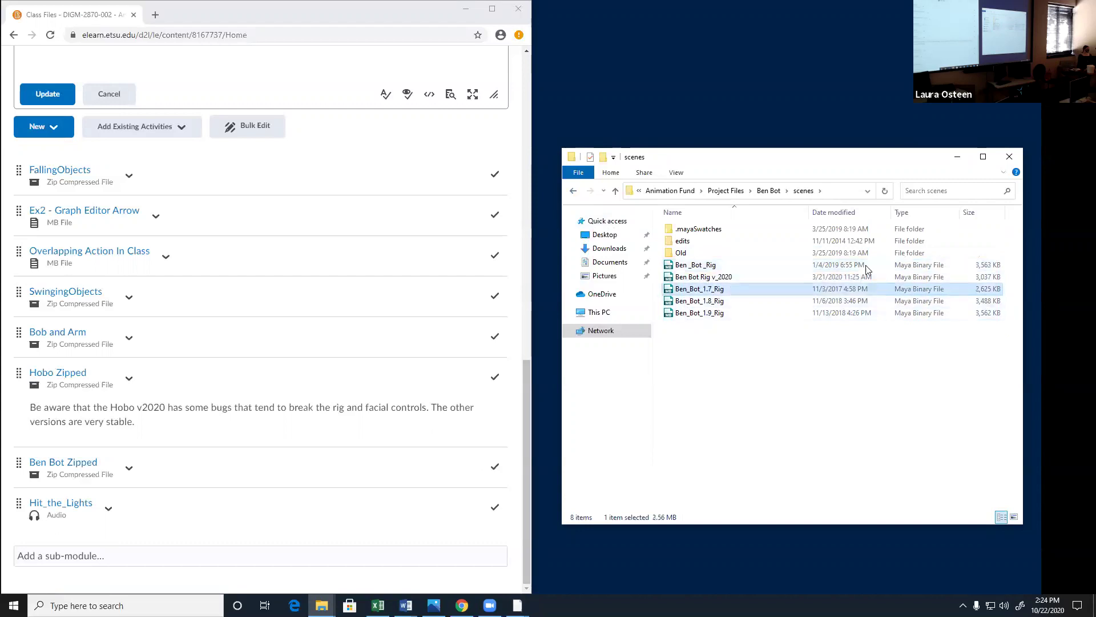
left_click(827, 301)
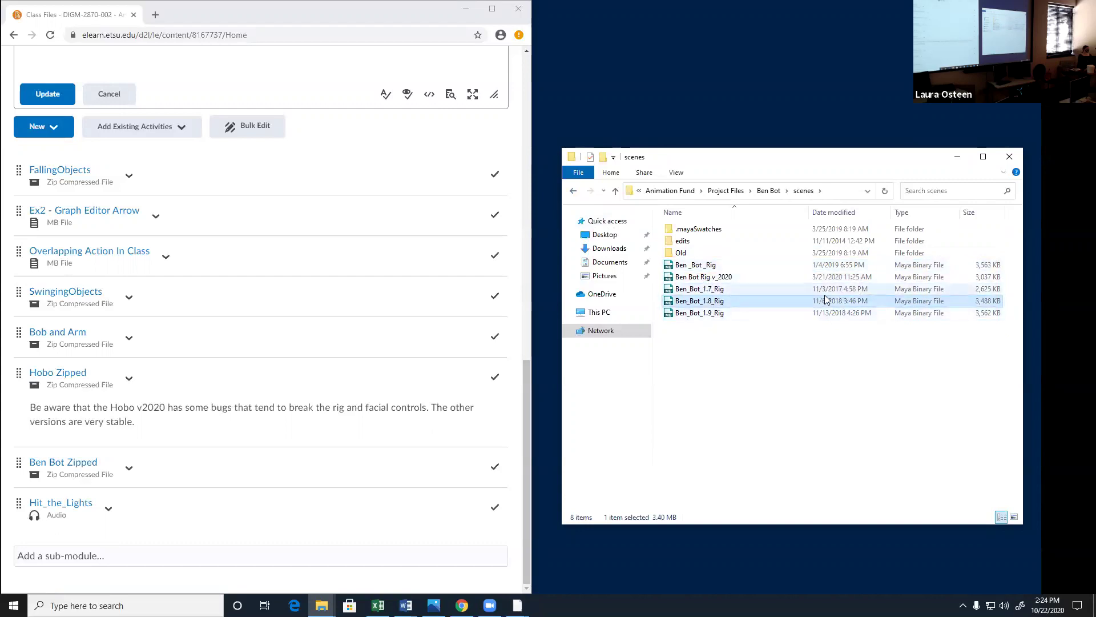
left_click(731, 279)
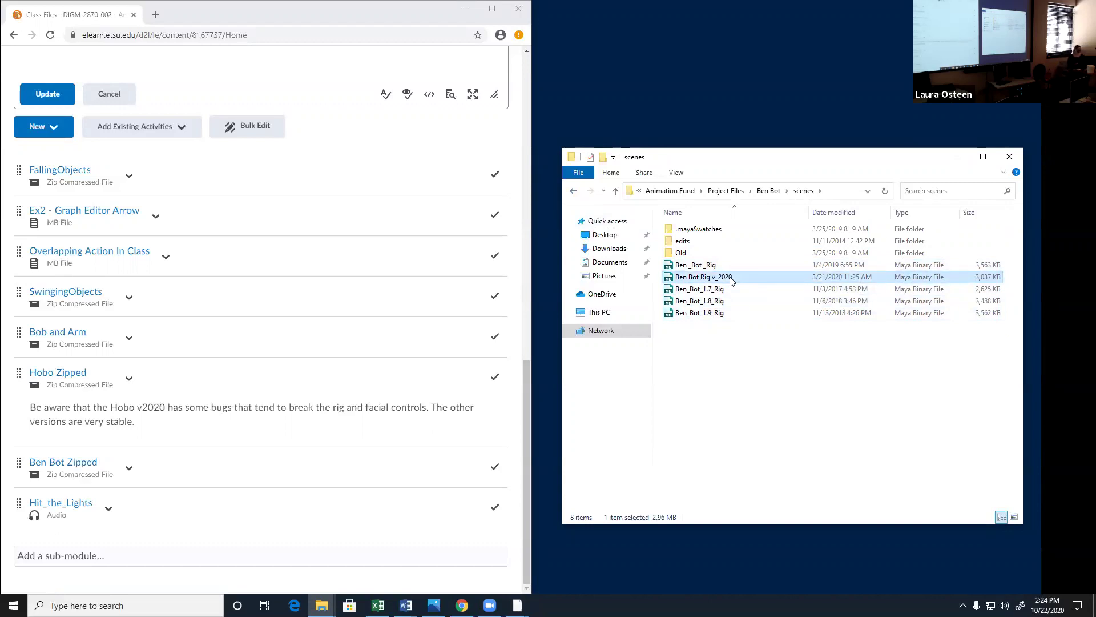
left_click(727, 266)
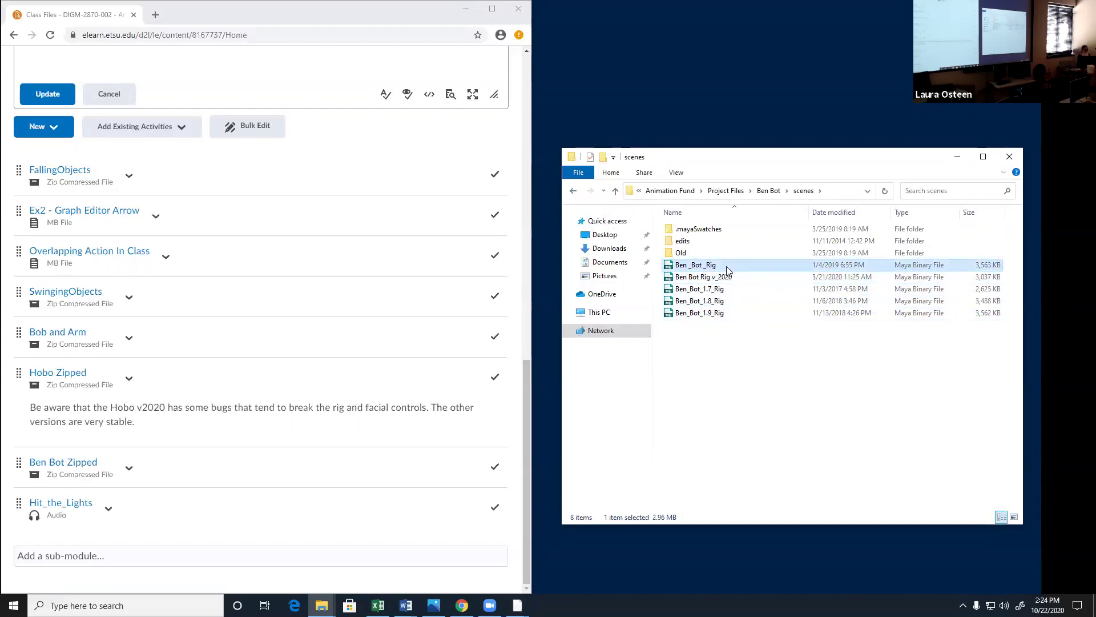
- Check the contents of the Old folder, return to the scenes folder and select Ben_Bot_1.9_Rig
double_click(683, 254)
left_click(837, 240)
left_click(572, 196)
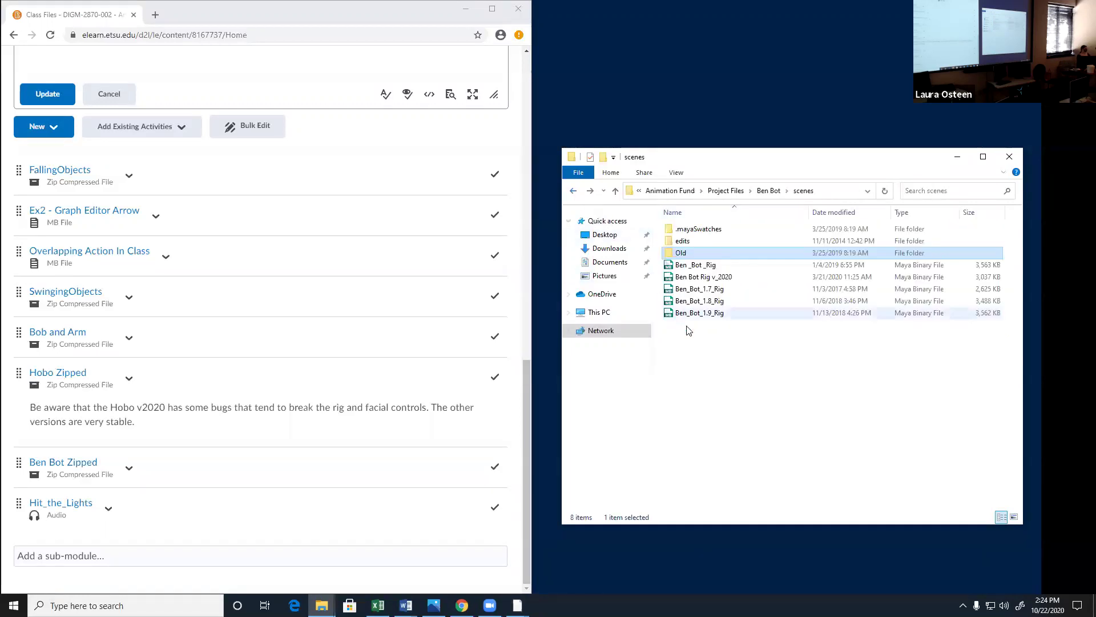
left_click(702, 314)
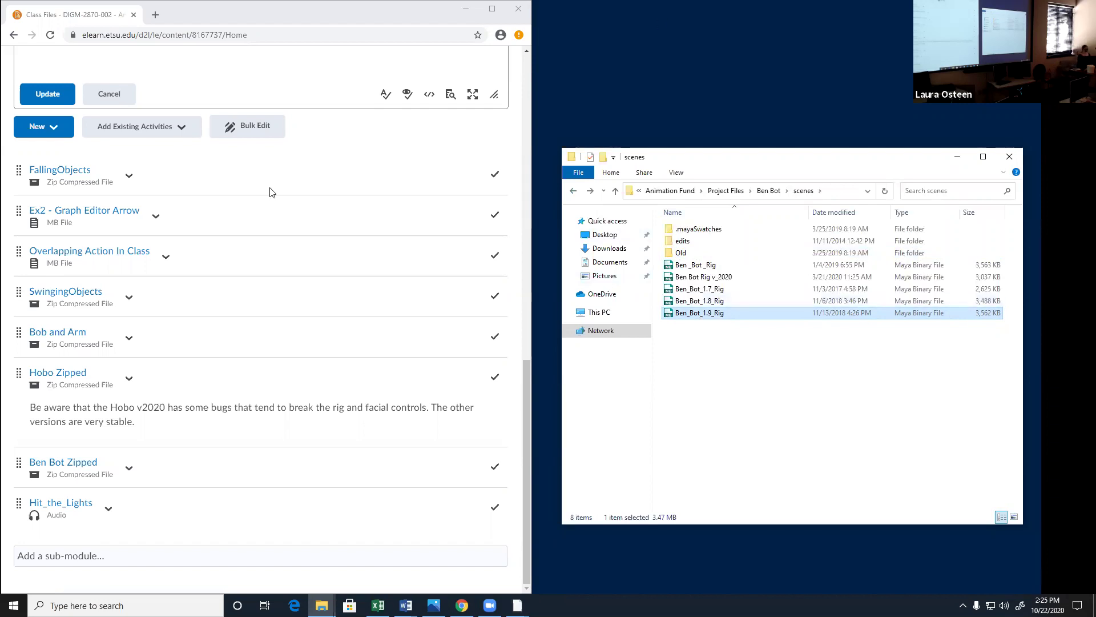
- Launch Maya 2020 and dismiss its What's New Highlight Settings dialog
scroll(263, 384, "up", 6)
scroll(171, 380, "down", 6)
key("super")
type("maya")
key("Return")
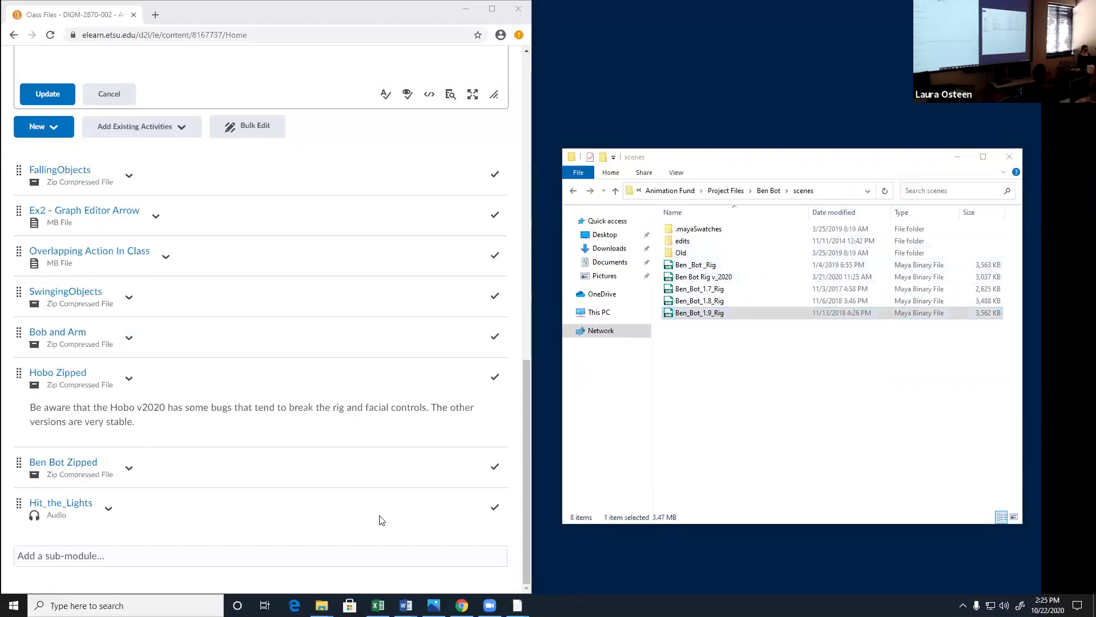
mouse_move(322, 606)
left_click(436, 568)
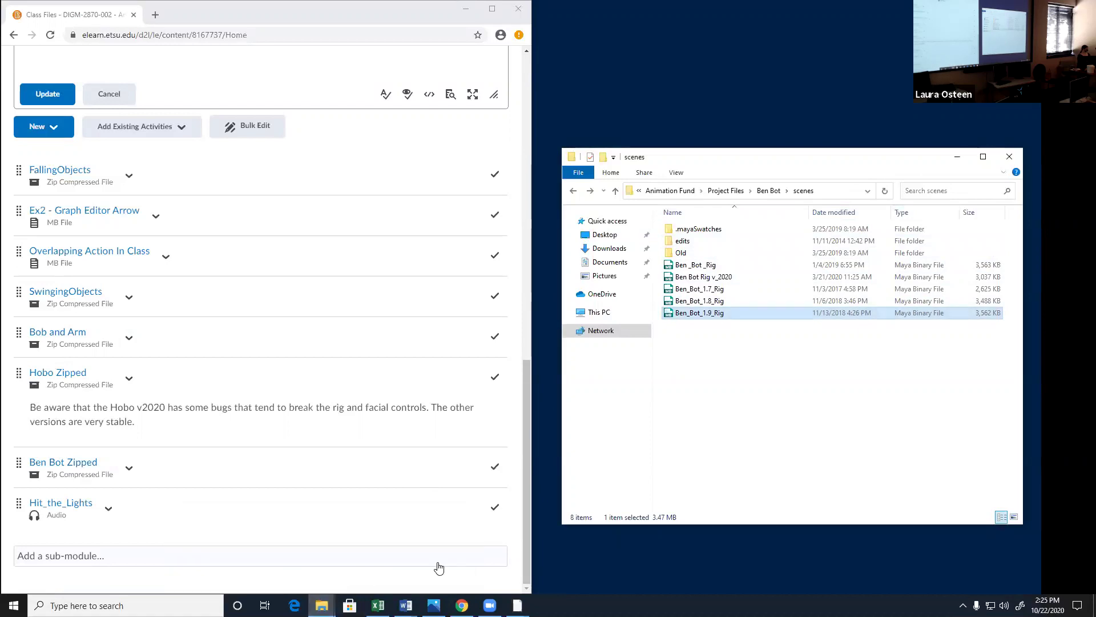
left_click(322, 606)
left_click(340, 551)
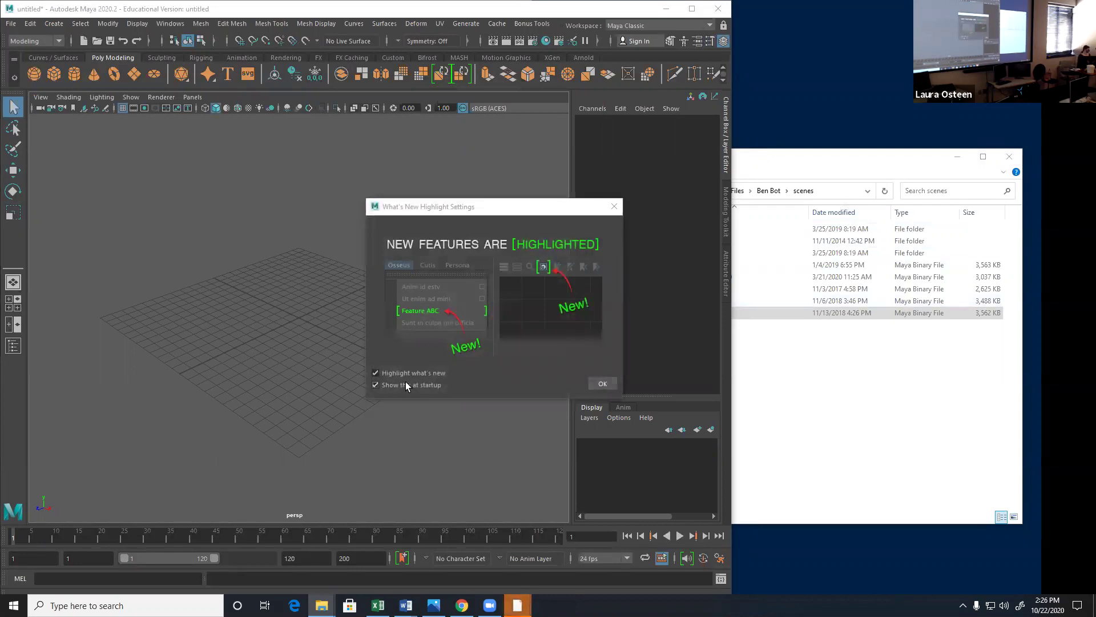
left_click(599, 384)
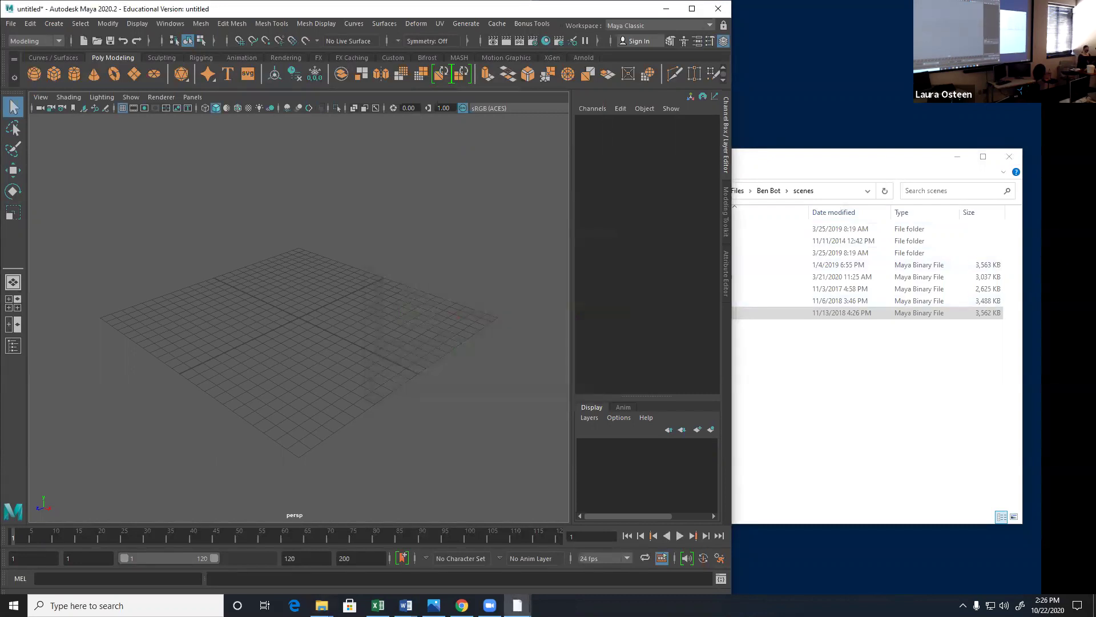
- Set the Maya project to the Ben Bot folder in the faculty share's Animation Fund\My Project Files directory
left_click(322, 606)
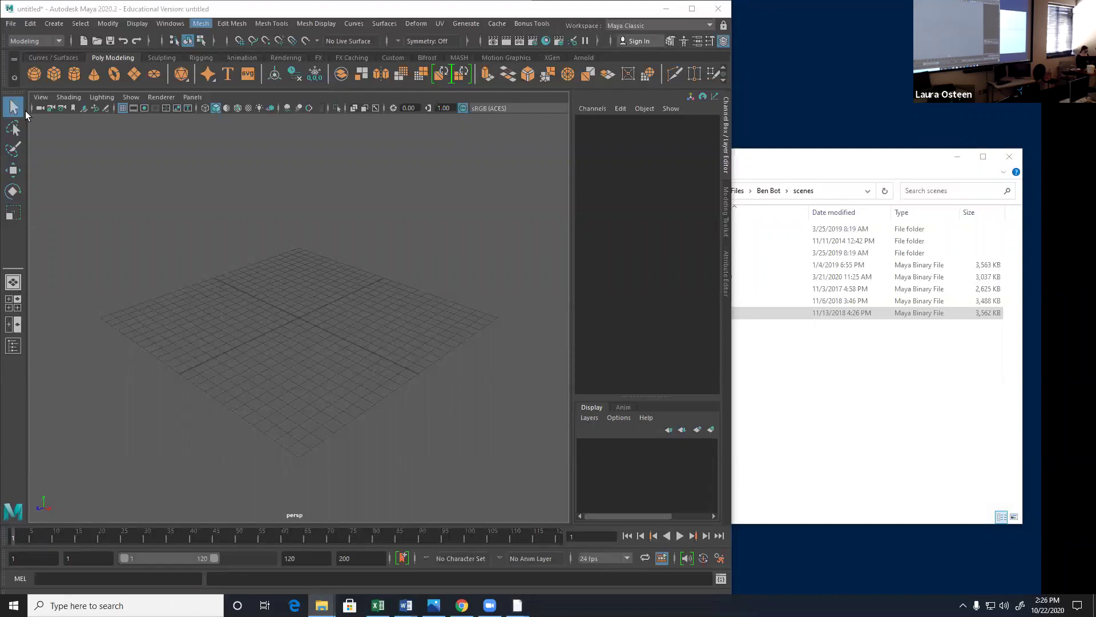
left_click(10, 24)
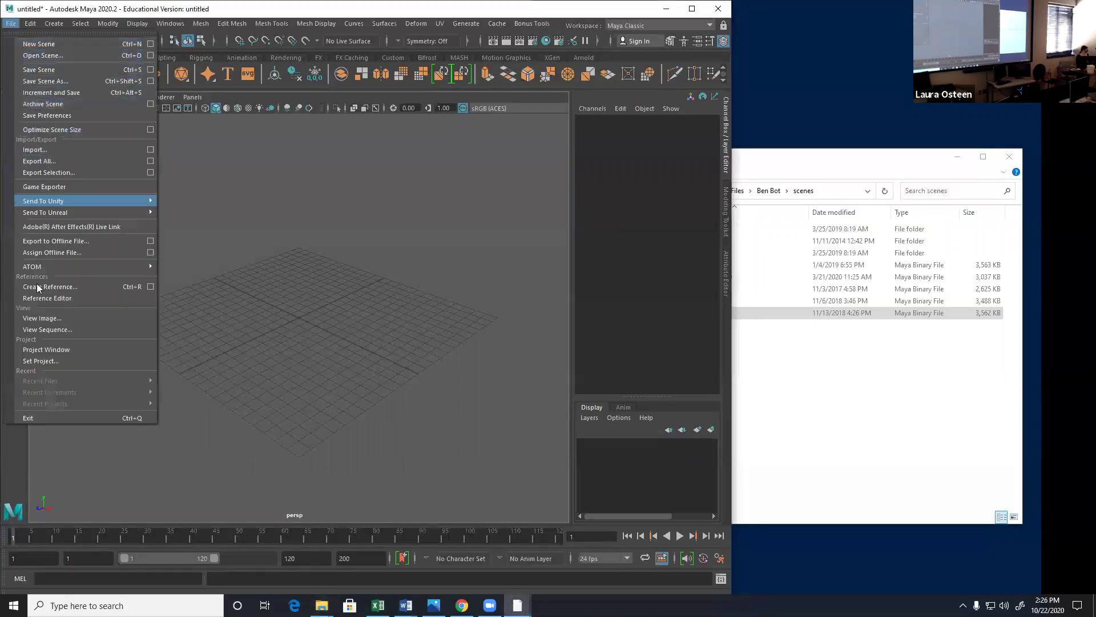
left_click(45, 360)
type("\\\\etsue3\\DIGMFaculty\\Osteen\\Animation Fund\\My Project Files\\Ben Bot")
left_click(650, 436)
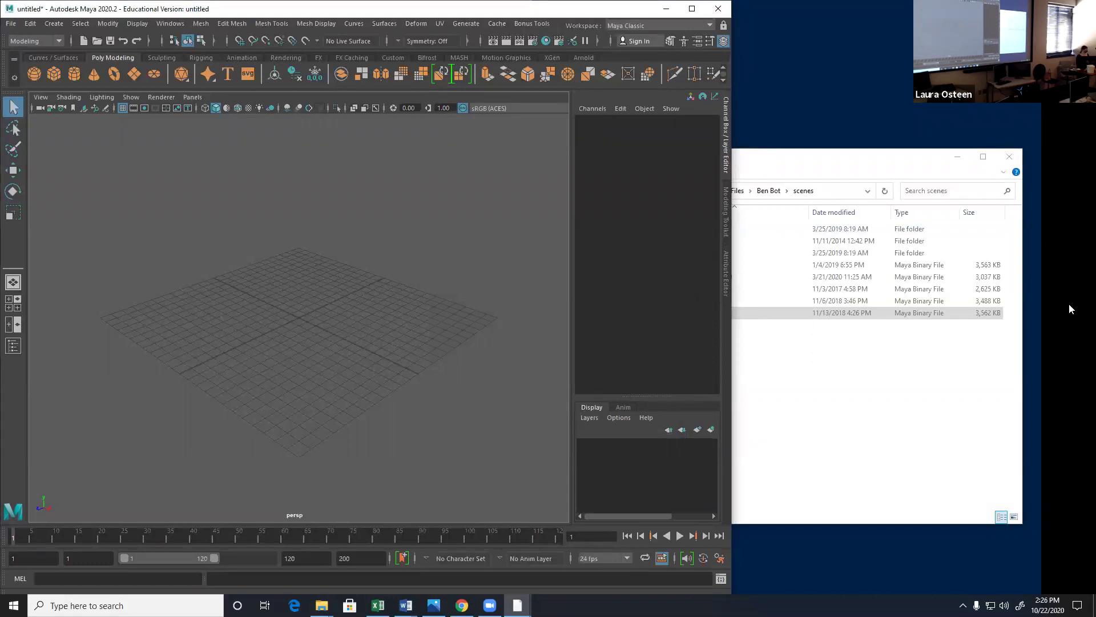
- Open the scene Ben_Bot_1.9_Rig.mb from the project's scenes folder and accept the Color Management warning
left_click(10, 24)
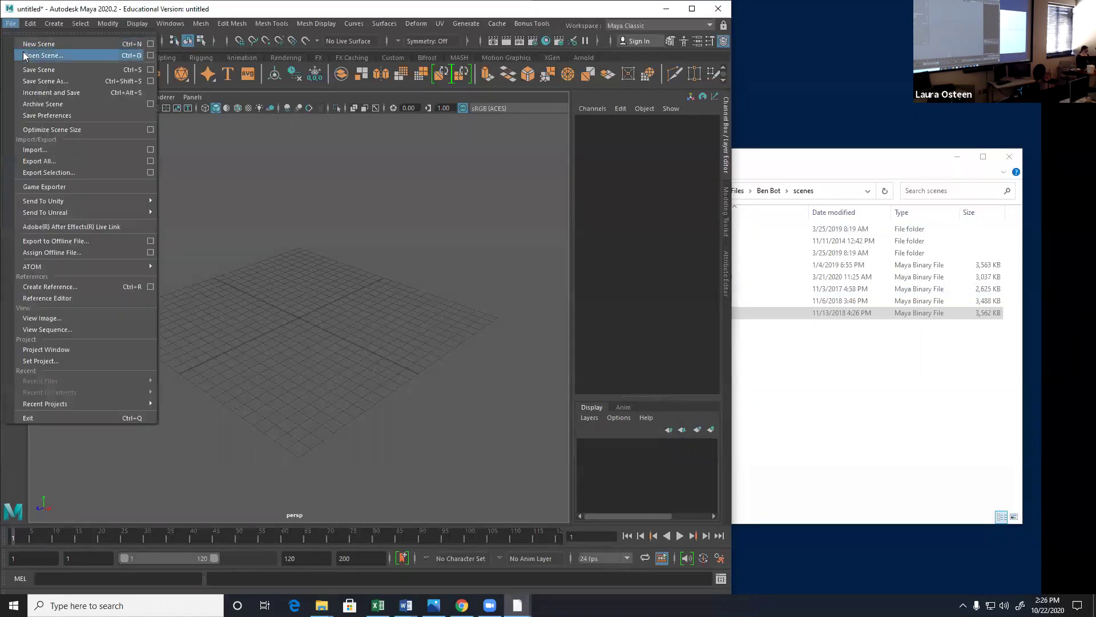
left_click(43, 56)
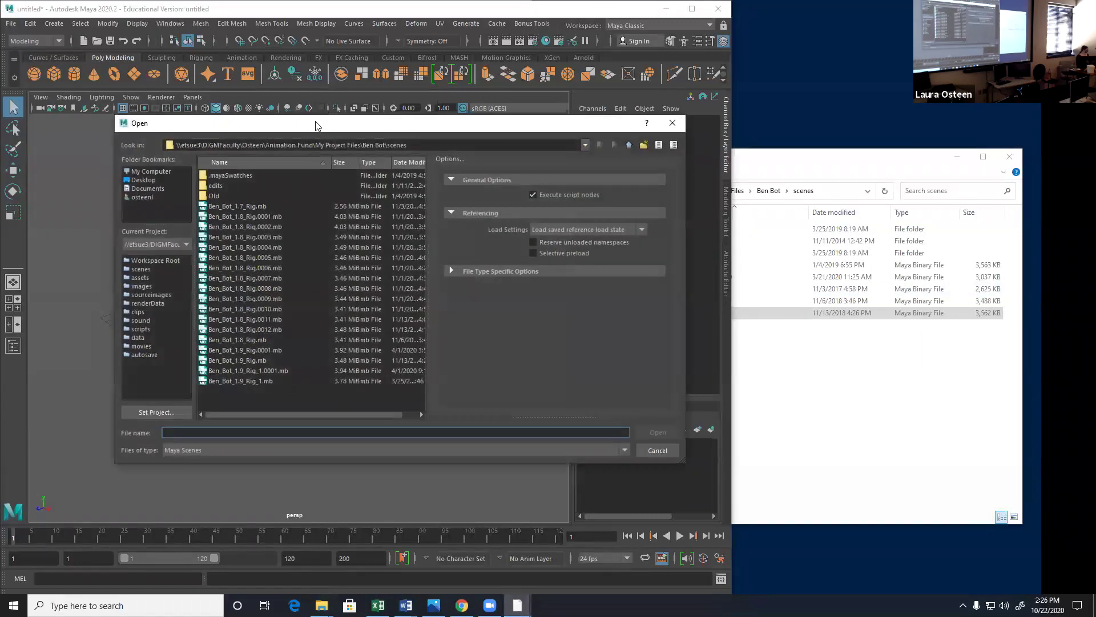
left_click_drag(315, 123, 0, 123)
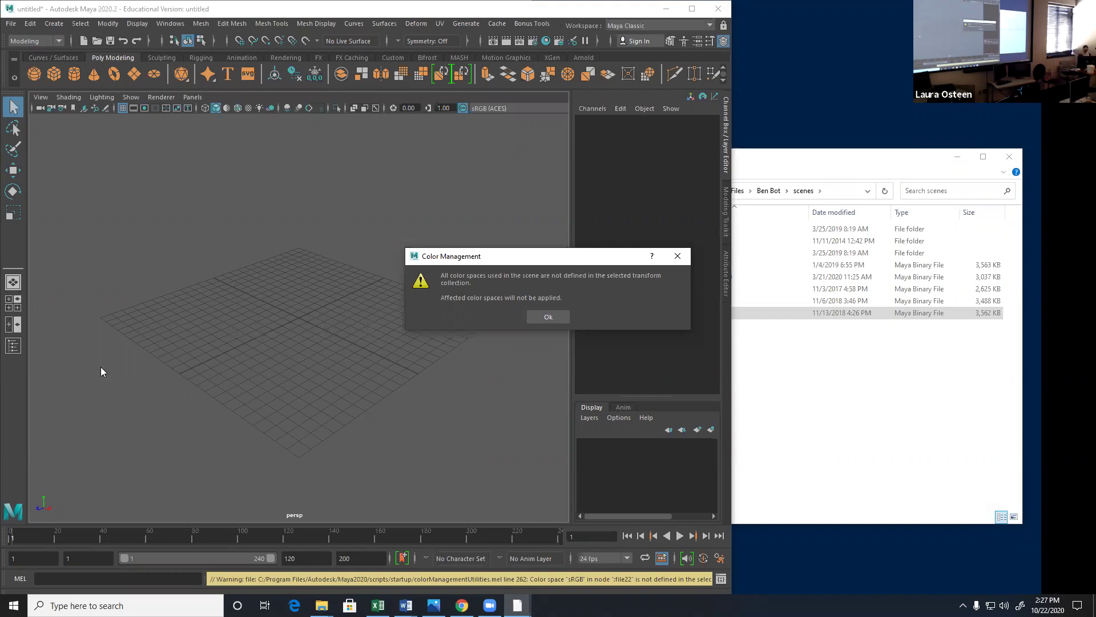
left_click(550, 315)
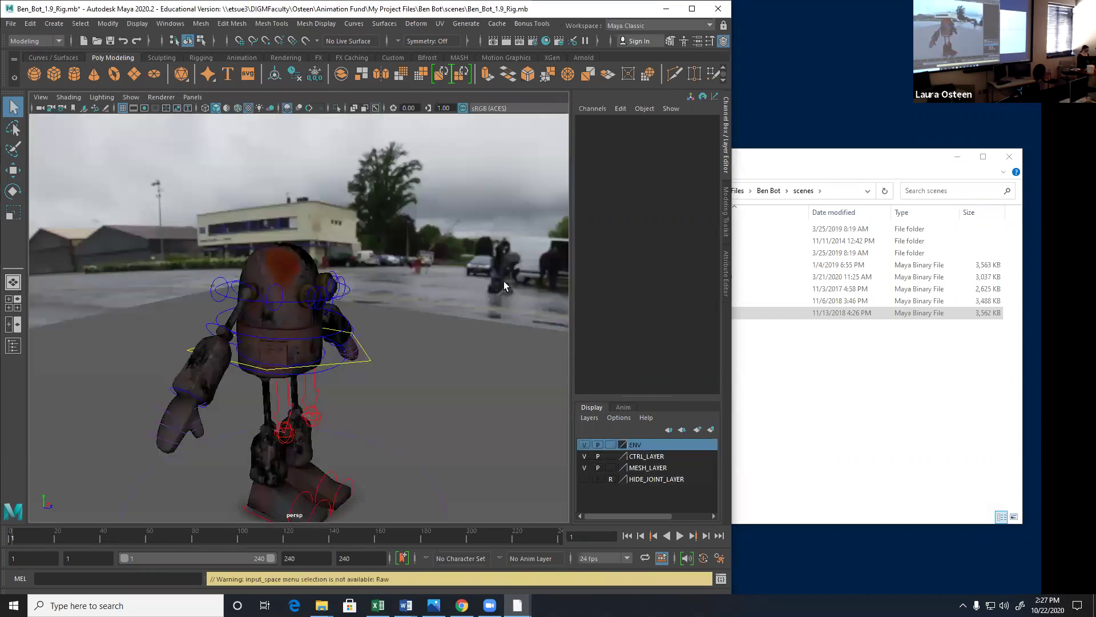
- Close the File Explorer and Chrome windows and maximize the Maya window
left_click(1009, 157)
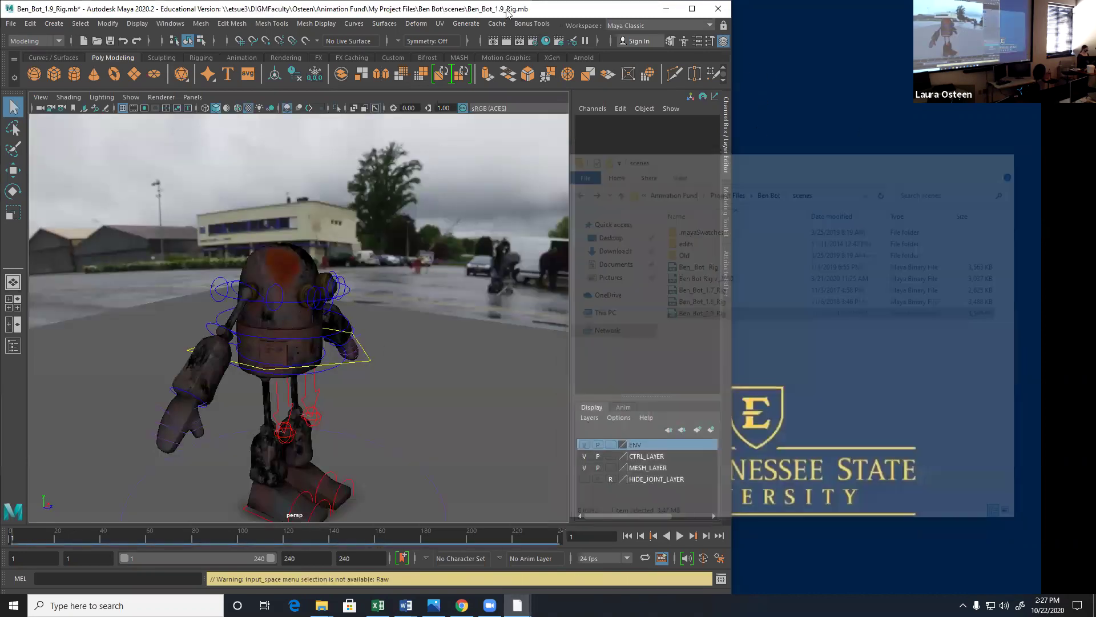
left_click(462, 606)
left_click(518, 9)
left_click(692, 9)
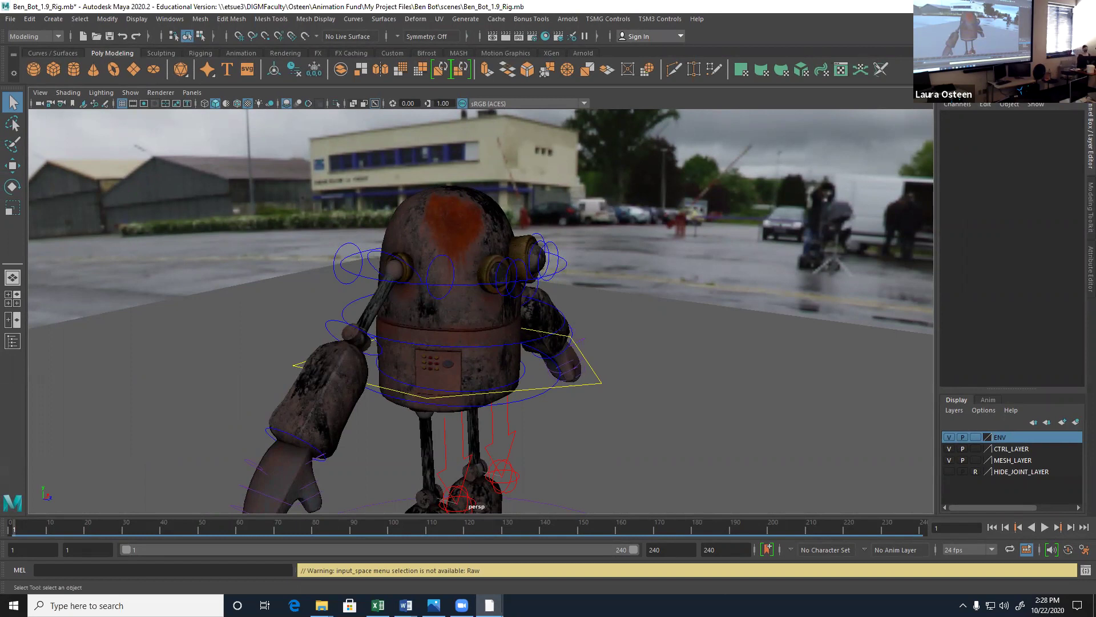
- Switch to the Project5 document in Word, stretch its window to full screen height and view the whole brief
key("alt+Tab")
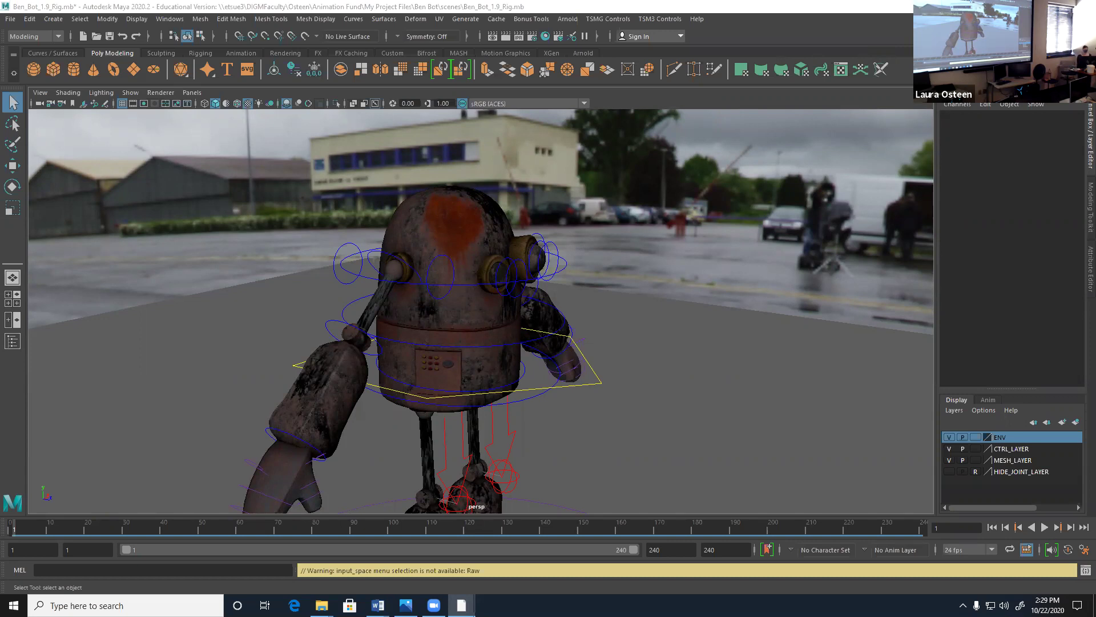
key("alt+Tab")
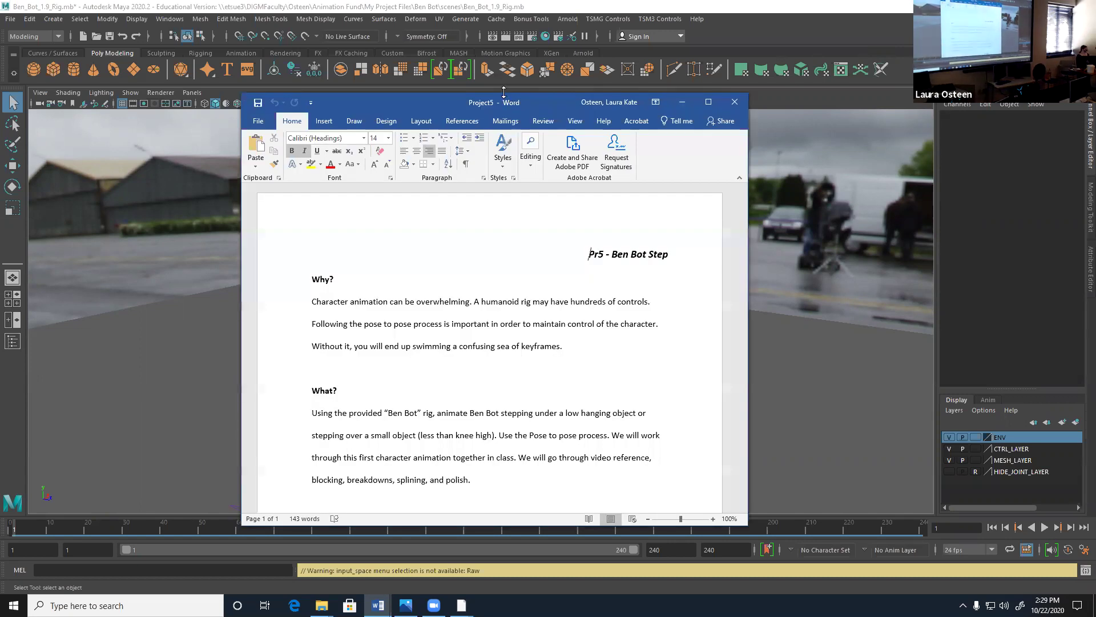
double_click(507, 93)
scroll(686, 317, "down", 1)
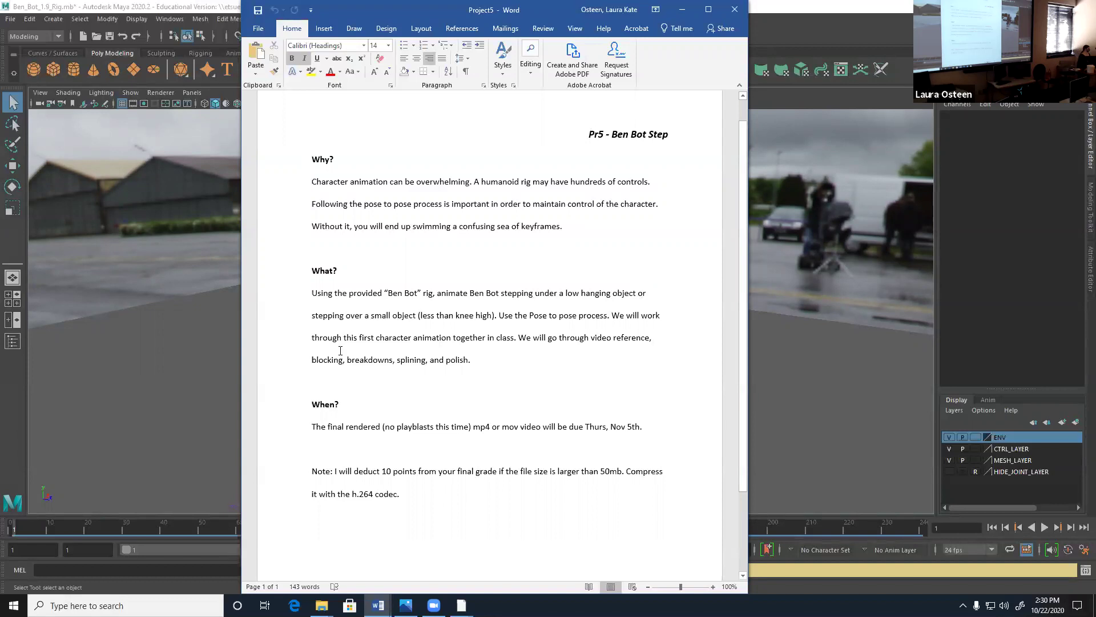
- Review the assignment's What and When sections and check the due date against November 2020 in the system calendar
left_click(375, 338)
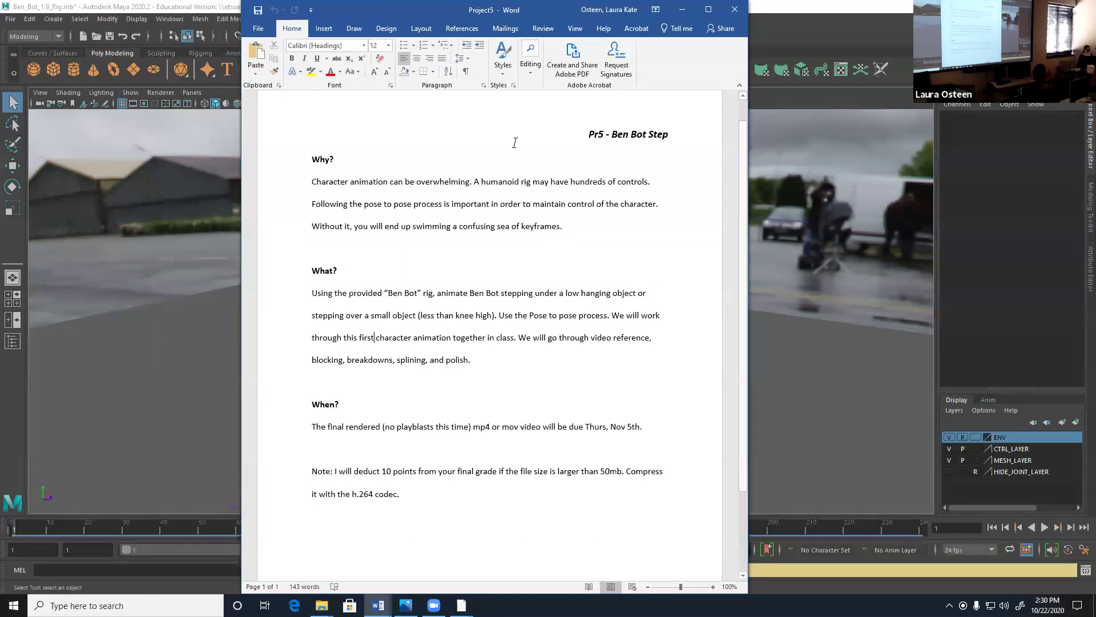
left_click(314, 360)
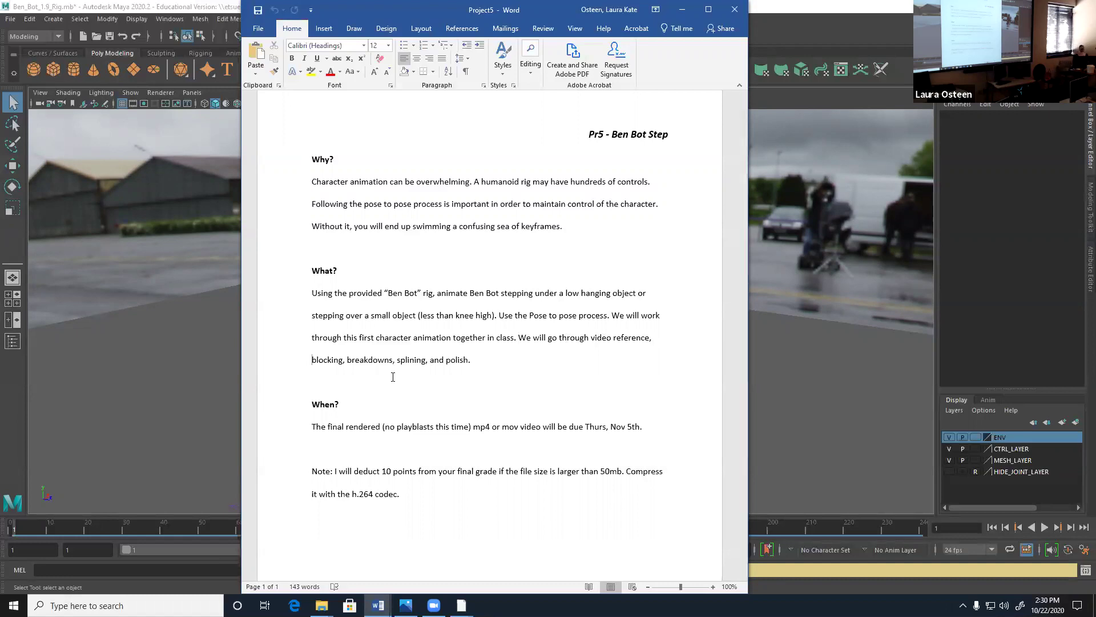
left_click(588, 428)
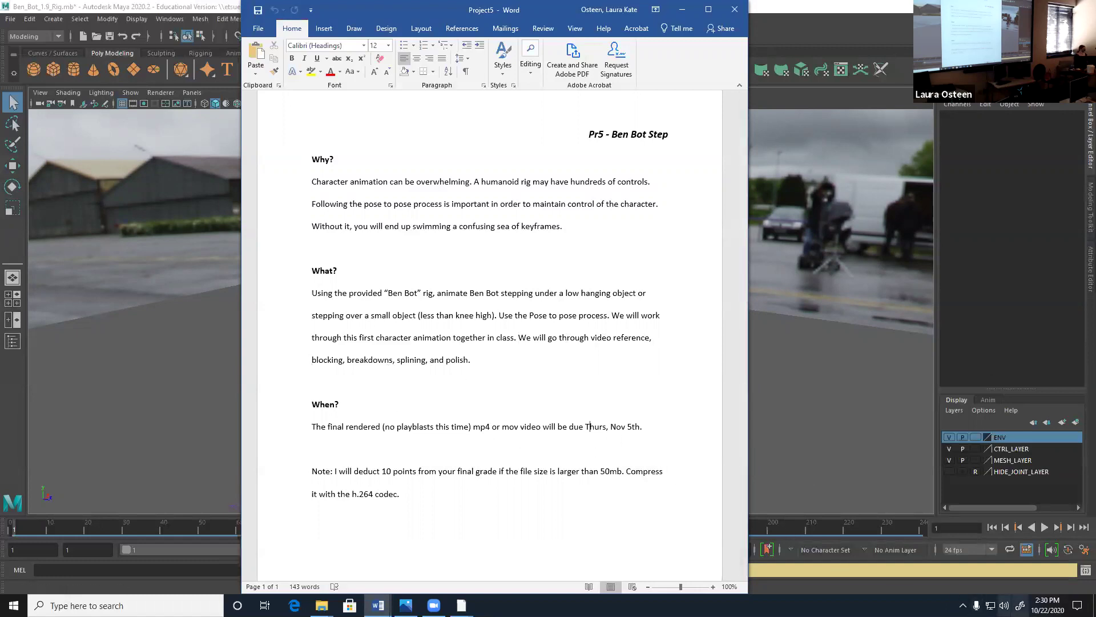
left_click(1049, 605)
scroll(1000, 394, "down", 2)
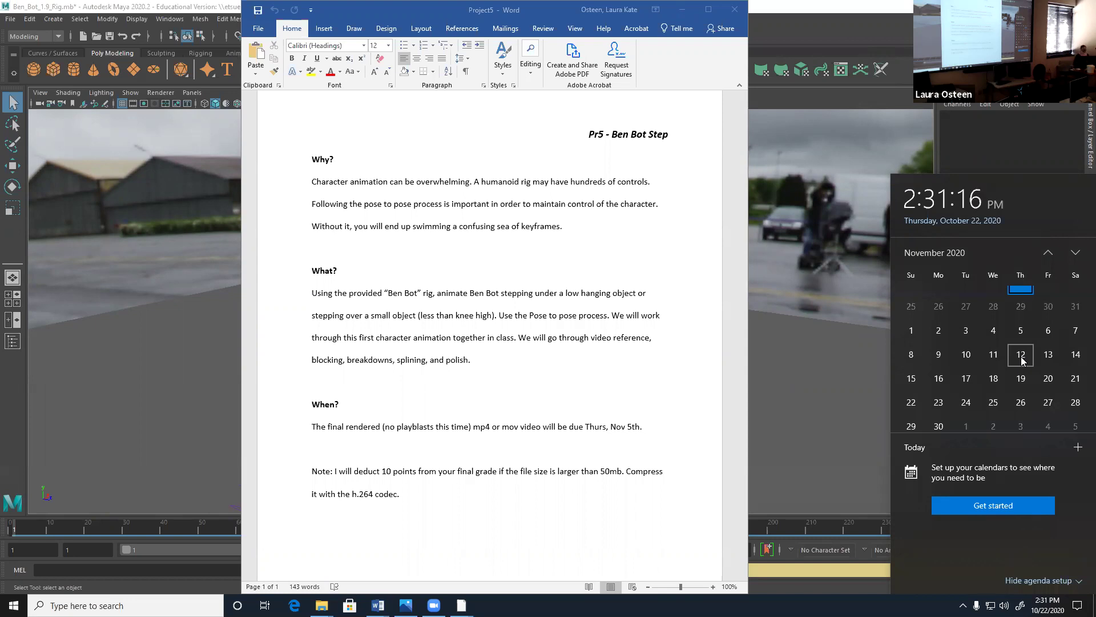
- Dismiss the calendar, minimize the Word brief and frame the full Ben Bot character in Maya's perspective view
left_click(646, 58)
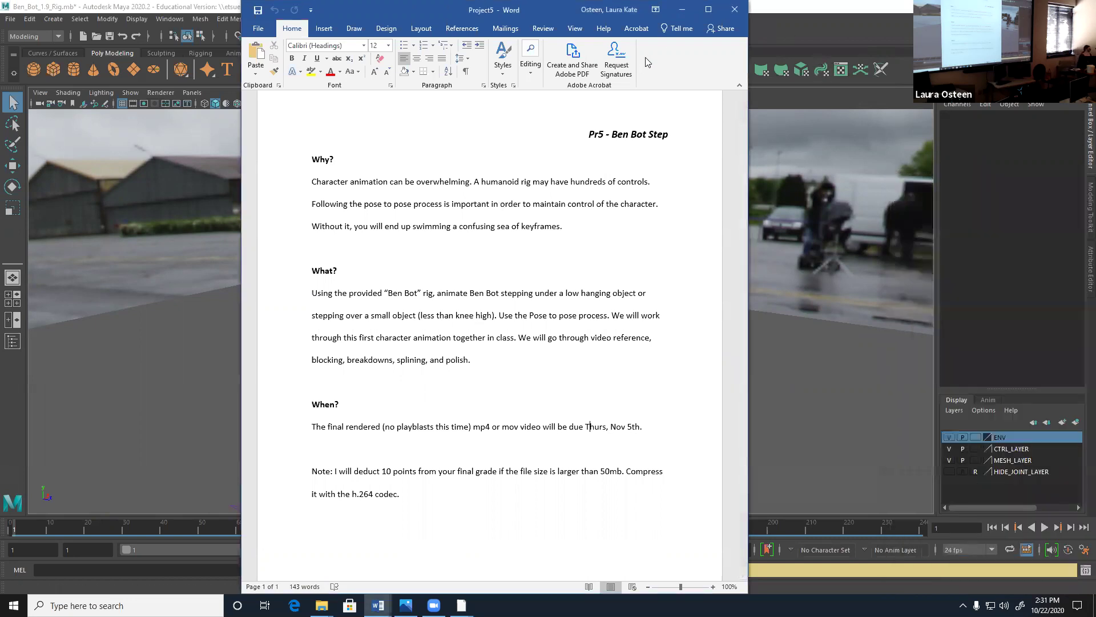
left_click(683, 11)
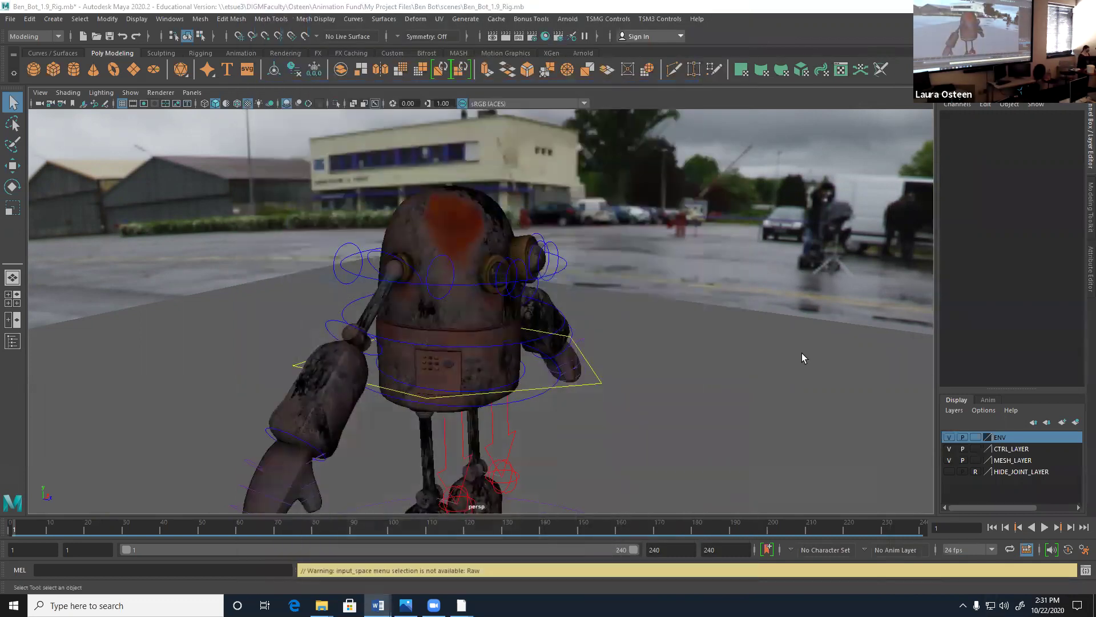
left_click_drag(699, 356, 559, 367, "alt")
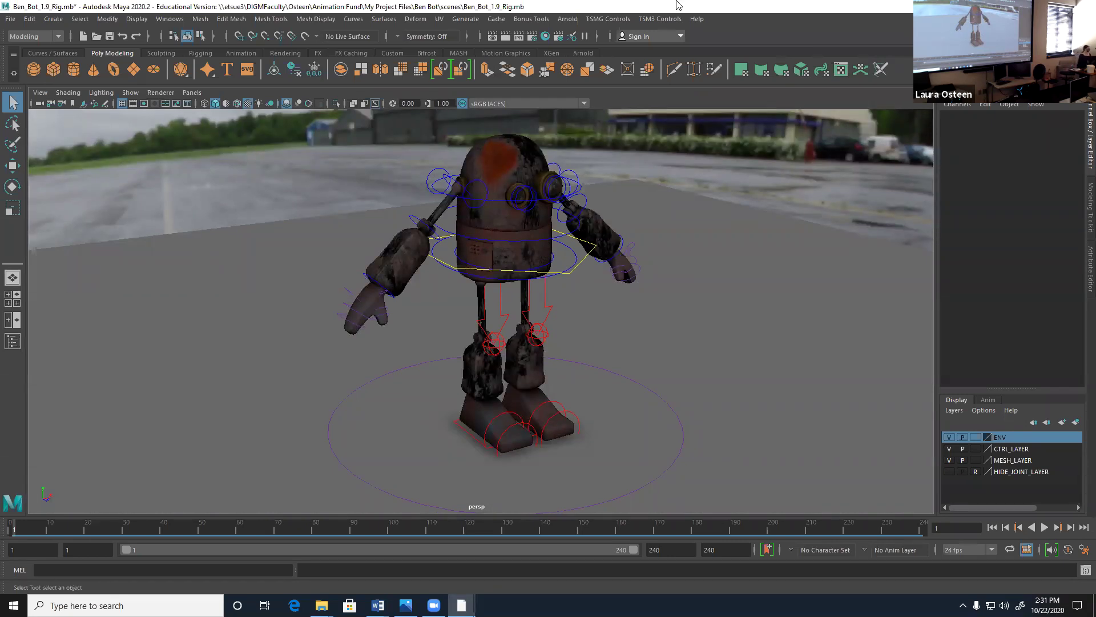
left_click_drag(494, 249, 542, 240, "alt")
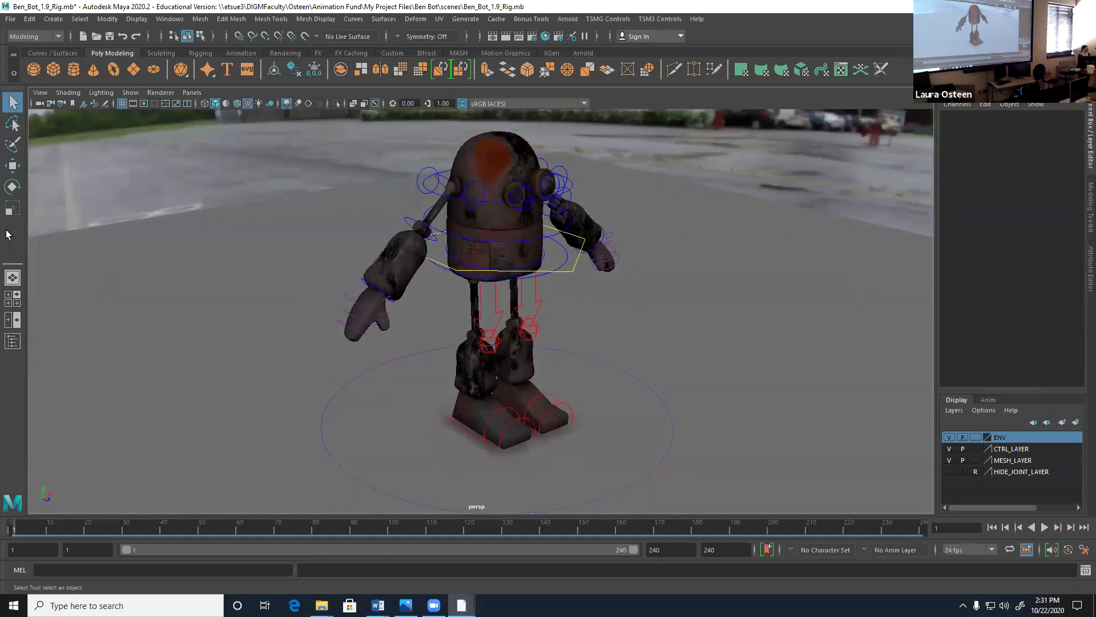
- Show the Outliner, expand and select the TSM3Controls set, and look through its list of rig controls
left_click(13, 341)
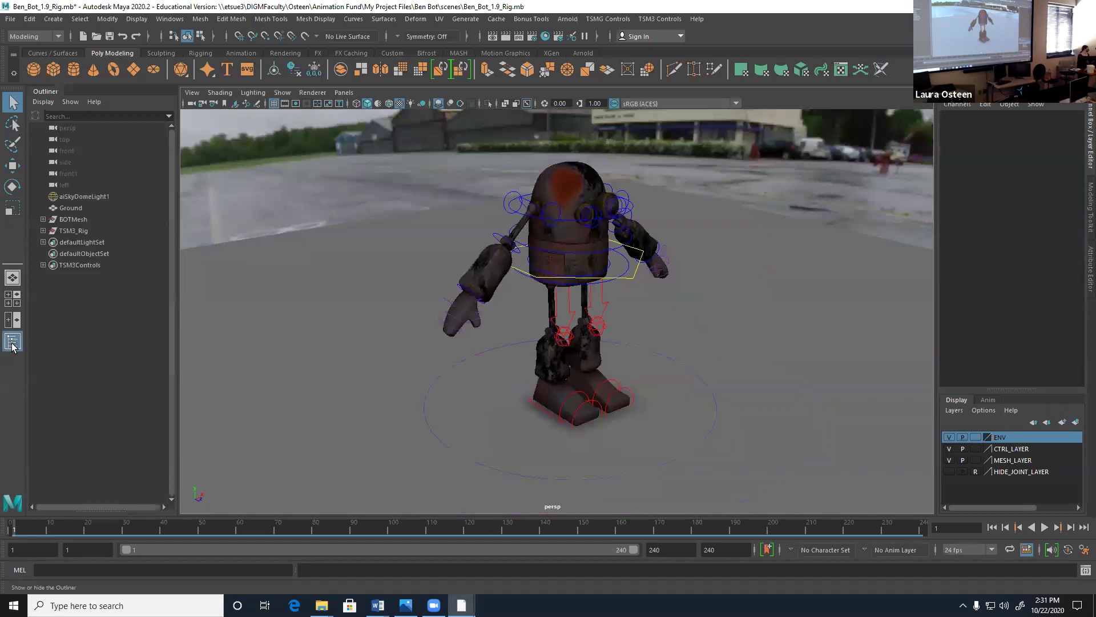
left_click(43, 265)
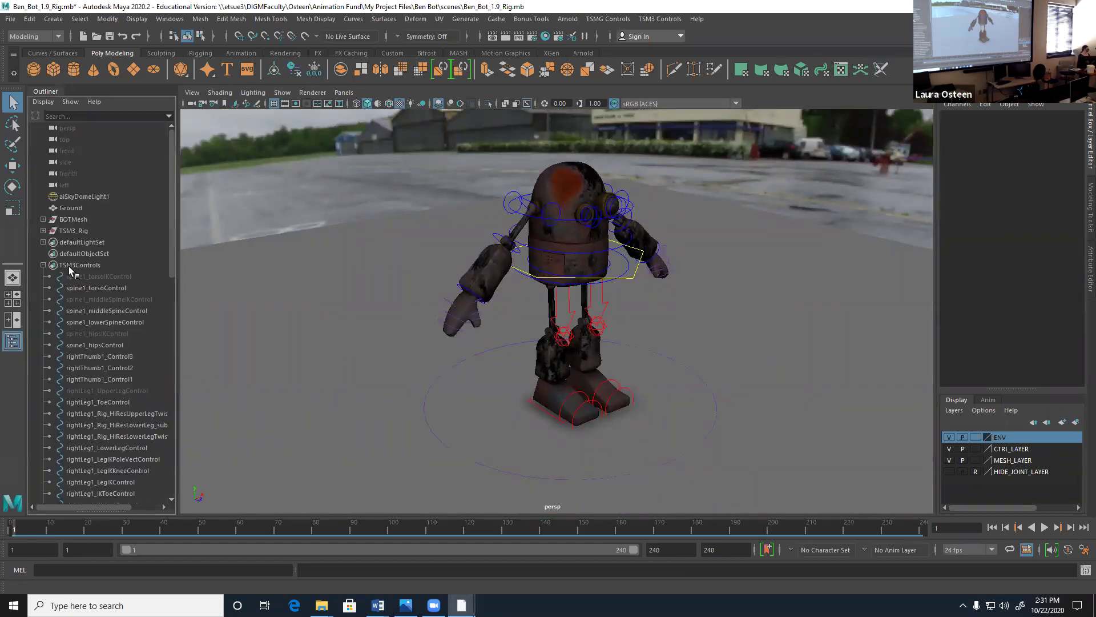
left_click(72, 266)
scroll(101, 288, "down", 5)
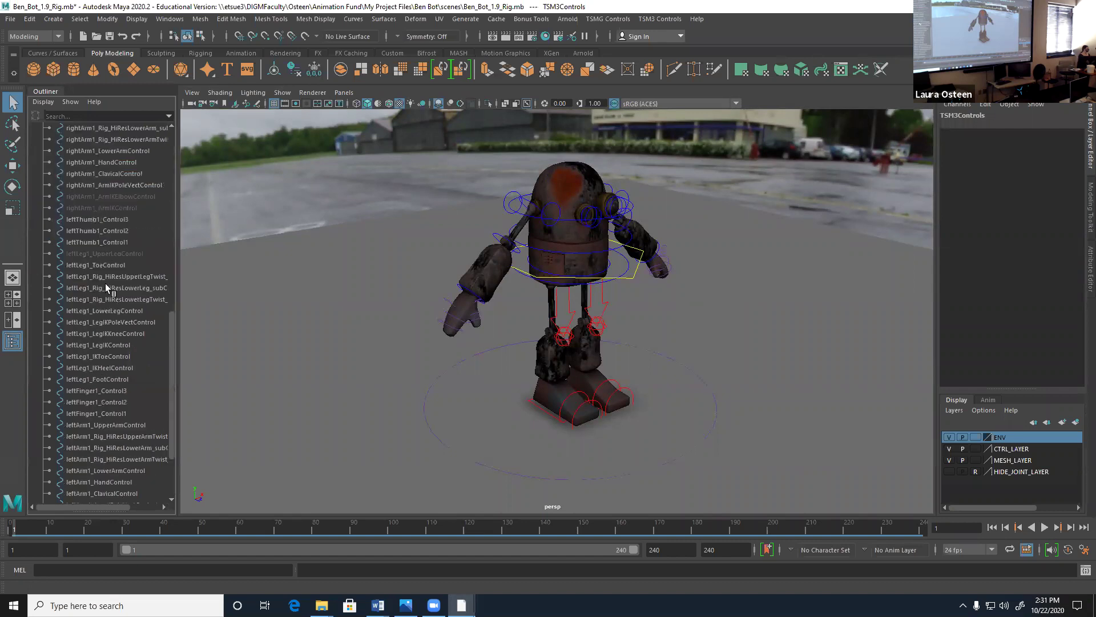
scroll(108, 311, "up", 5)
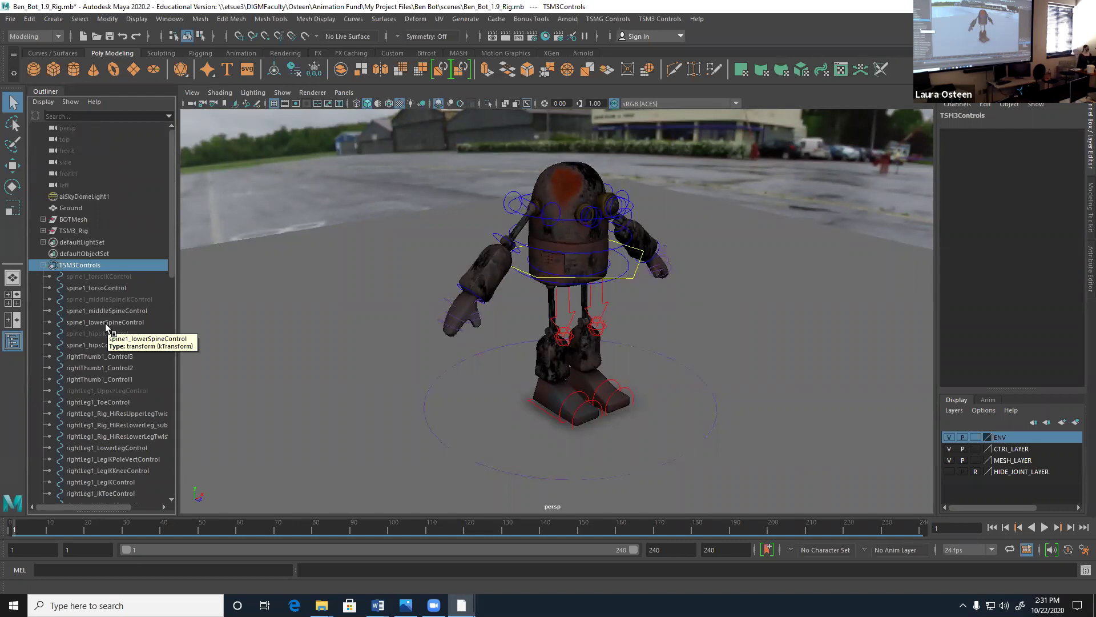
- Try keying every control from spine1_torsoIKControl through TSM3_upper_body on frame 1, and undo the key
left_click(122, 277)
scroll(123, 285, "down", 15)
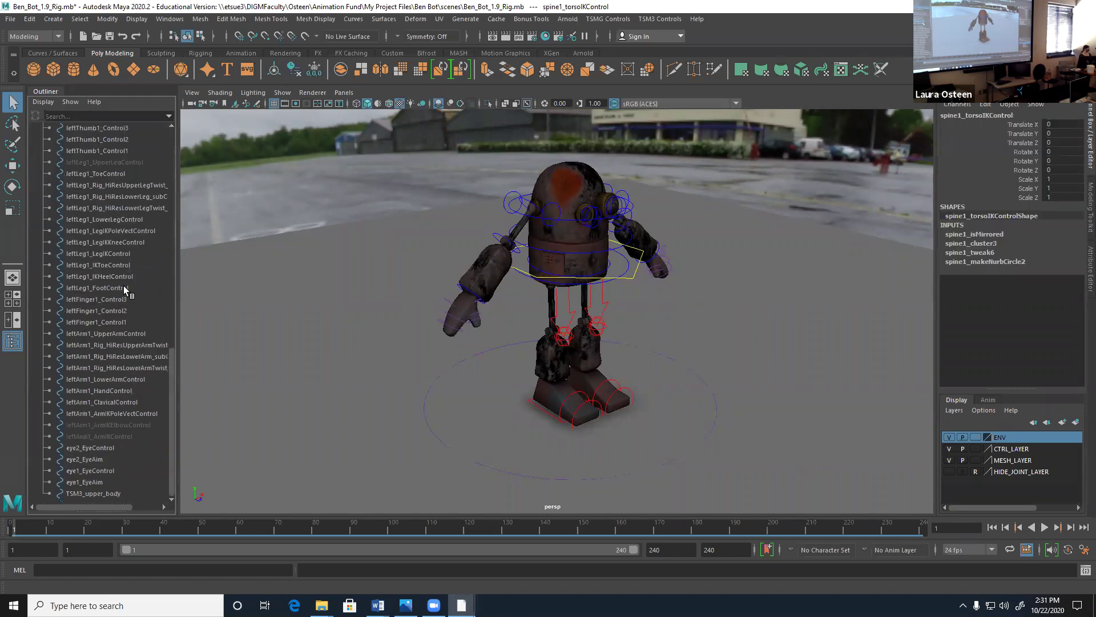
left_click(82, 495, "shift")
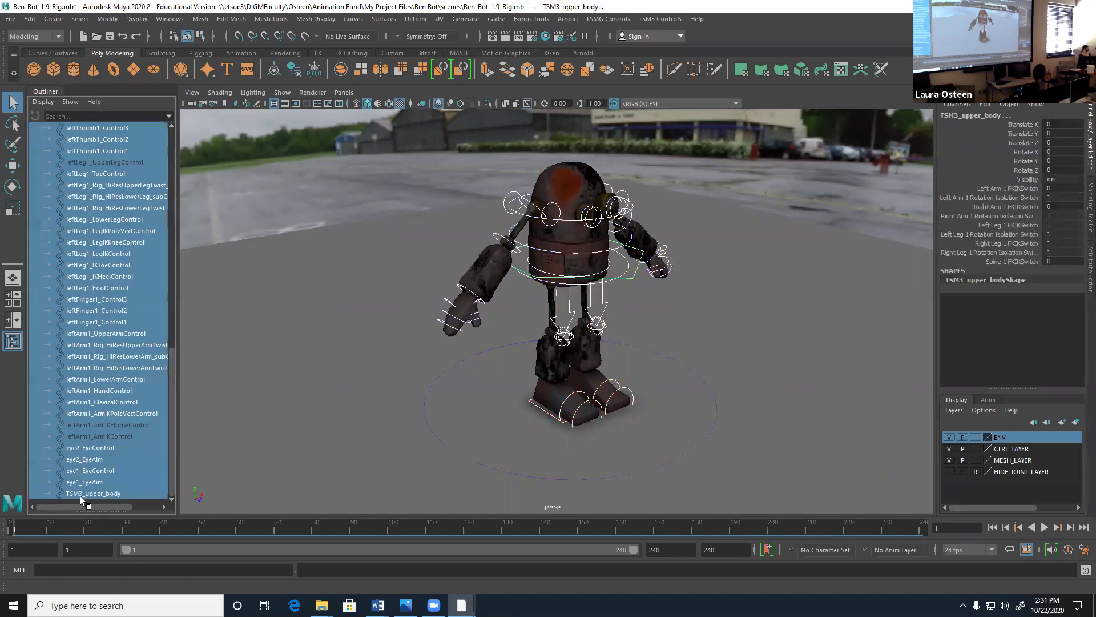
key("s")
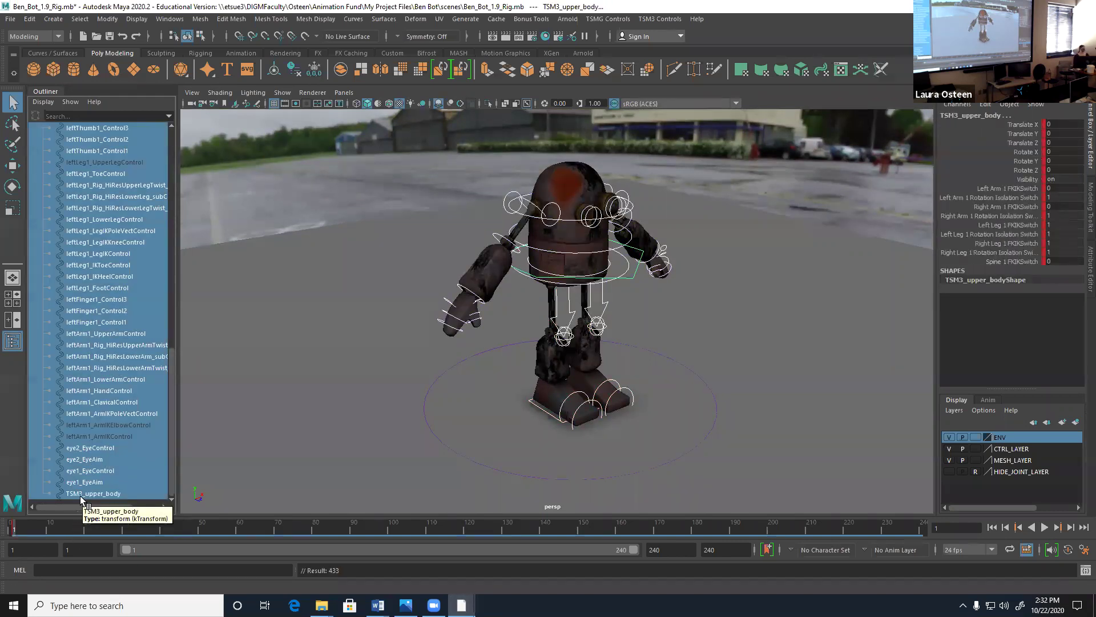
key("ctrl+z")
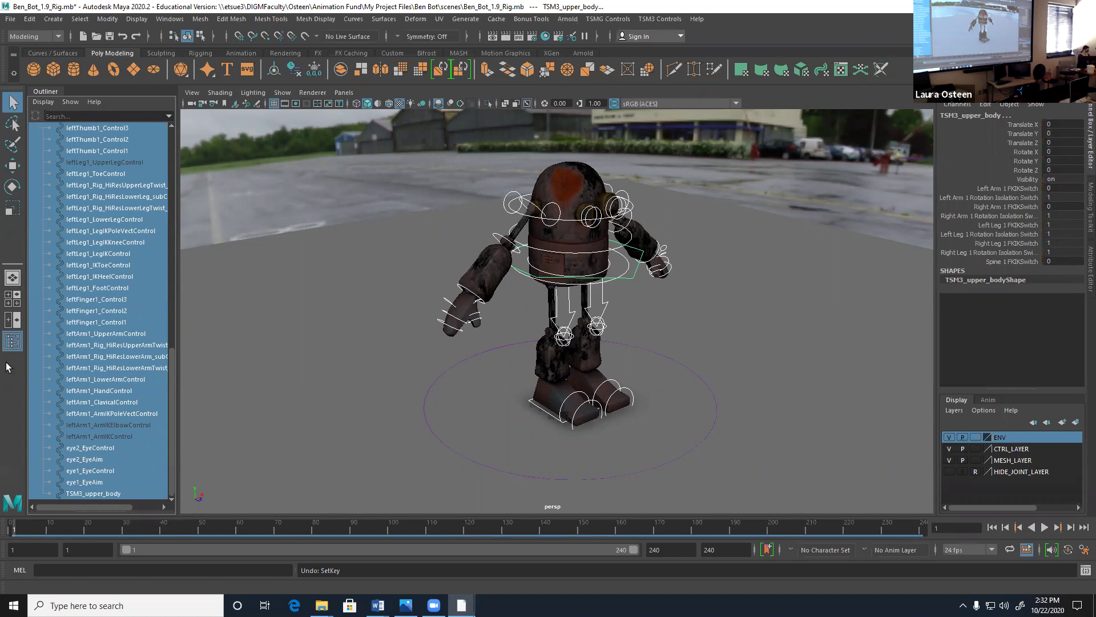
- Set the ENV and MESH_LAYER display layers to Reference so the ground and robot mesh cannot be selected
left_click(479, 323)
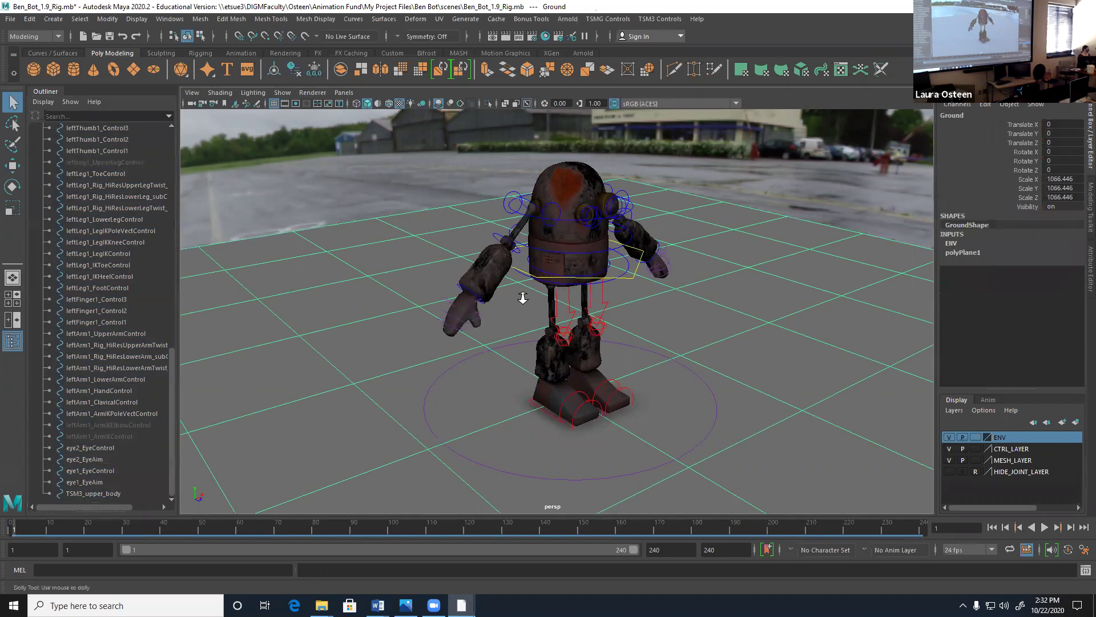
scroll(521, 296, "up", 2)
left_click(976, 437)
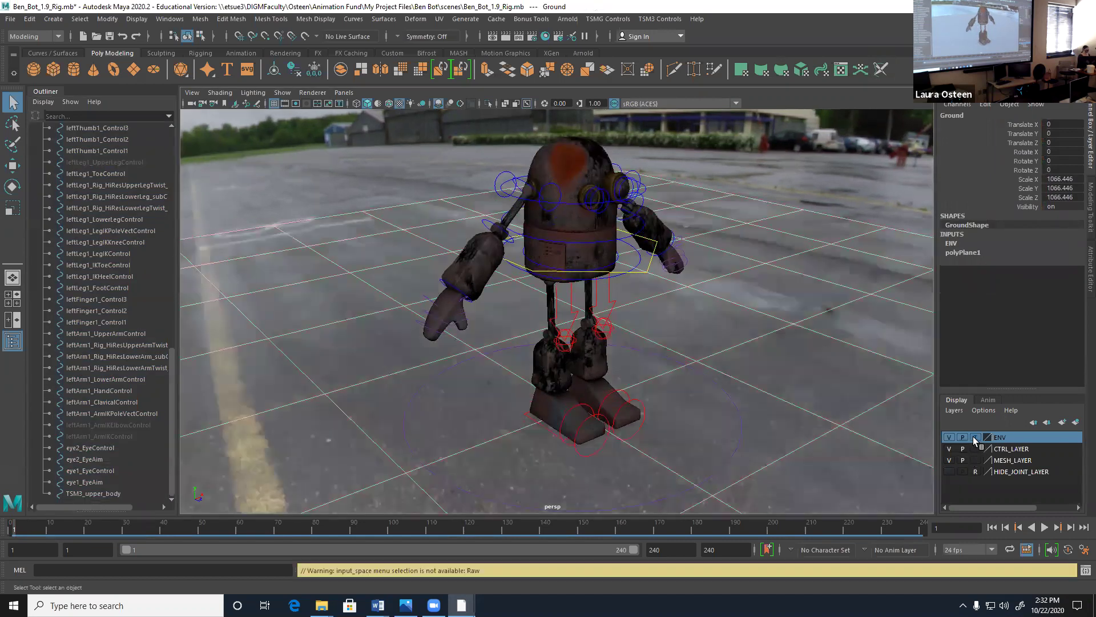
left_click(976, 437)
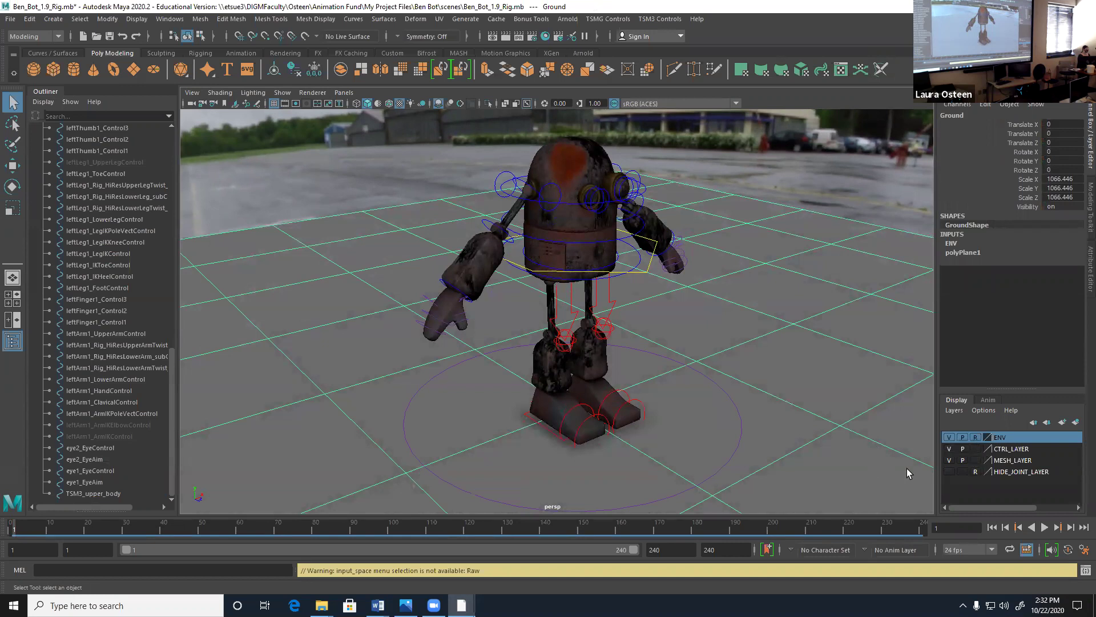
left_click(977, 462)
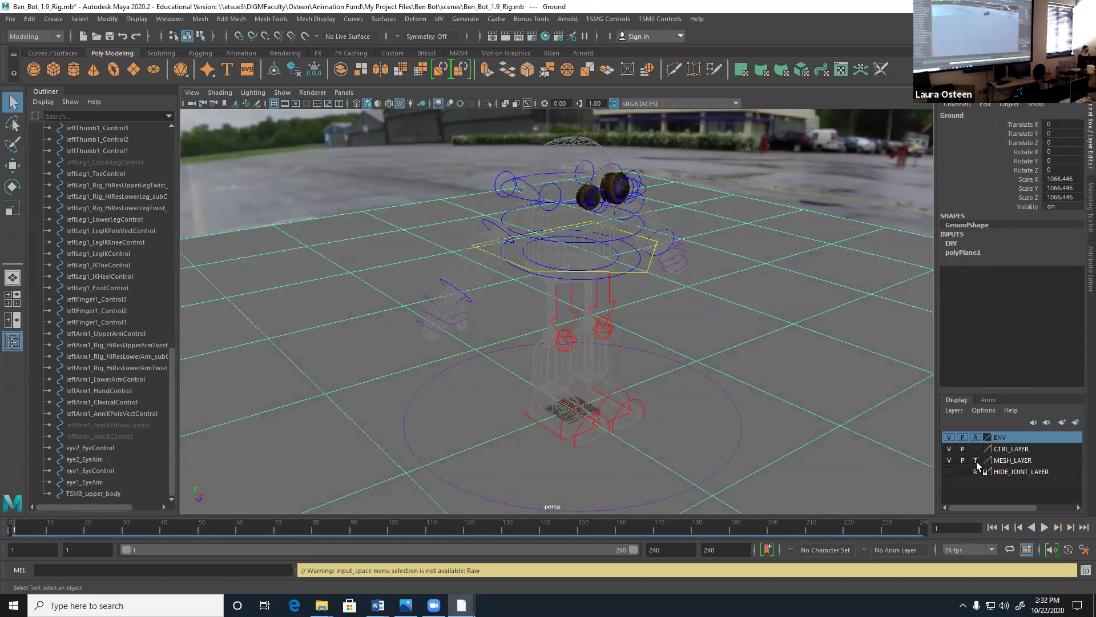
left_click(976, 460)
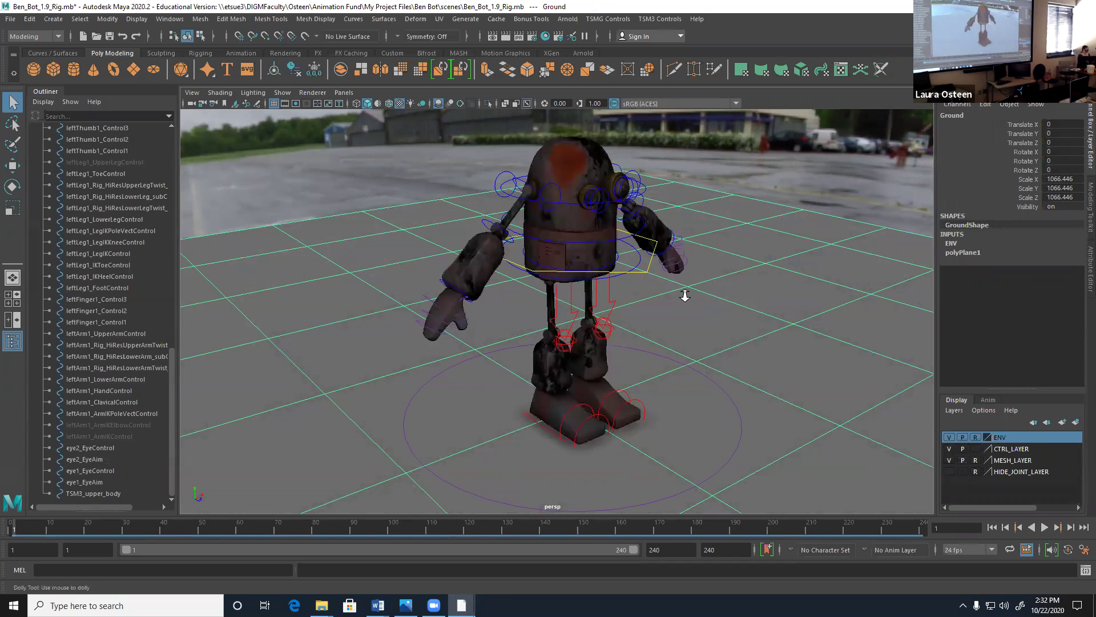
- Deselect the ground, try rotating the robot's upper torso control, and undo the rotation
scroll(685, 296, "up", 3)
middle_click_drag(680, 277, 653, 362, "alt")
left_click_drag(654, 362, 671, 341, "alt")
left_click(640, 339)
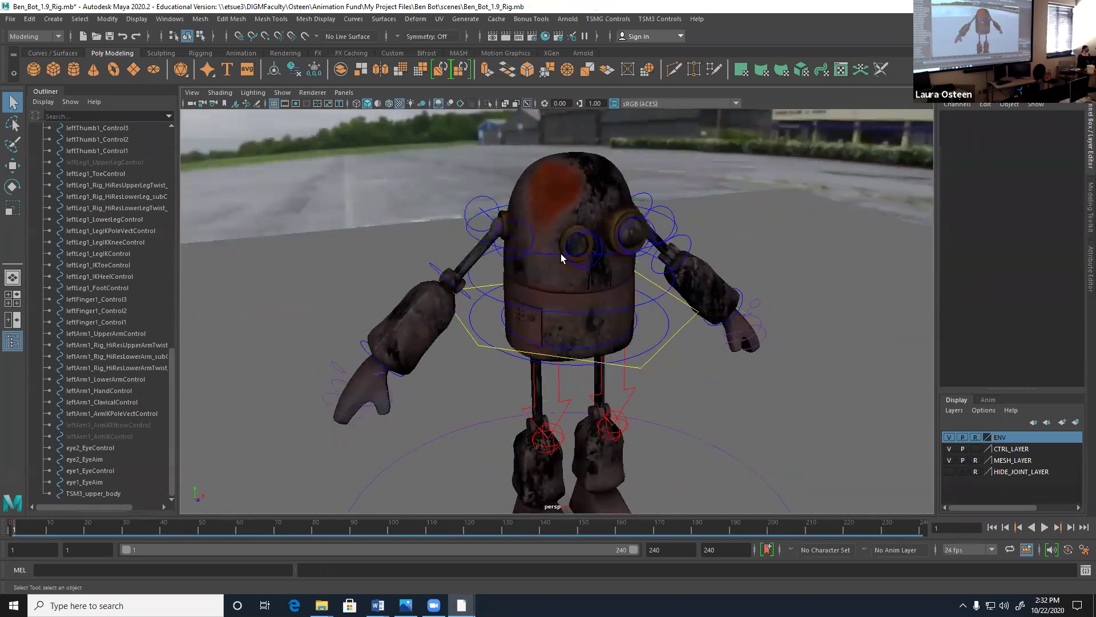
left_click(561, 258)
key("e")
left_click_drag(585, 243, 571, 245)
key("ctrl+z")
- Try rotating the middle and lower spine controls one after the other, undoing each rotation
left_click(568, 313)
mouse_move(578, 303)
left_mouse_down()
mouse_move(582, 286)
mouse_move(566, 296)
left_mouse_up()
key("ctrl+z")
left_click(586, 345)
mouse_move(562, 337)
left_mouse_down()
mouse_move(599, 334)
mouse_move(561, 332)
mouse_move(585, 341)
mouse_move(577, 323)
mouse_move(567, 341)
mouse_move(531, 339)
mouse_move(556, 340)
left_mouse_up()
key("ctrl+z")
left_click(654, 344)
key("ctrl+z")
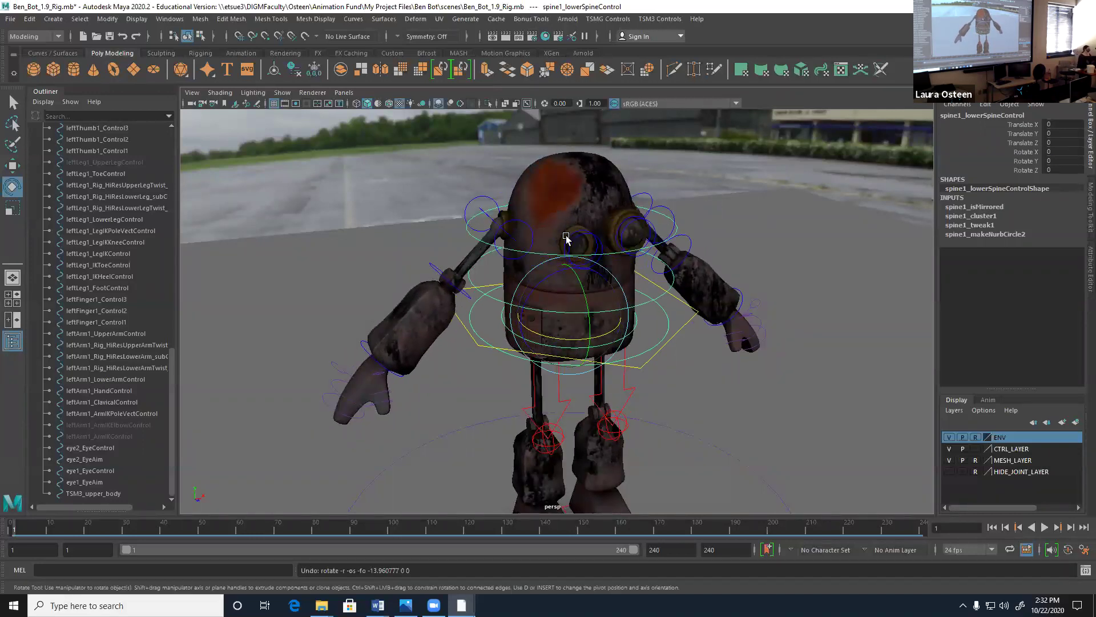
- Try rotating and moving the eye2_EyeAim control, undoing each change
scroll(566, 238, "up", 8)
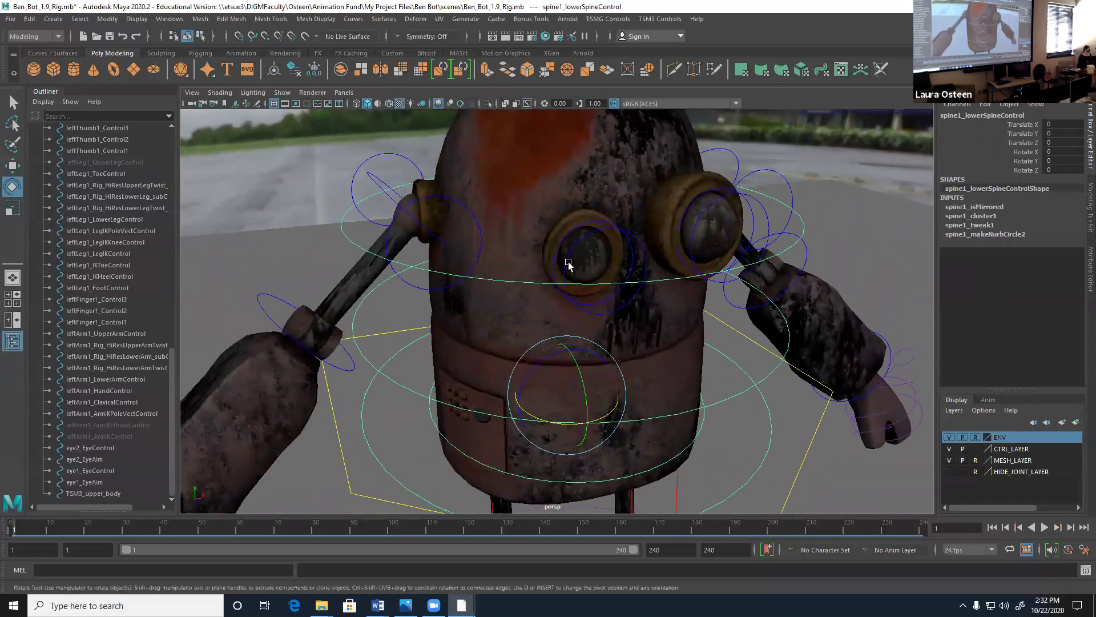
left_click(568, 262)
left_click_drag(594, 288, 585, 280)
key("ctrl+z")
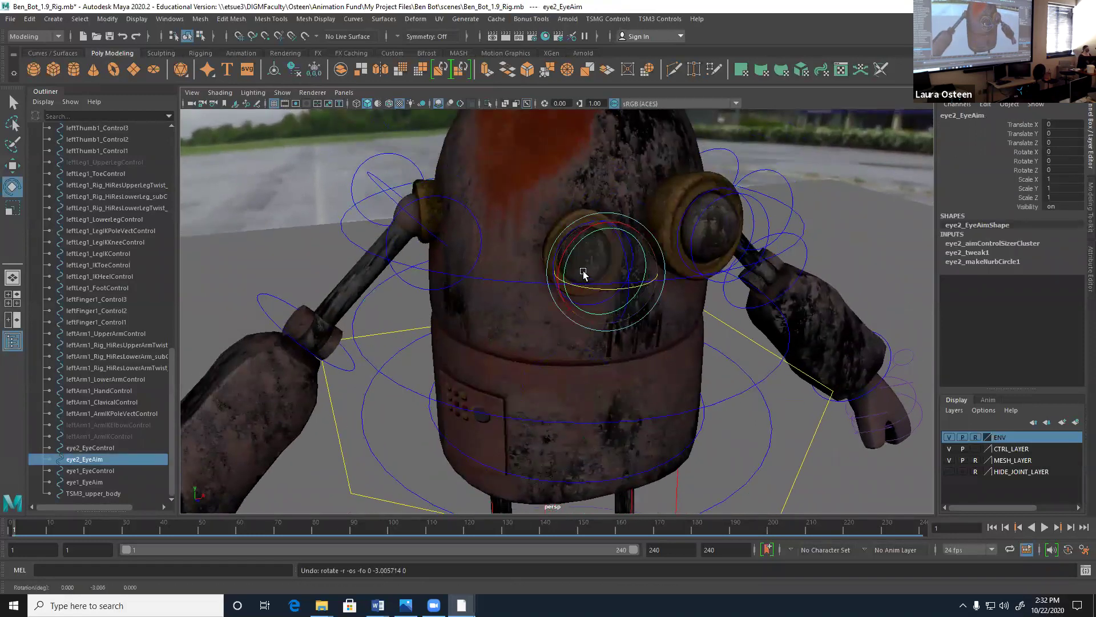
key("w")
left_click_drag(598, 221, 608, 189)
key("ctrl+z")
- Try rotating the eye2_EyeControl sideways and up and down, and undo the rotations
left_click(565, 247)
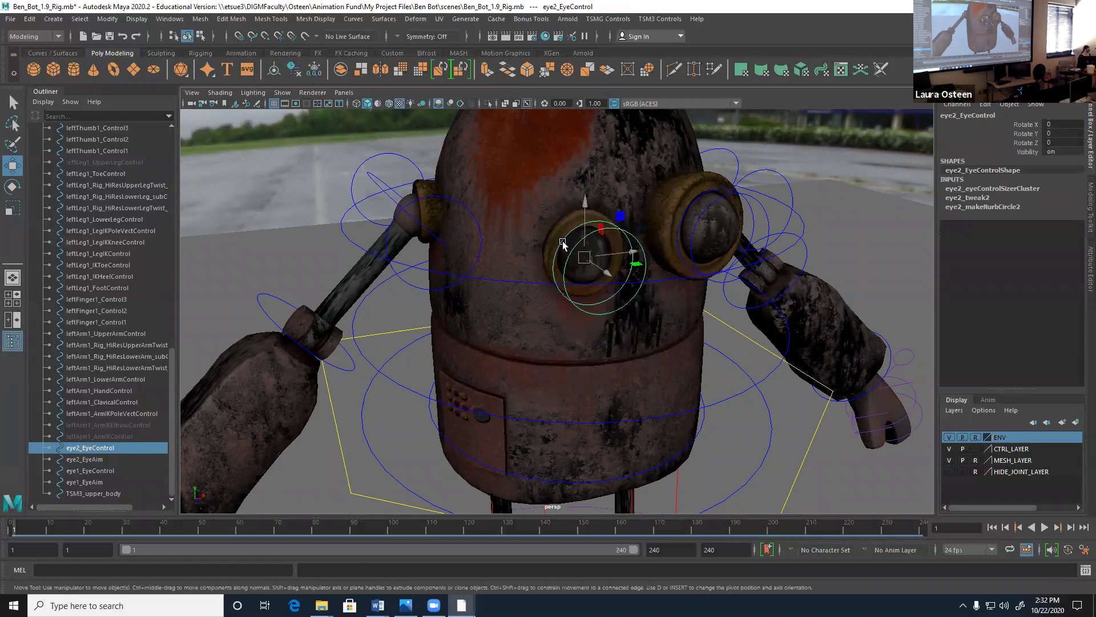
key("e")
mouse_move(588, 277)
left_mouse_down()
mouse_move(609, 273)
mouse_move(577, 274)
left_mouse_up()
left_click_drag(582, 276, 585, 304)
key("ctrl+z")
key("ctrl+z")
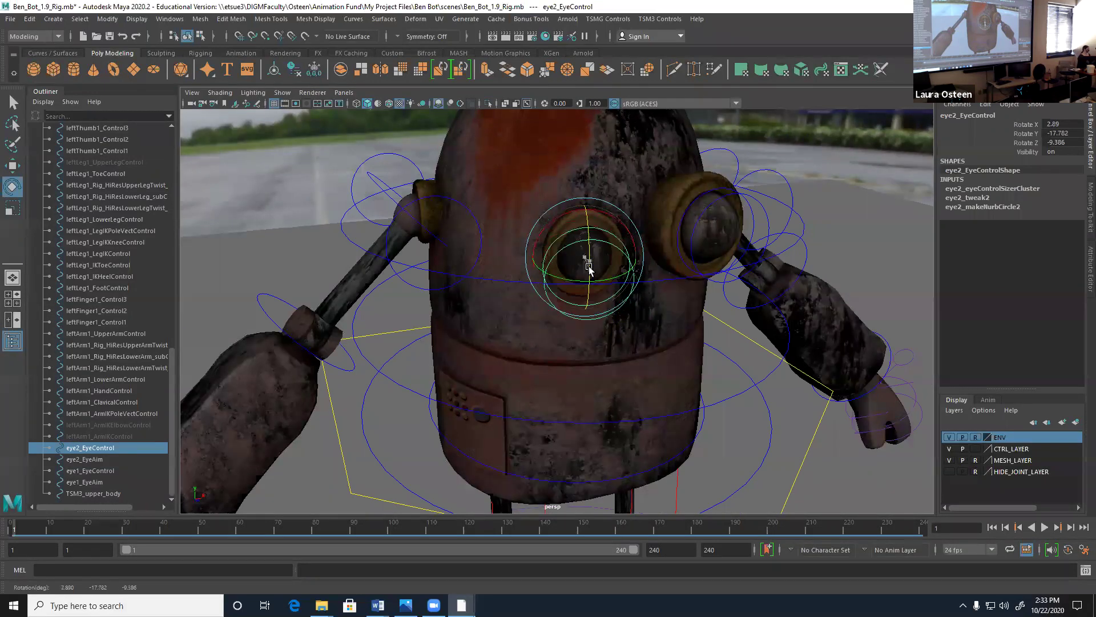
key("ctrl+z")
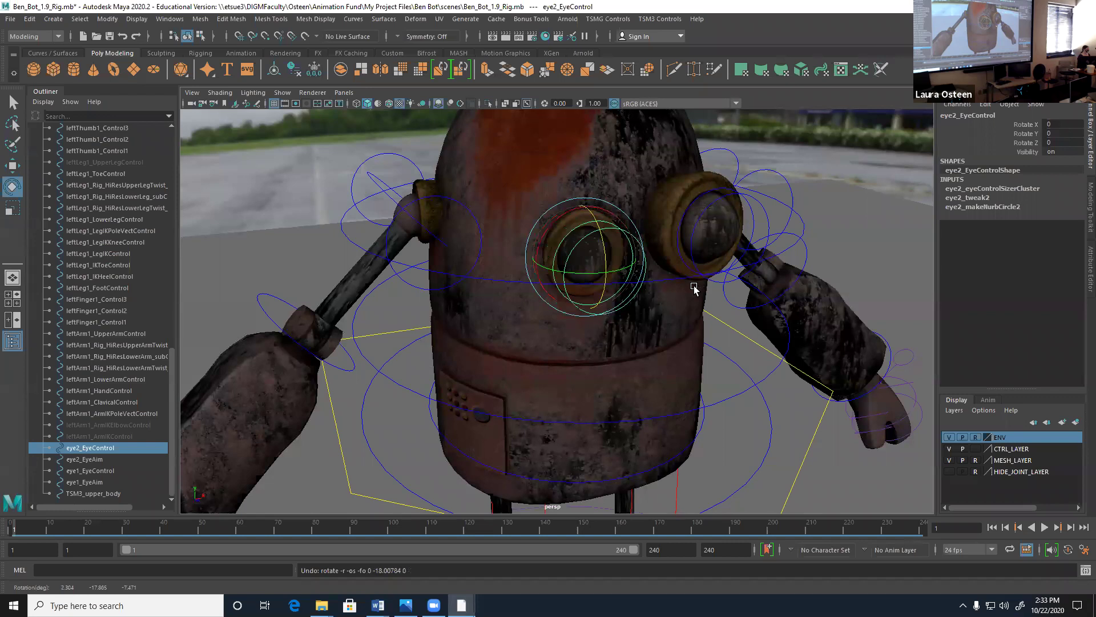
- Try rotating the rightArm1_UpperArmControl at the robot's right shoulder, and undo the rotation
left_click_drag(760, 303, 426, 245, "alt")
left_click(440, 218)
key("ctrl+z")
left_click(330, 189)
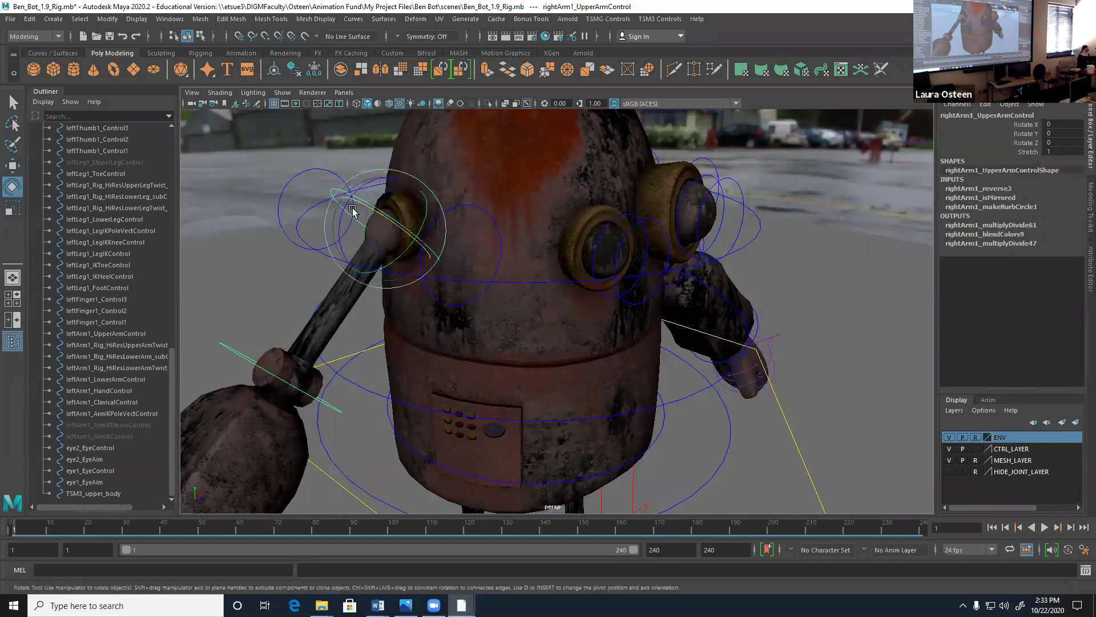
left_click_drag(343, 228, 374, 230)
key("ctrl+z")
- Try bending the right elbow with rightArm1_LowerArmControl, and undo the rotation
left_click_drag(591, 203, 636, 206, "alt")
middle_click_drag(321, 363, 486, 276, "alt")
left_click(486, 275)
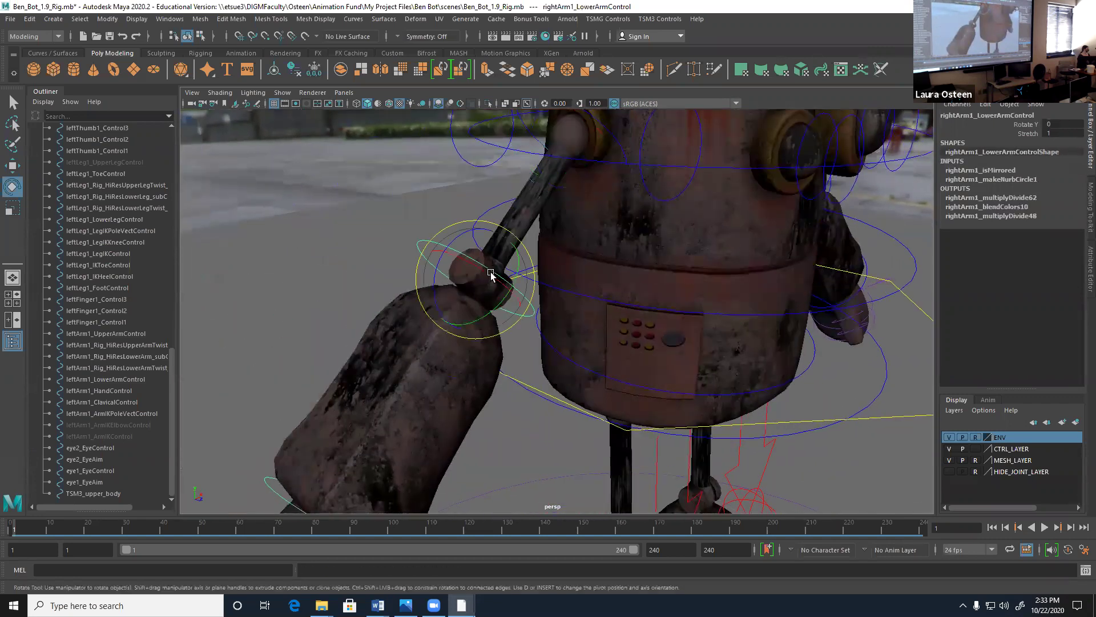
left_click_drag(492, 296, 505, 301)
key("ctrl+z")
- Try rotating the right wrist with rightArm1_HandControl, and undo the rotation
middle_click_drag(481, 403, 570, 197, "alt")
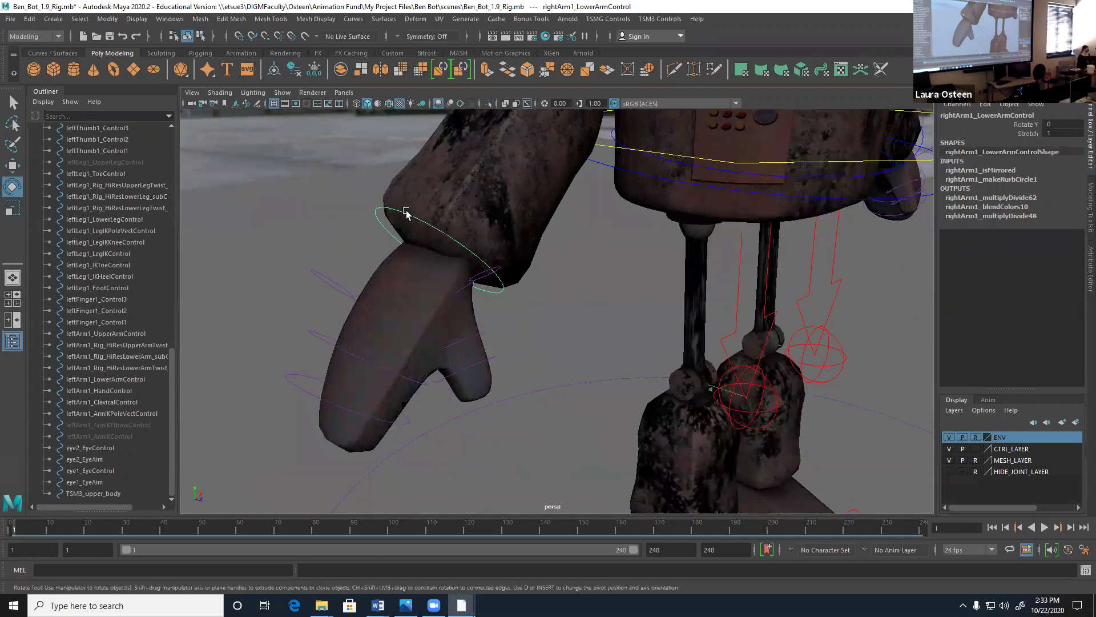
left_click(400, 237)
mouse_move(400, 236)
left_mouse_down()
mouse_move(416, 254)
mouse_move(416, 242)
left_mouse_up()
key("ctrl+z")
- Try curling the right hand's fingers by rotating all three rightFinger1 controls together, and undo the rotation
middle_click_drag(437, 301, 456, 232, "alt")
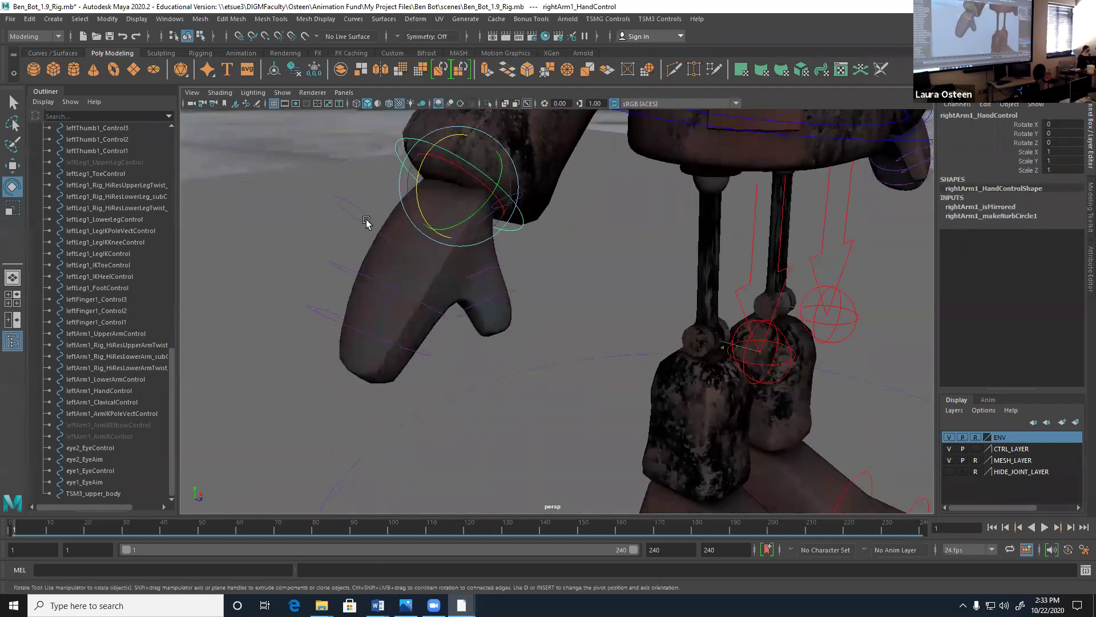
left_click(354, 272)
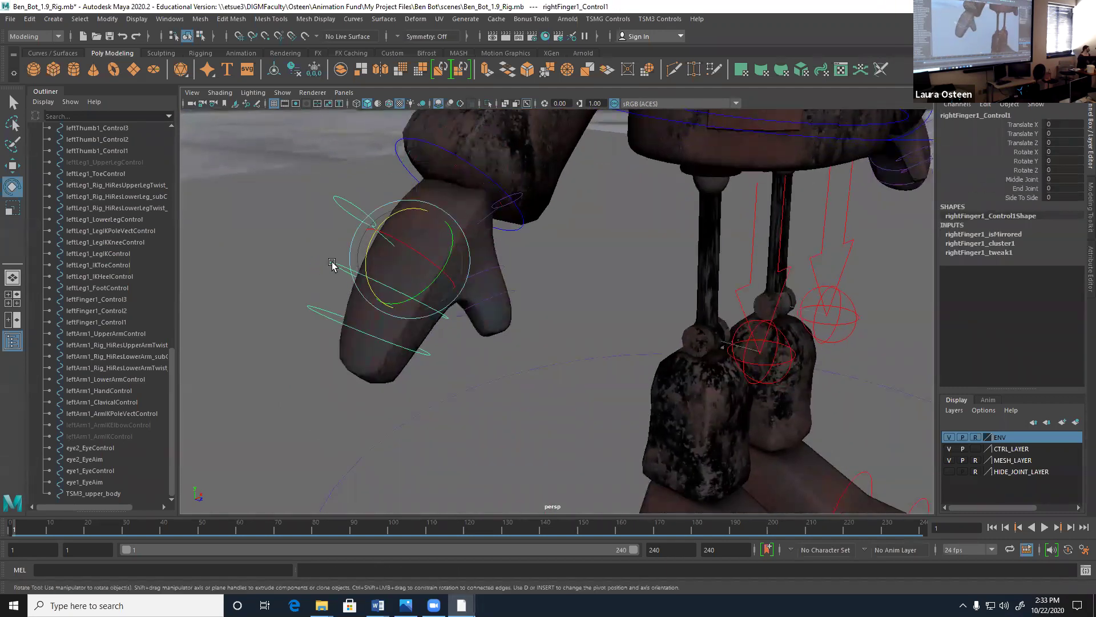
left_click(325, 303)
left_click(316, 309)
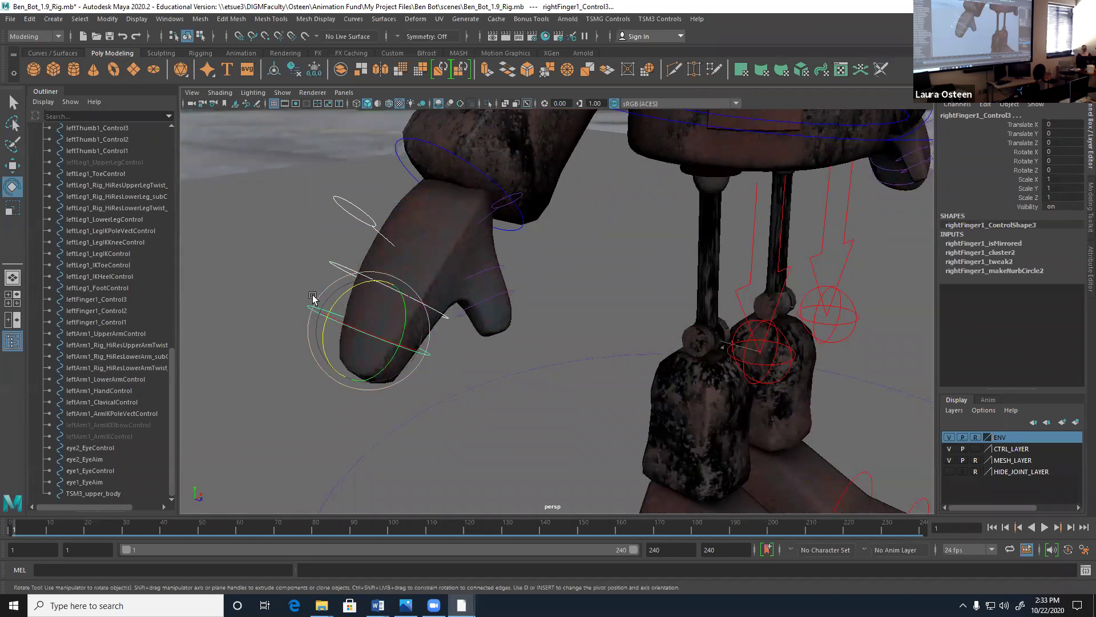
left_click_drag(335, 302, 434, 351)
key("ctrl+z")
- Try bending the right thumb with its tip control by about -64 degrees in Z and with its base control, and undo the bend
left_click(471, 309)
left_click_drag(501, 261, 507, 329)
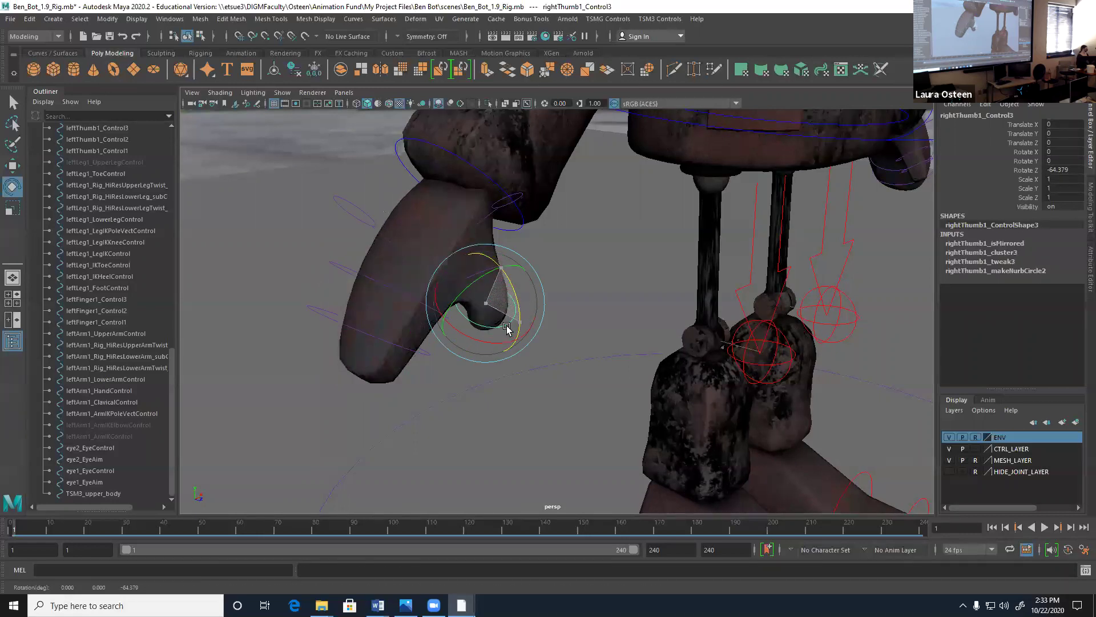
left_click(495, 213)
left_click_drag(480, 196, 499, 240)
key("ctrl+z")
- Try lifting the right heel by rotating rightLeg1_IKHeelControl about 24 degrees in X, and undo the rotation
right_click_drag(668, 288, 644, 269, "alt")
mouse_move(644, 269)
left_mouse_down("alt")
mouse_move(592, 267)
mouse_move(657, 264)
left_mouse_up("alt")
right_click_drag(656, 264, 629, 345, "alt")
middle_click_drag(630, 344, 550, 277, "alt")
left_click_drag(489, 393, 563, 399, "alt")
left_click(546, 285)
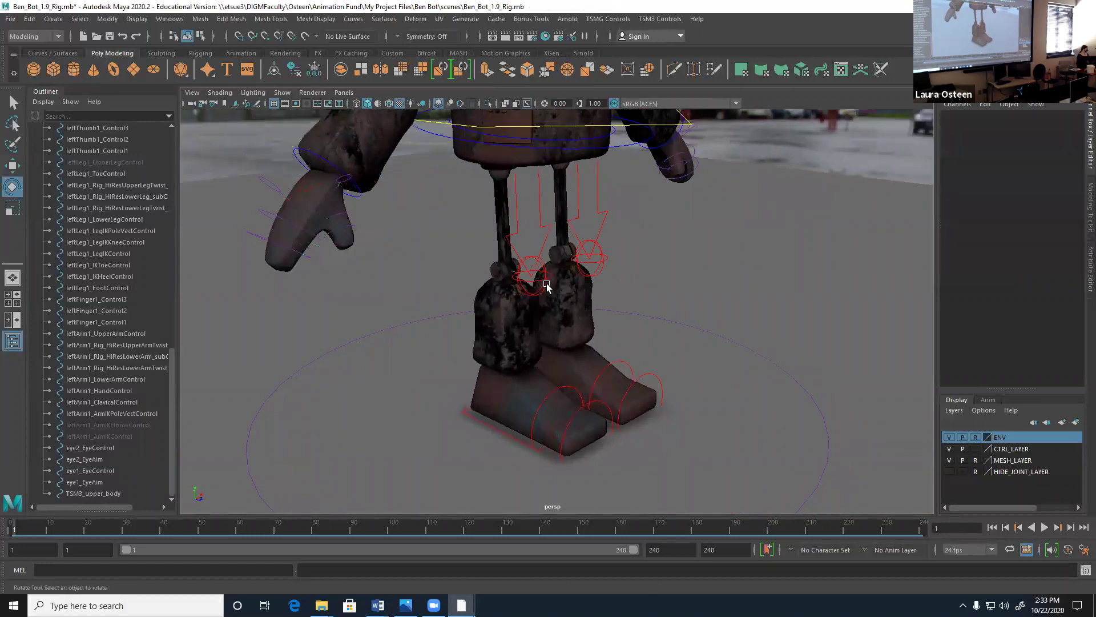
left_click(548, 402)
left_click_drag(575, 387, 581, 404)
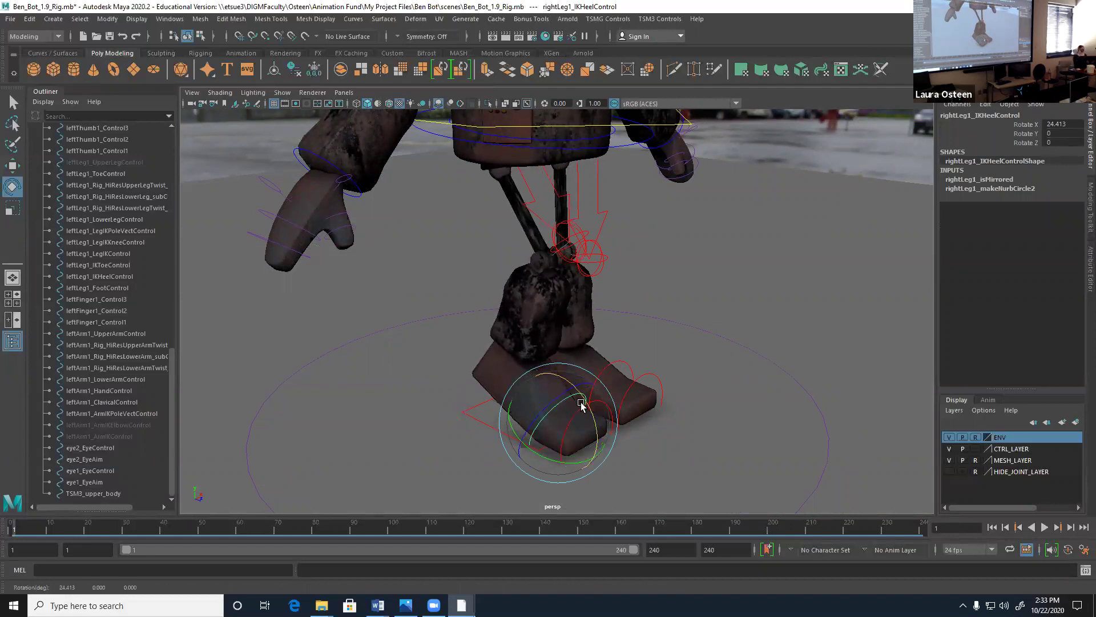
key("ctrl+z")
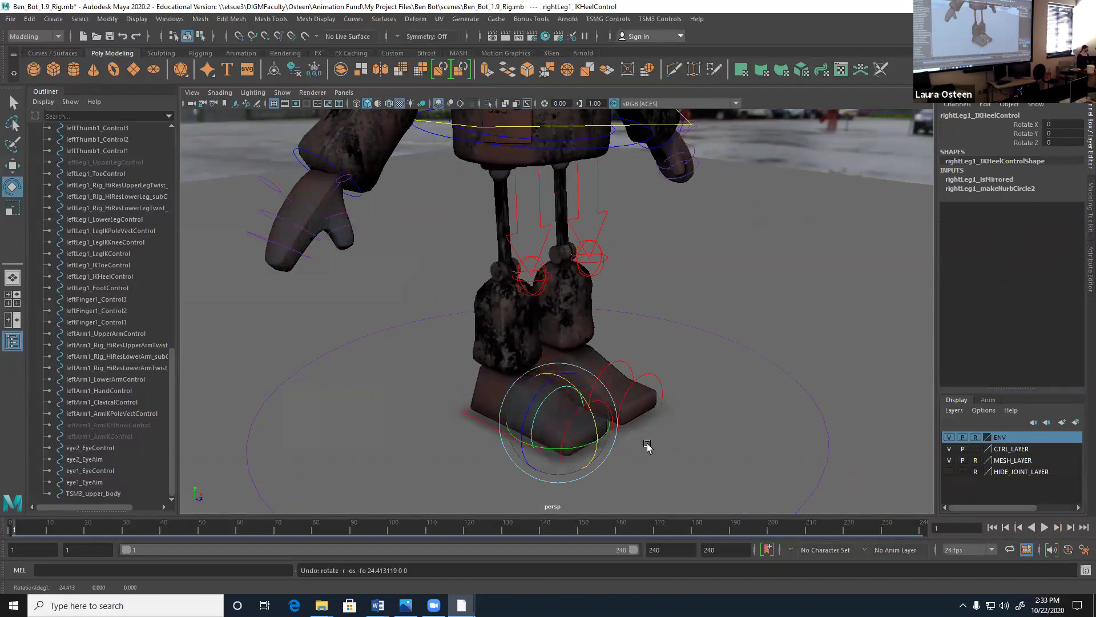
- Try raising the right foot by rotating rightLeg1_IKToeControl about 22 degrees in X, and undo the rotation
left_click(614, 409)
left_click(603, 402)
left_click_drag(603, 402, 617, 427)
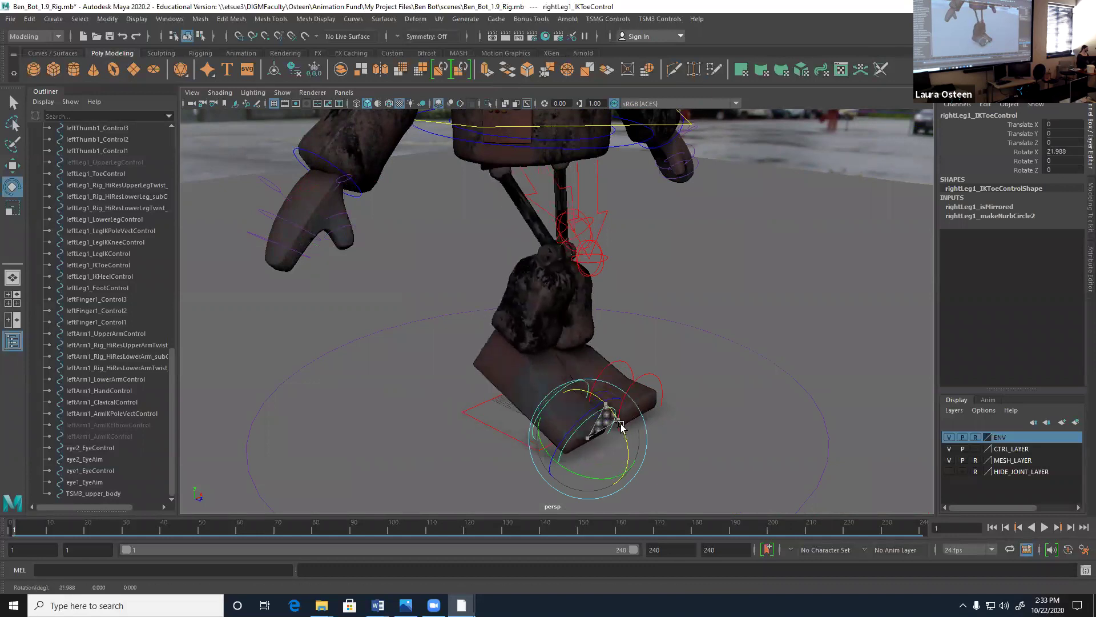
key("ctrl+z")
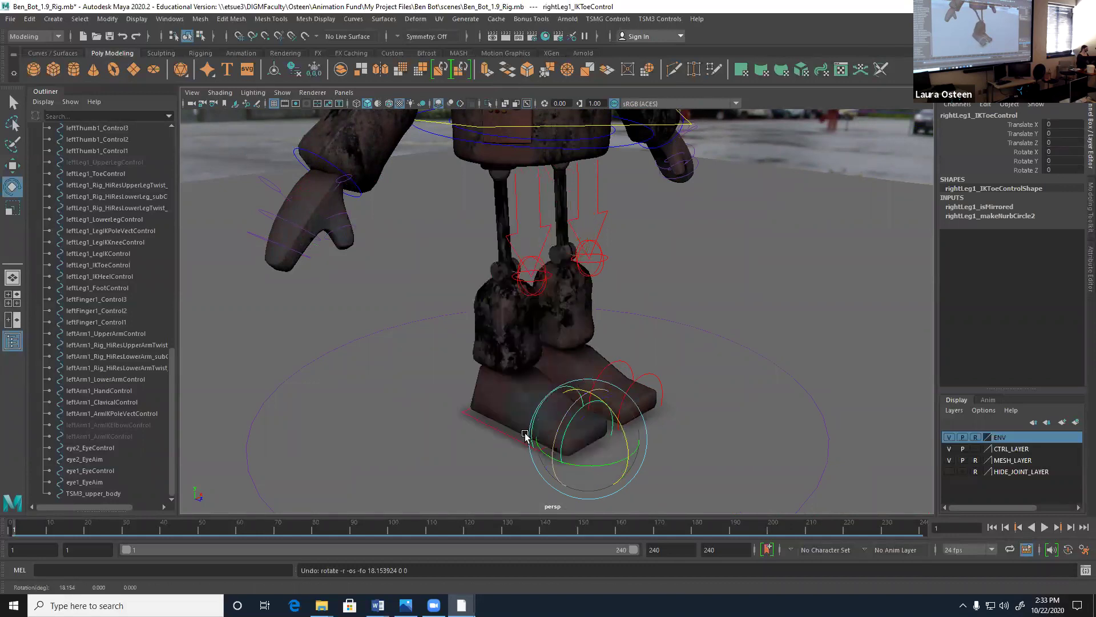
- Try rotating rightLeg1_LegIKControl about -23 degrees in X and lifting the right foot with it, undoing both changes
left_click(493, 429)
left_click_drag(514, 388, 498, 370)
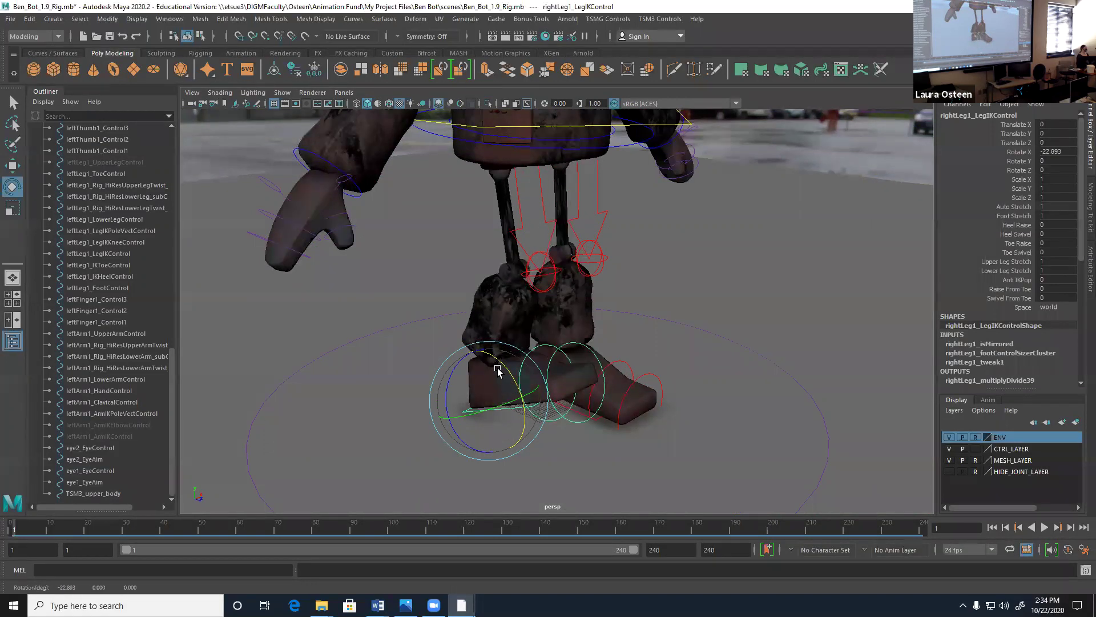
key("ctrl+z")
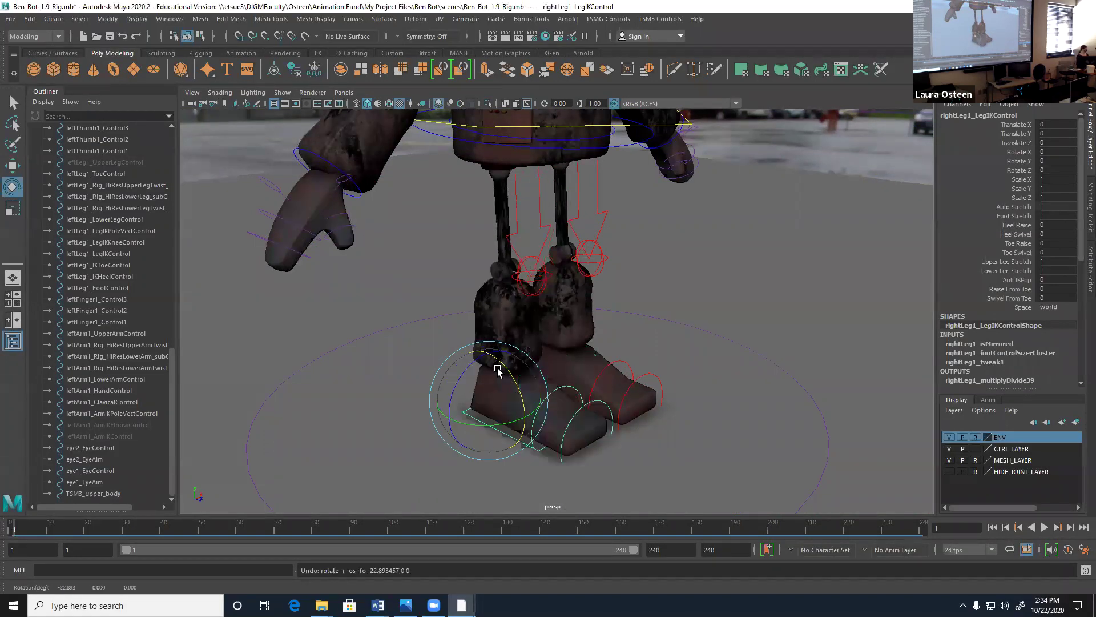
key("w")
left_click_drag(490, 394, 480, 299)
key("ctrl+z")
- Try moving the right knee's rightLeg1_LegIKPoleVectControl, and undo the move
left_click_drag(512, 344, 570, 281, "alt")
left_click(530, 282)
key("ctrl+z")
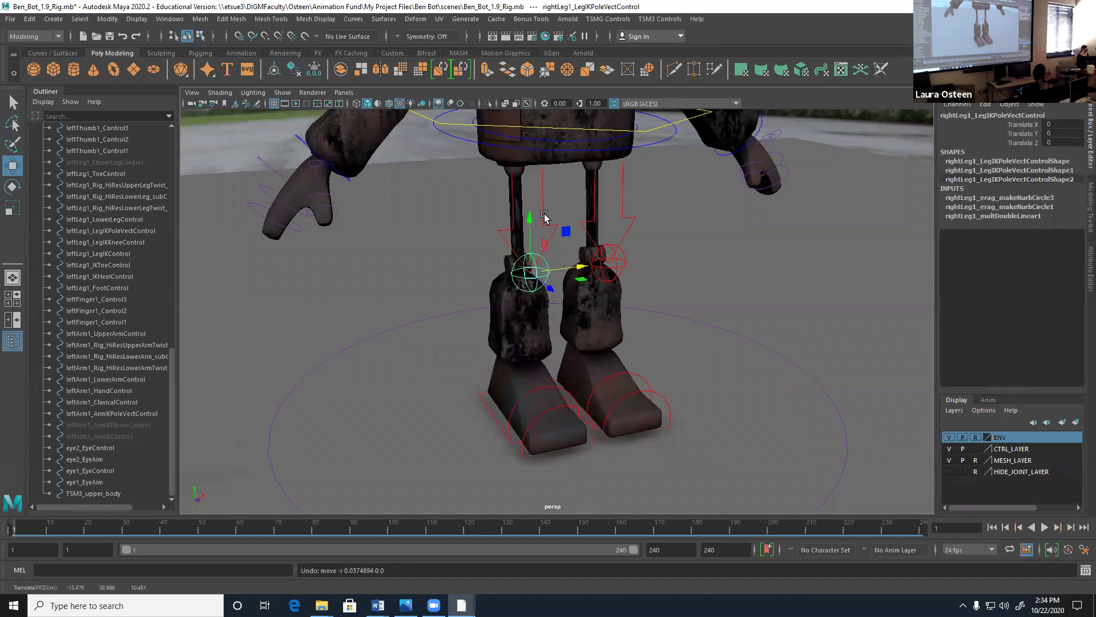
- Try rotating rightLeg1_LegIKKneeControl about its X axis, and undo the rotation
left_click(543, 217)
left_click(555, 227)
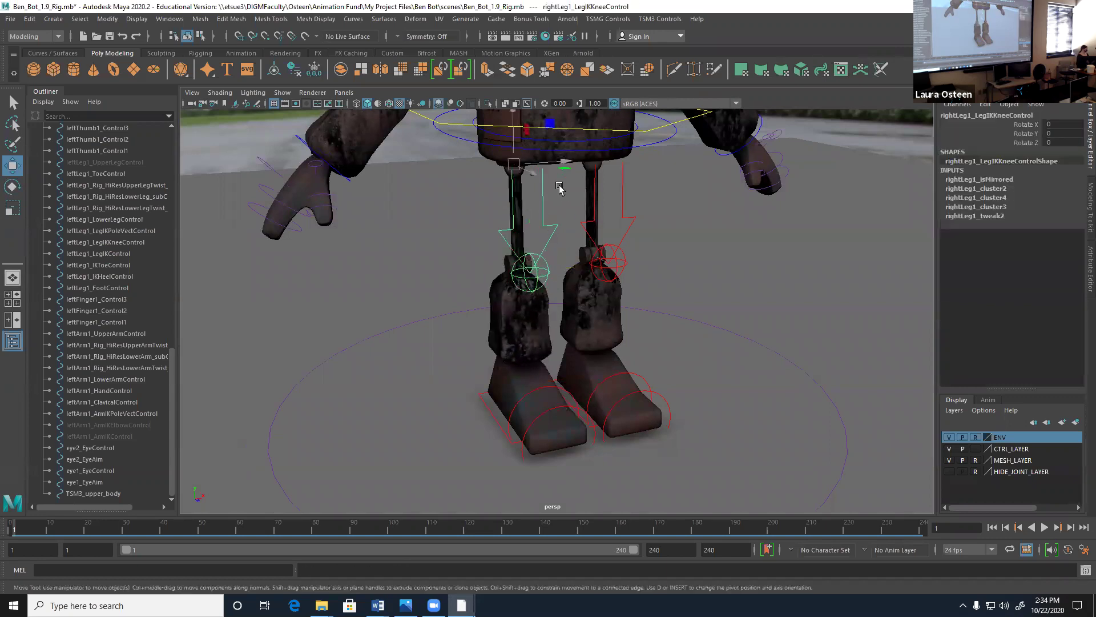
key("e")
left_click_drag(543, 167, 549, 177)
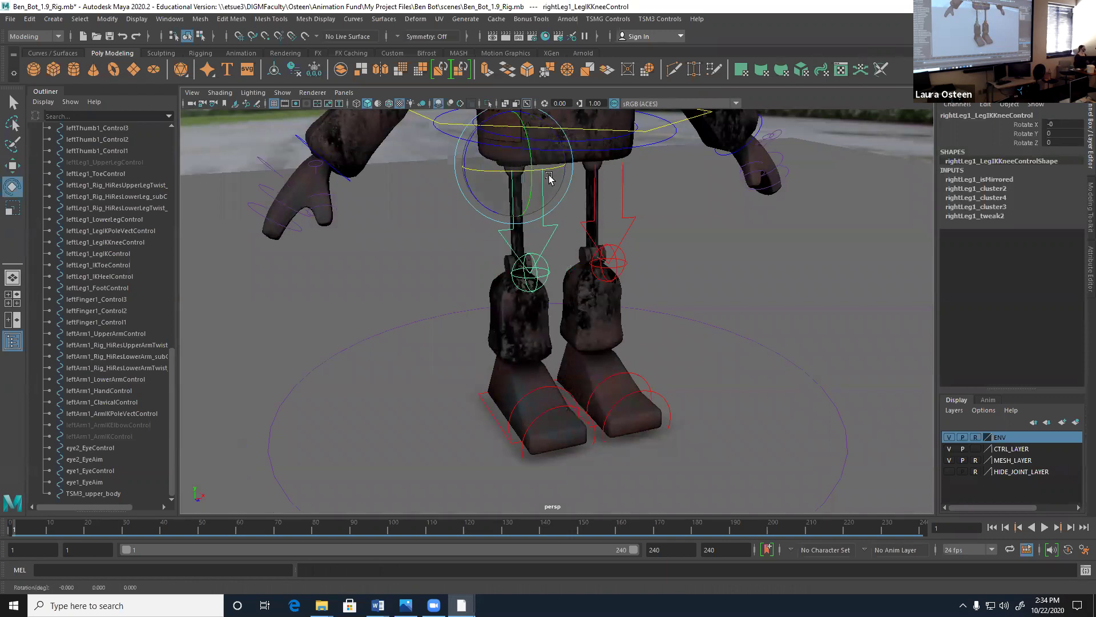
key("ctrl+z")
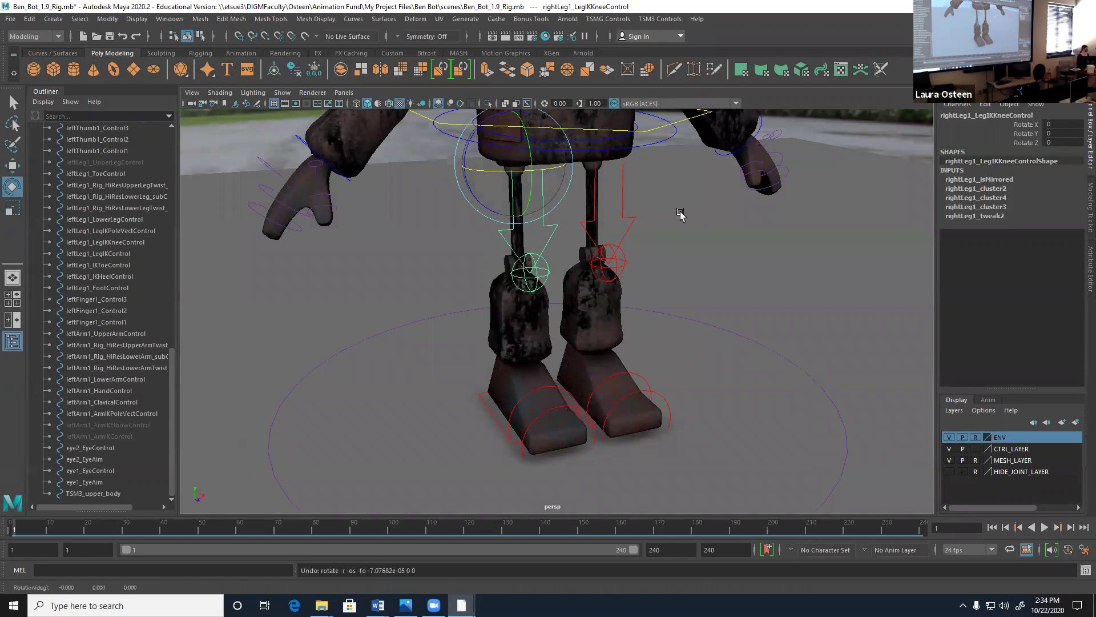
- Try shifting the robot's whole body by moving the TSM3_upper_body control, and undo all the moves
scroll(680, 212, "down", 2)
left_click_drag(546, 191, 556, 200, "alt")
middle_click_drag(556, 200, 568, 291, "alt")
left_click(691, 266)
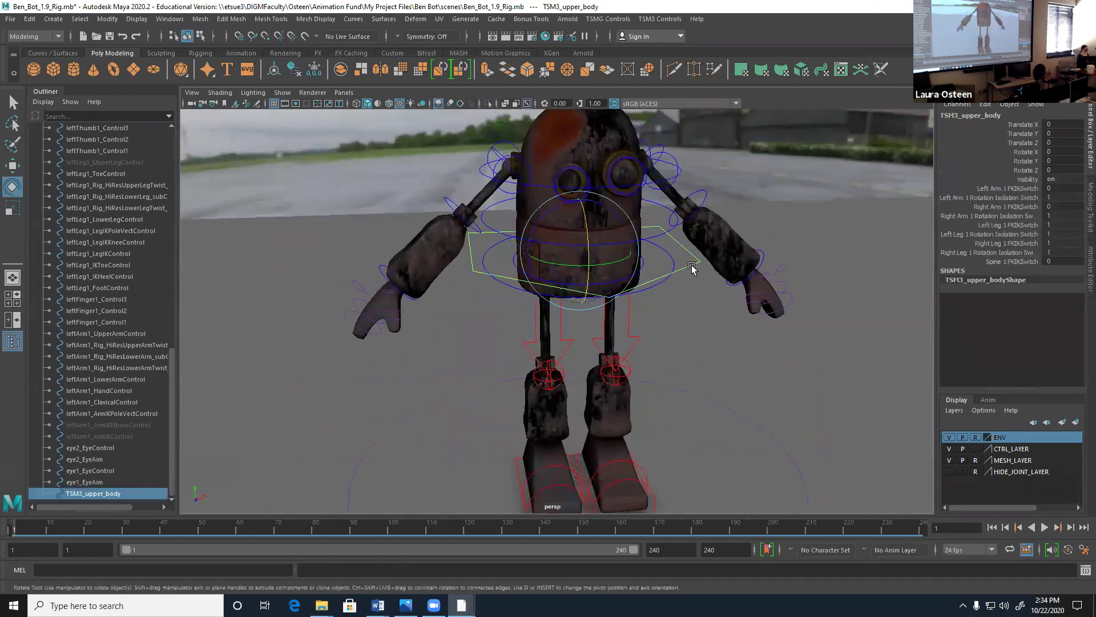
key("w")
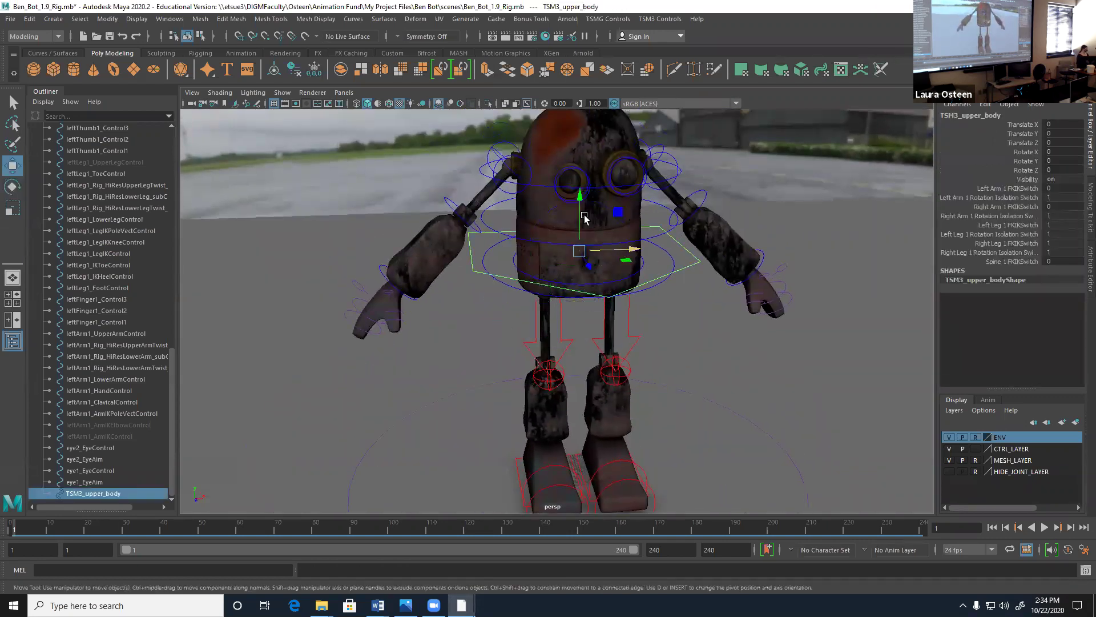
mouse_move(583, 214)
left_mouse_down()
mouse_move(575, 197)
mouse_move(575, 231)
left_mouse_up()
left_click_drag(582, 268, 642, 342)
key("ctrl+z")
key("ctrl+z")
key("ctrl+z")
key("ctrl+z")
key("ctrl+z")
key("ctrl+z")
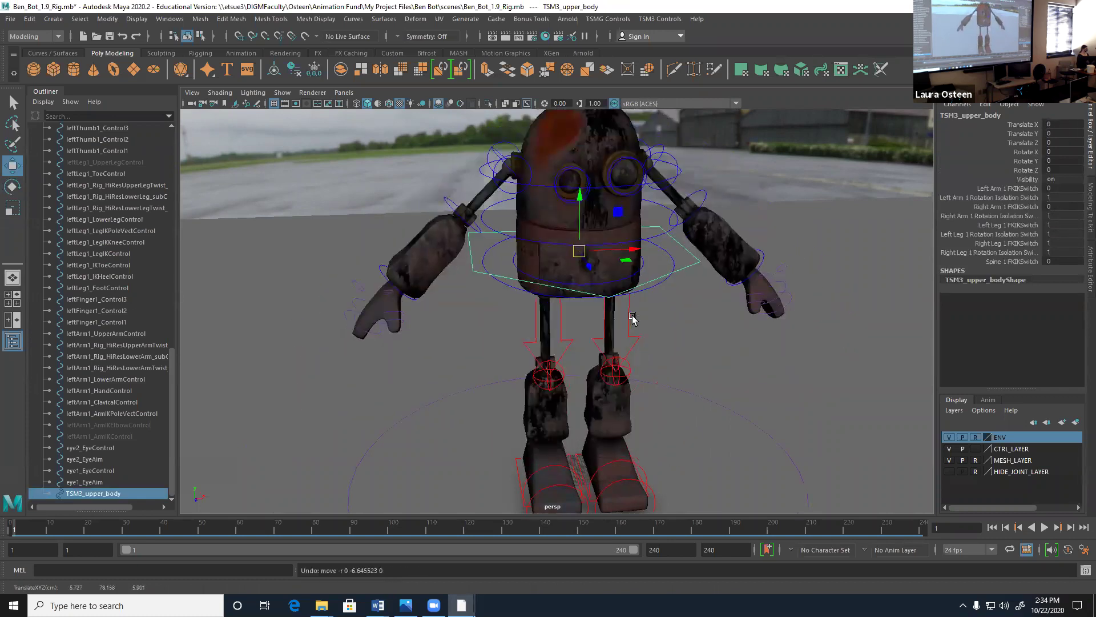
key("ctrl+z")
- Select the TSM3_root ground circle to examine its attributes
middle_click_drag(742, 365, 734, 289, "alt")
right_click_drag(734, 289, 631, 308, "alt")
left_click_drag(631, 308, 667, 317, "alt")
left_click(668, 320)
left_click(667, 323)
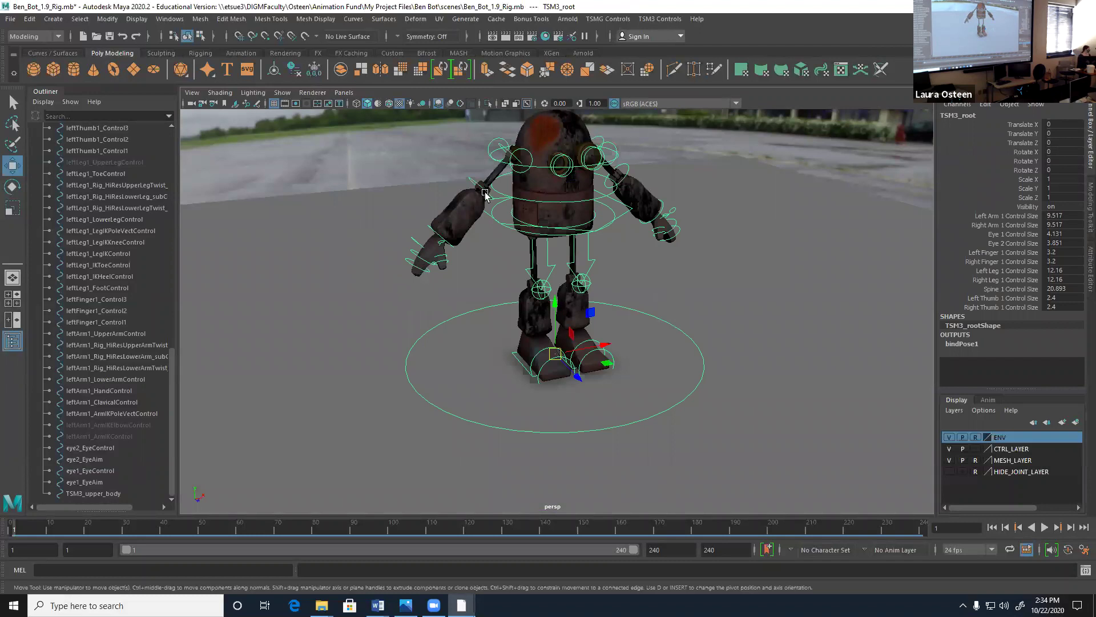
- Set Left Arm 1 FKIKSwitch to 1 on the TSM3_upper_body control
left_click(489, 215)
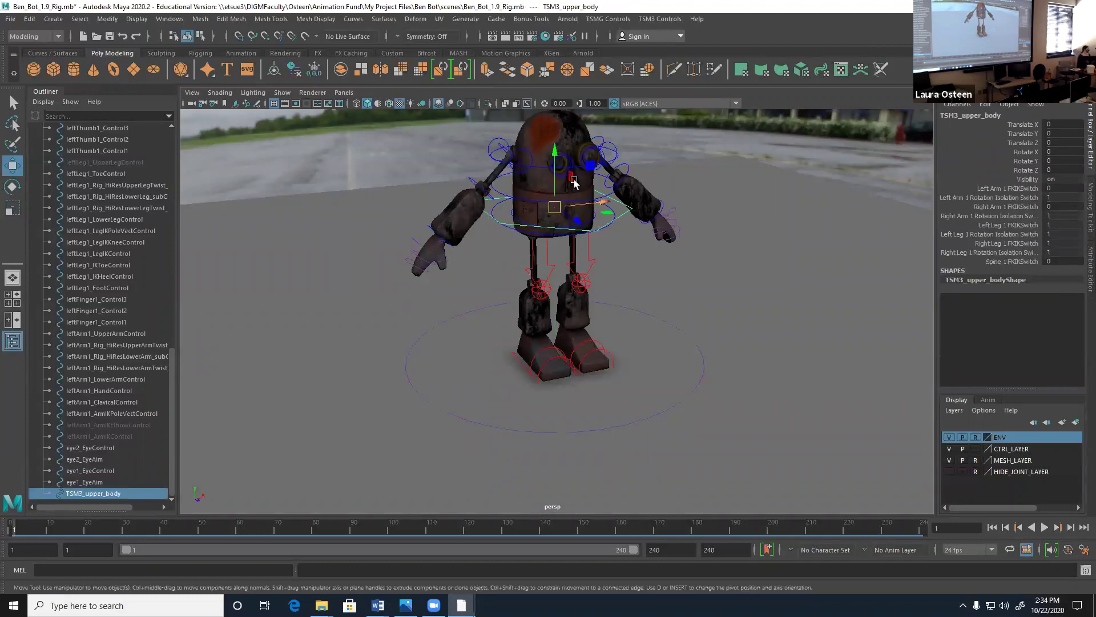
middle_click_drag(550, 237, 519, 291, "alt")
right_click_drag(519, 291, 554, 262, "alt")
middle_click_drag(553, 262, 557, 263, "alt")
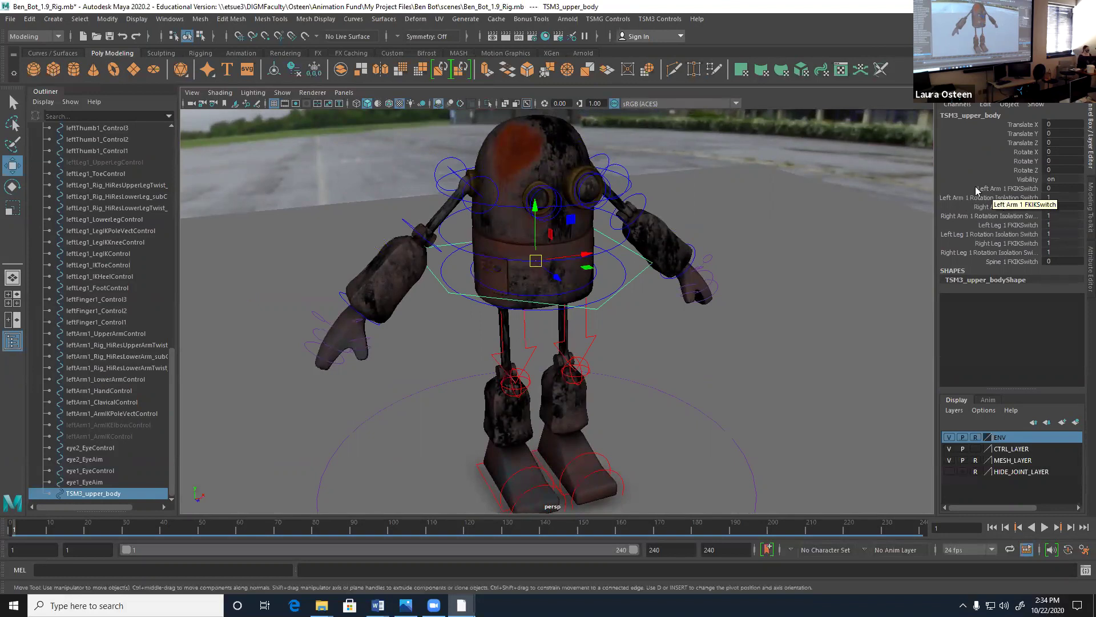
type("1")
key("Return")
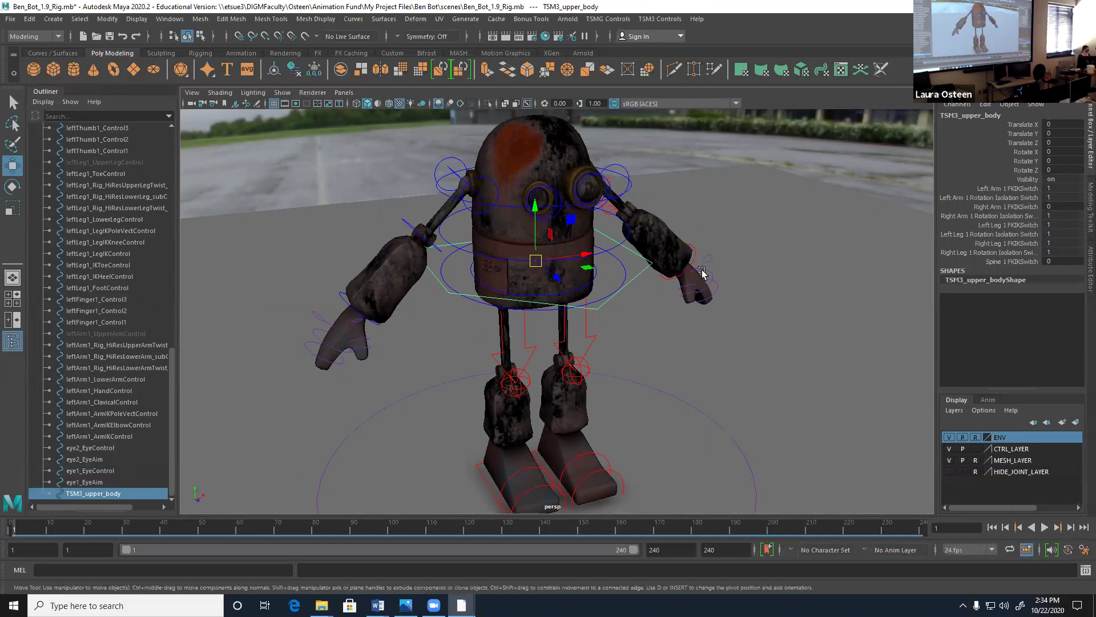
- Try rotating leftArm1_ArmIKElbowControl to swing the left elbow, and undo the rotation
left_click_drag(725, 274, 671, 239, "alt")
left_click(673, 220)
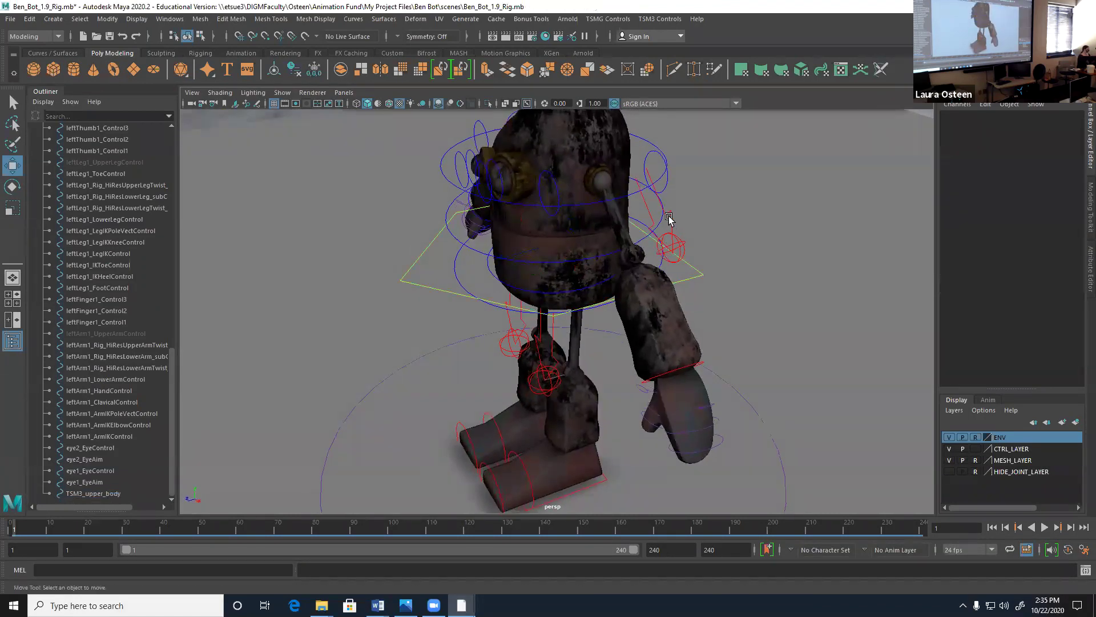
left_click(670, 219)
key("e")
left_click_drag(603, 227, 583, 166)
key("ctrl+z")
key("ctrl+z")
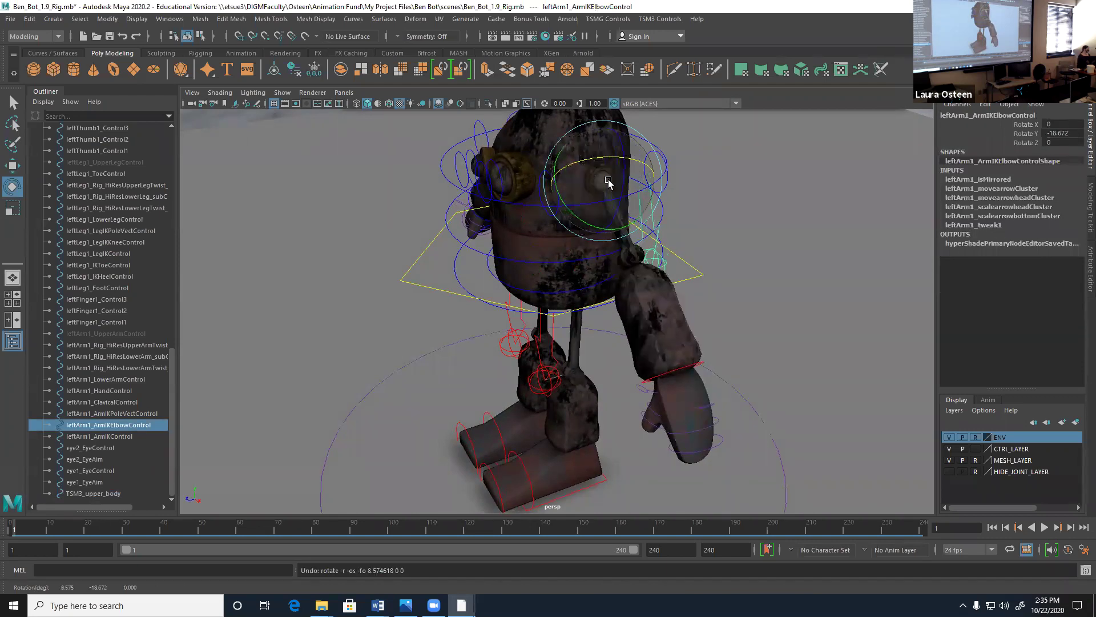
- Try moving the left arm with leftArm1_ArmIKControl, and undo the moves
left_click(684, 259)
left_click_drag(684, 260, 483, 187, "alt")
key("w")
left_click_drag(435, 345, 646, 353, "alt")
left_click(649, 372)
key("ctrl+z")
key("ctrl+z")
key("ctrl+z")
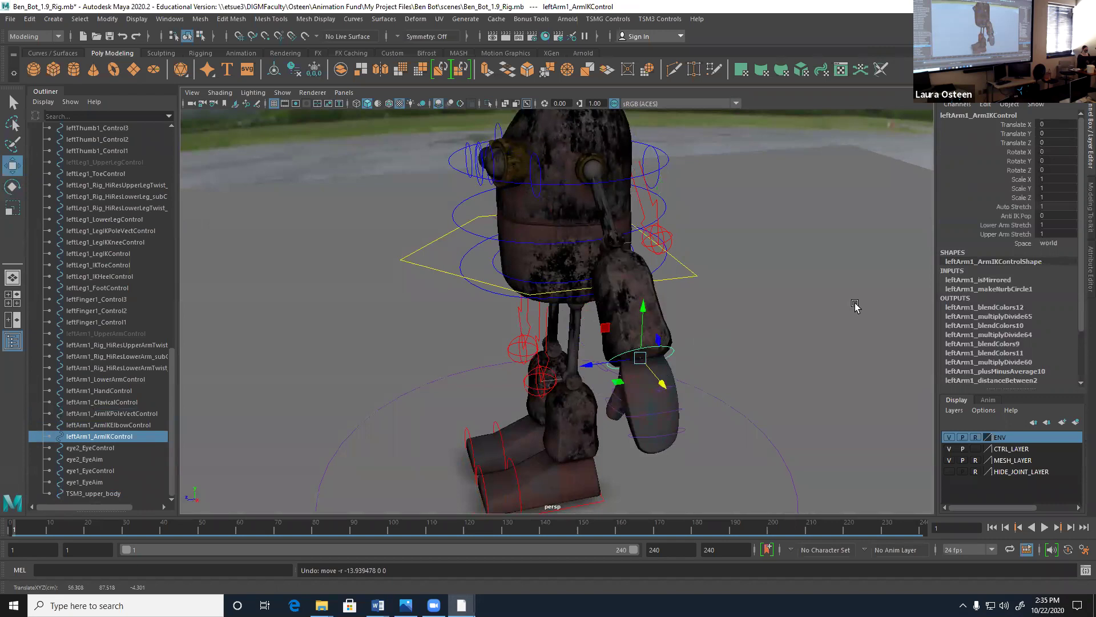
- Set Left Arm 1 FKIKSwitch back to 0 on the TSM3_upper_body control
left_click(690, 280)
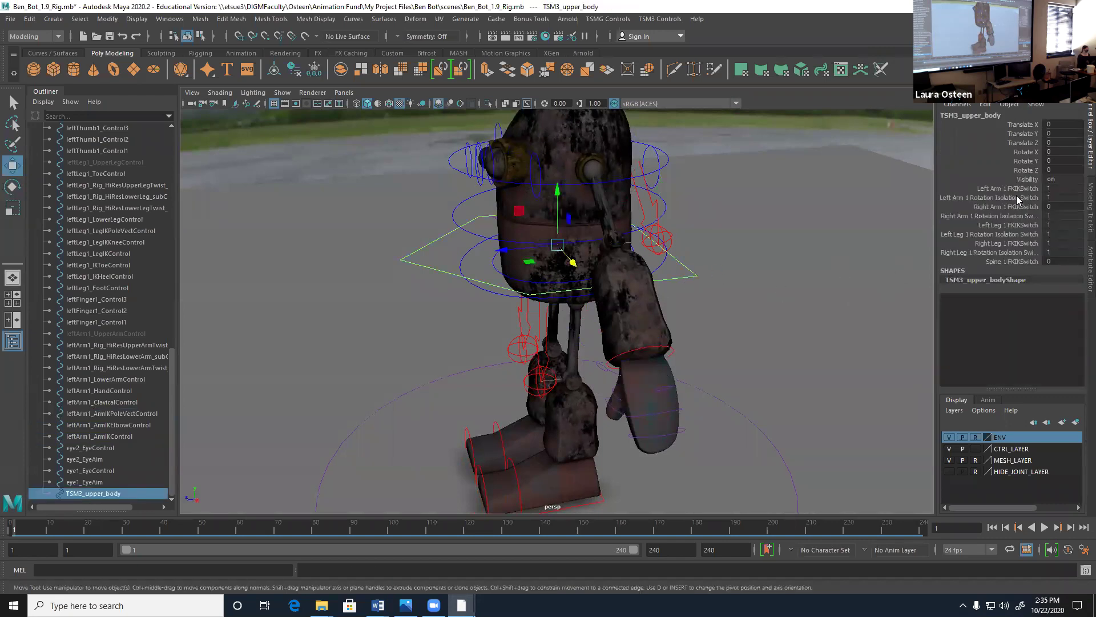
left_click(1053, 188)
type("0")
key("Return")
- Set Left Leg 1 FKIKSwitch to 0 on the TSM3_upper_body control
left_click_drag(471, 390, 558, 393, "alt")
middle_click_drag(558, 394, 589, 276, "alt")
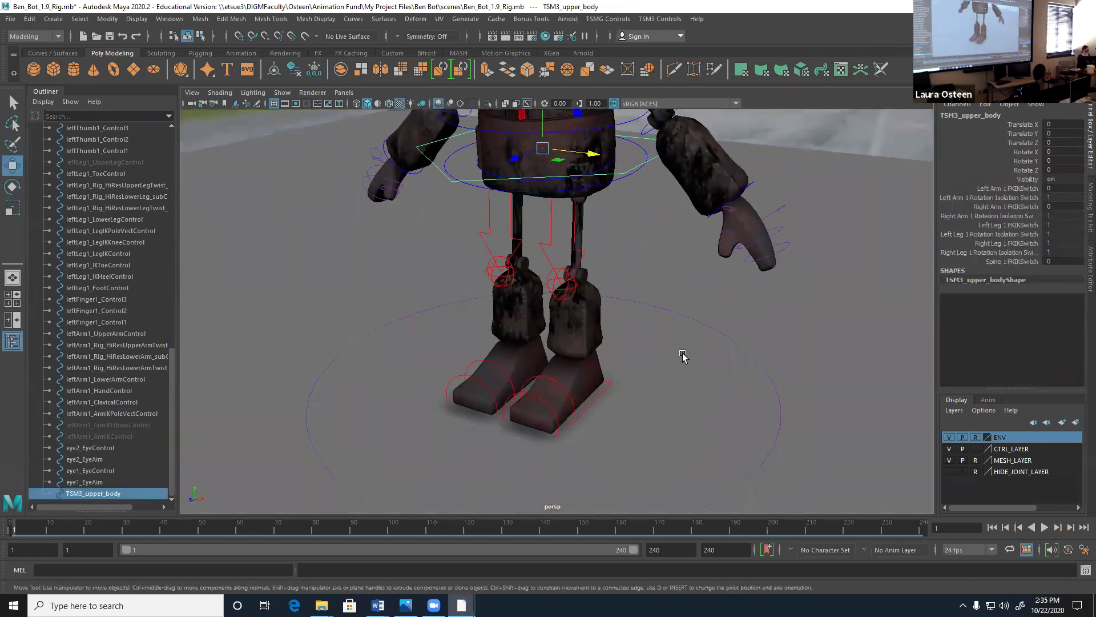
left_click(1053, 225)
type("0")
key("Return")
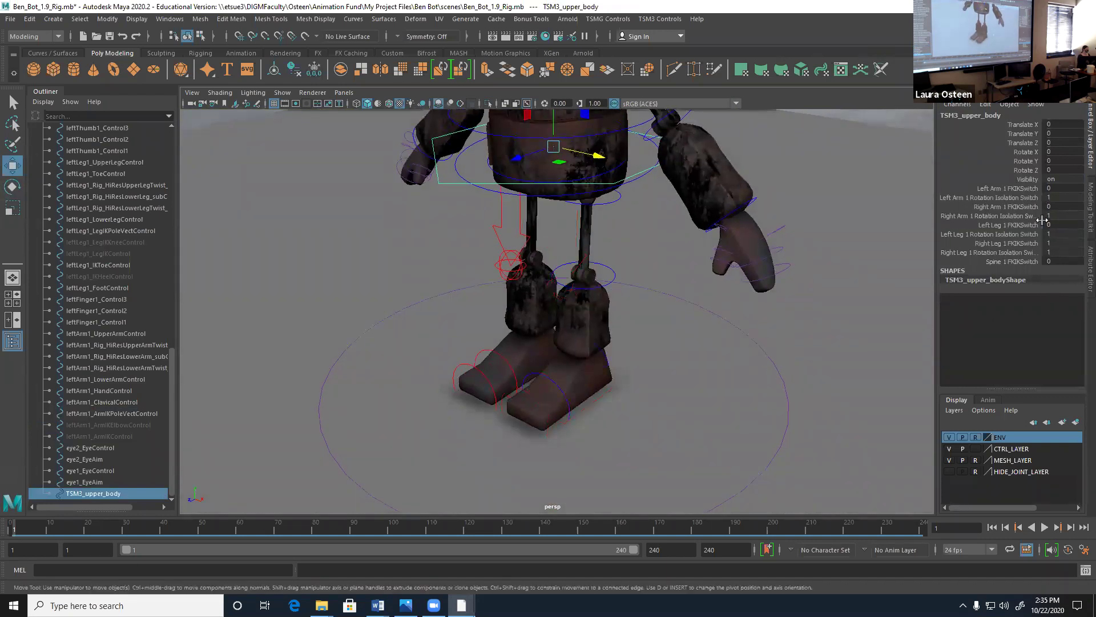
- Try bending the left knee by rotating leftLeg1_LowerLegControl about 32 degrees in Y, and undo the last rotation
left_click(586, 294)
left_click(584, 284)
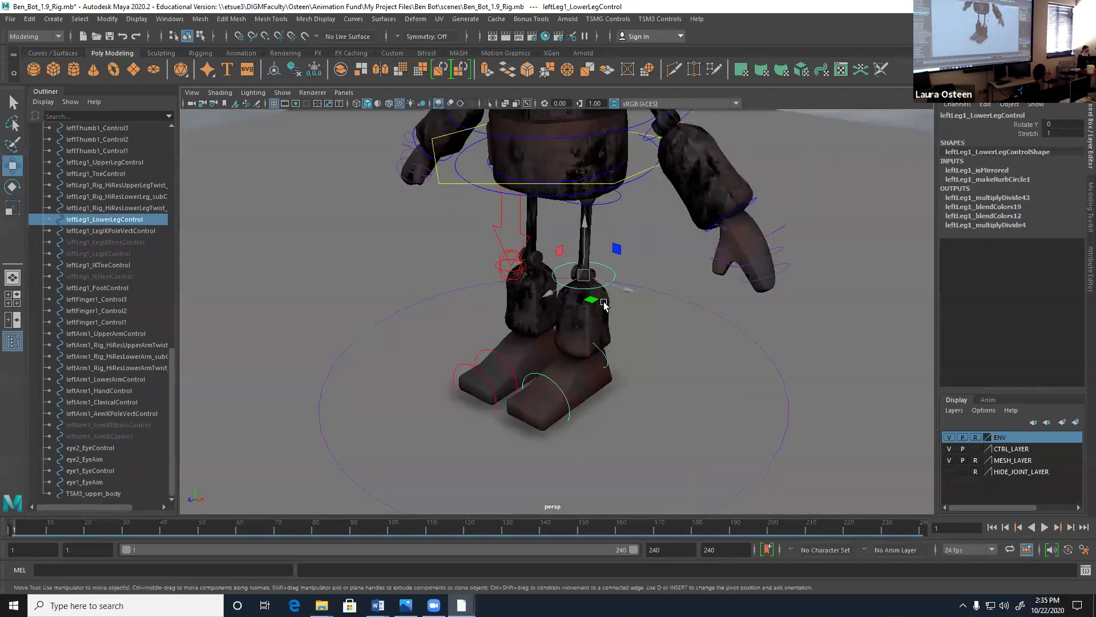
key("e")
left_click_drag(557, 258, 570, 286)
key("ctrl+z")
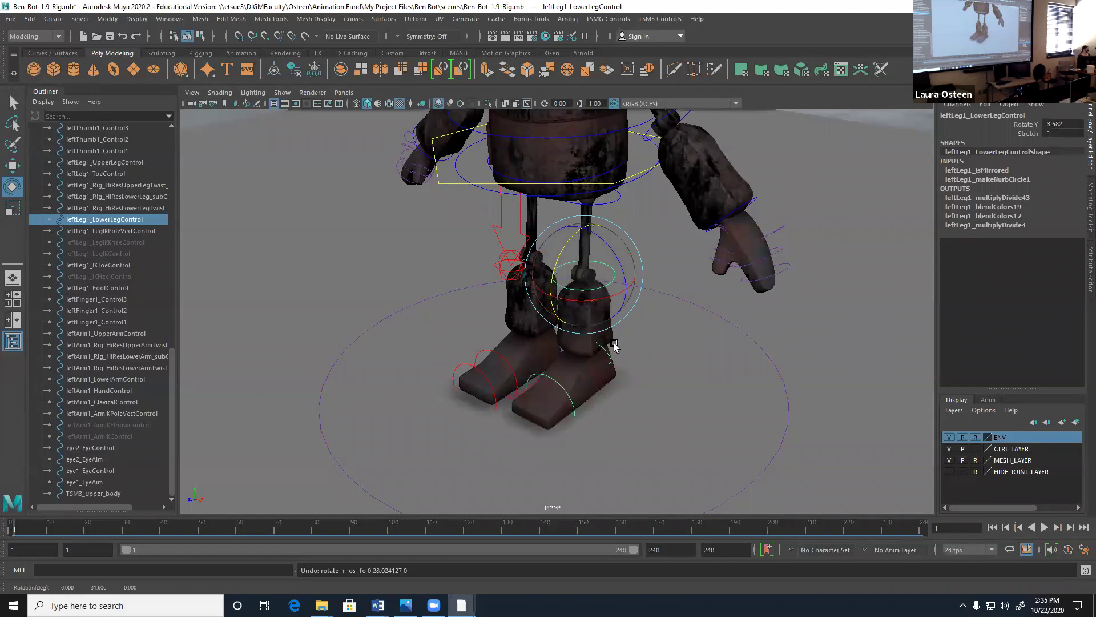
- Try rotating the left ankle control and bending leftLeg1_ToeControl about -39 degrees in Y, and undo the toe rotation
left_click(610, 357)
left_click_drag(609, 357, 627, 421)
left_click(572, 394)
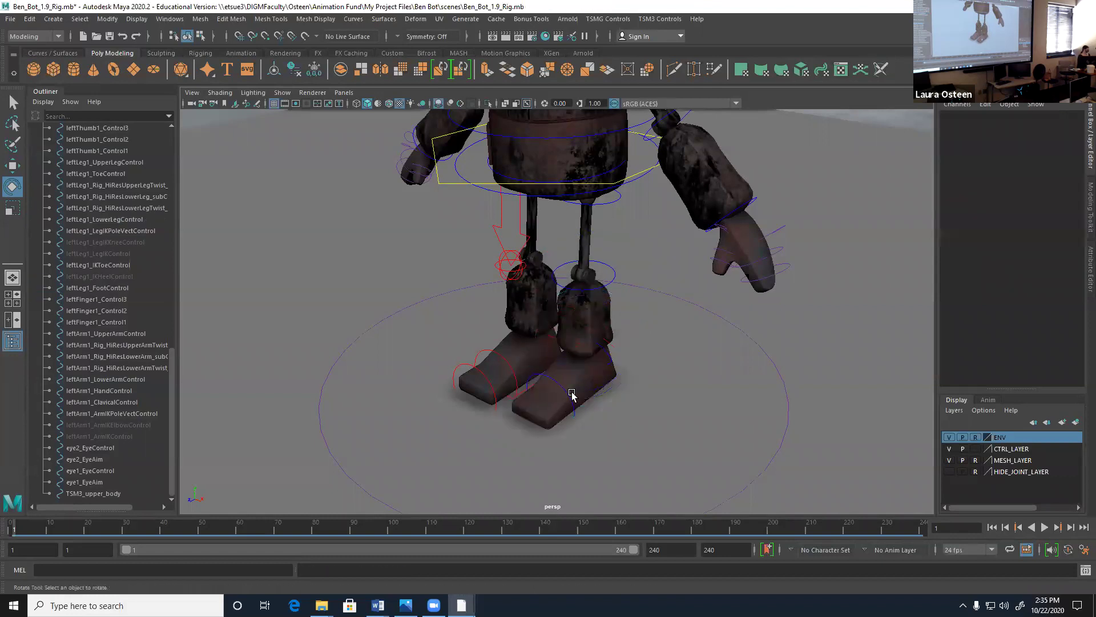
left_click(569, 397)
left_click_drag(569, 397, 523, 348)
key("ctrl+z")
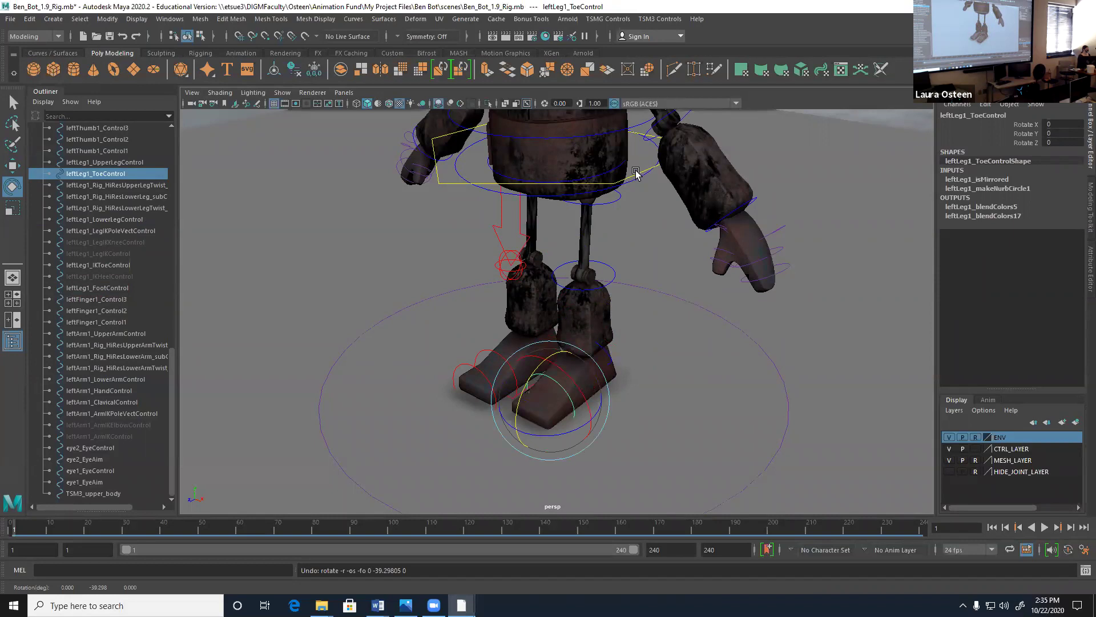
- Undo the remaining left leg rotations and the Left Leg 1 FKIKSwitch change
key("ctrl+z")
key("ctrl+z")
key("ctrl+z")
key("ctrl+z")
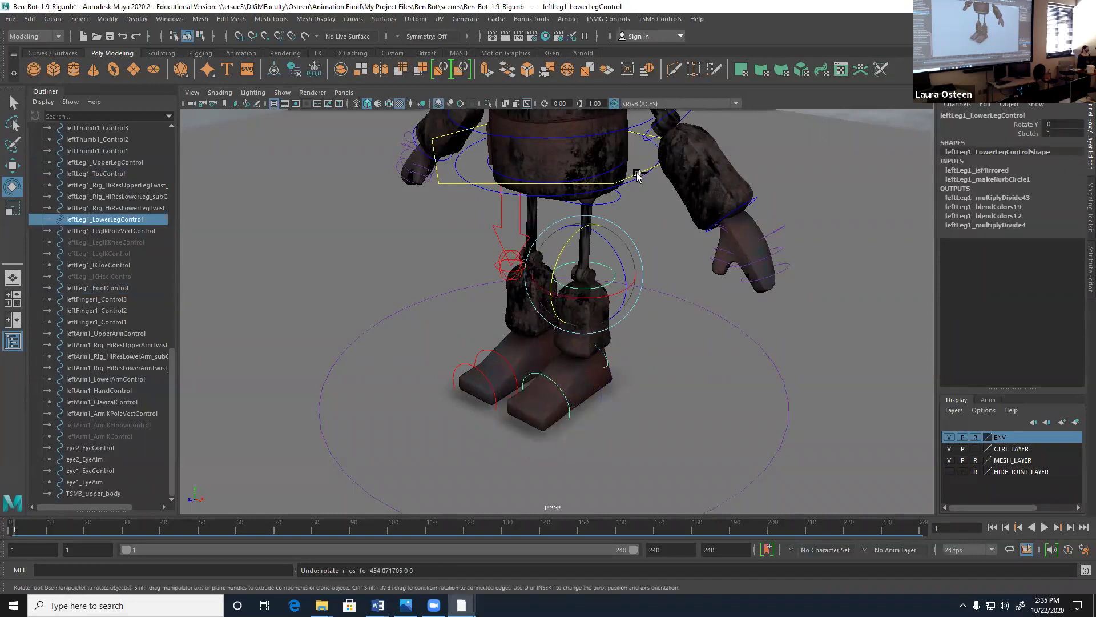
key("ctrl+z")
key("ctrl+z")
key("ctrl+z")
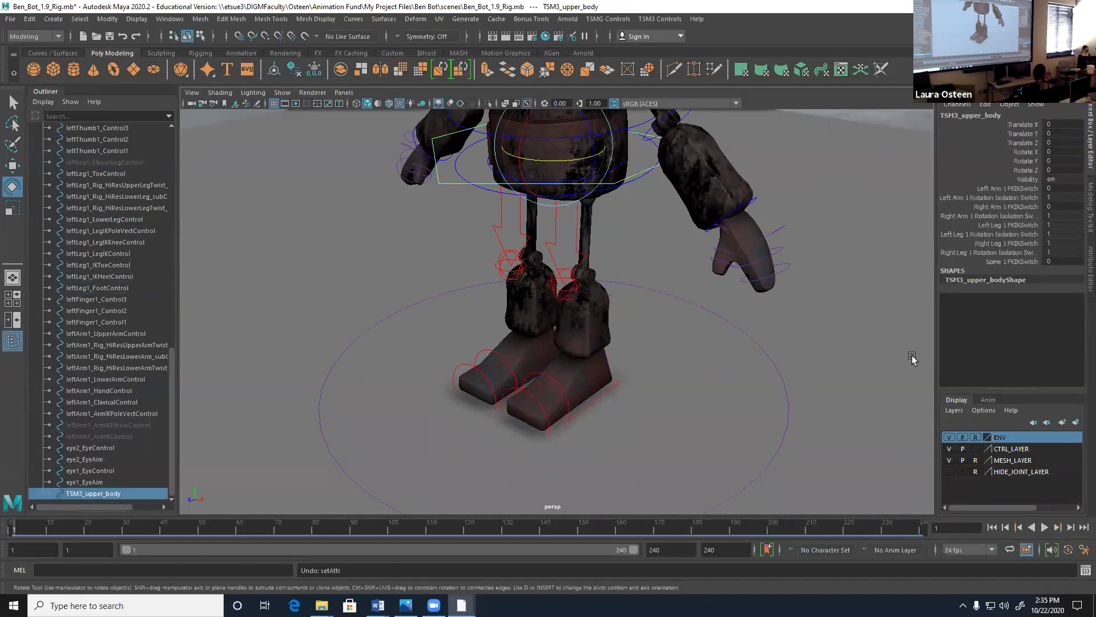
- Select all rig controls in the TSM3Controls set, from TSM3_upper_body up to spine1_torsoIKControl
left_click(912, 358)
scroll(649, 389, "down", 4)
mouse_move(612, 402)
left_mouse_down("alt")
mouse_move(568, 354)
mouse_move(573, 388)
mouse_move(594, 399)
left_mouse_up("alt")
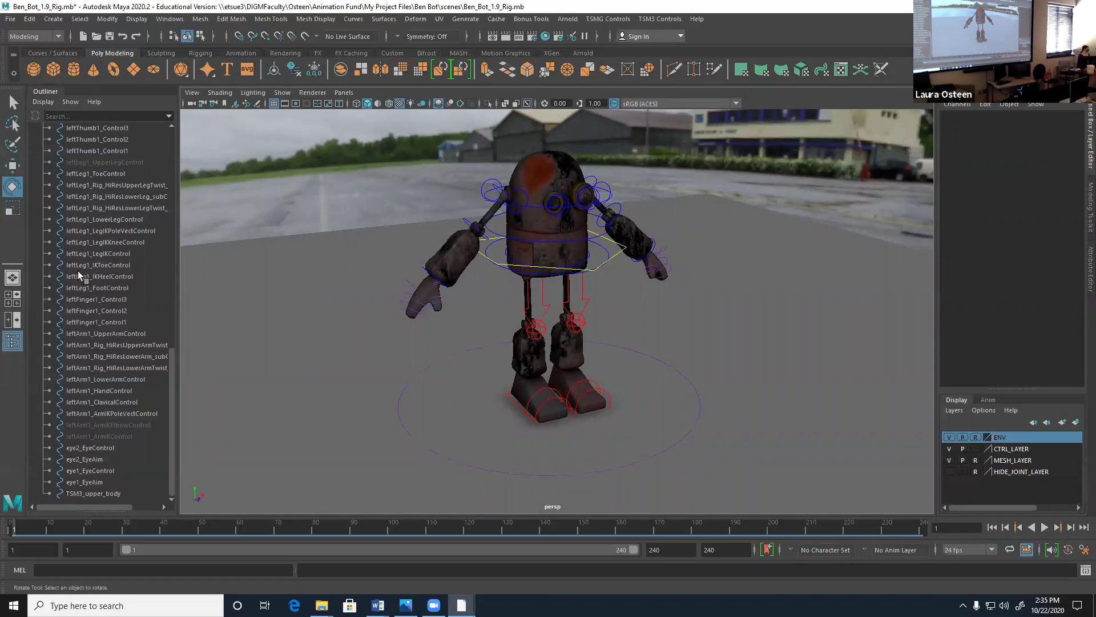
left_click(94, 494)
scroll(131, 320, "up", 15)
left_click(106, 276, "shift")
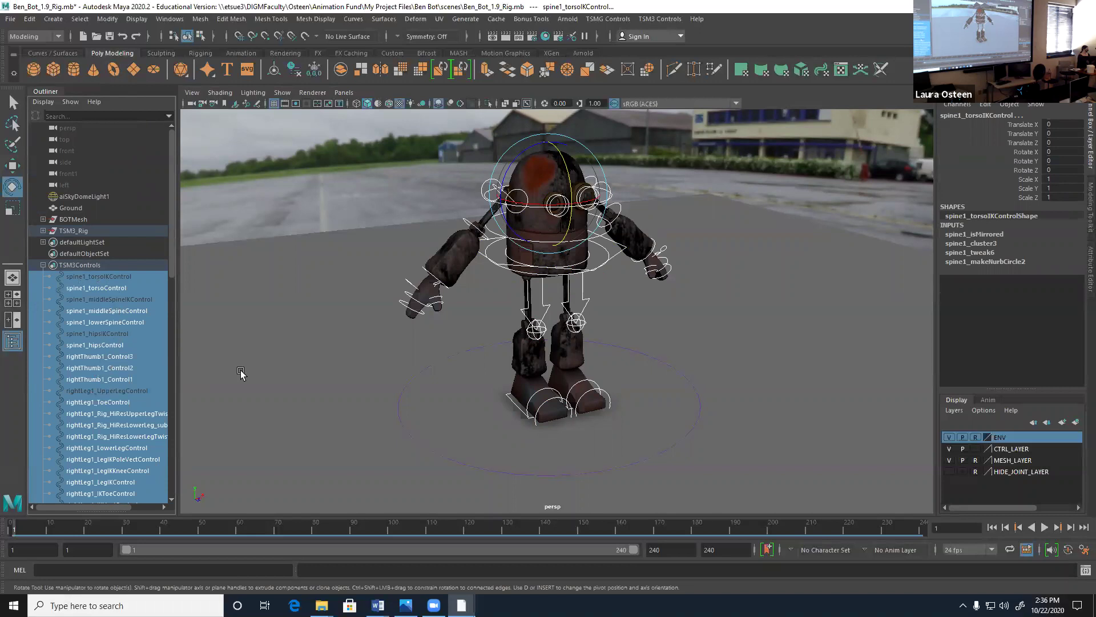
- Set Spine 1 FKIKSwitch to 1 on the TSM3_upper_body control
scroll(477, 392, "up", 3)
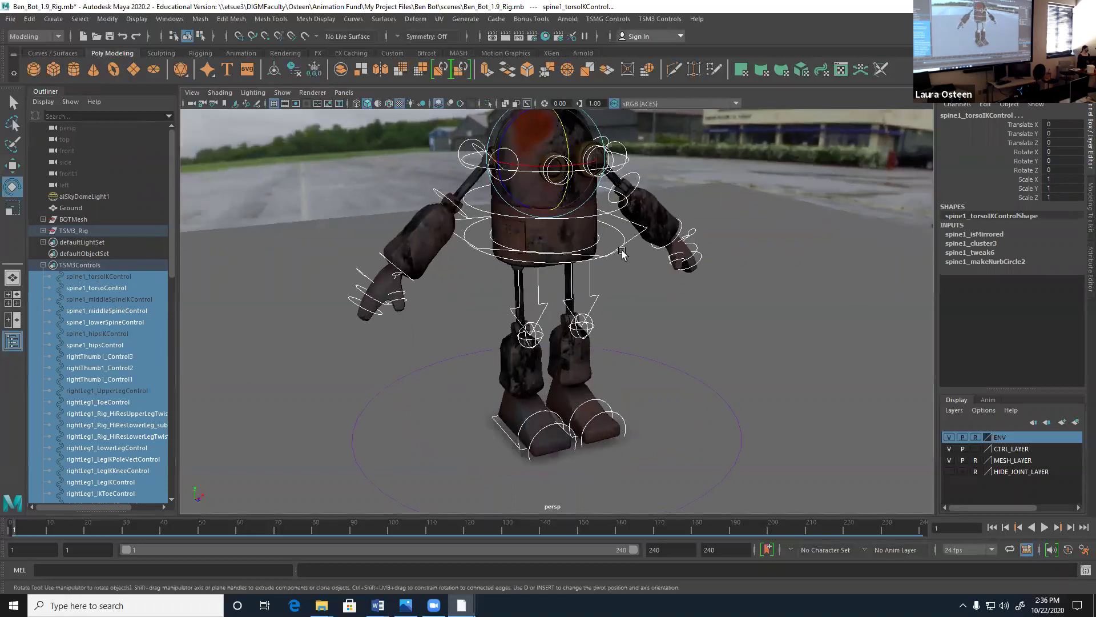
left_click(631, 243)
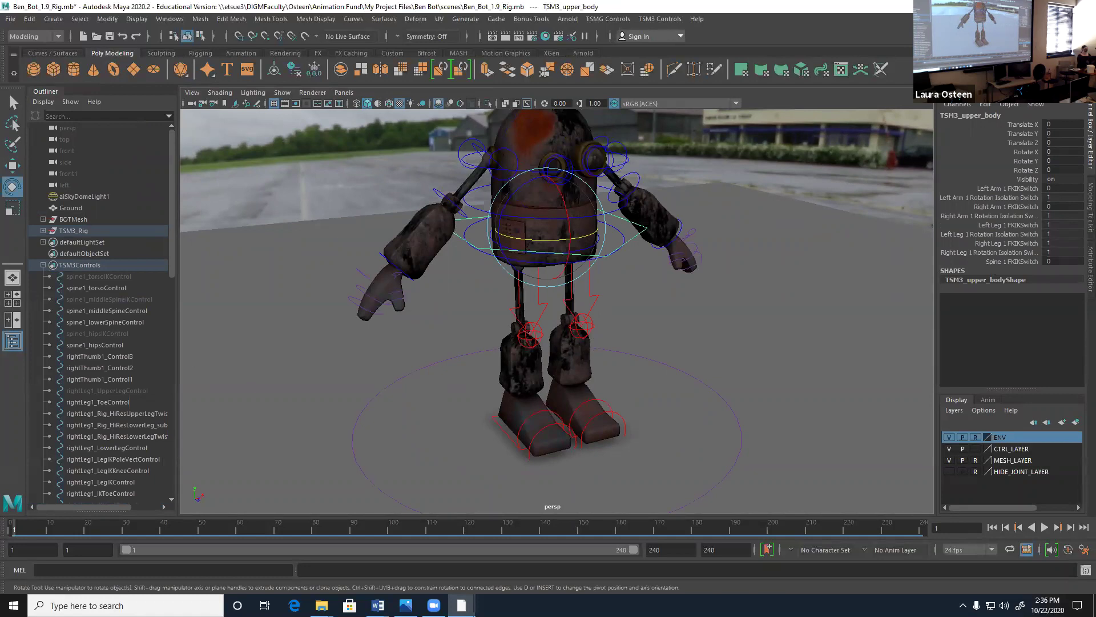
type("1")
key("Return")
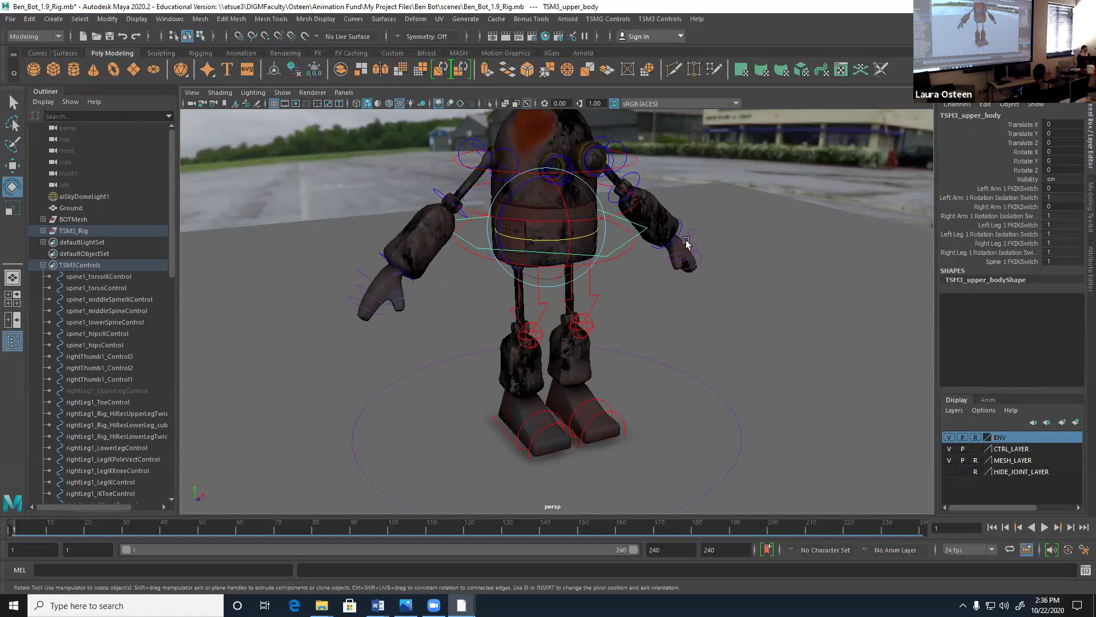
- Try rotating spine1_middleSpineIKControl to twist the robot's middle, and undo the rotation
left_click_drag(681, 303, 670, 304, "alt")
left_click(670, 303)
left_click(634, 208)
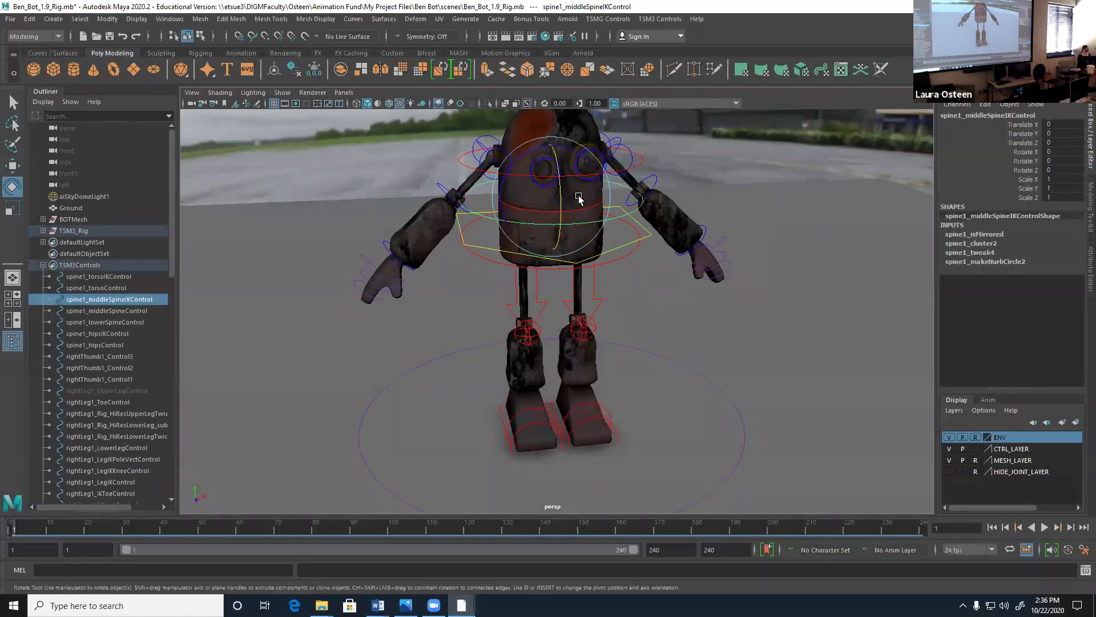
left_click_drag(530, 160, 534, 150)
left_click_drag(503, 170, 502, 174)
key("ctrl+z")
- Try moving spine1_middleSpineIKControl, and undo the moves along with the Spine 1 FKIKSwitch change
key("w")
mouse_move(591, 201)
left_mouse_down()
mouse_move(578, 200)
mouse_move(609, 196)
left_mouse_up()
key("ctrl+z")
key("ctrl+z")
key("ctrl+z")
key("ctrl+z")
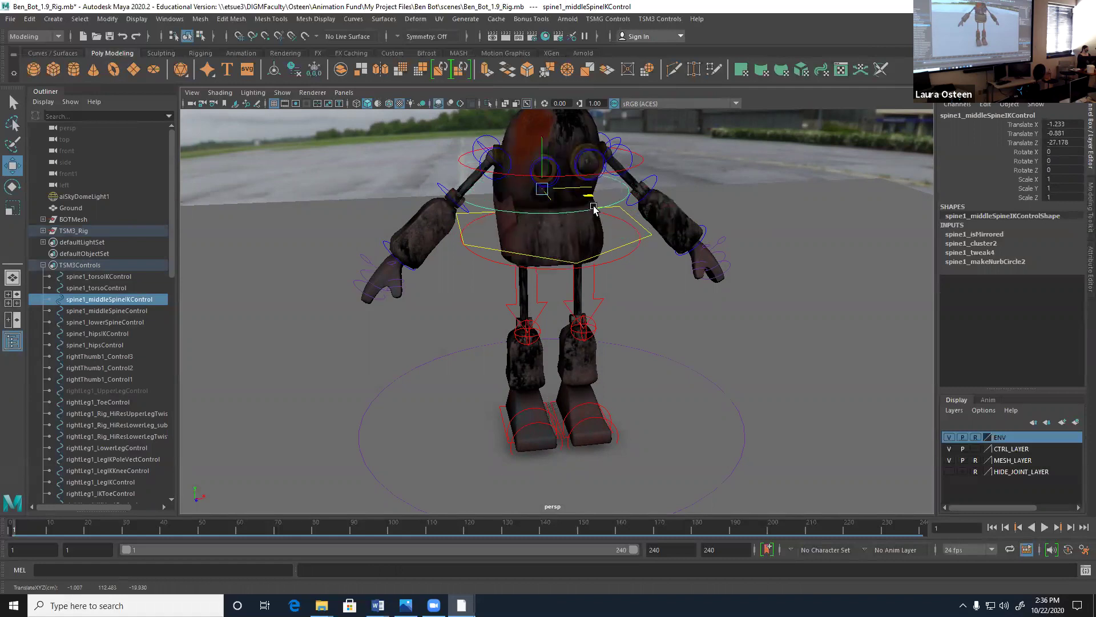
key("ctrl+z")
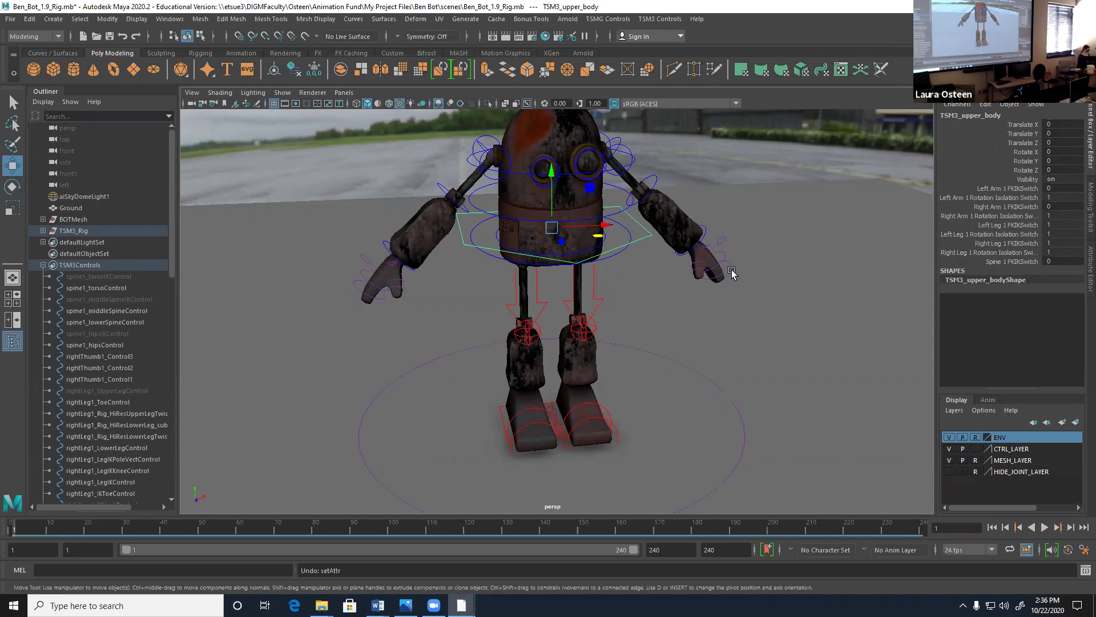
scroll(734, 273, "down", 4)
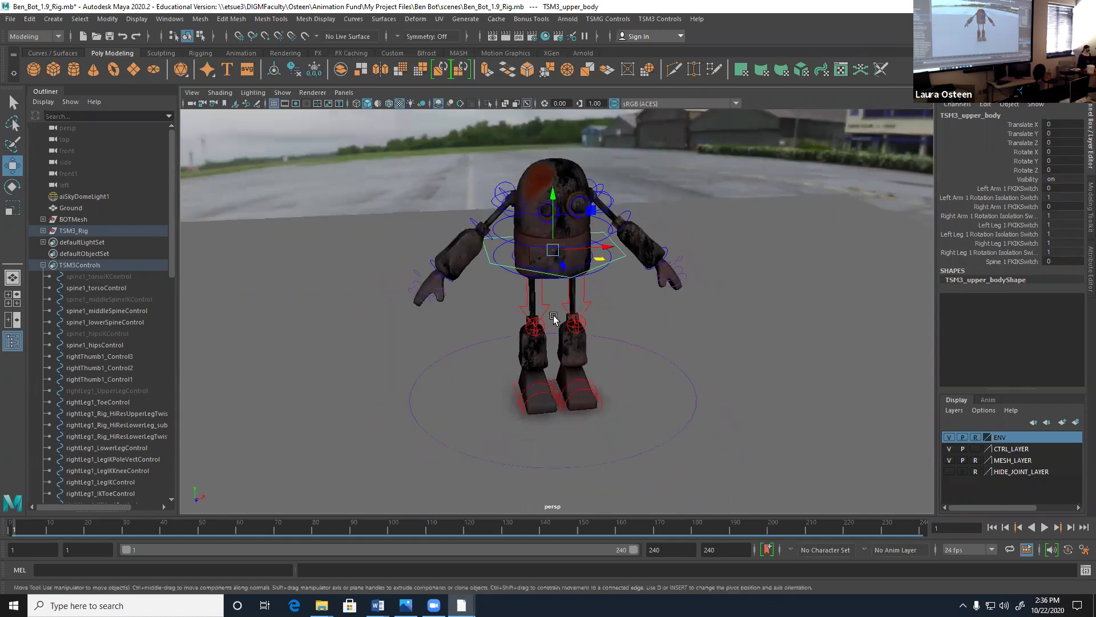
left_click_drag(553, 317, 588, 317, "alt")
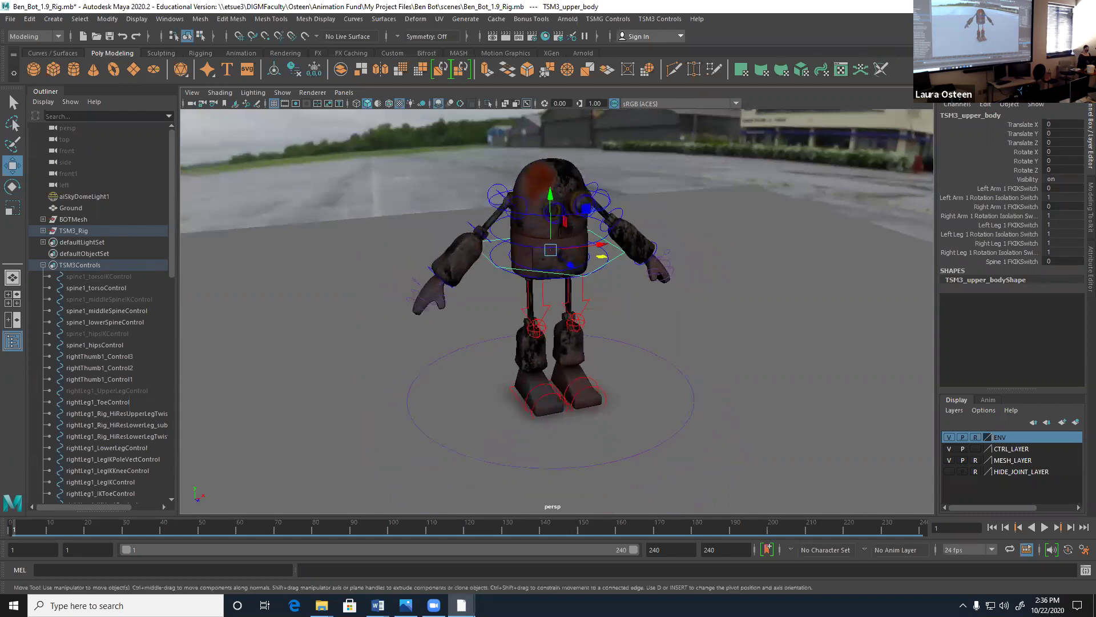
key("alt+Tab")
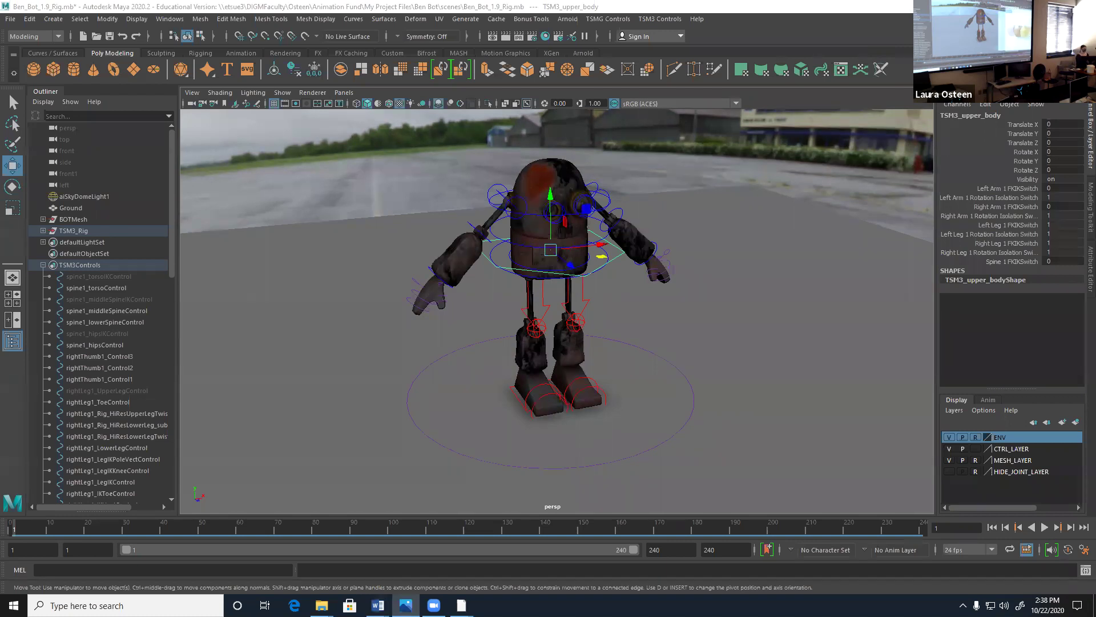
- Switch to Photos to show the apples.jpg image, and clear its window off the Maya scene
left_click(405, 605)
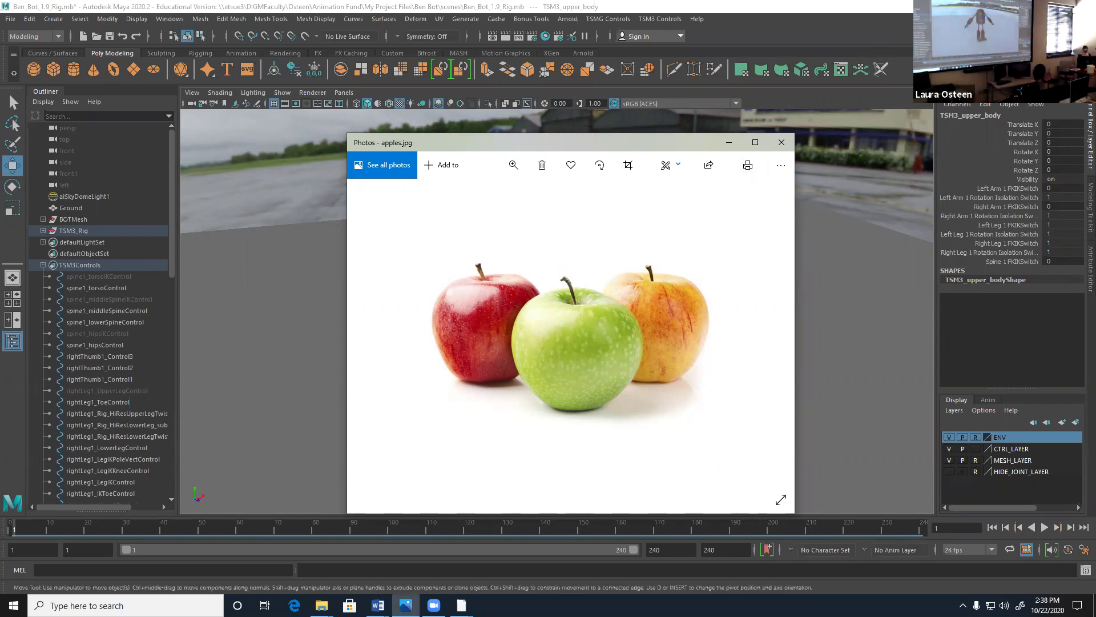
left_click(729, 143)
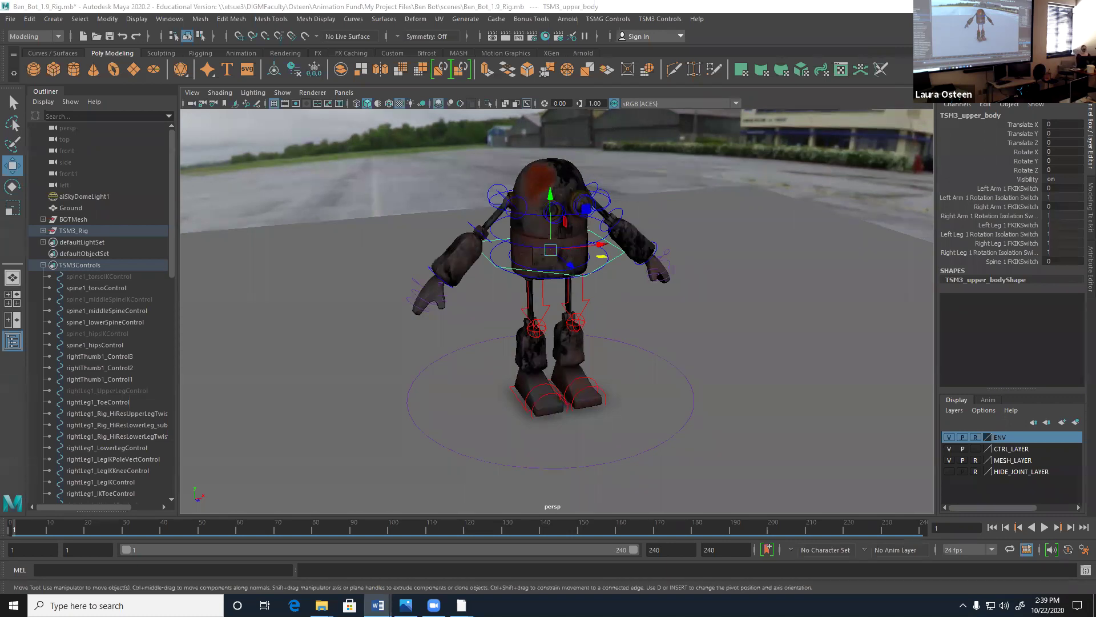
left_click(406, 605)
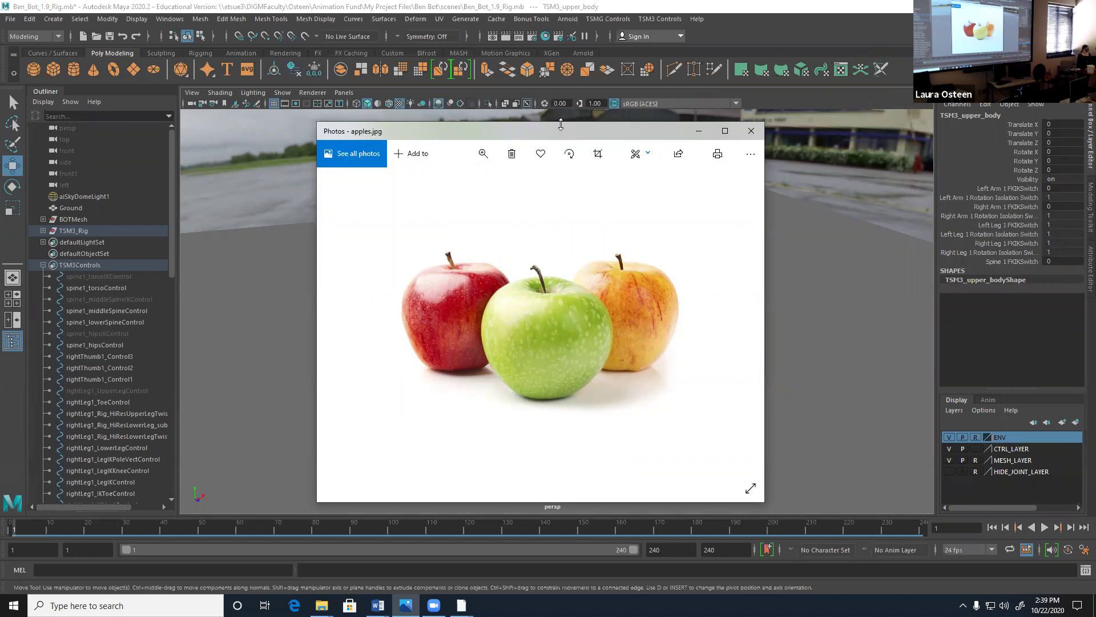
left_click_drag(554, 130, 1095, 130)
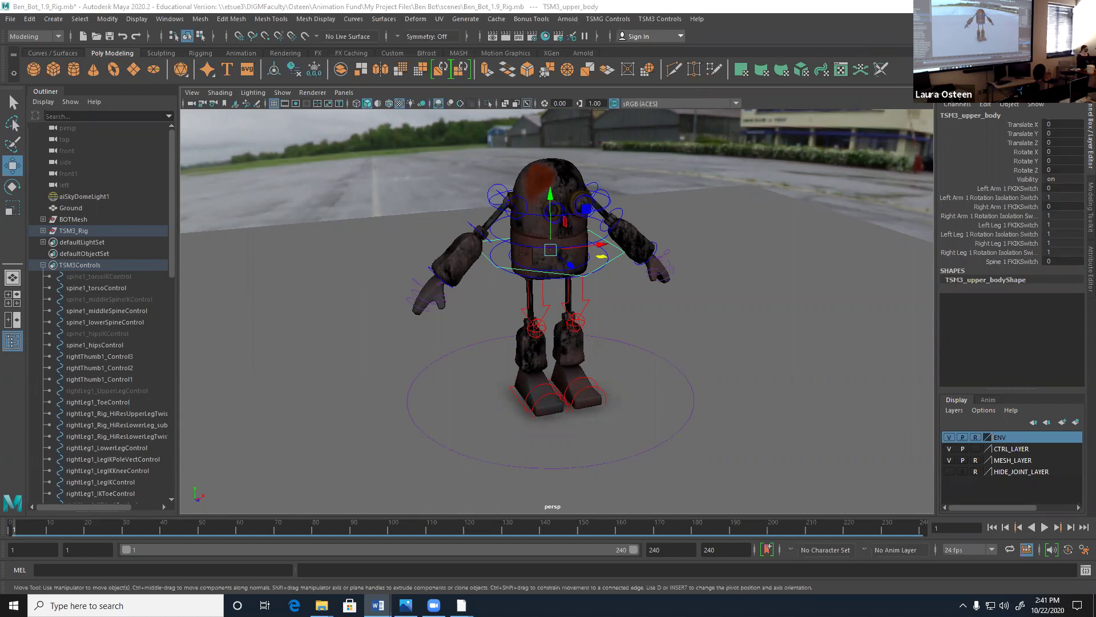
- Create a polygon cube, move it to about 75.2 in Z in front of the robot, and scale it uniformly to about 32.2
left_click_drag(495, 335, 419, 350, "alt")
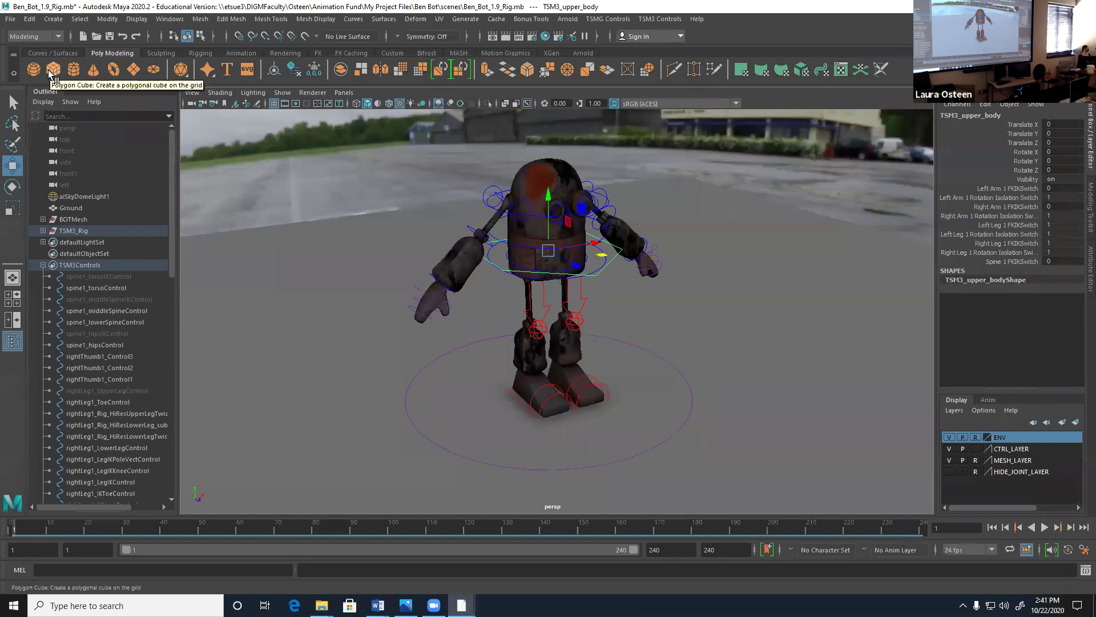
left_click(48, 70)
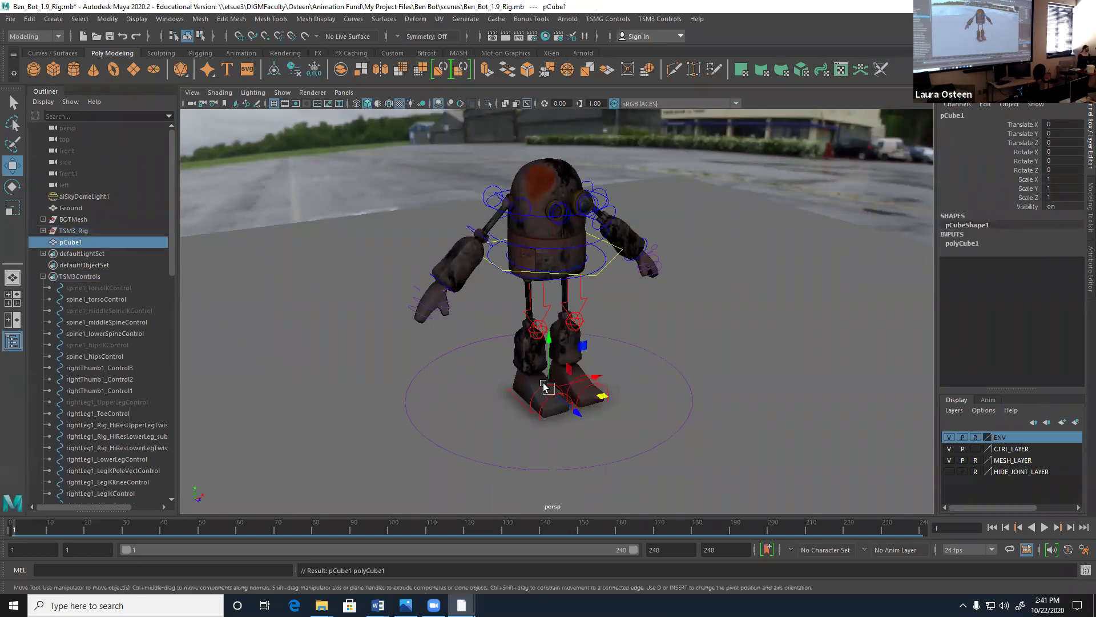
left_click_drag(577, 411, 645, 485)
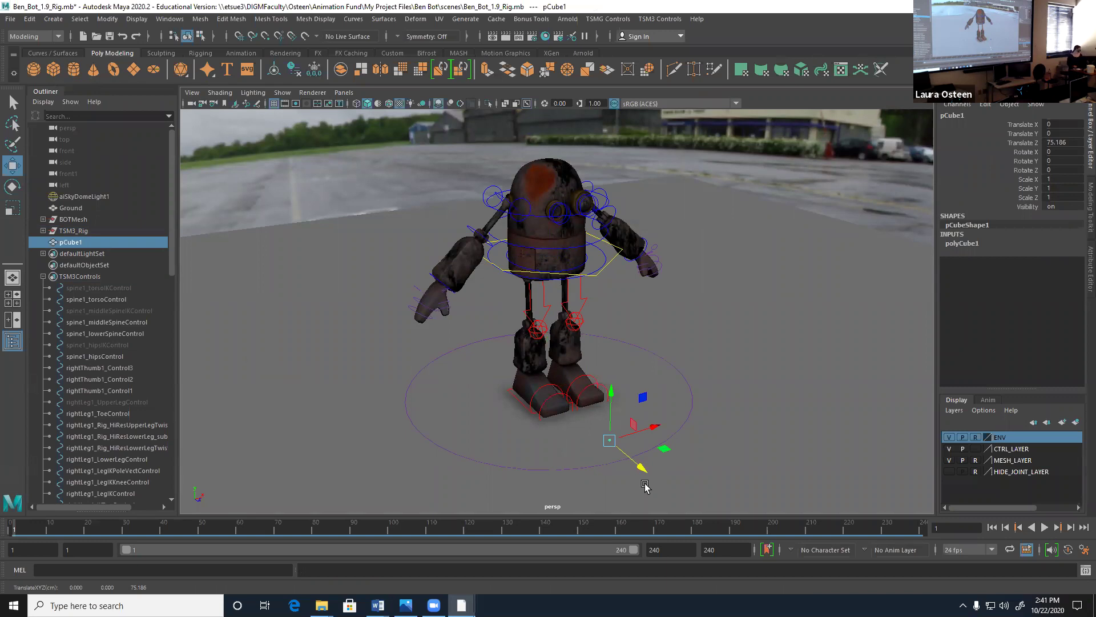
key("r")
left_click_drag(609, 440, 655, 452)
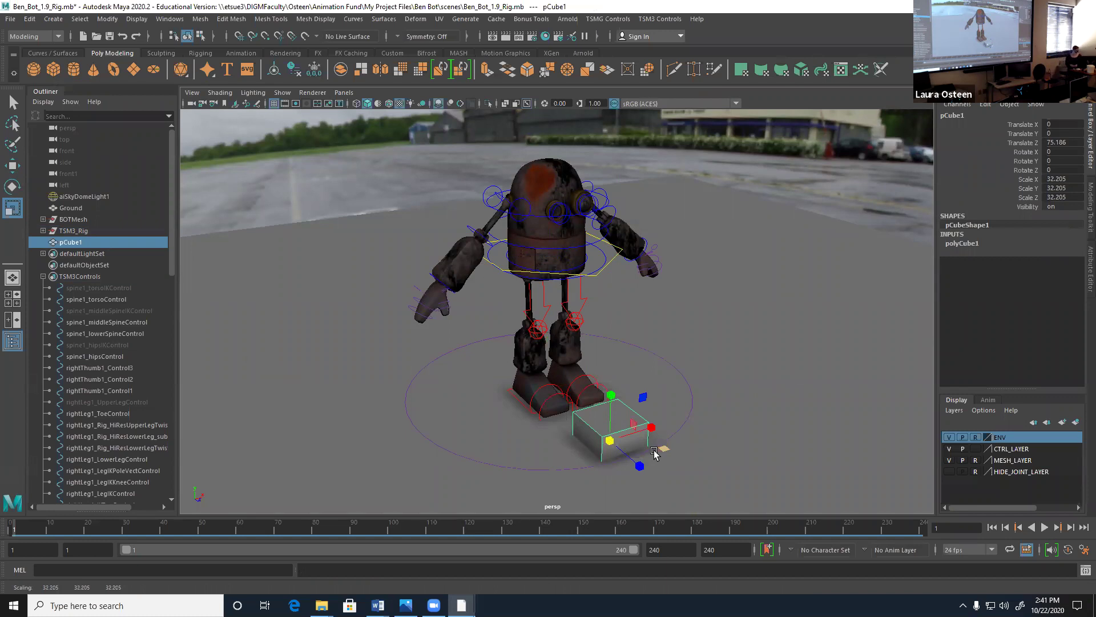
- Raise the cube to about 12.9 in Y and stretch it into a long curb, about 1760 in X and 40.6 in Z
key("w")
left_click_drag(612, 398, 614, 370)
left_click_drag(592, 466, 581, 462, "alt")
key("r")
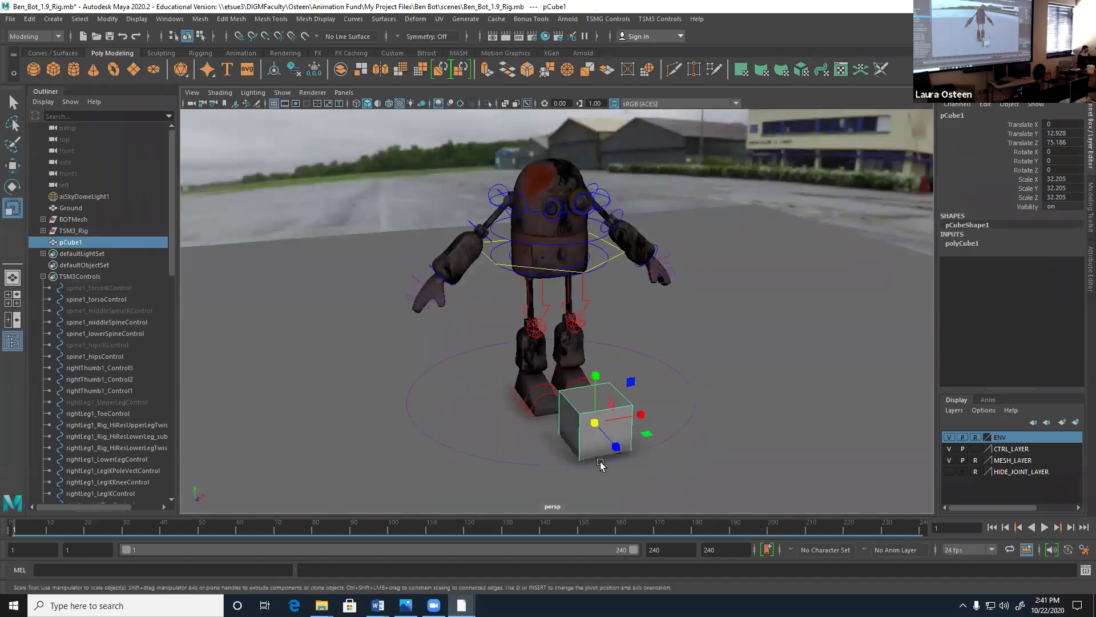
left_click_drag(641, 414, 744, 403)
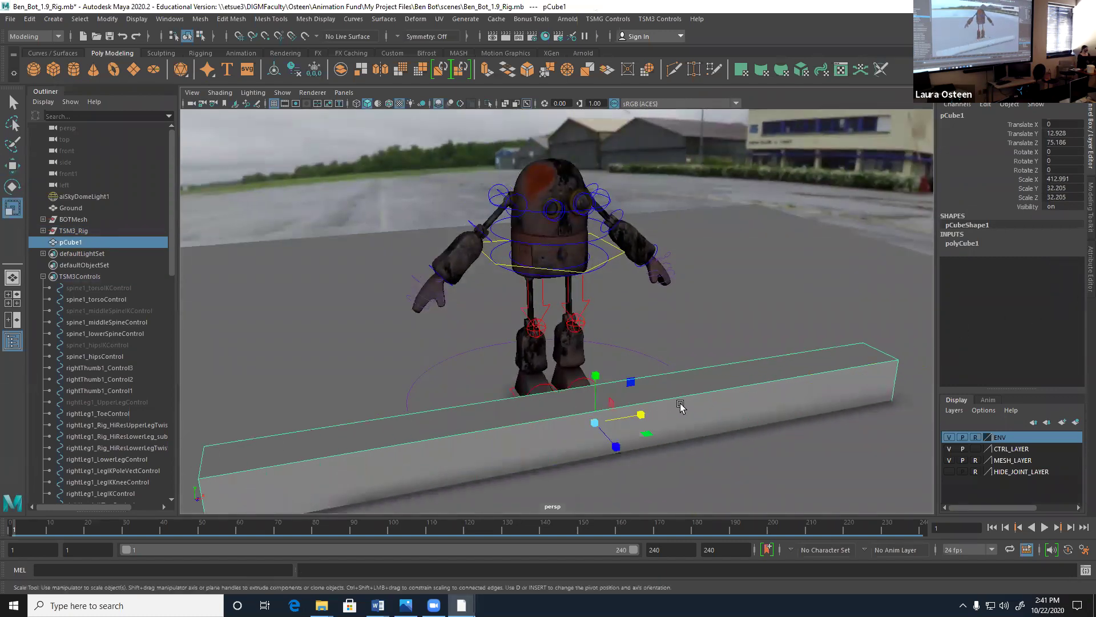
left_click_drag(641, 414, 808, 380)
left_click_drag(577, 458, 714, 469, "alt")
left_click_drag(694, 418, 710, 427)
left_click_drag(646, 444, 629, 425, "alt")
- Assign a new Lambert material to the curb and open the material's attributes
right_click_drag(684, 375, 690, 583)
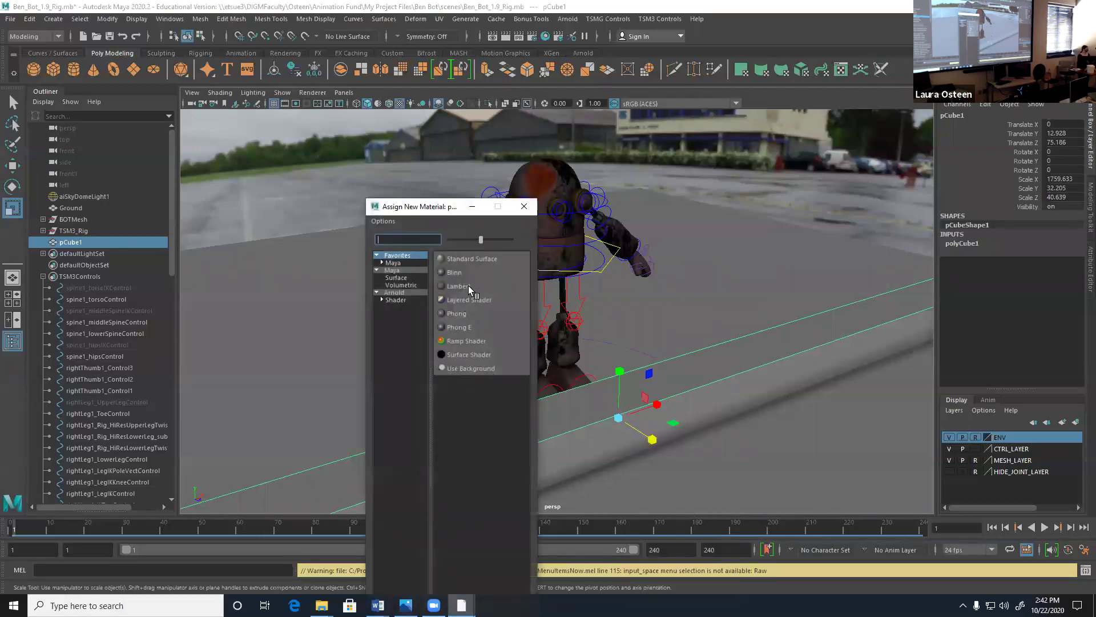
left_click(468, 286)
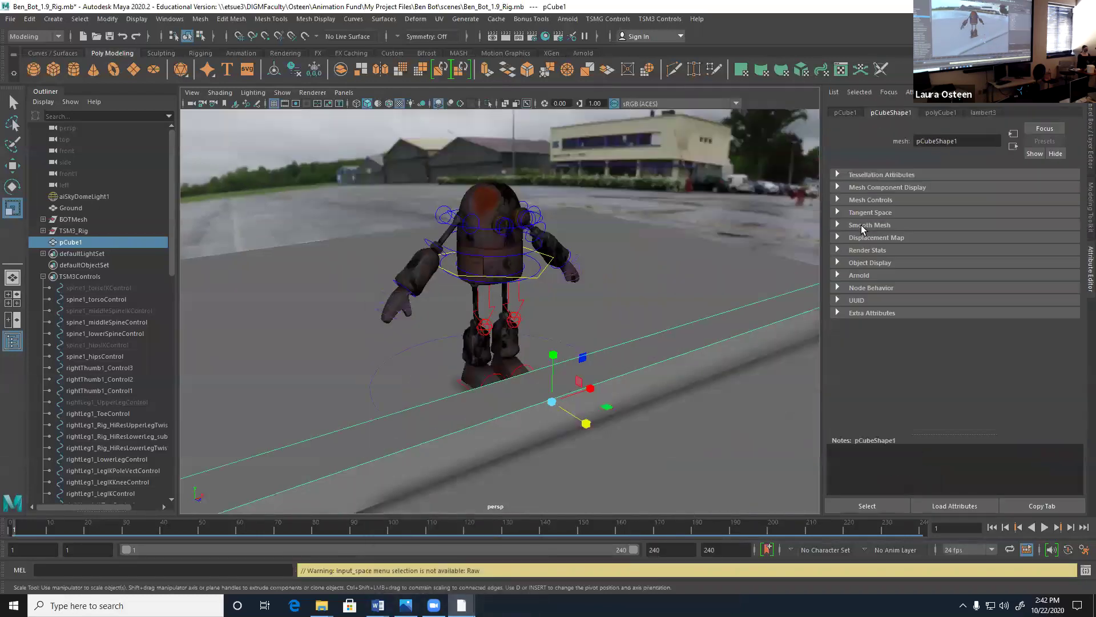
left_click(982, 113)
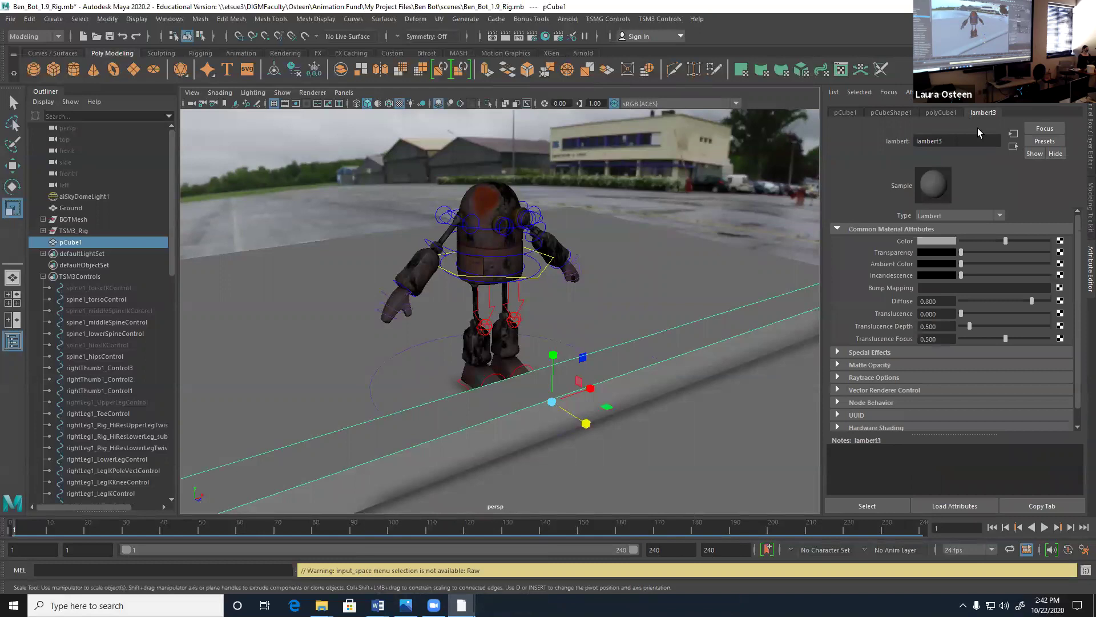
- Set the curb material's color to a muted green with a hue of about 163, and deselect the curb
left_click(950, 238)
left_click_drag(938, 266, 916, 279)
left_click(934, 279)
left_click(935, 279)
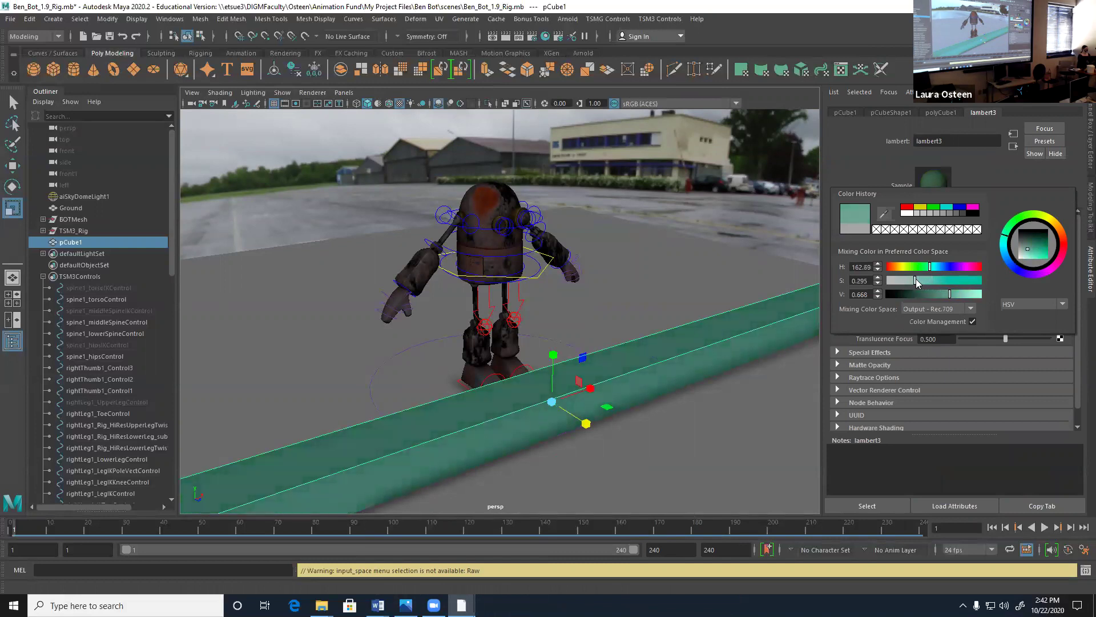
left_click(626, 293)
left_click_drag(761, 362, 623, 374, "alt")
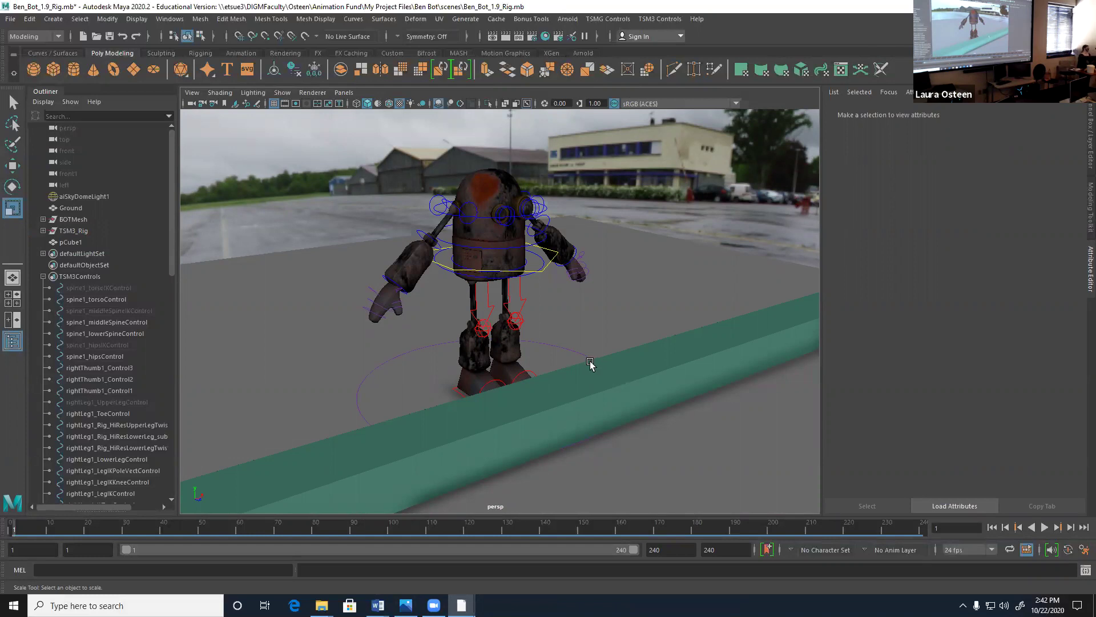
- Open the Hypershade, make its window narrower and move it aside to uncover the Outliner
left_click(546, 37)
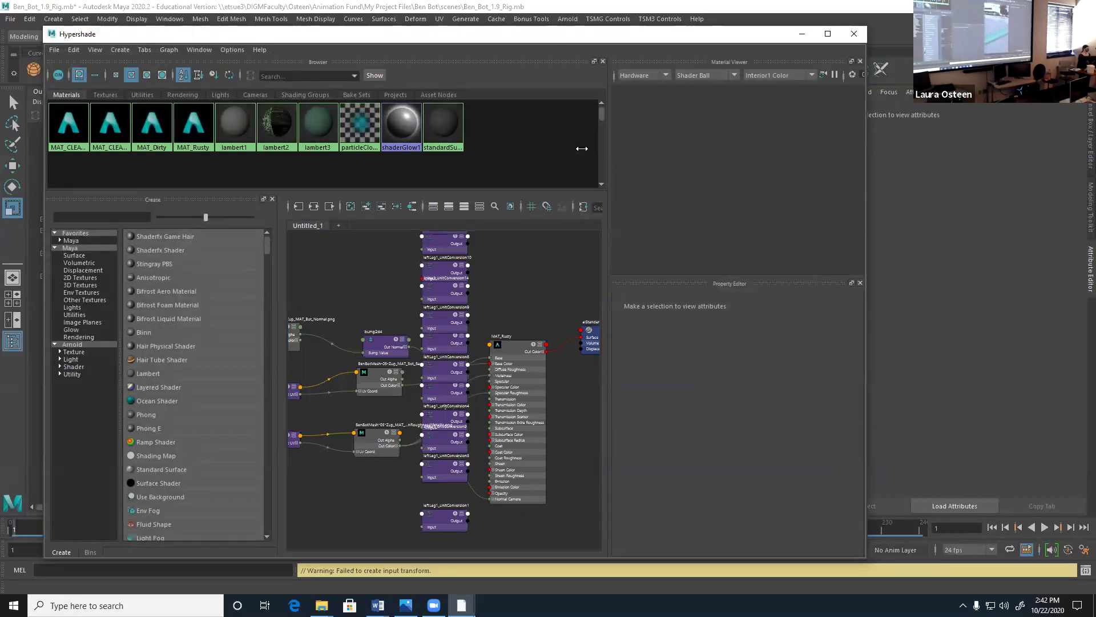
left_click_drag(867, 147, 581, 147)
left_click_drag(300, 38, 0, 46)
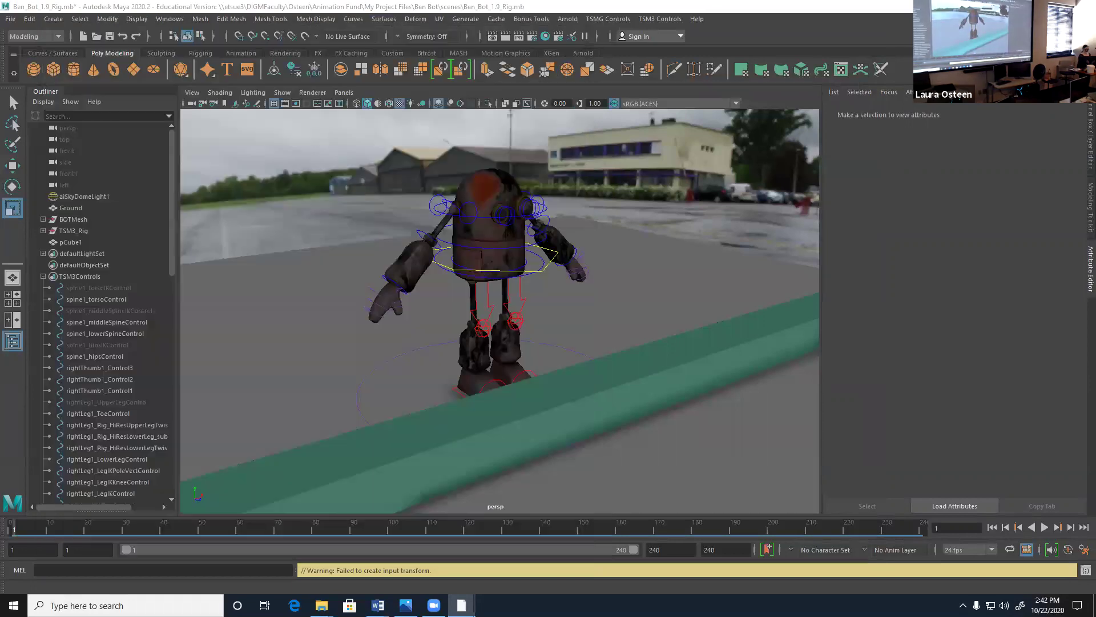
- Select BOTMesh and try the MAT_Dirty material on the robot
left_click(64, 222)
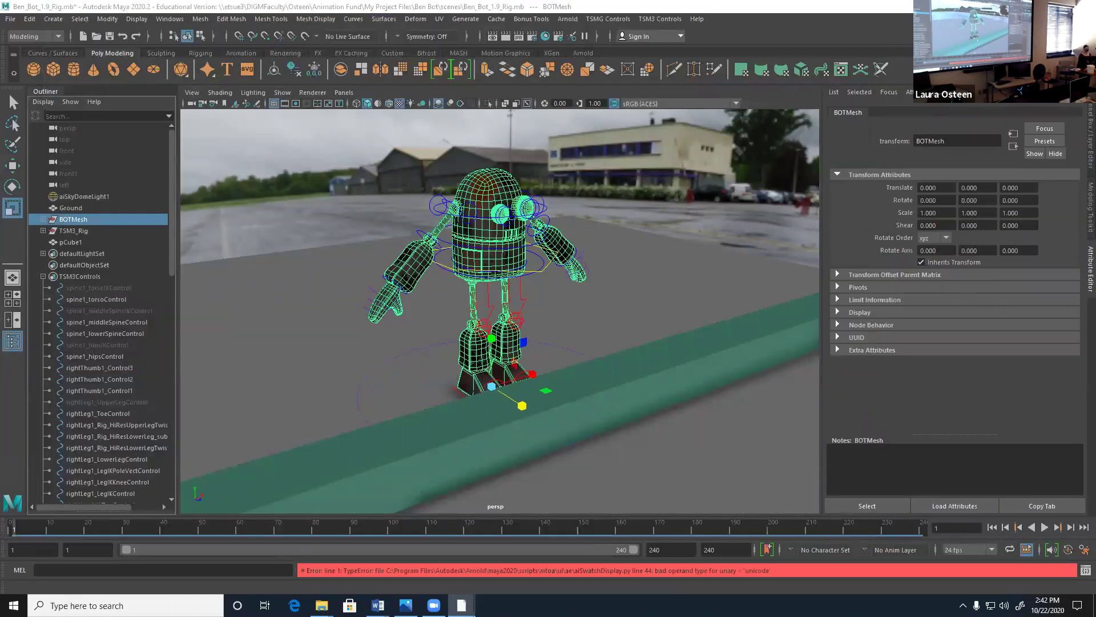
left_click_drag(0, 48, 758, 48)
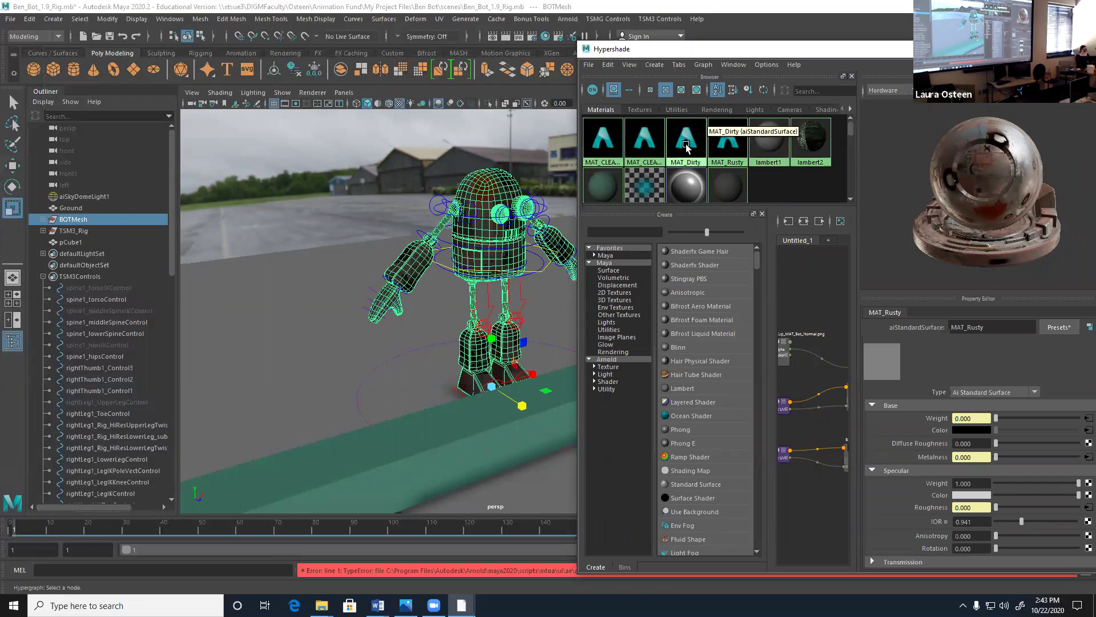
right_click_drag(690, 148, 689, 117)
left_click(522, 305)
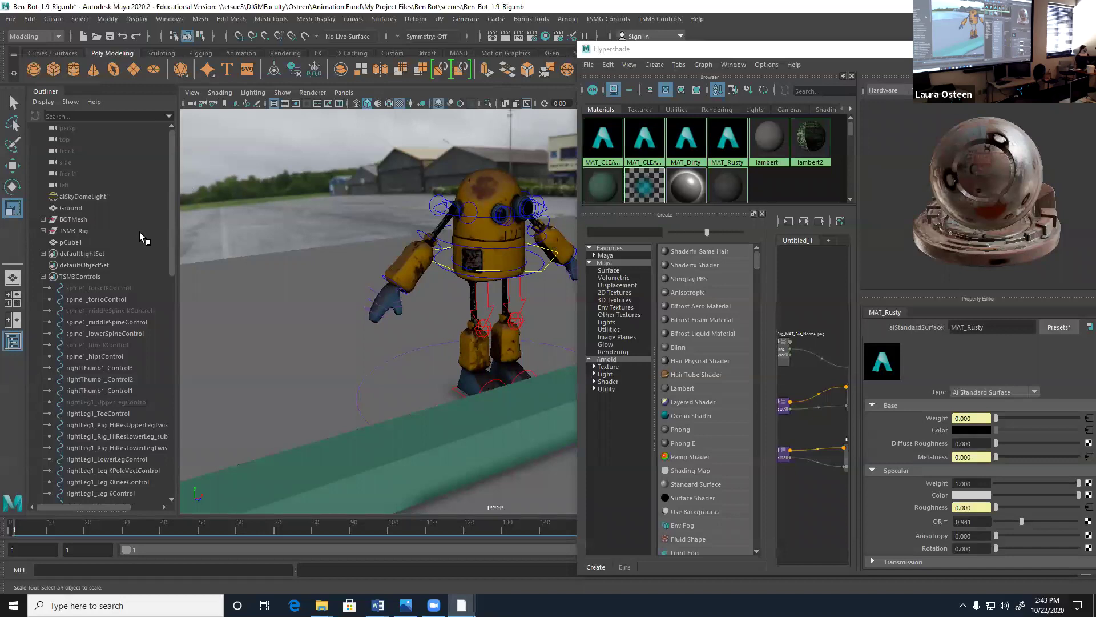
- Try the MAT_CLEAN_Red material on BOTMesh
left_click(88, 219)
right_click_drag(686, 140, 621, 199)
left_click(438, 341)
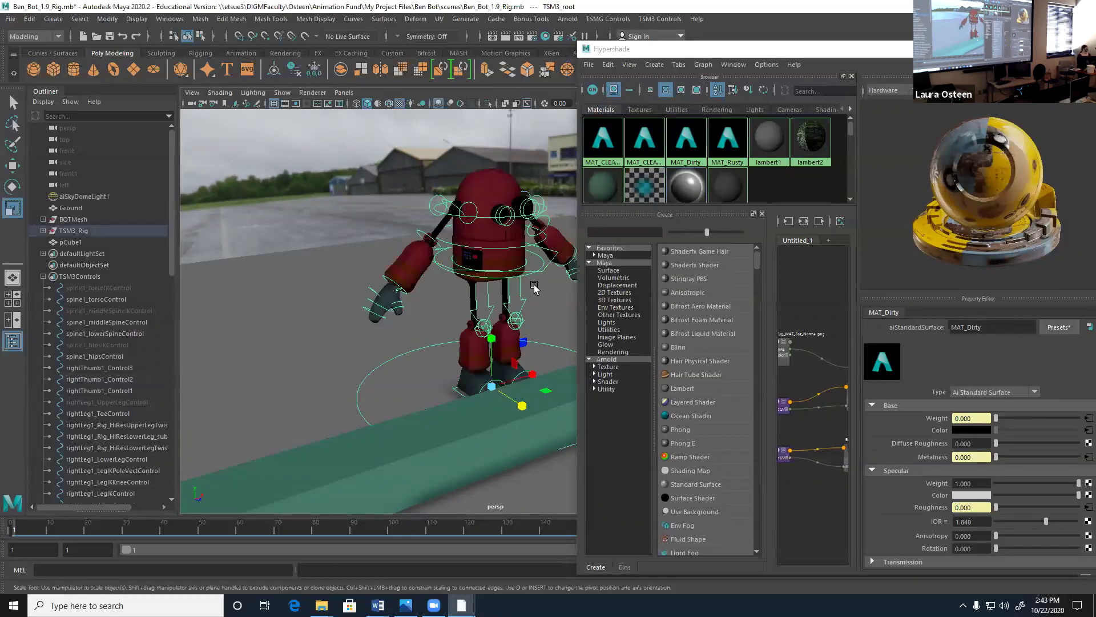
- Try the MAT_CLEAN_Blue material on TSM3_Rig and on BOTMesh
left_click(86, 230)
right_click_drag(603, 130, 605, 103)
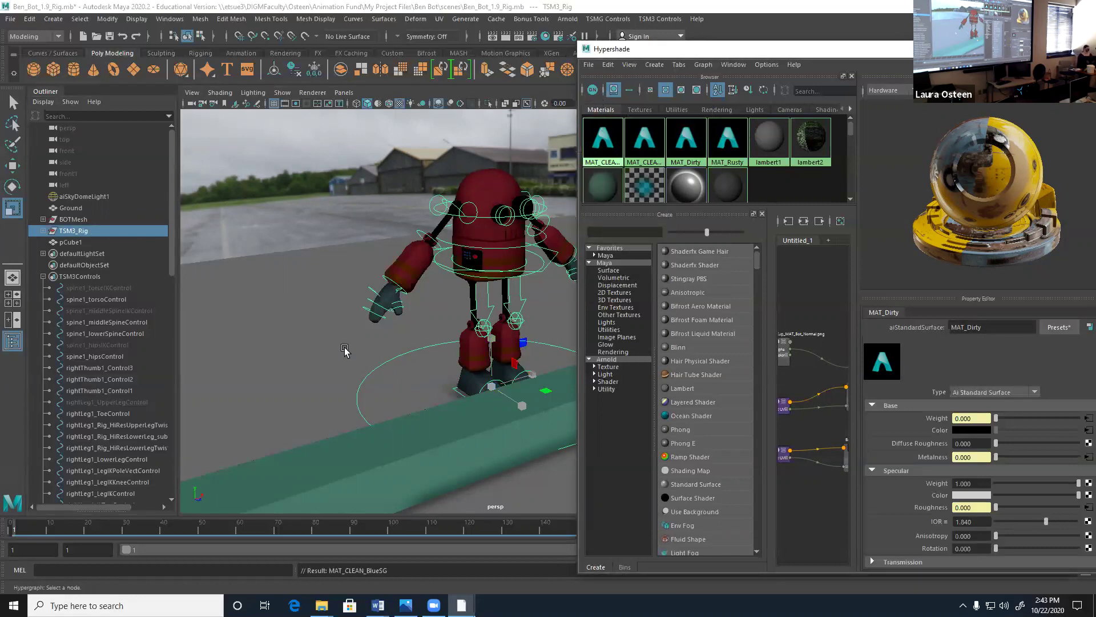
left_click(66, 219)
right_click_drag(595, 141, 597, 102)
left_click(384, 360)
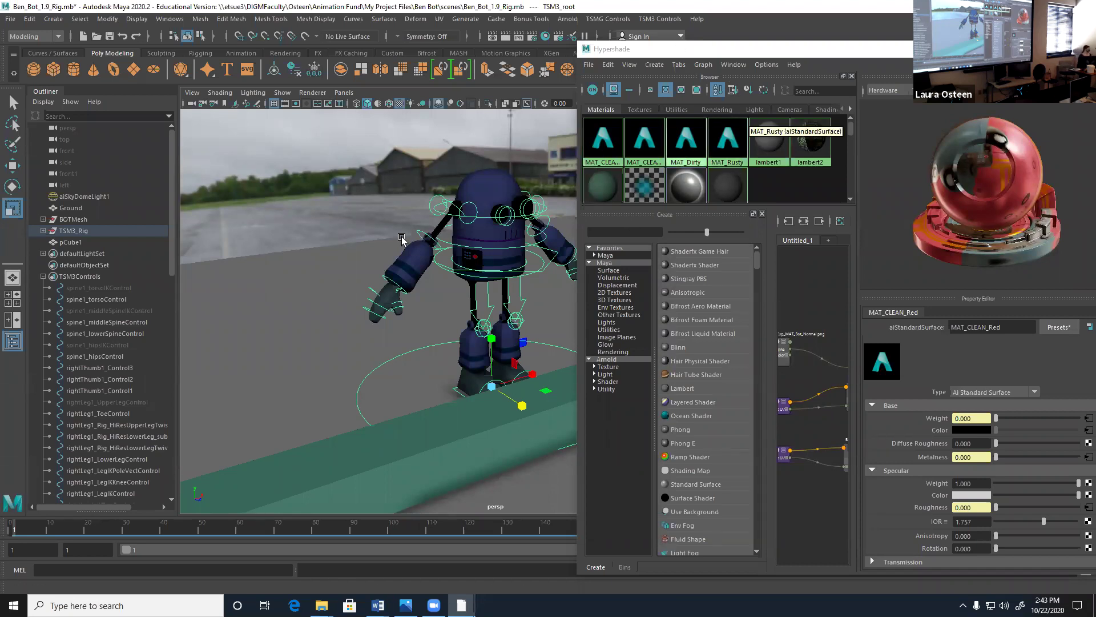
- Assign the MAT_Rusty material to BOTMesh and minimize the Hypershade
left_click(73, 221)
right_click_drag(736, 142, 755, 108)
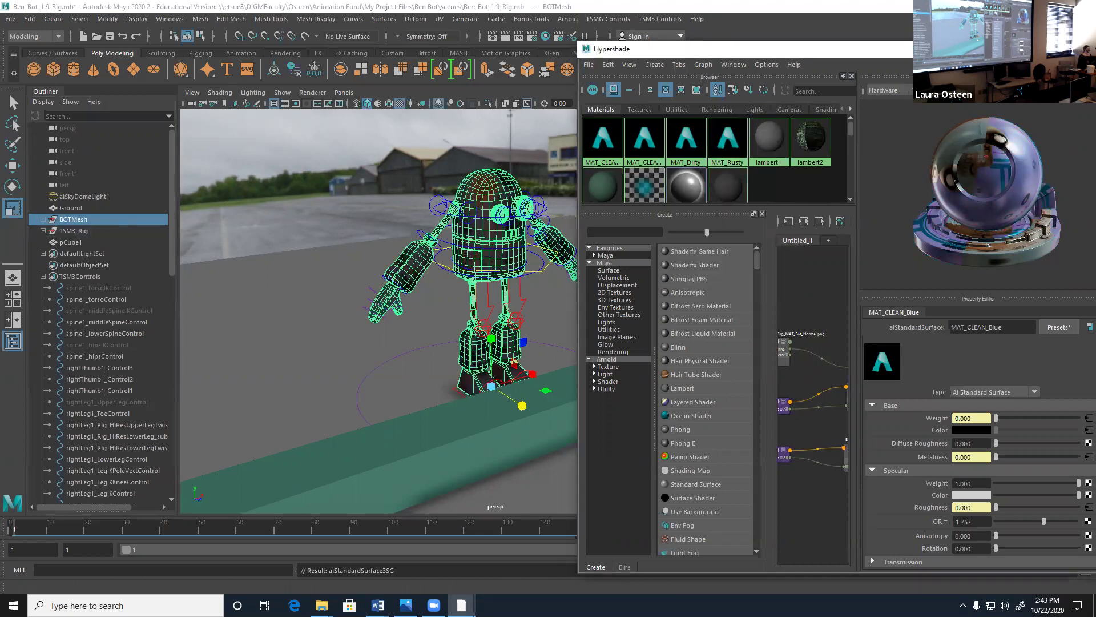
left_click(1029, 49)
- Select the green curb and change the viewport layout to Two Panes Side by Side
left_click(730, 336)
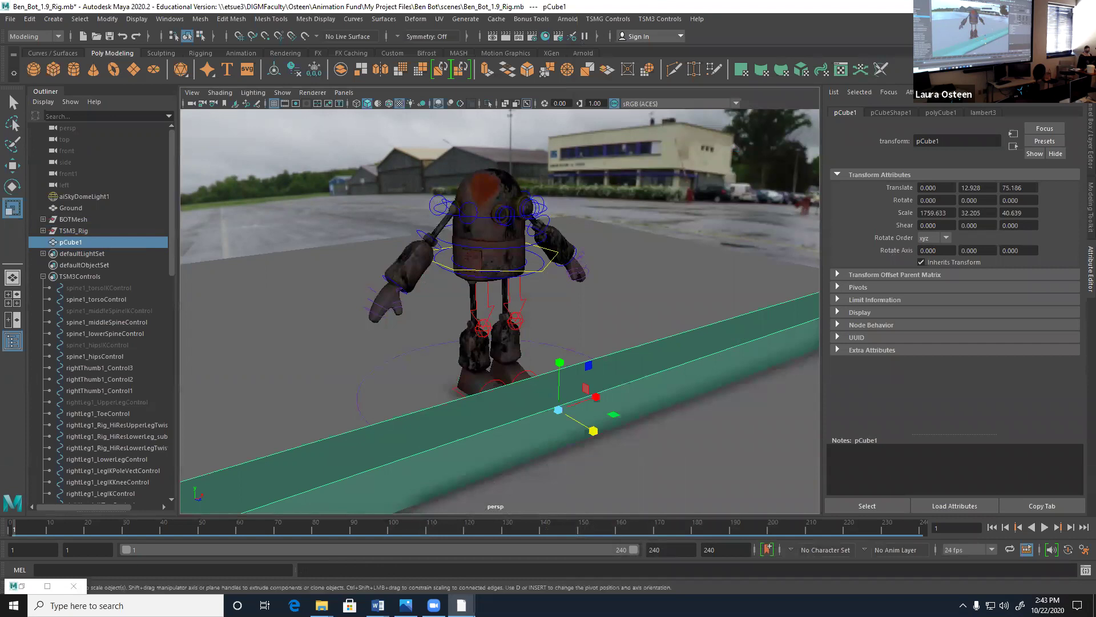
mouse_move(455, 394)
left_mouse_down("alt")
mouse_move(429, 394)
mouse_move(454, 397)
left_mouse_up("alt")
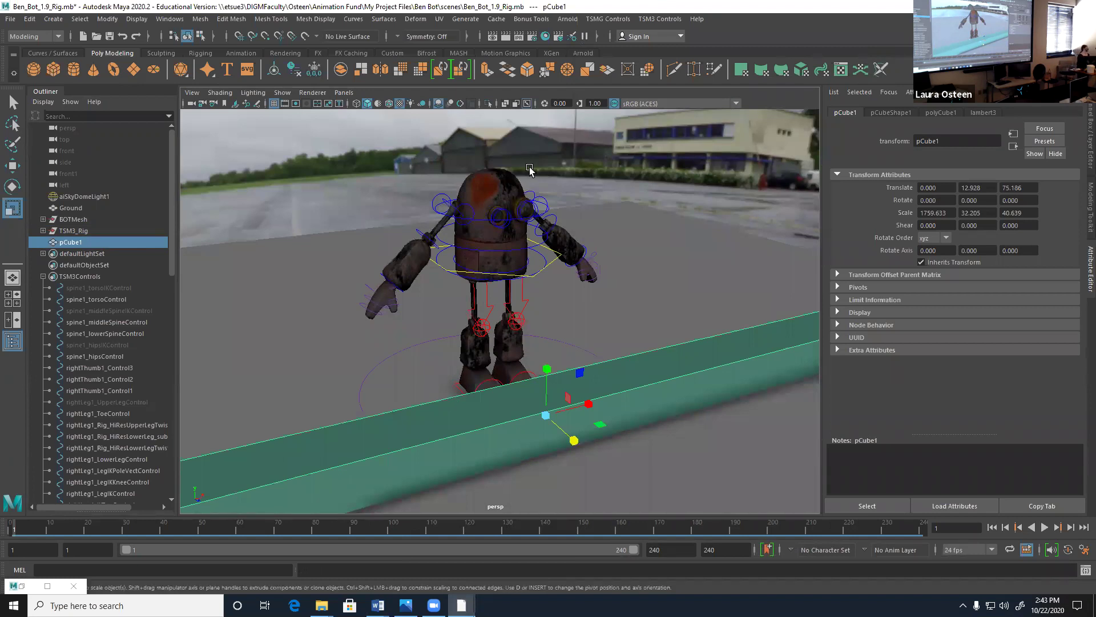
left_click(344, 92)
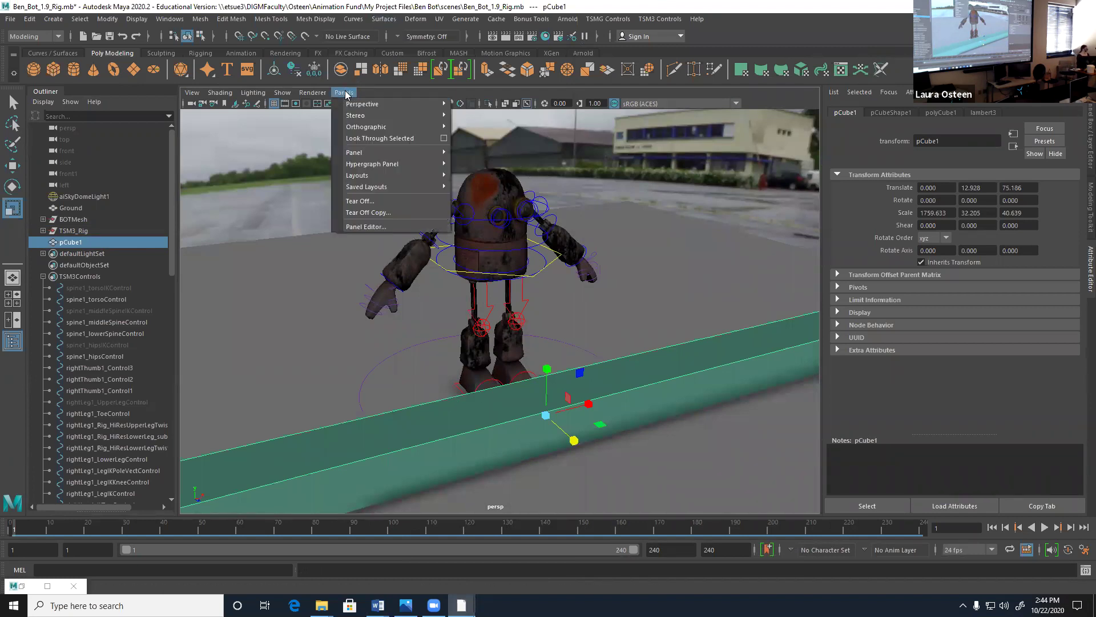
mouse_move(365, 175)
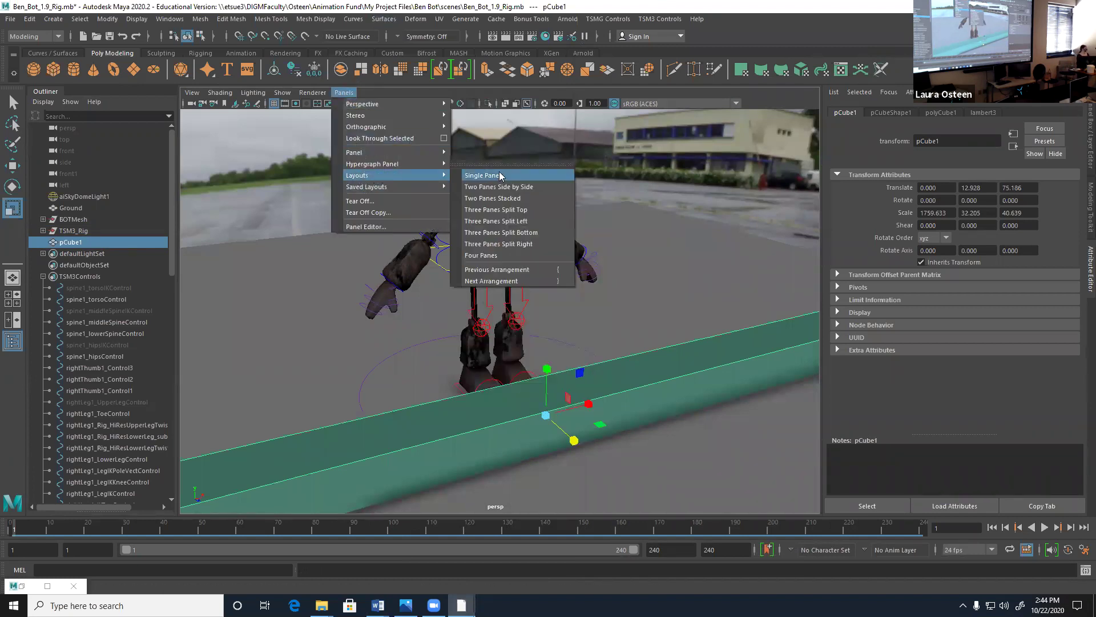
left_click(519, 188)
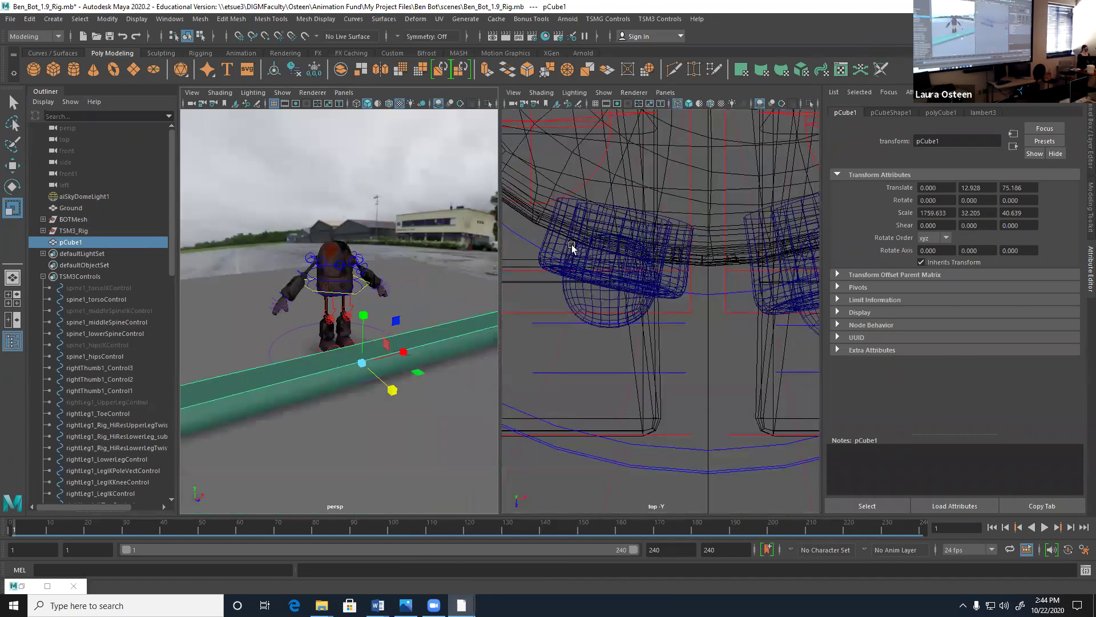
- Switch the top-view pane to the existing perspective camera and orbit around the robot
key("space")
left_click_drag(639, 250, 637, 220)
left_click_drag(617, 303, 656, 295, "alt")
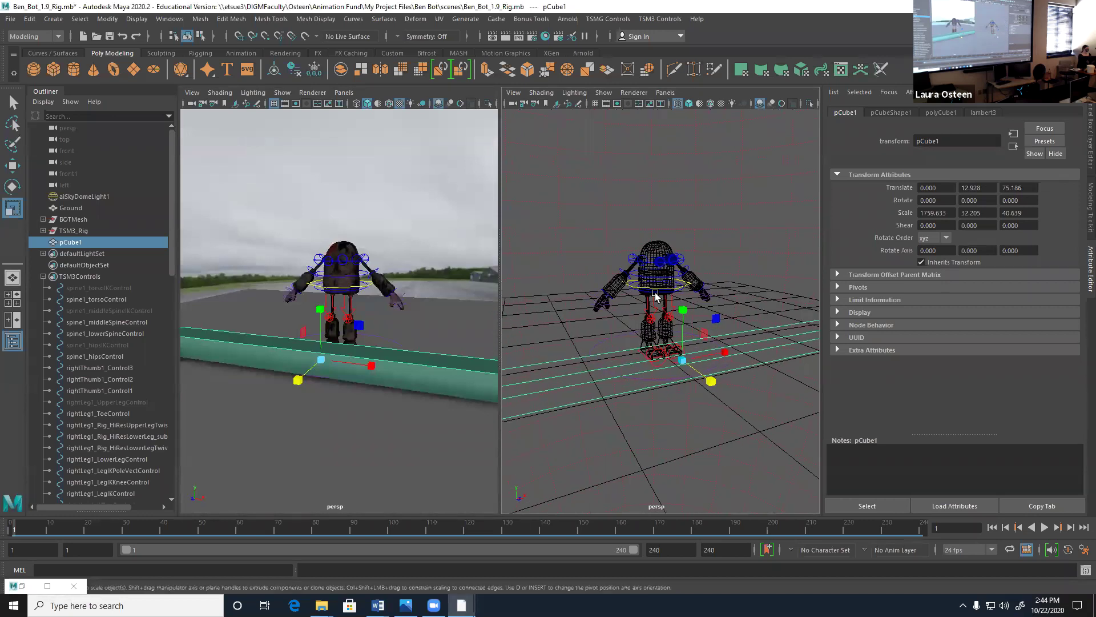
- Create a new perspective camera for the wireframe pane and frame the robot from an angle of its own
left_click(653, 254)
left_click(665, 93)
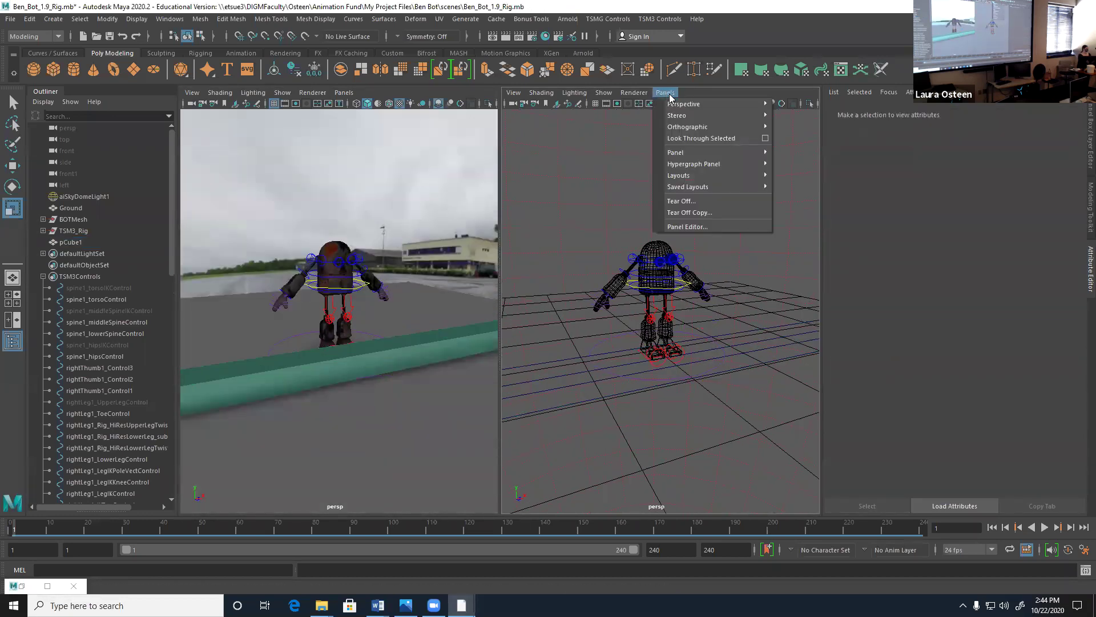
mouse_move(690, 106)
left_click(813, 120)
scroll(640, 234, "down", 5)
middle_click_drag(640, 231, 631, 320, "alt")
left_click_drag(632, 320, 653, 286, "alt")
scroll(615, 292, "down", 5)
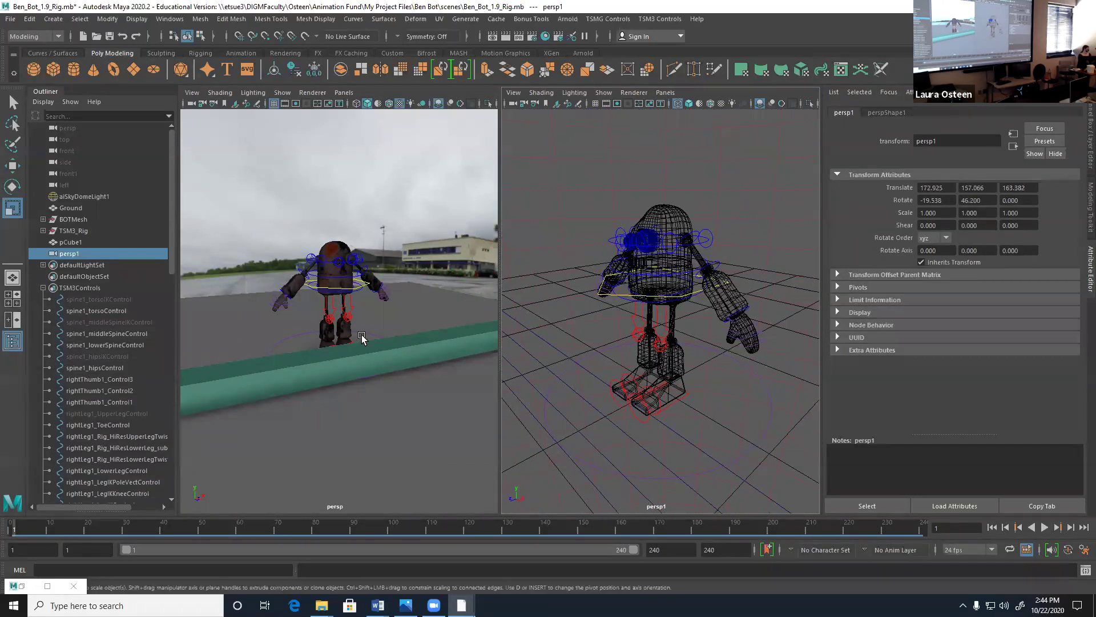
- Frame the robot from the front in both perspective panes and turn on textured display in the persp1 pane
right_click_drag(360, 338, 411, 370, "alt")
left_click_drag(412, 369, 333, 371, "alt")
left_click_drag(547, 357, 675, 227, "alt")
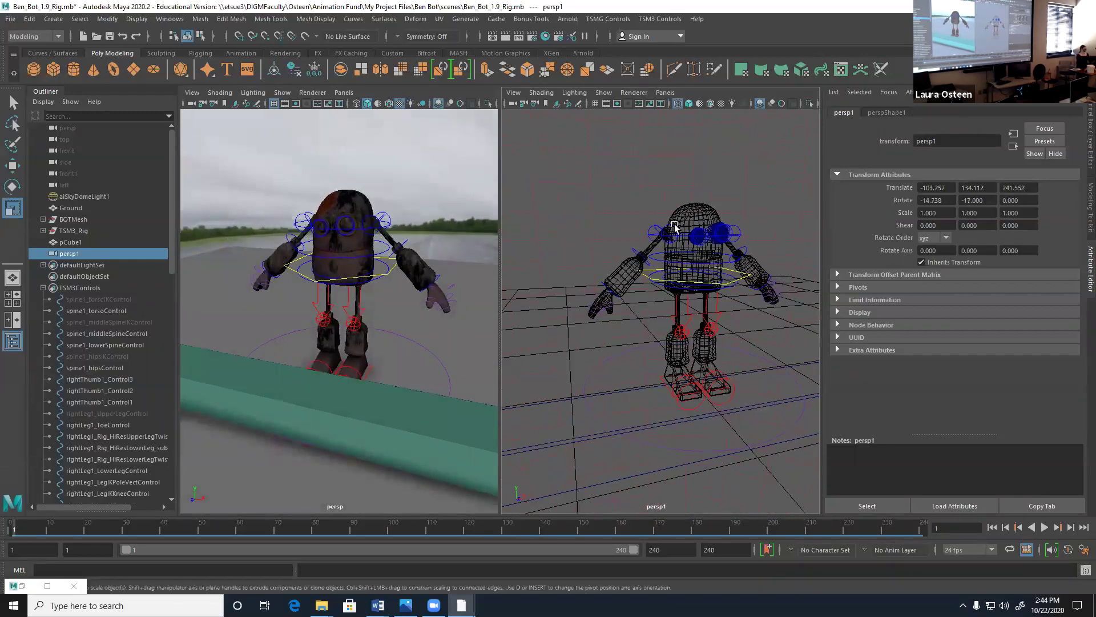
left_click(689, 104)
left_click_drag(681, 280, 673, 308, "alt")
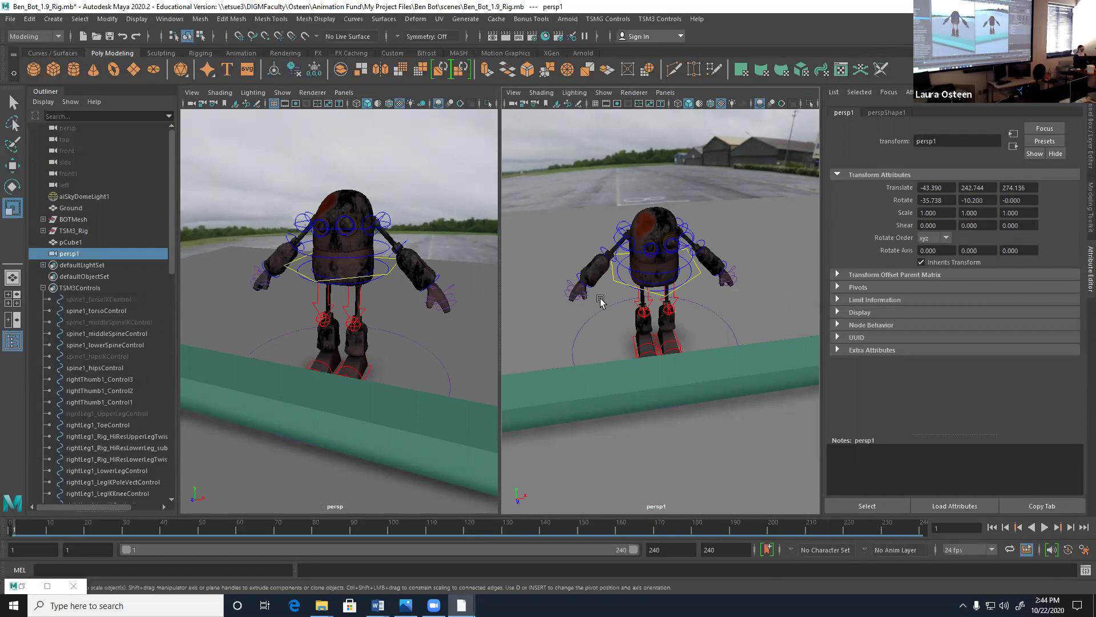
- Tear off a copy of the persp1 view and move the floating window off to the other monitor
left_click(666, 93)
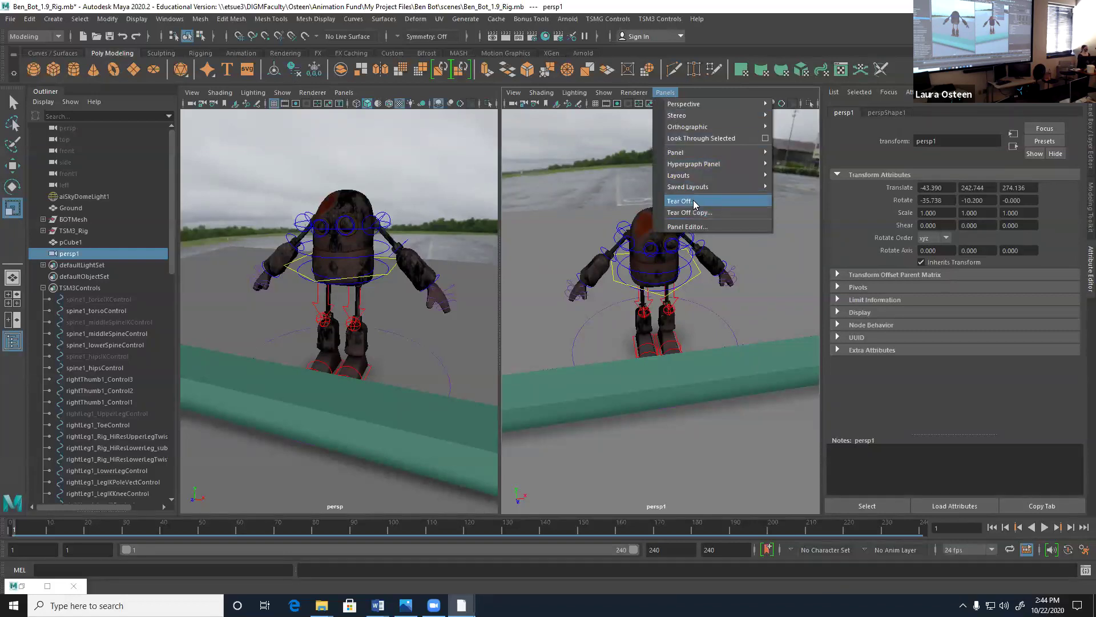
left_click(694, 214)
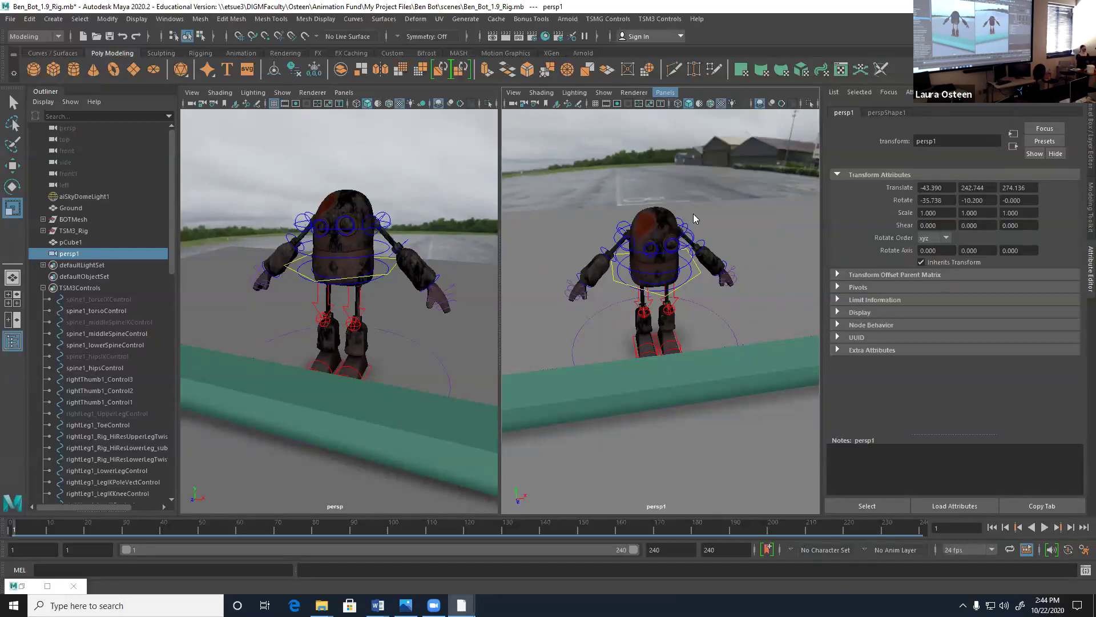
left_click_drag(282, 107, 0, 109)
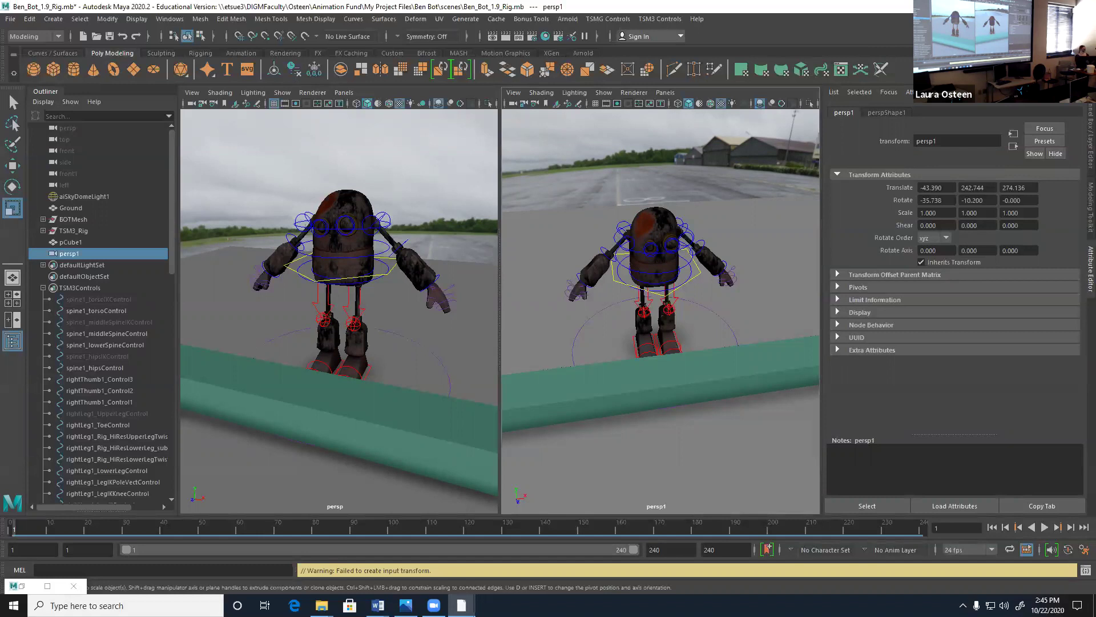
- Select the left leg's IK control and orbit the persp view around the robot
left_click(680, 348)
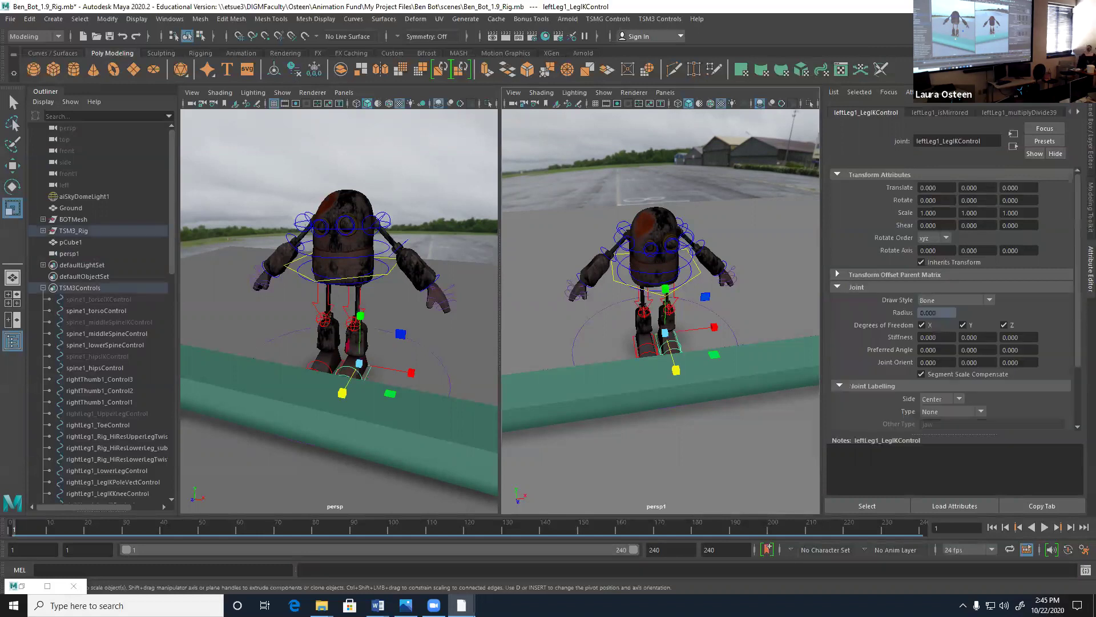
left_click(674, 333)
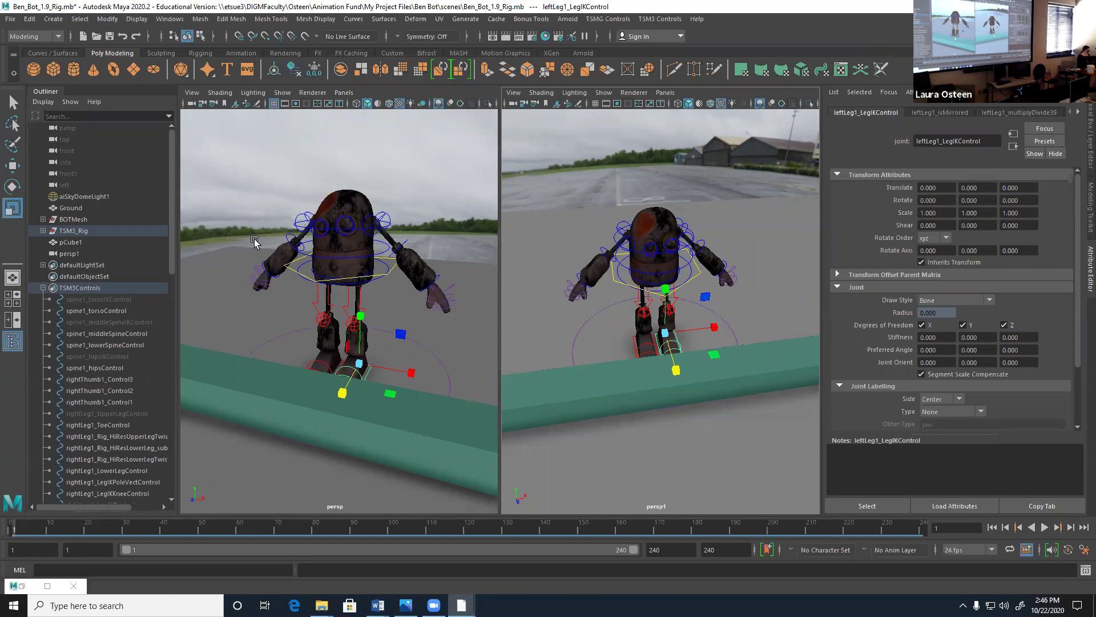
left_click_drag(328, 386, 366, 383, "alt")
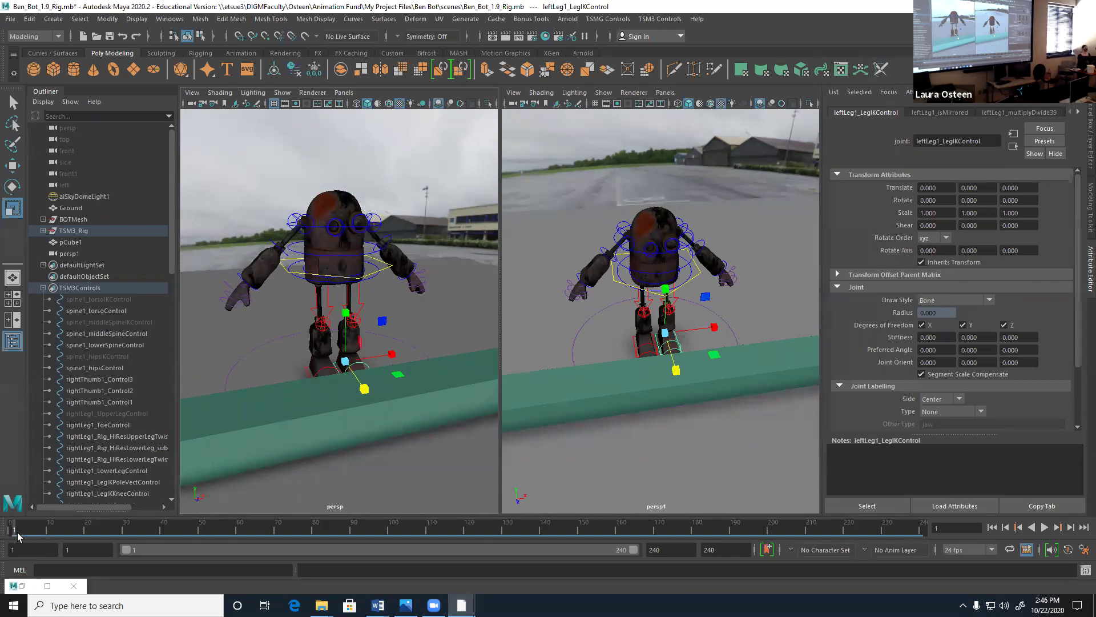
- Set the start of the time range to frame 0 and make frame 0 current
left_click(73, 552)
type("0")
key("Return")
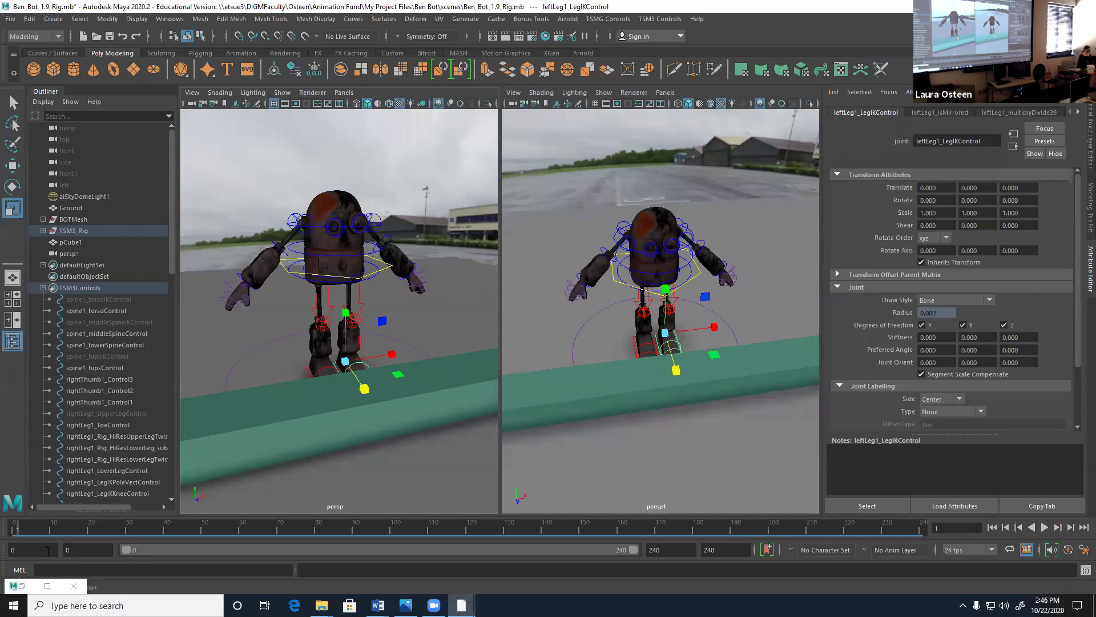
left_click(16, 530)
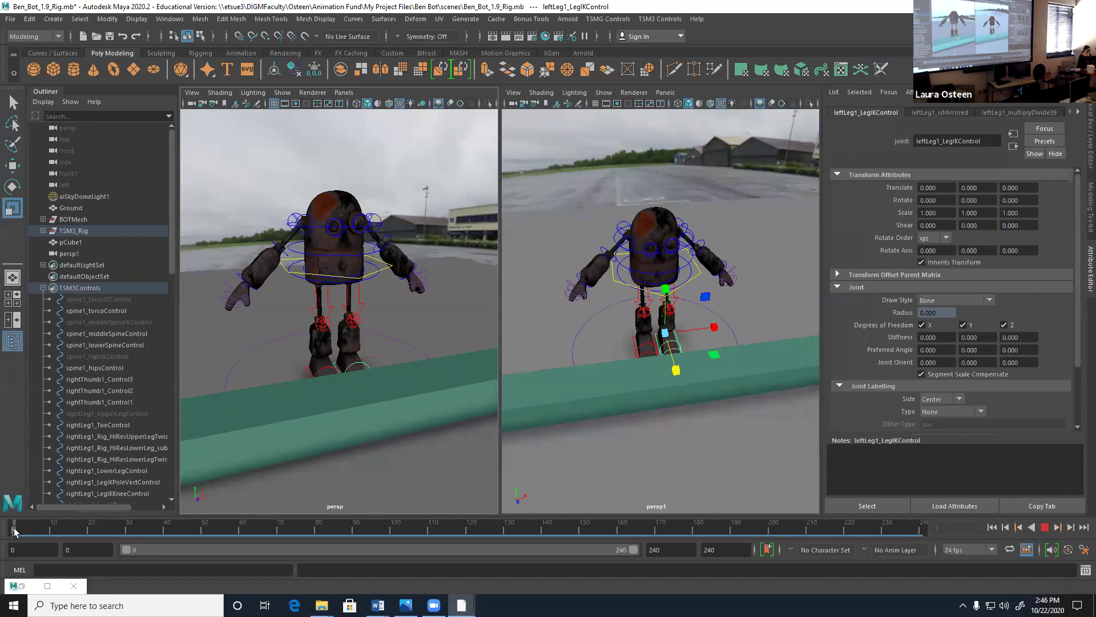
- Key all rig controls from spine1_torsoIKControl through TSM3_upper_body at frame 0, and advance to frame 1
left_click(81, 302)
scroll(109, 358, "down", 15)
left_click(97, 495, "shift")
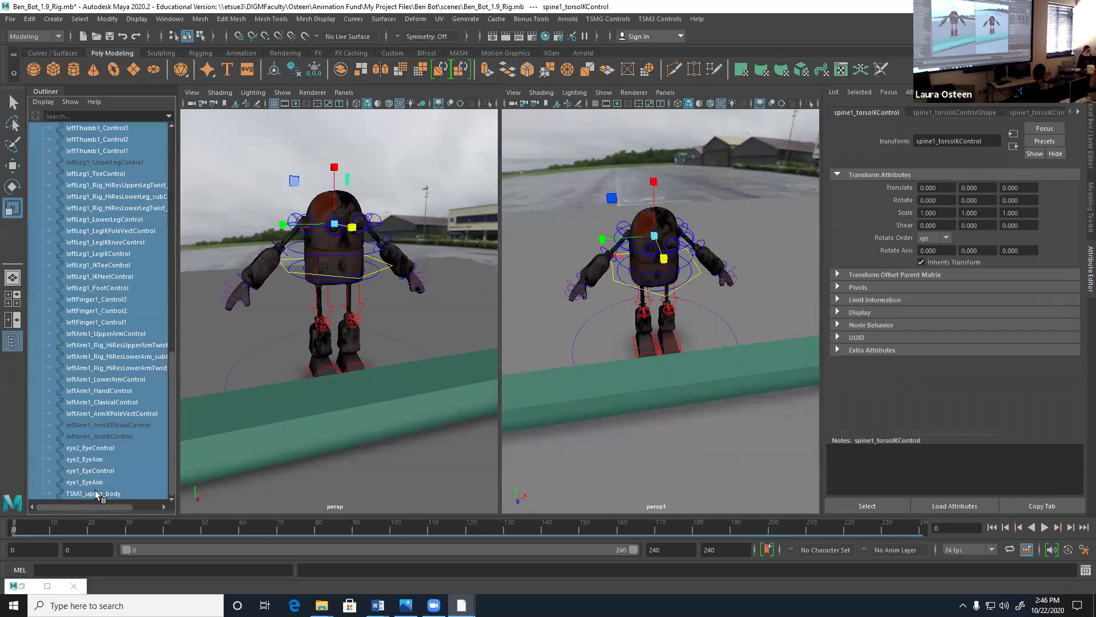
key("s")
left_click(20, 535)
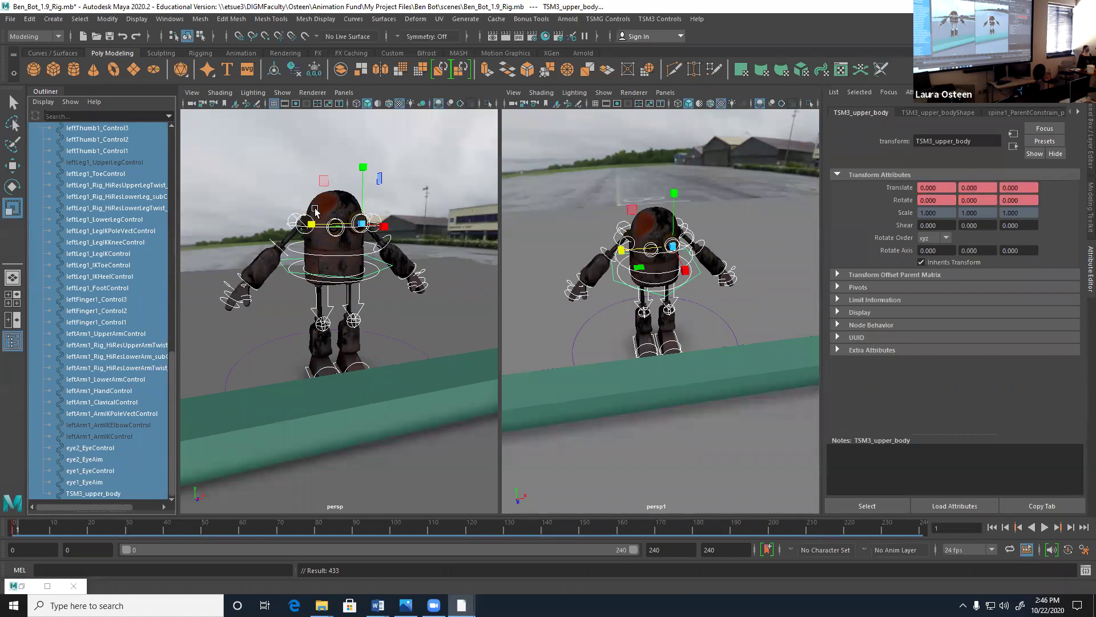
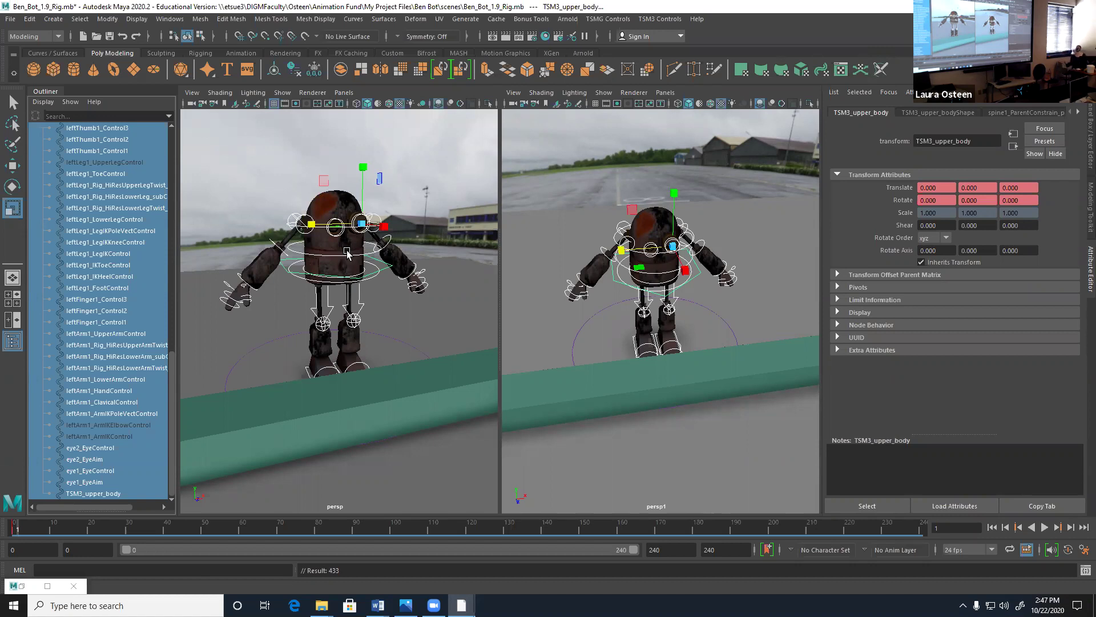
- Set the playback range start to 1 while keeping the animation start at 0, and make frame 1 current
left_click(13, 530)
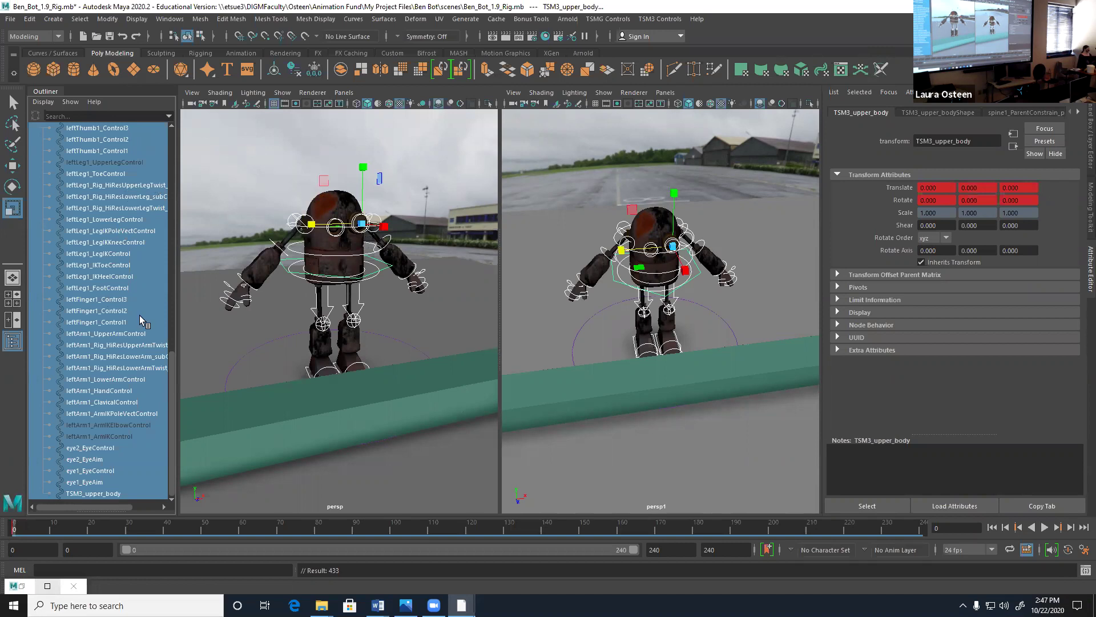
left_click(85, 550)
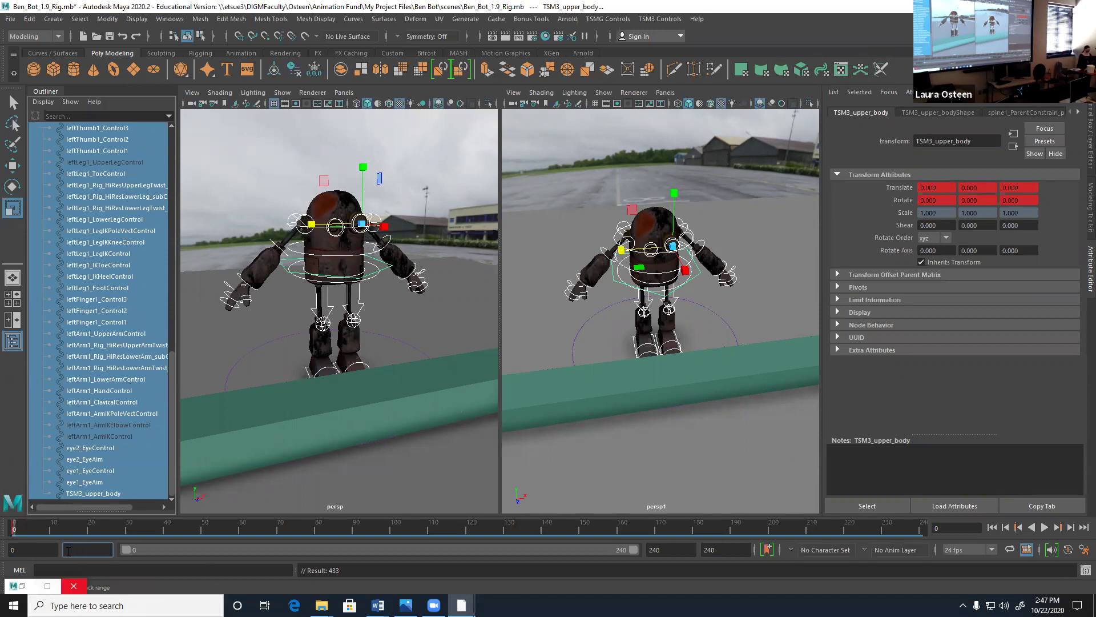
type("1")
key("Return")
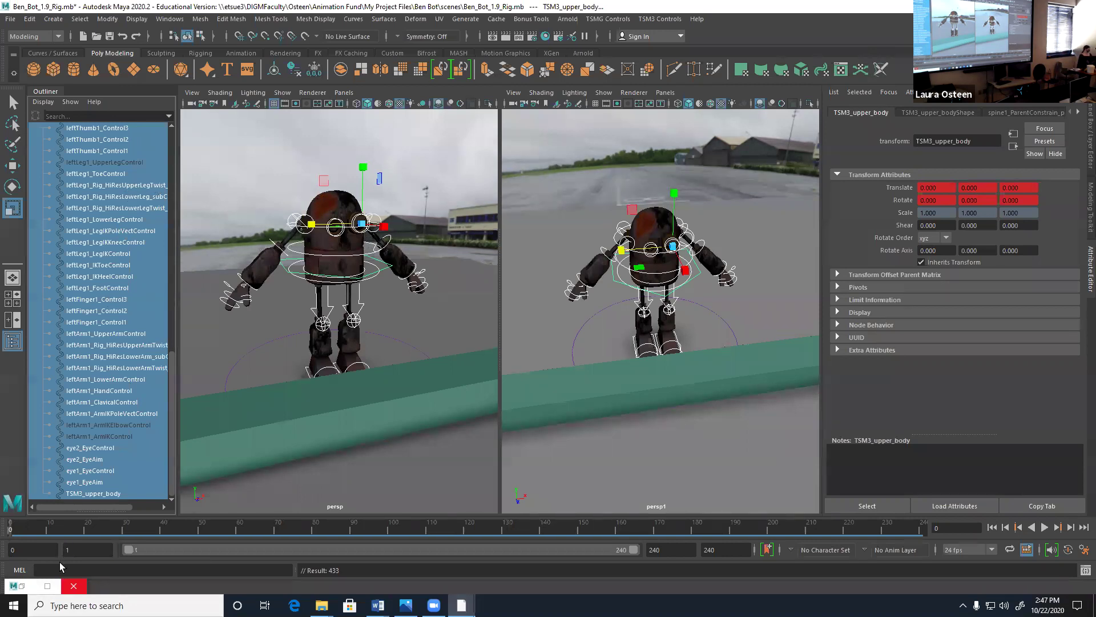
left_click(12, 528)
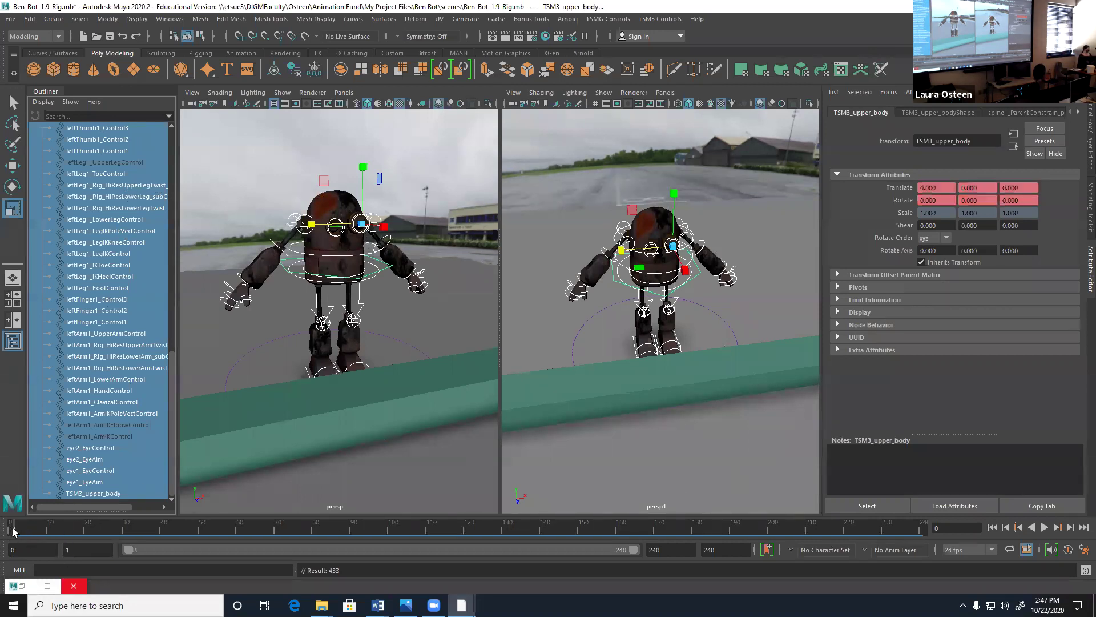
double_click(10, 531)
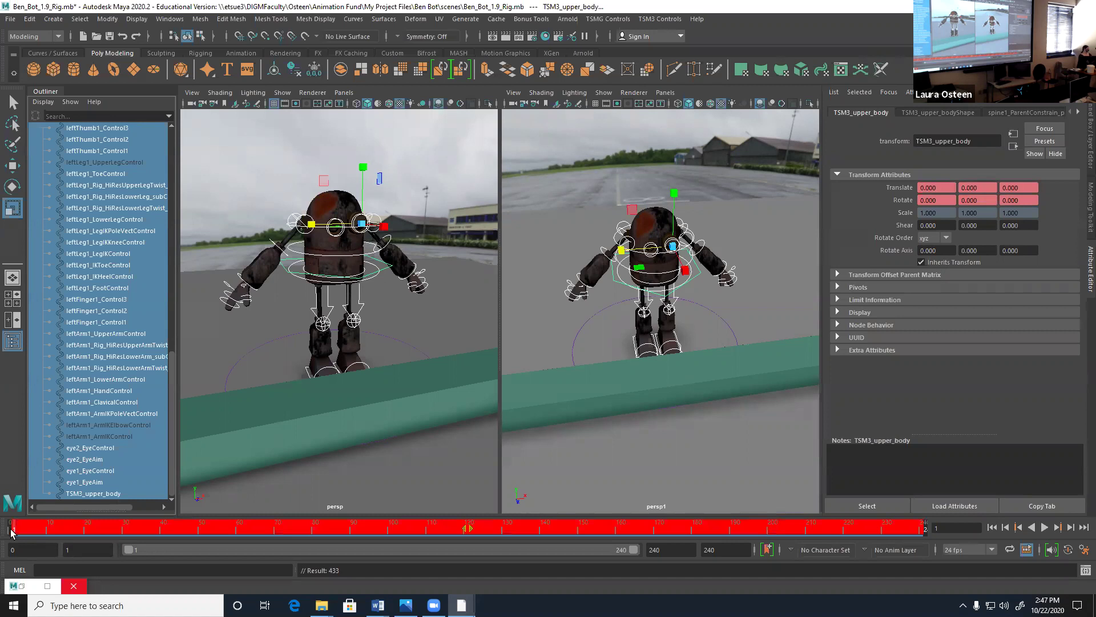
left_click(18, 532)
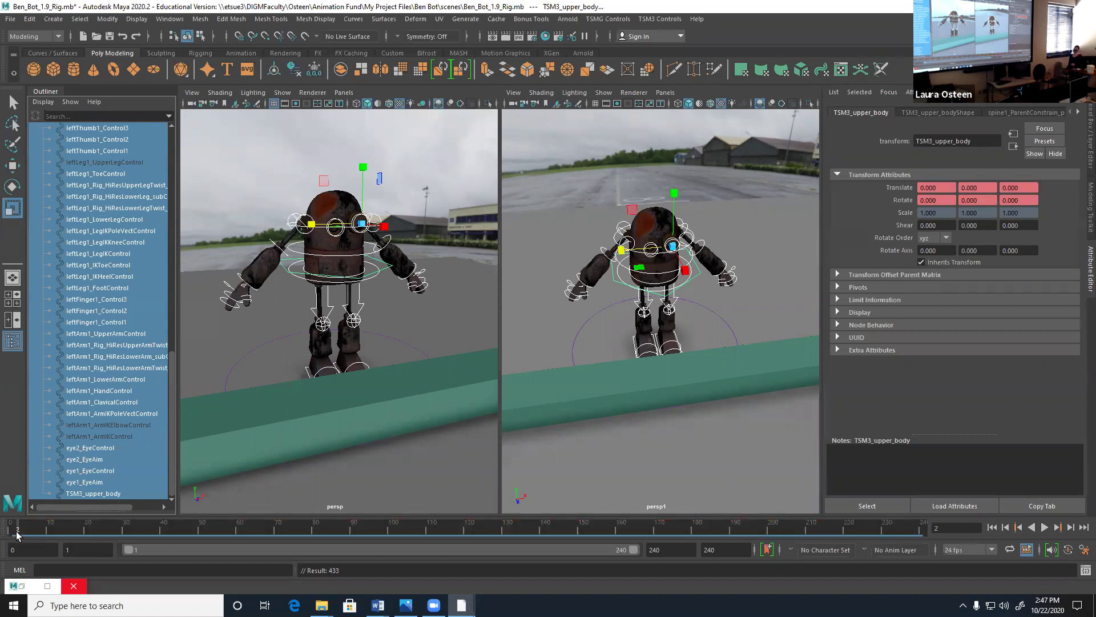
left_click(13, 532)
- Rotate the middle spine control about -5.5 degrees around Y
left_click(311, 333)
right_click_drag(330, 333, 346, 349, "alt")
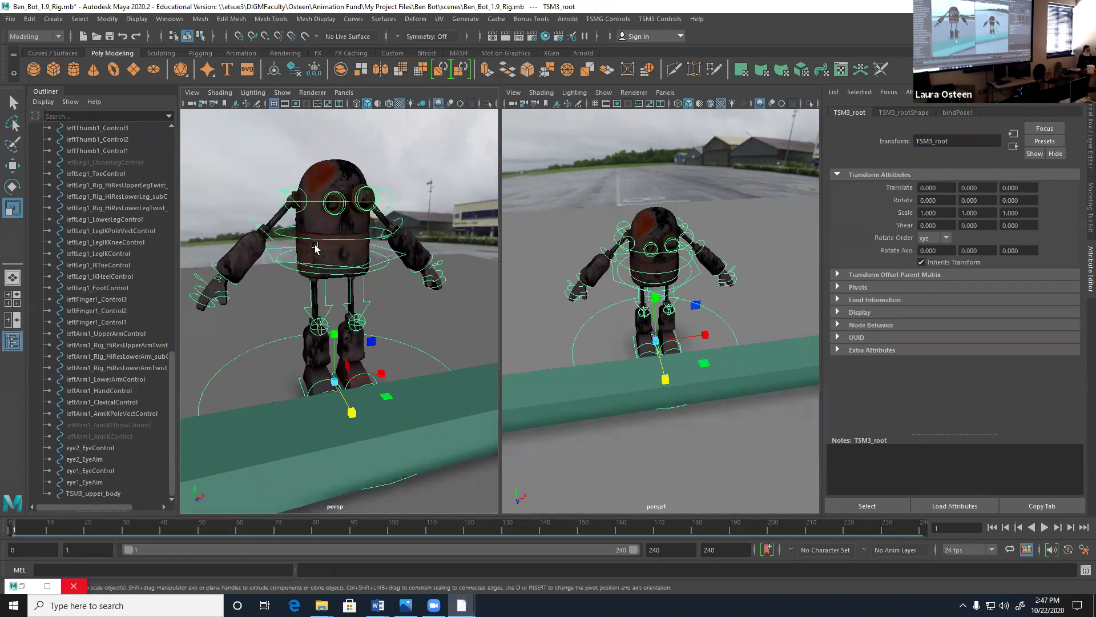
left_click(343, 244)
key("e")
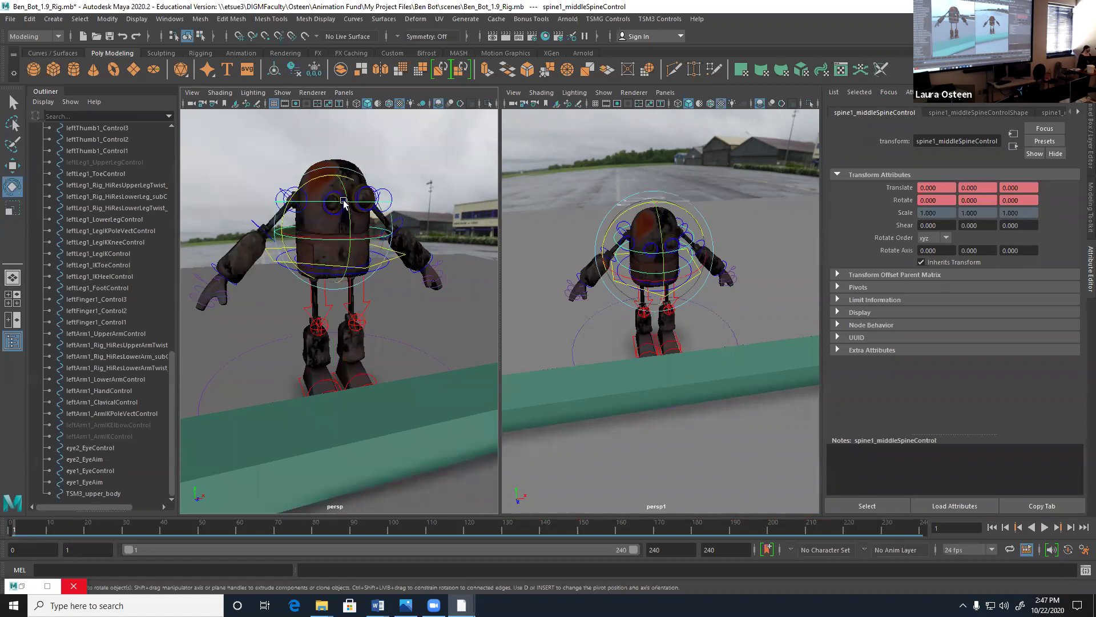
mouse_move(348, 213)
left_mouse_down()
mouse_move(360, 222)
mouse_move(346, 224)
left_mouse_up()
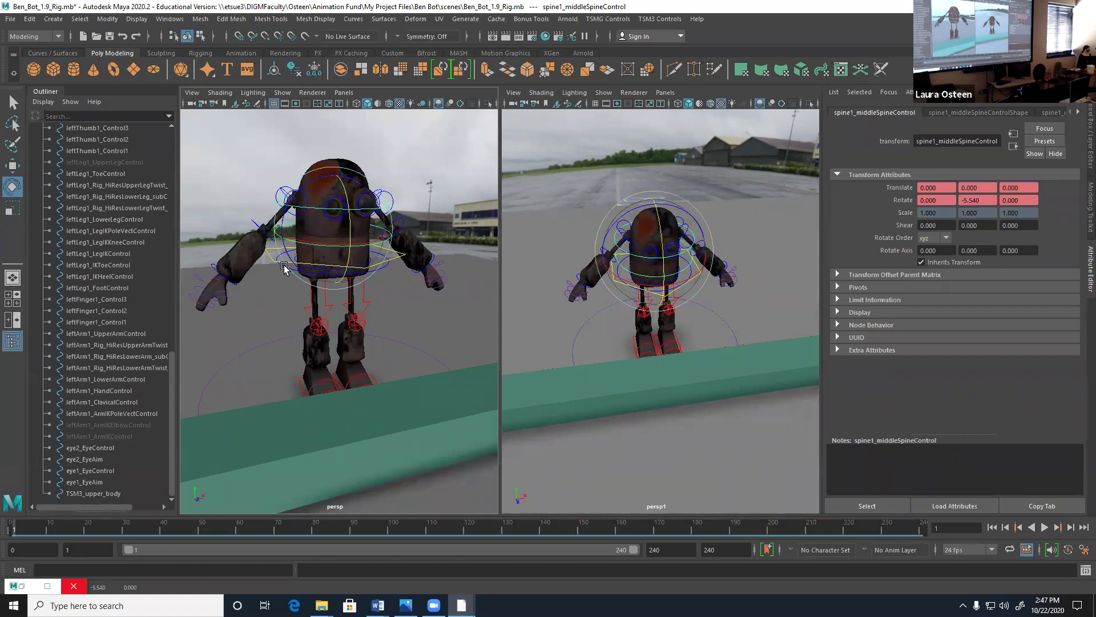
- Lower the robot's right arm by rotating its upper arm control to about 14.6, 6.2, -17.9 degrees
left_click(271, 257)
scroll(330, 251, "up", 5)
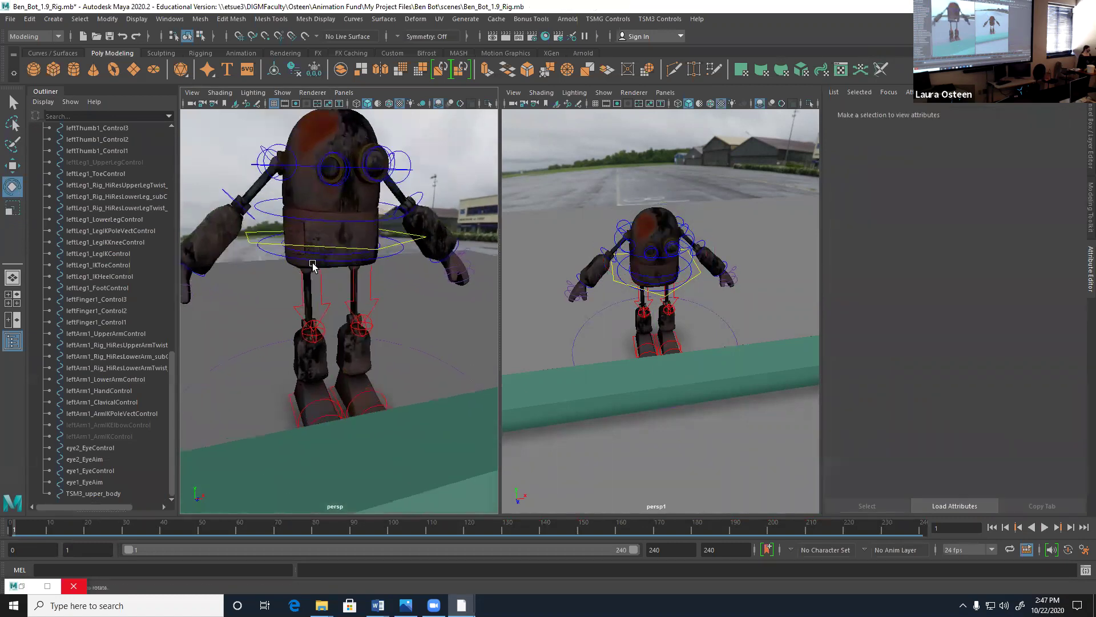
scroll(330, 252, "down", 5)
left_click(330, 278)
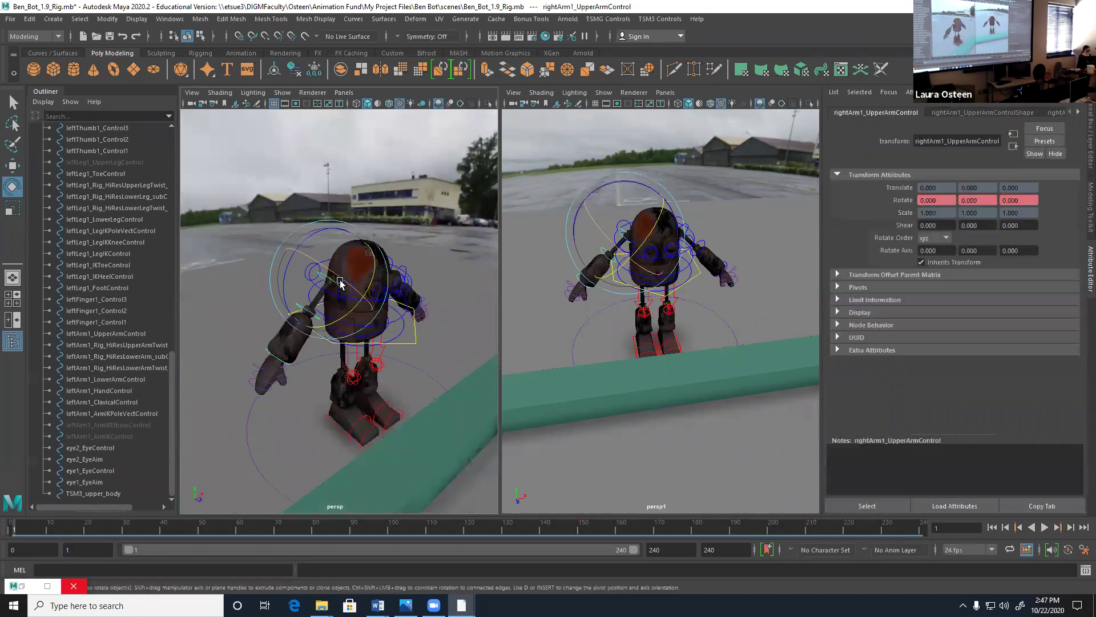
mouse_move(329, 326)
left_mouse_down()
mouse_move(296, 276)
mouse_move(339, 317)
left_mouse_up()
left_click(339, 317)
scroll(331, 332, "up", 5)
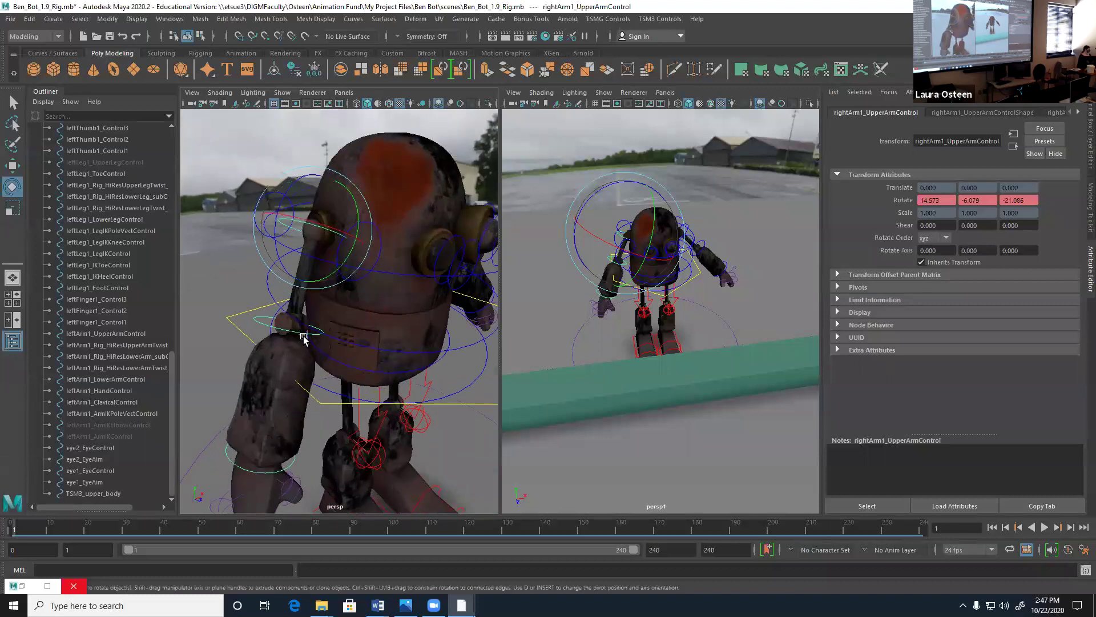
left_click(316, 341)
left_click_drag(319, 361, 329, 341)
left_click_drag(330, 341, 331, 241, "alt")
left_click(307, 209)
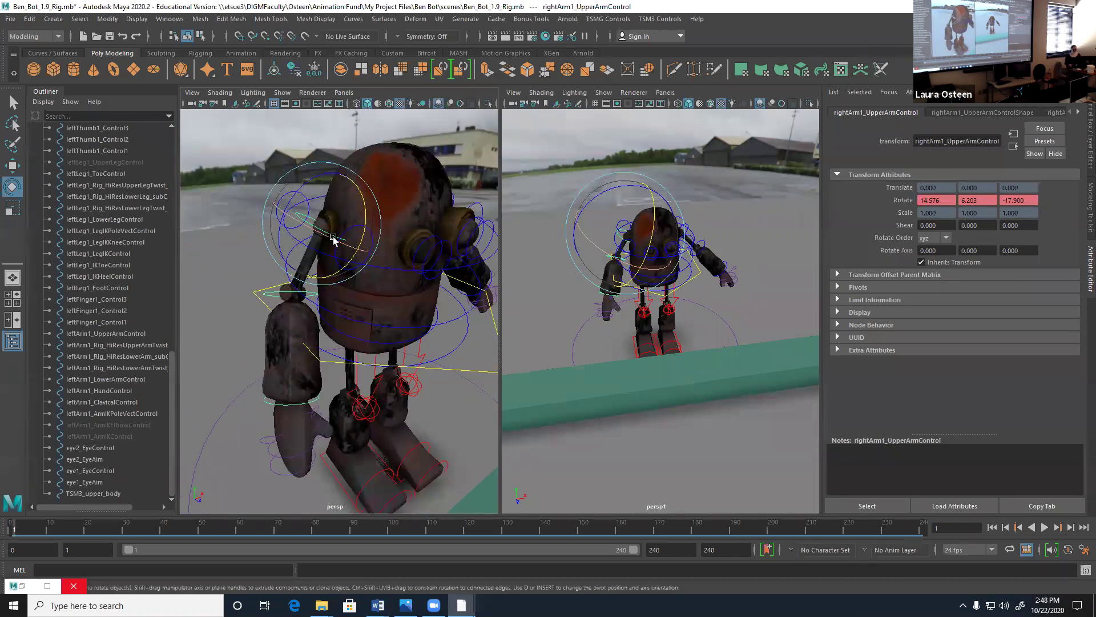
- Try a smaller rotate manipulator and undo the accidental deletion of the right upper arm control
key("minus")
key("minus")
key("minus")
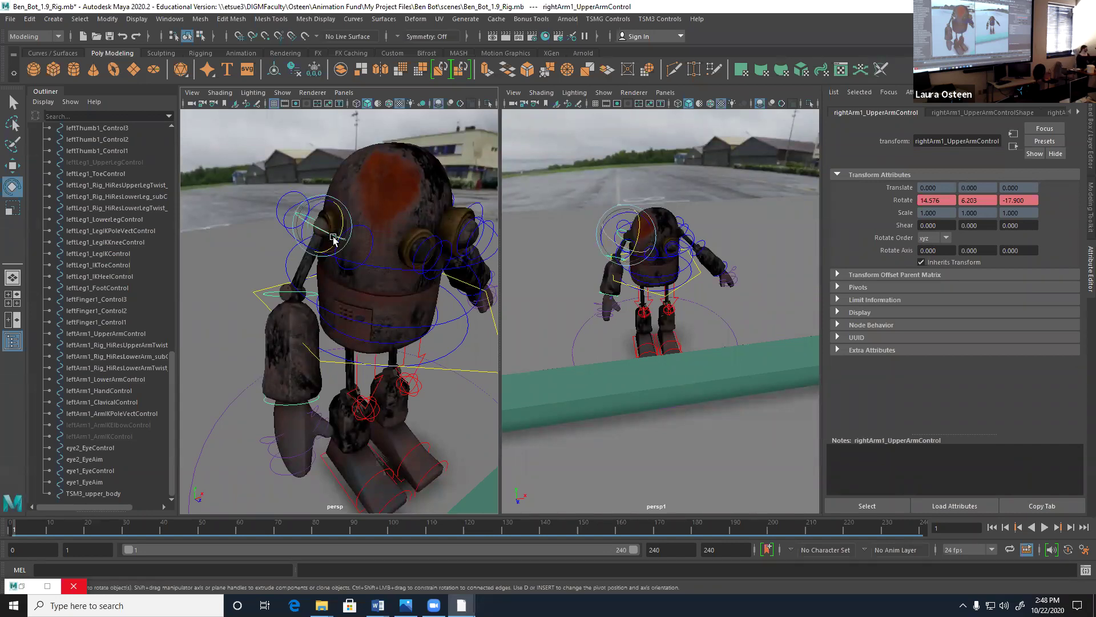
key("ctrl+z")
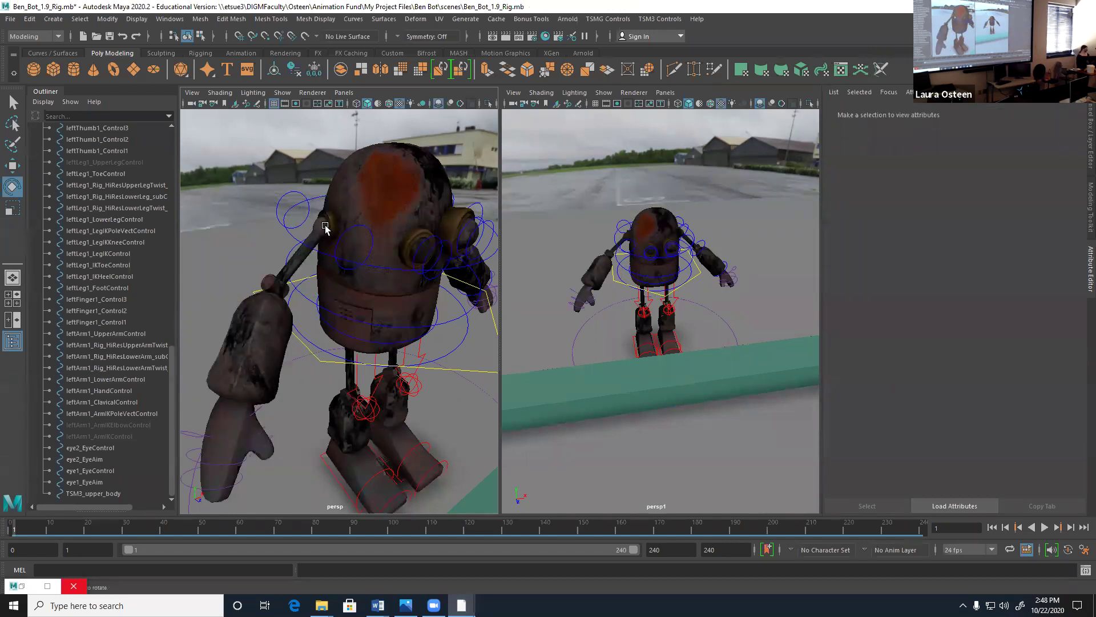
key("ctrl+z")
key("e")
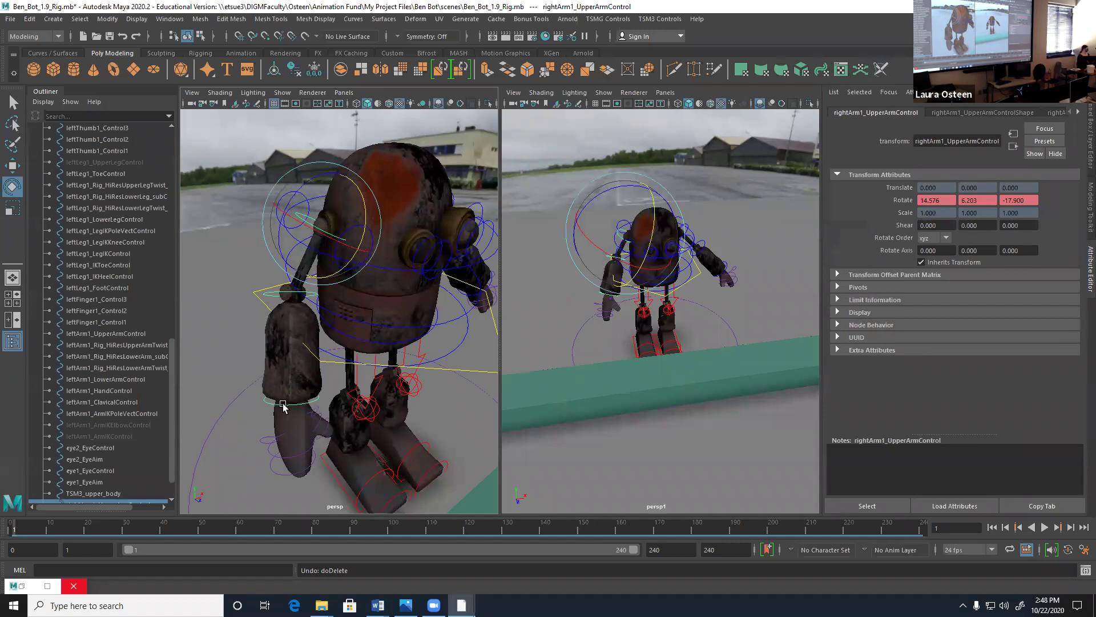
- Rotate the right hand control to about -10.3 degrees in X and -10.2 degrees in Z
left_click(257, 417)
mouse_move(260, 379)
left_mouse_down()
mouse_move(233, 376)
mouse_move(248, 378)
left_mouse_up()
right_click_drag(248, 378, 282, 404, "alt")
left_click_drag(281, 405, 316, 419, "alt")
right_click_drag(337, 402, 358, 411, "alt")
middle_click_drag(359, 410, 333, 321, "alt")
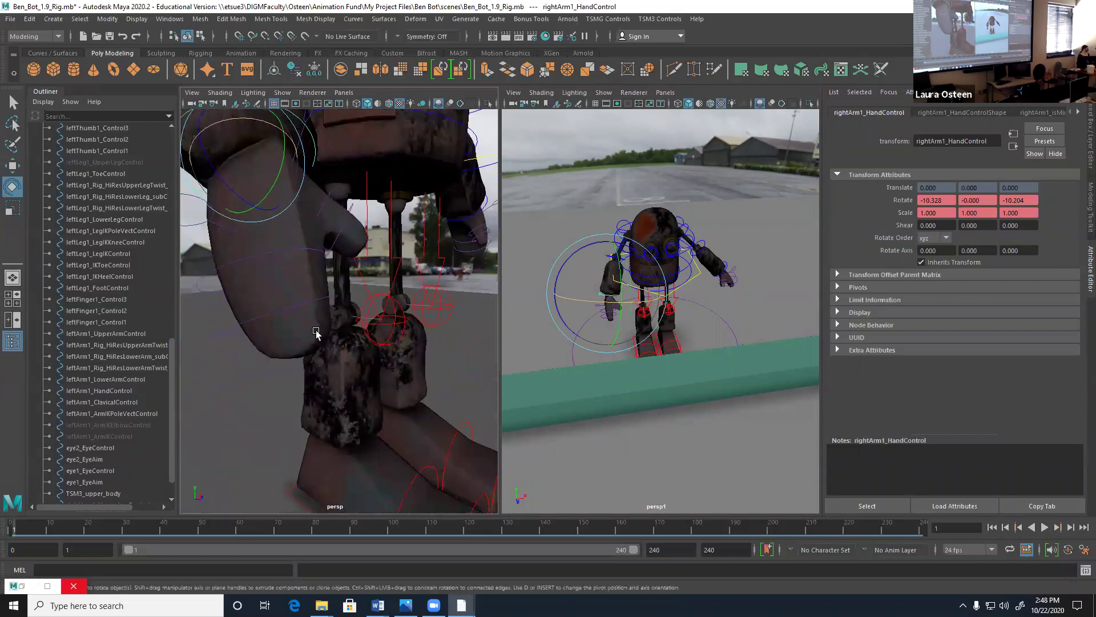
- Curl the right hand's fingers inward by rotating the right finger controls together
left_click_drag(315, 328, 289, 269, "alt")
middle_click_drag(289, 269, 284, 319, "alt")
left_click(284, 397)
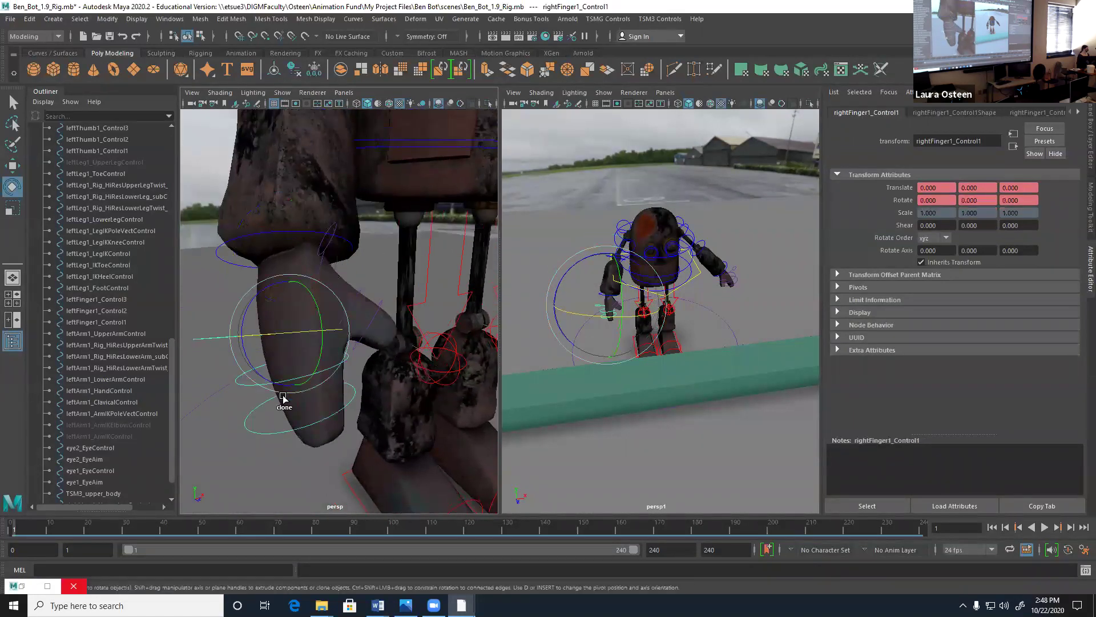
left_click(247, 431)
left_click(247, 431, "shift")
left_click_drag(255, 394, 259, 403)
- Bend the right thumb by rotating its selected controls about -10 degrees around Z, and reframe the whole robot
left_click(370, 316)
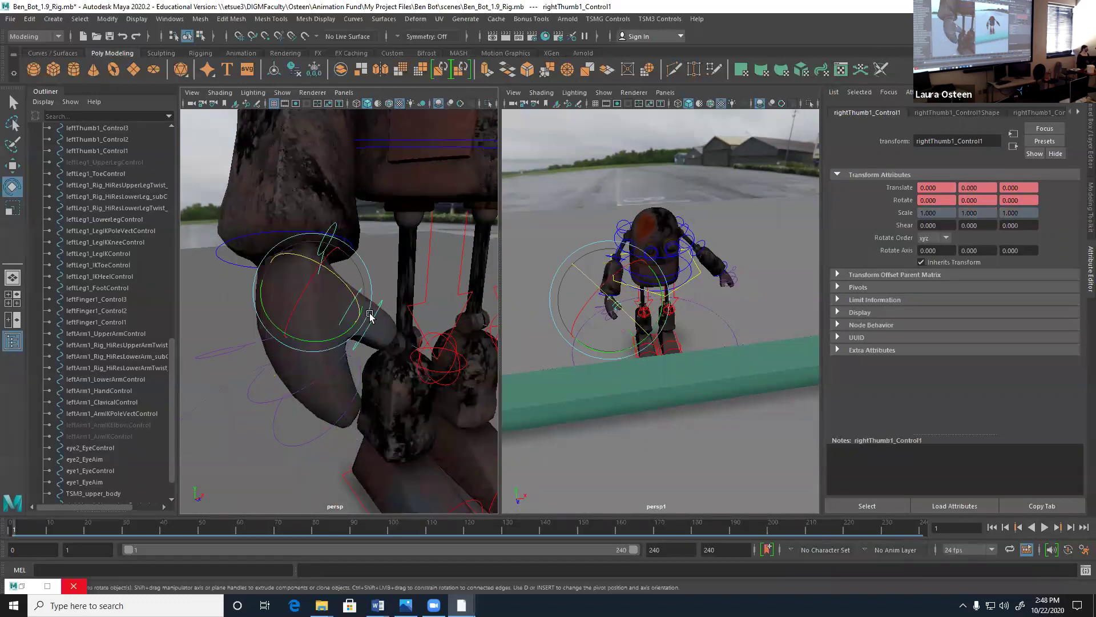
left_click(355, 311)
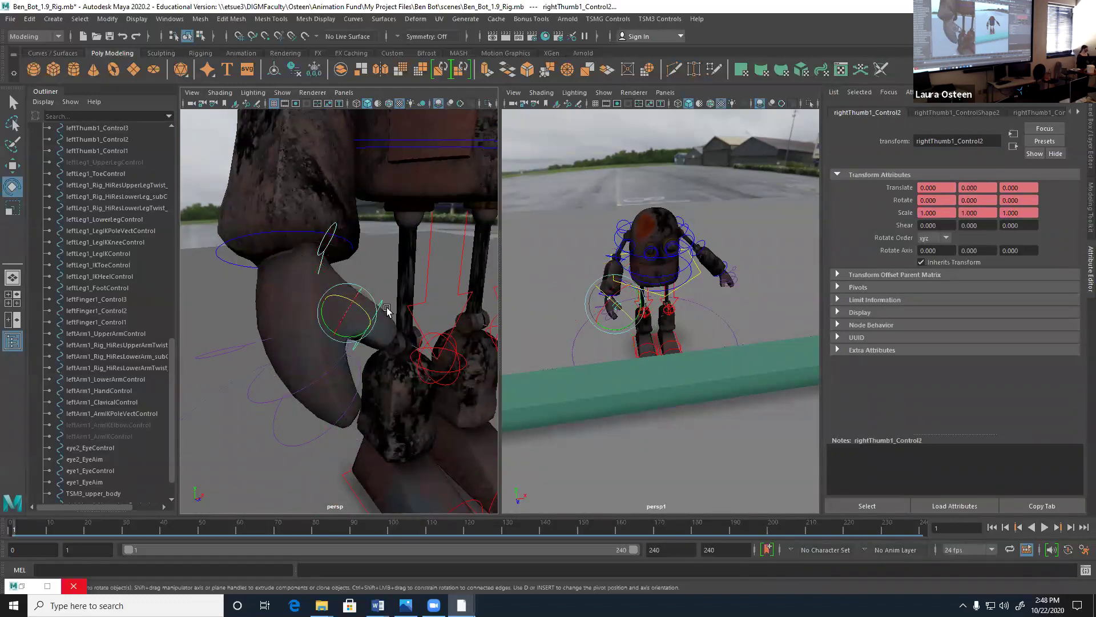
left_click(384, 305, "shift")
left_click_drag(364, 308, 366, 311)
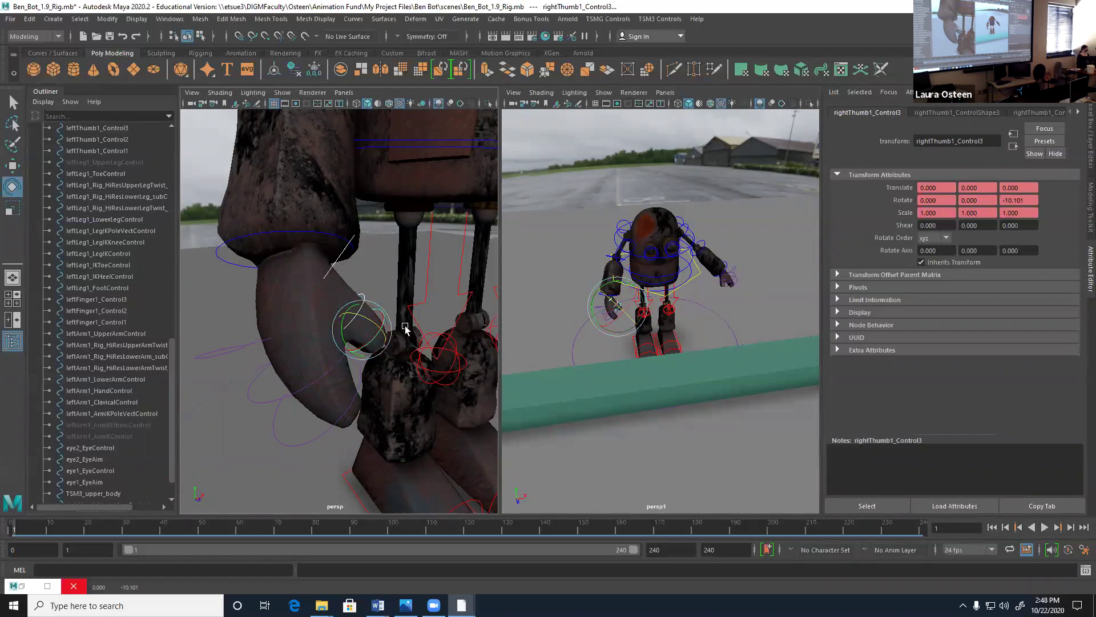
right_click_drag(429, 280, 343, 268, "alt")
left_click_drag(348, 279, 276, 294, "alt")
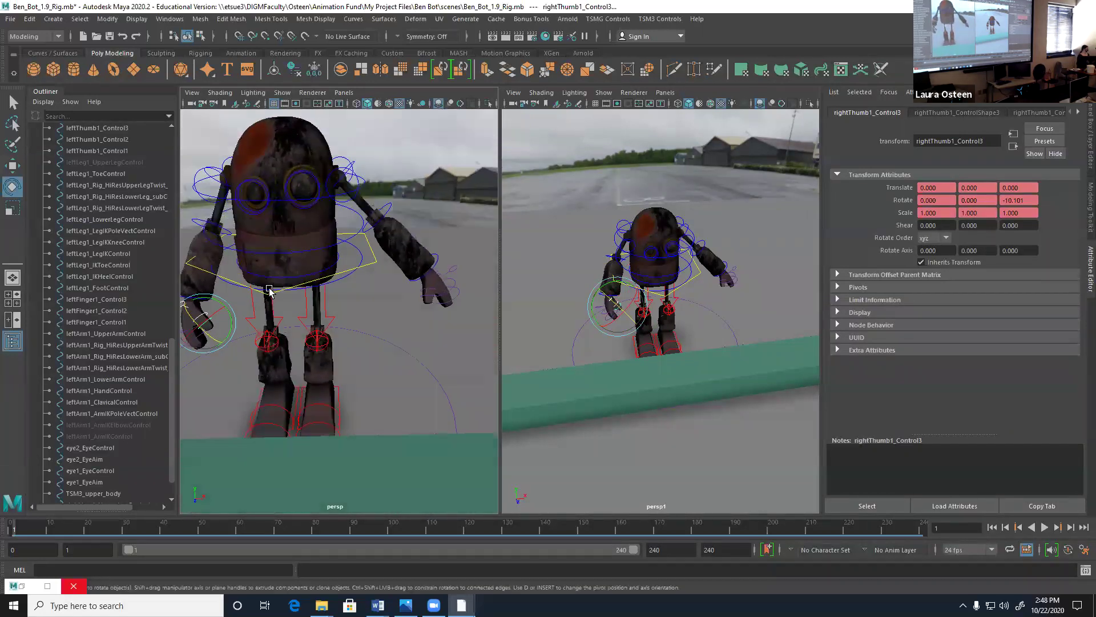
- Lower the robot's upper body control slightly
left_click(276, 294)
key("w")
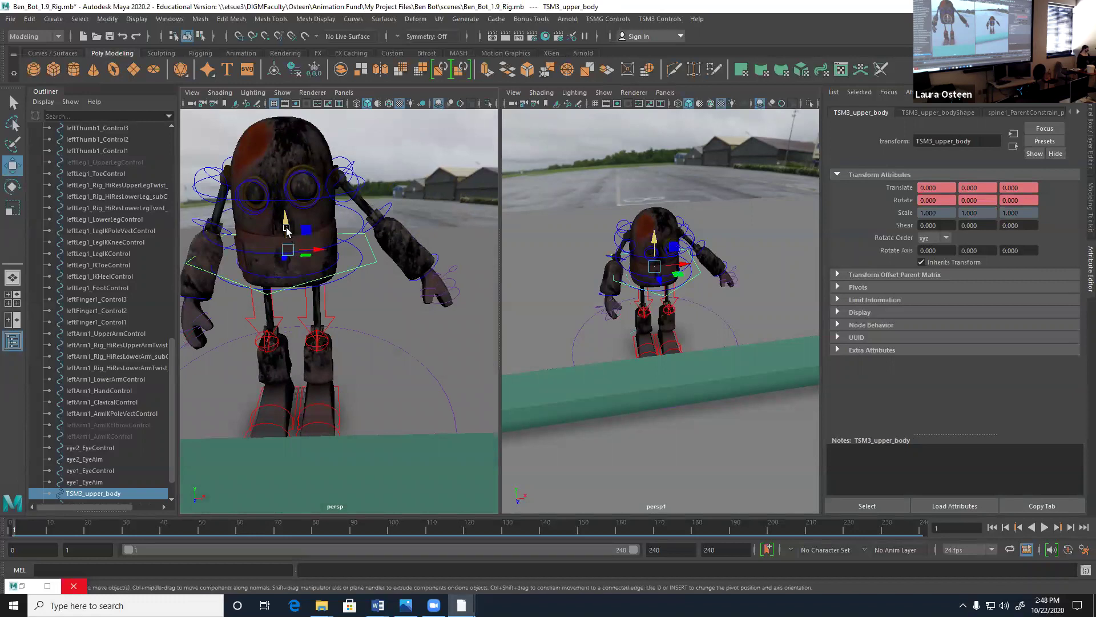
left_click_drag(285, 219, 377, 191)
- Bring the left arm down toward the body by rotating the left upper arm control to about -23.7 degrees in Z
left_click(337, 269)
key("e")
left_click(323, 193)
left_click(363, 189)
left_click_drag(371, 229, 436, 217, "alt")
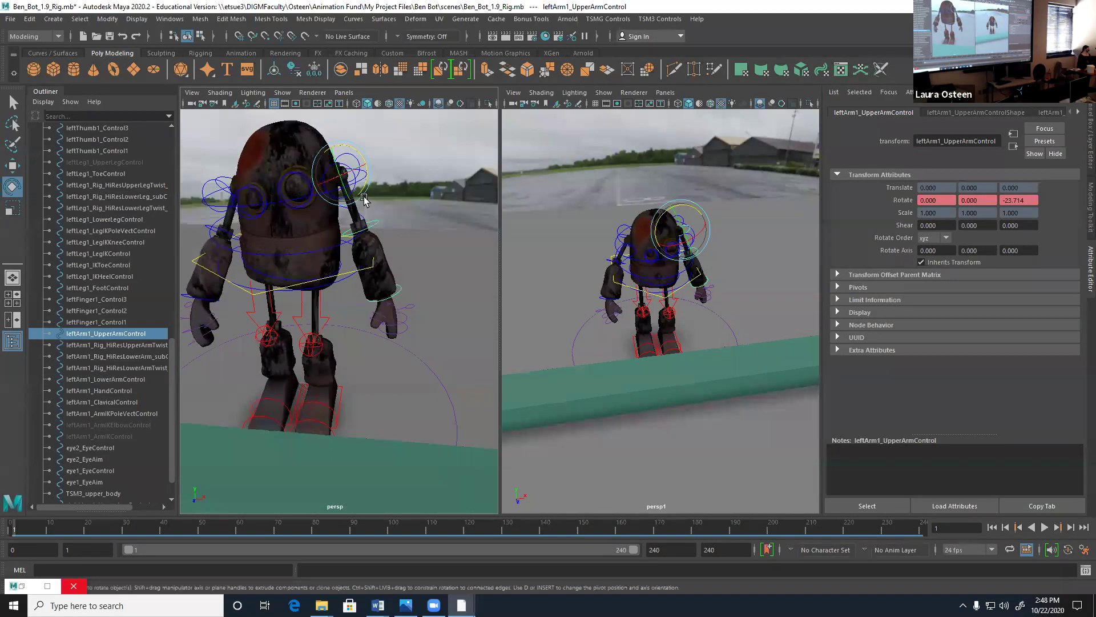
- Bend the left lower arm and rotate the left hand control to about -2.3 degrees in Y and -11.1 degrees in Z
left_click(371, 224)
left_click_drag(366, 245, 347, 232)
left_click(387, 285)
left_click_drag(387, 286, 384, 279)
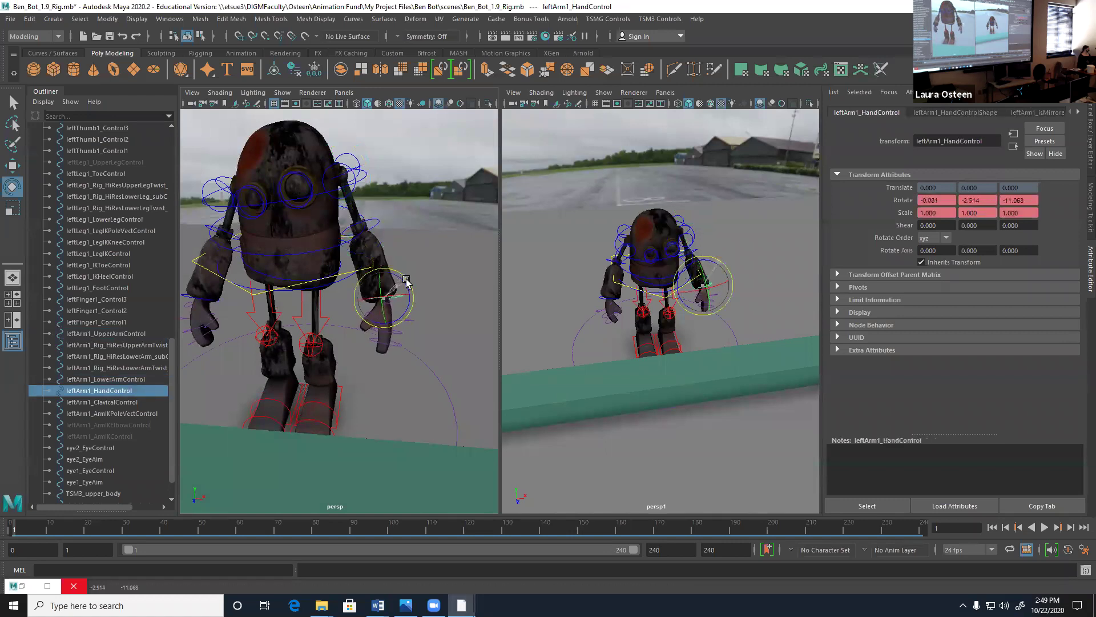
- Rotate the left clavicle control to about -11.2 degrees in X
left_click(361, 193)
left_click(351, 175)
left_click_drag(351, 174, 337, 197, "alt")
left_click_drag(343, 151, 346, 155)
left_click_drag(424, 326, 391, 317, "alt")
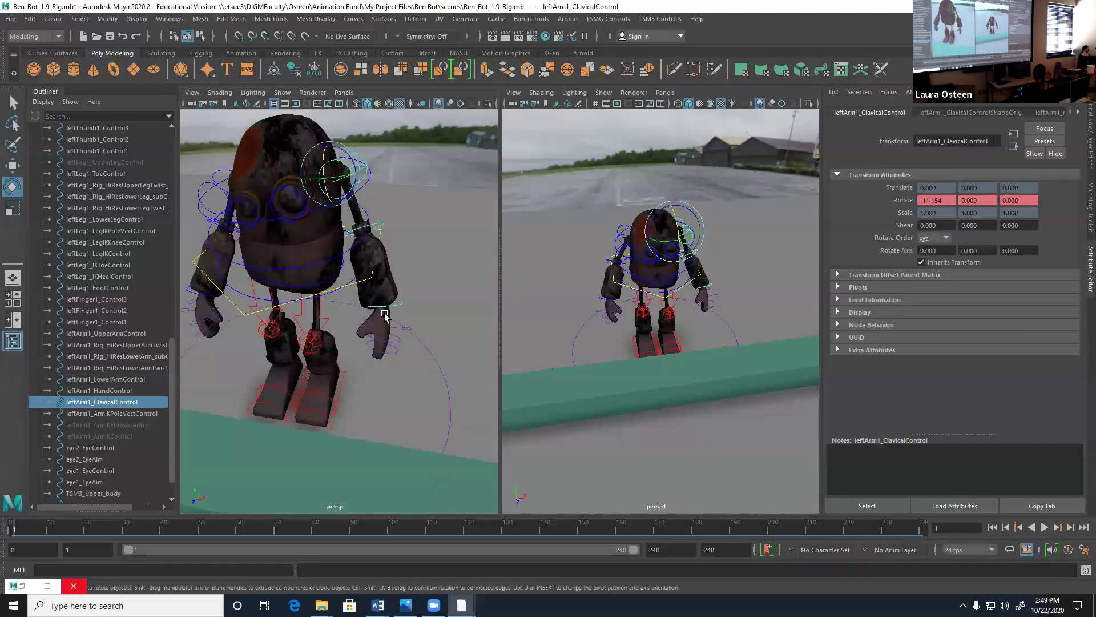
- Bend the left thumb by rotating its controls together, and rotate the second left finger control to about -15.3 degrees in Z
left_click(377, 334)
right_click_drag(364, 328, 440, 351, "alt")
key("minus")
key("minus")
left_click(406, 344, "shift")
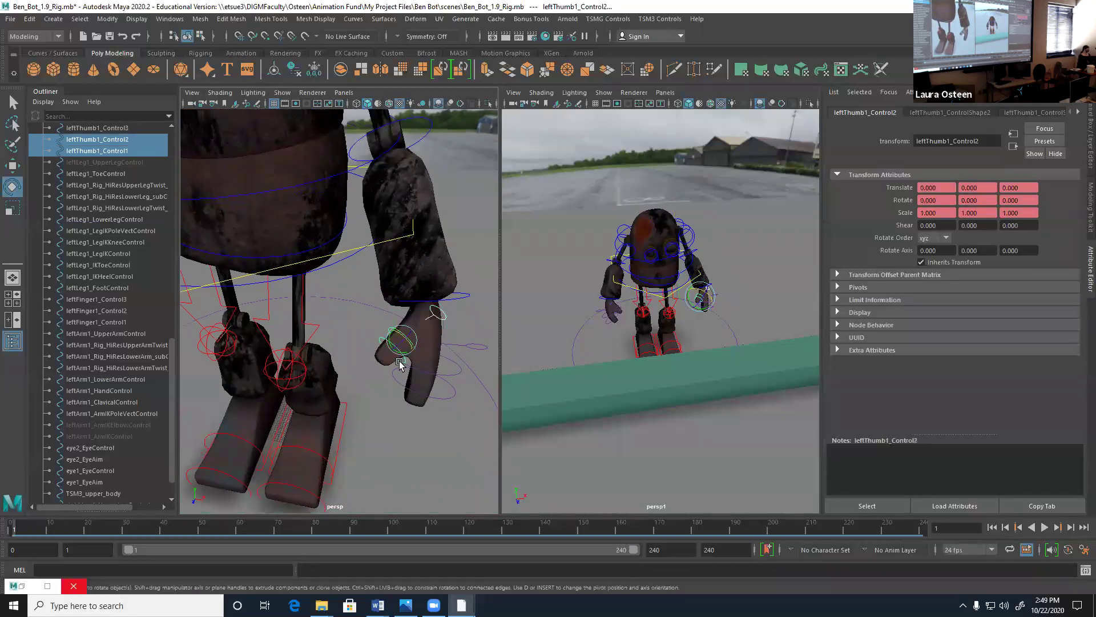
left_click(379, 340, "shift")
left_click_drag(379, 340, 443, 364)
left_click(457, 383)
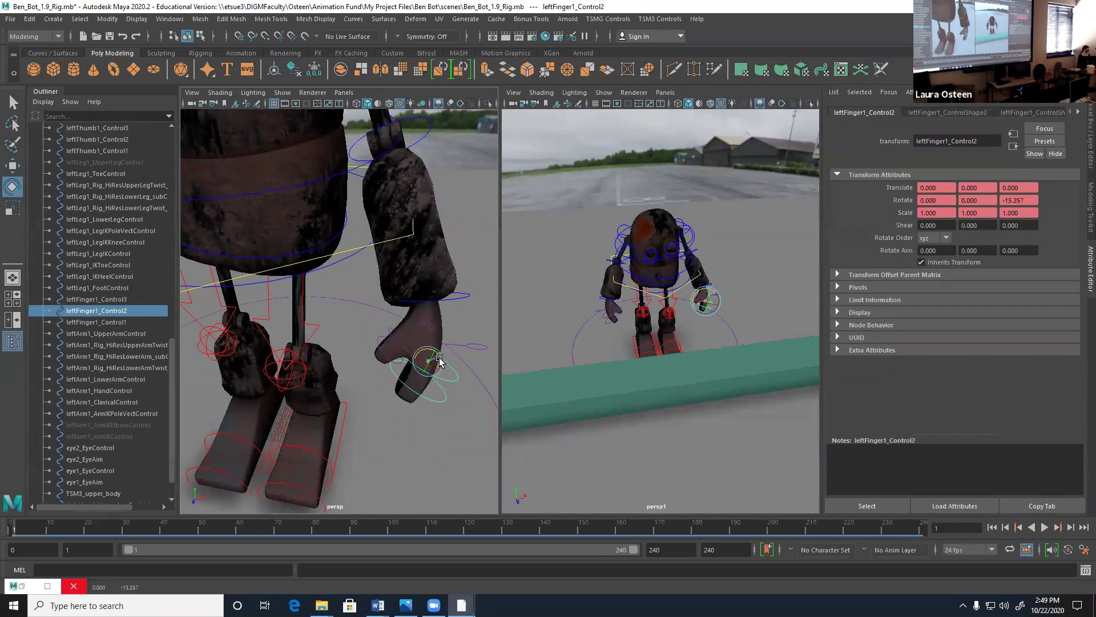
scroll(424, 360, "down", 3)
- Shift the left foot slightly outward and adjust the left knee's pole vector control
left_click(349, 401)
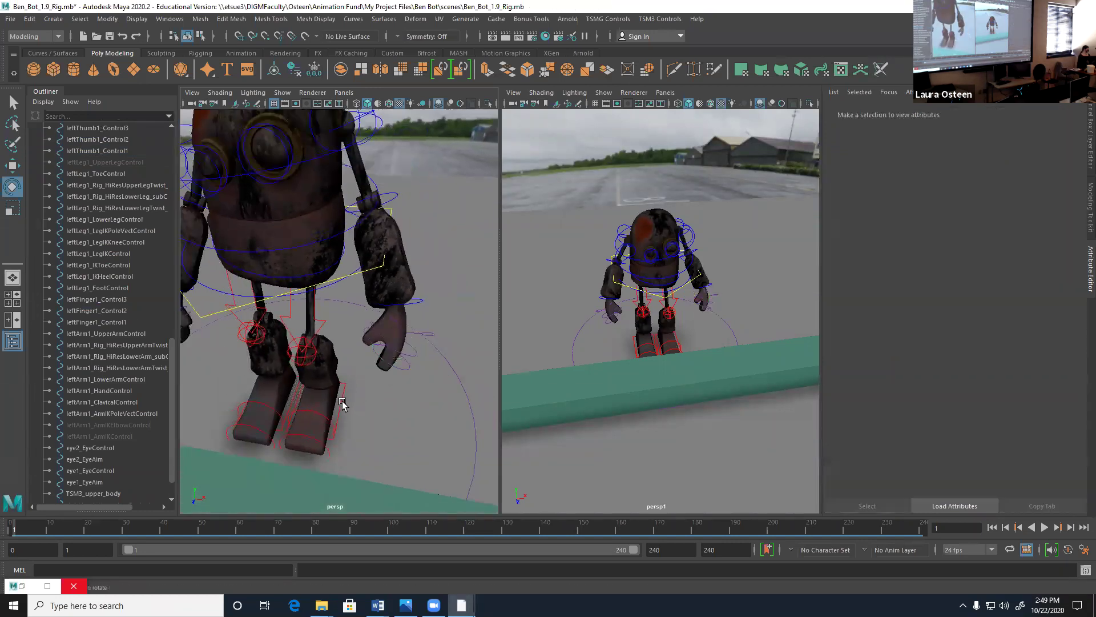
key("w")
mouse_move(344, 392)
left_mouse_down()
mouse_move(331, 357)
mouse_move(339, 398)
left_mouse_up()
left_click(314, 357)
mouse_move(348, 444)
left_mouse_down("alt")
mouse_move(399, 441)
mouse_move(413, 429)
mouse_move(345, 424)
left_mouse_up("alt")
scroll(359, 416, "down", 5)
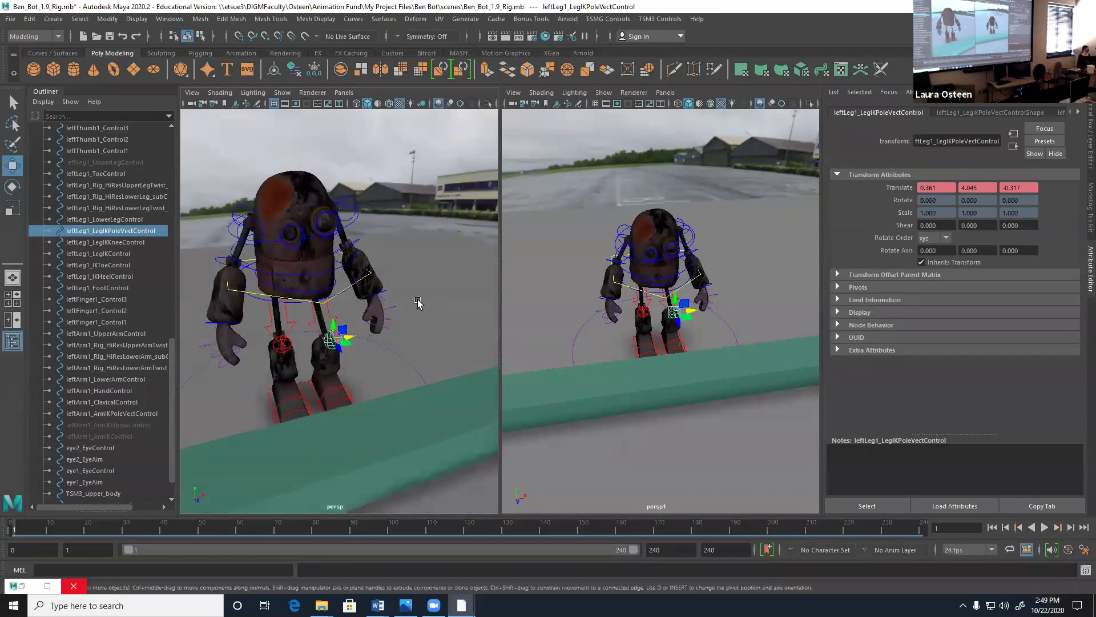
left_click(581, 408)
- Select all the rig controls in the TSM3Controls set and key the finished pose at frame 1
middle_click_drag(337, 355, 362, 341, "alt")
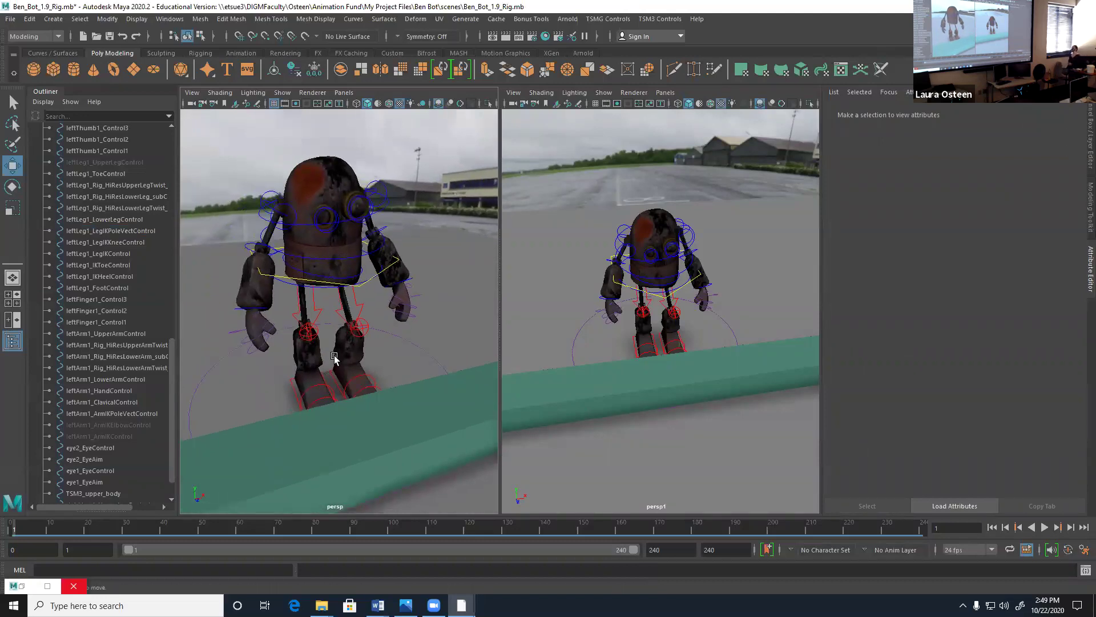
scroll(101, 474, "down", 1)
scroll(103, 462, "up", 9)
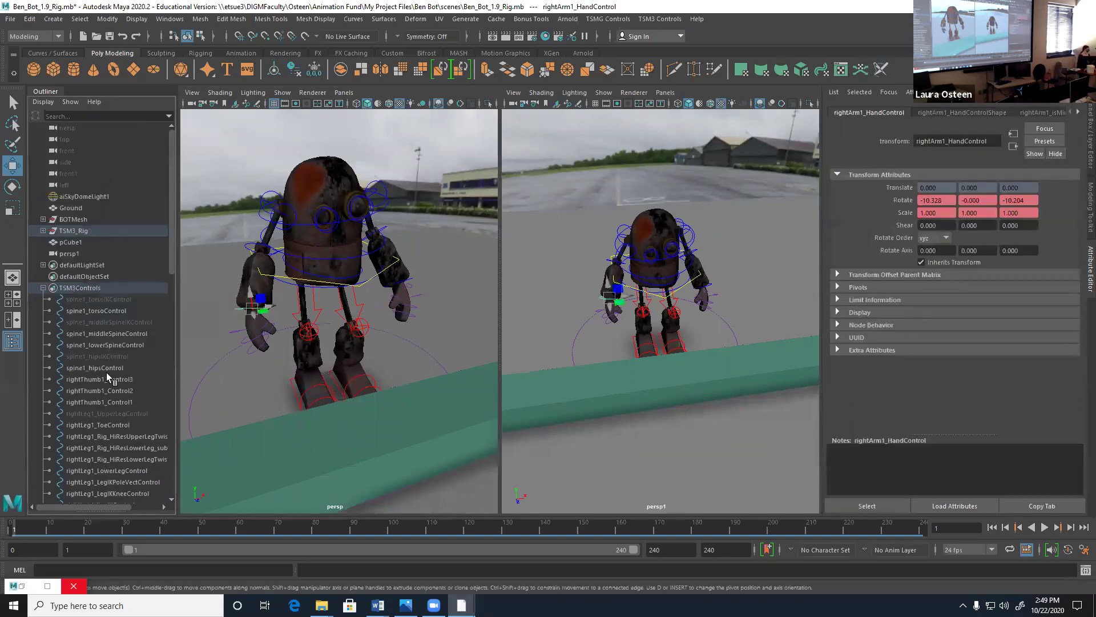
left_click(98, 299, "shift")
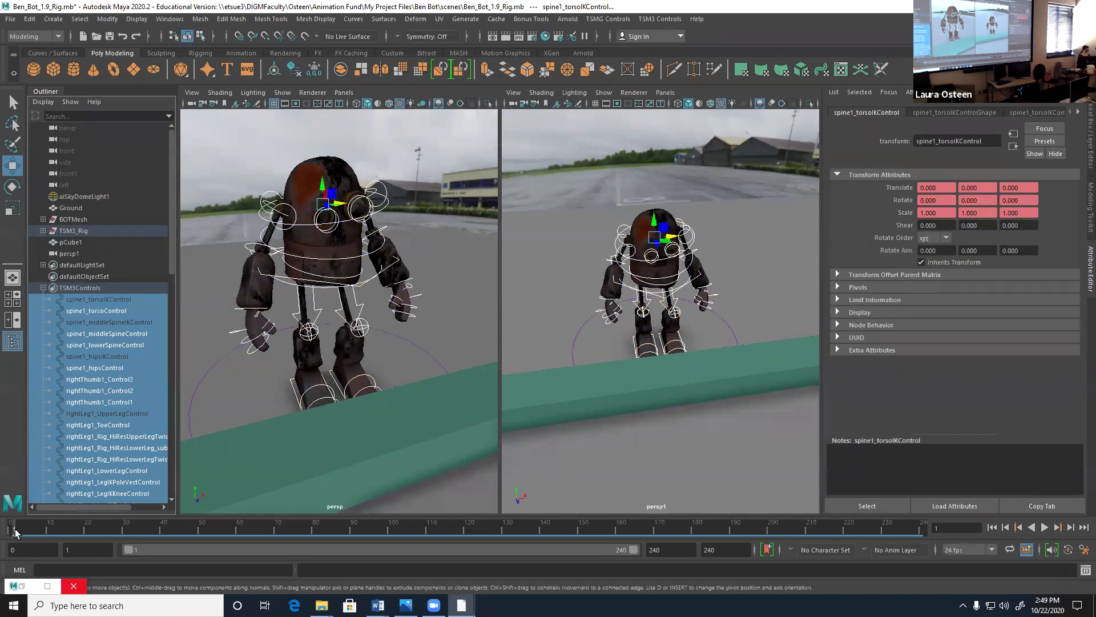
key("s")
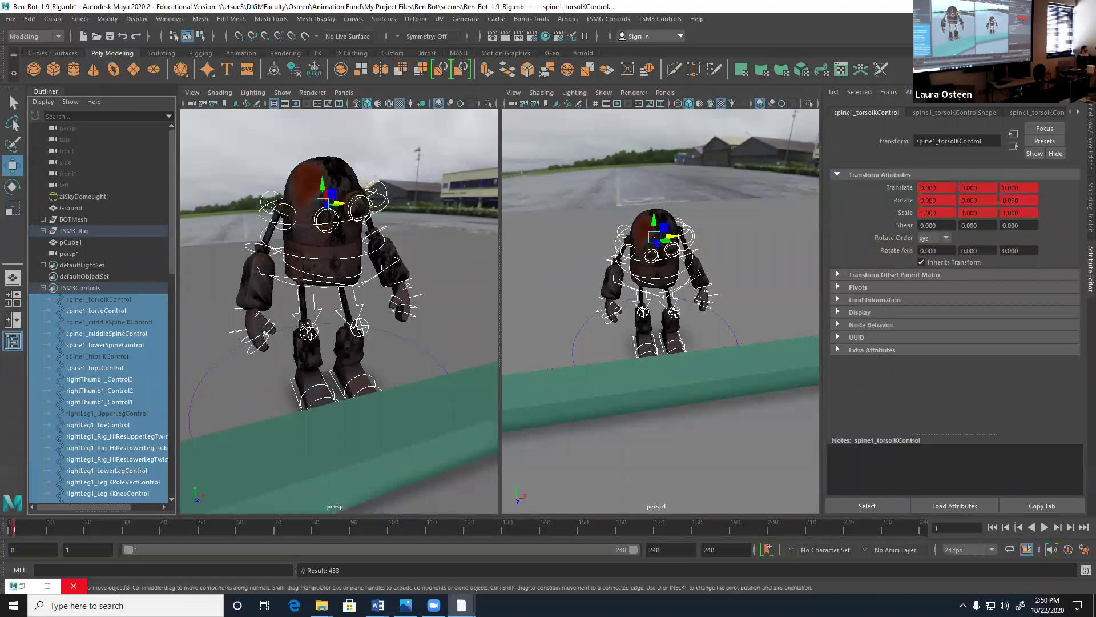
- Examine the feet up close in the second perspective view, and frame the whole robot there from the opposite angle
left_click_drag(235, 375, 240, 365, "alt")
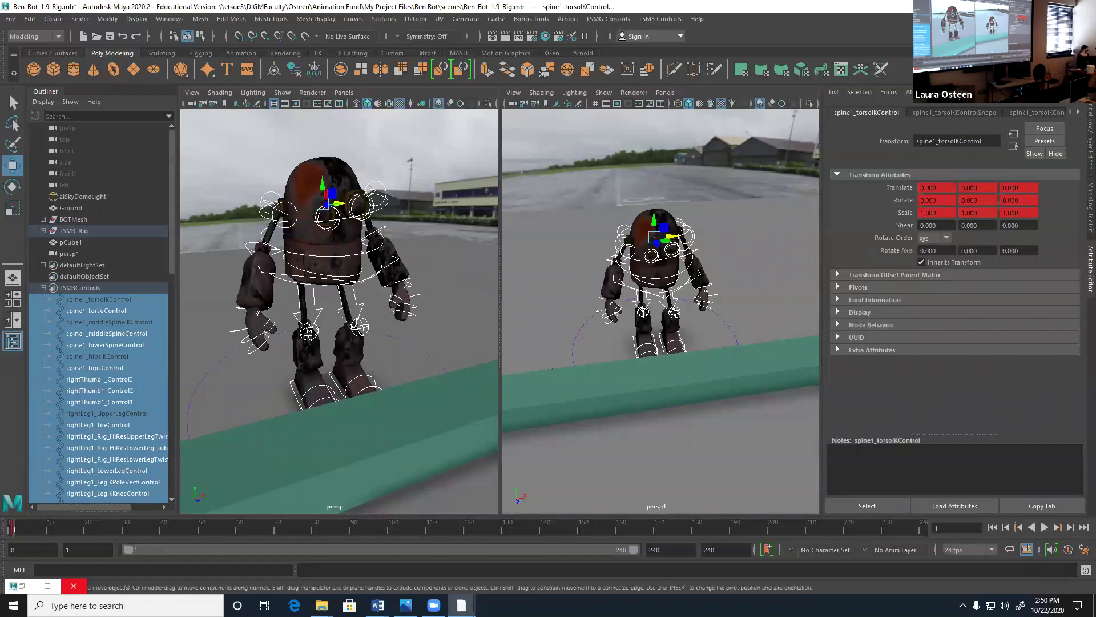
scroll(708, 248, "up", 5)
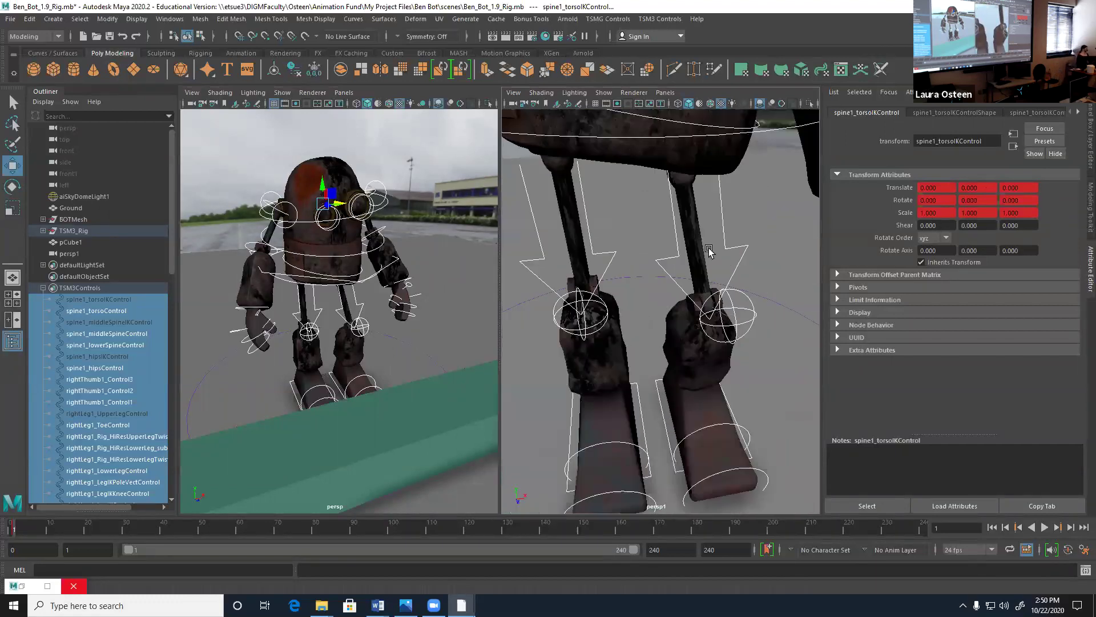
scroll(708, 248, "down", 3)
middle_click_drag(650, 268, 658, 196, "alt")
scroll(656, 286, "up", 5)
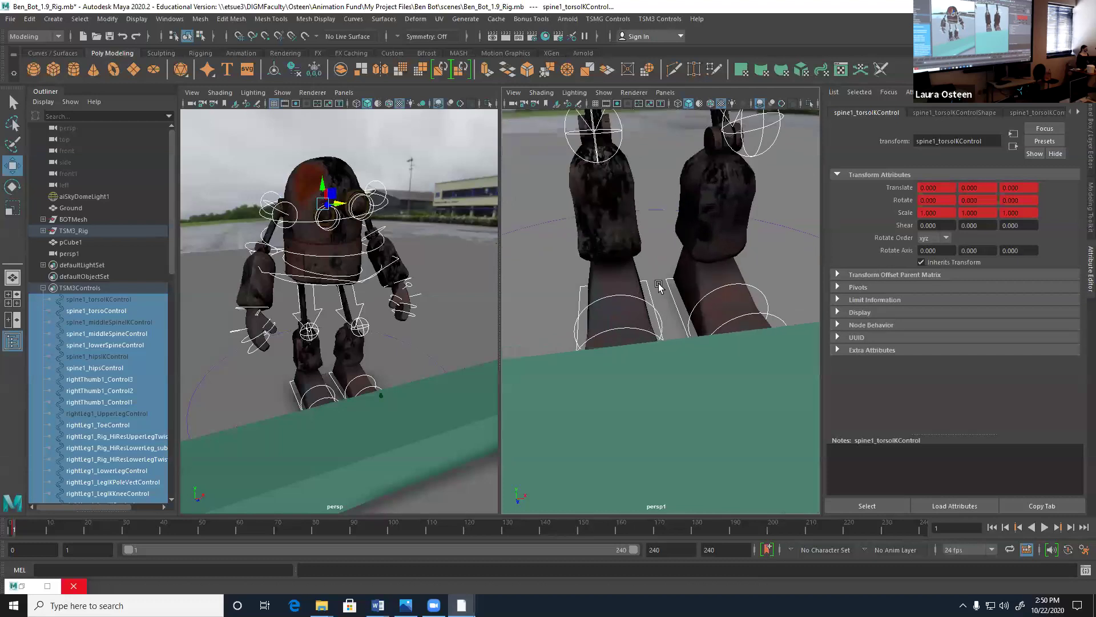
left_click_drag(654, 297, 681, 262, "alt")
middle_click_drag(680, 262, 646, 282, "alt")
left_click_drag(645, 282, 664, 280, "alt")
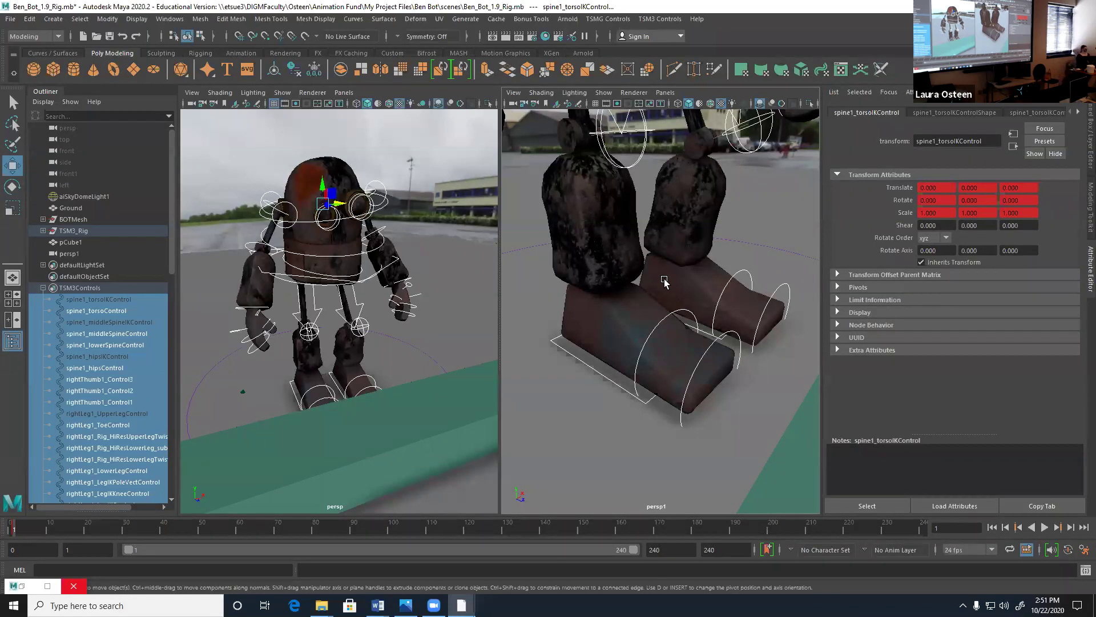
middle_click_drag(600, 200, 635, 440, "alt")
right_click_drag(711, 274, 683, 281, "alt")
left_click_drag(681, 281, 575, 308, "alt")
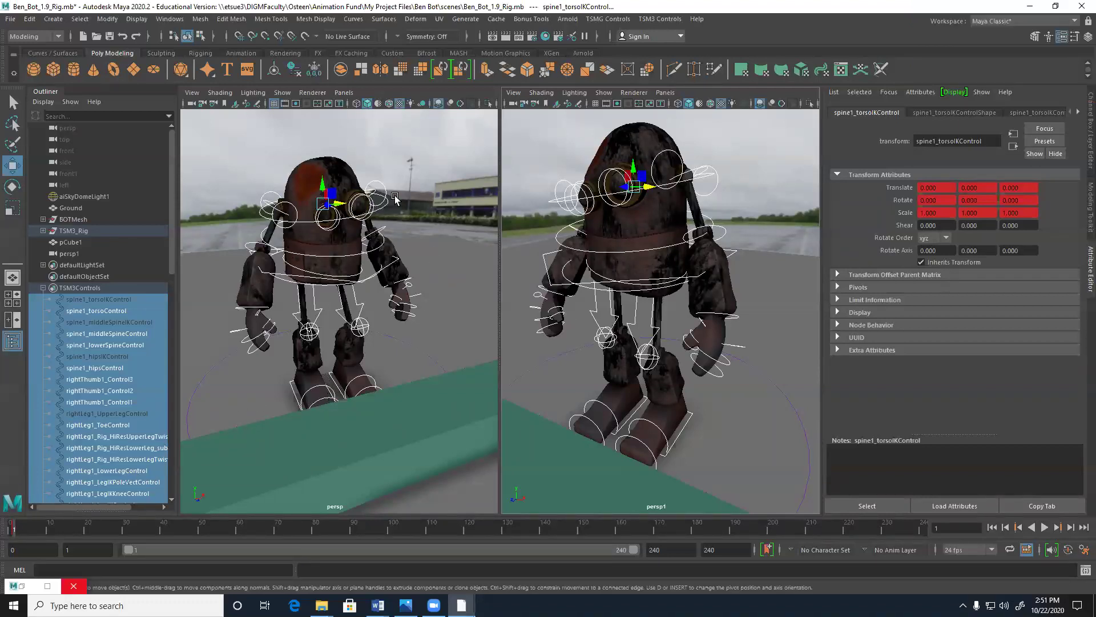
- At frame 20, rotate the middle spine control to about -5.5 degrees in Y
left_click(449, 253)
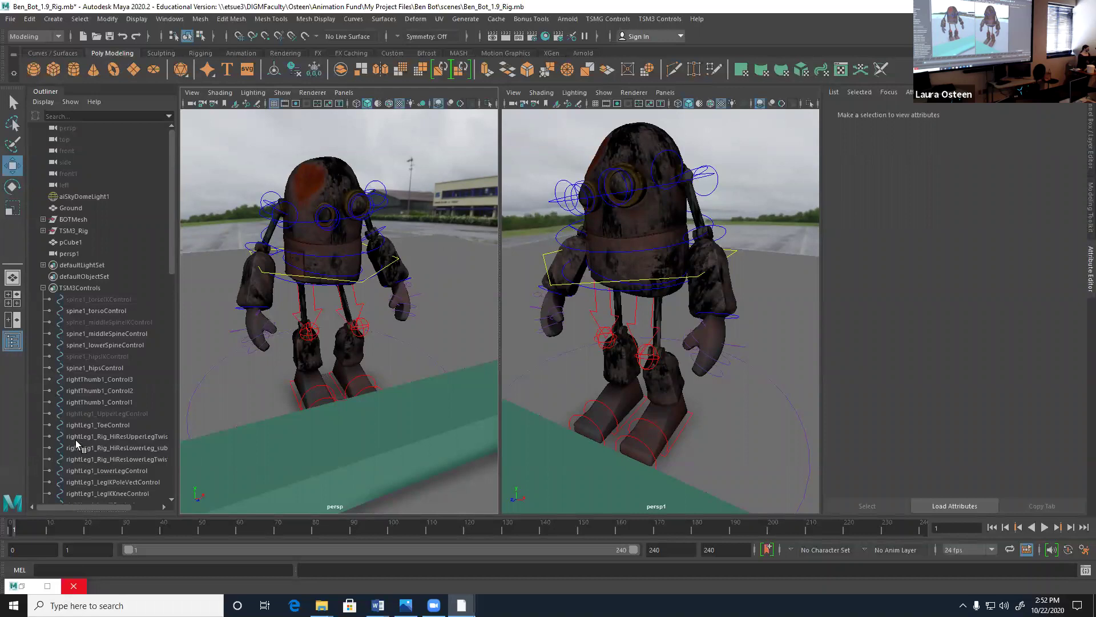
left_click(85, 529)
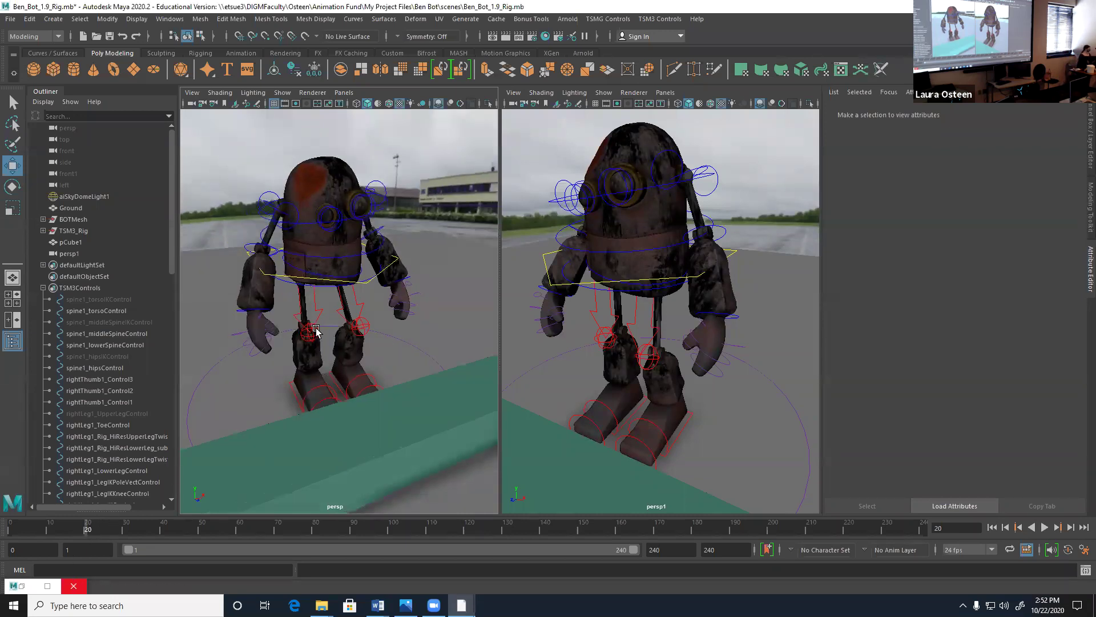
left_click(352, 253)
key("e")
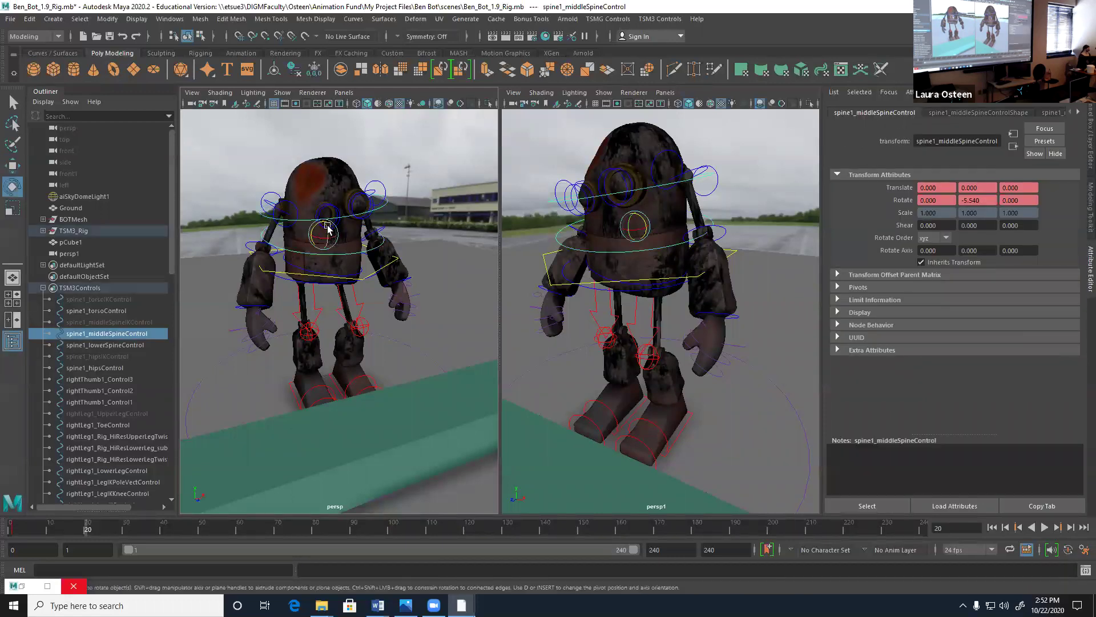
mouse_move(325, 229)
left_mouse_down()
mouse_move(336, 208)
mouse_move(319, 214)
left_mouse_up()
- Rotate the torso control to about -6.8 degrees in Y and 6.9 in Z, and the lower spine control to about -2.4 in Y
left_click(325, 209)
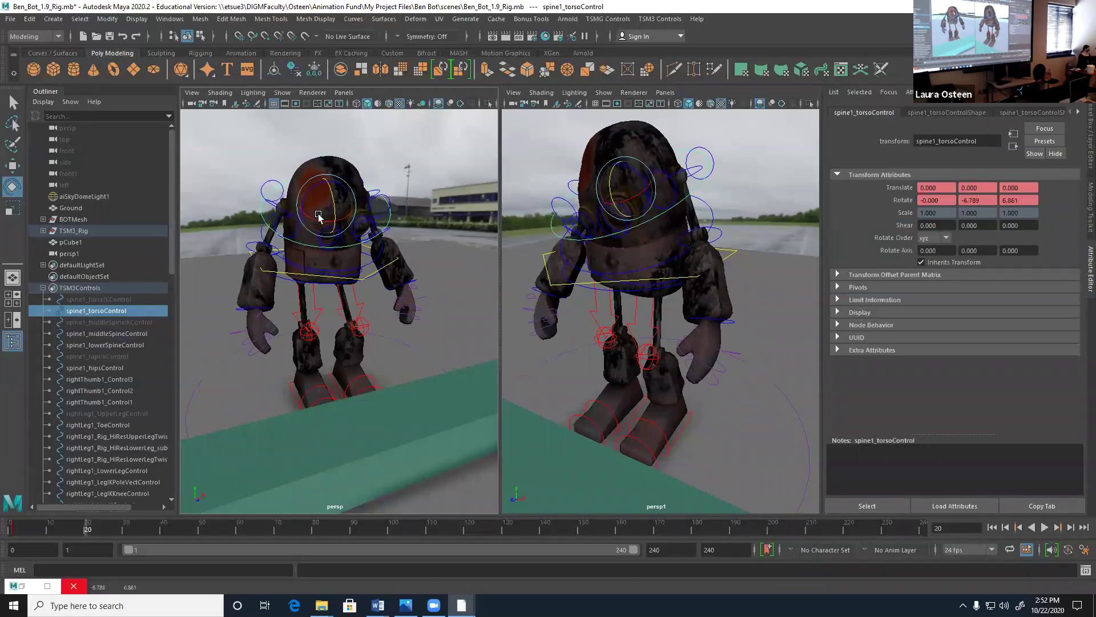
left_click_drag(266, 283, 301, 276, "alt")
left_click_drag(370, 318, 334, 252, "alt")
left_click(354, 277)
left_click(368, 275)
mouse_move(374, 208)
left_mouse_down("alt")
mouse_move(372, 219)
mouse_move(355, 200)
left_mouse_up("alt")
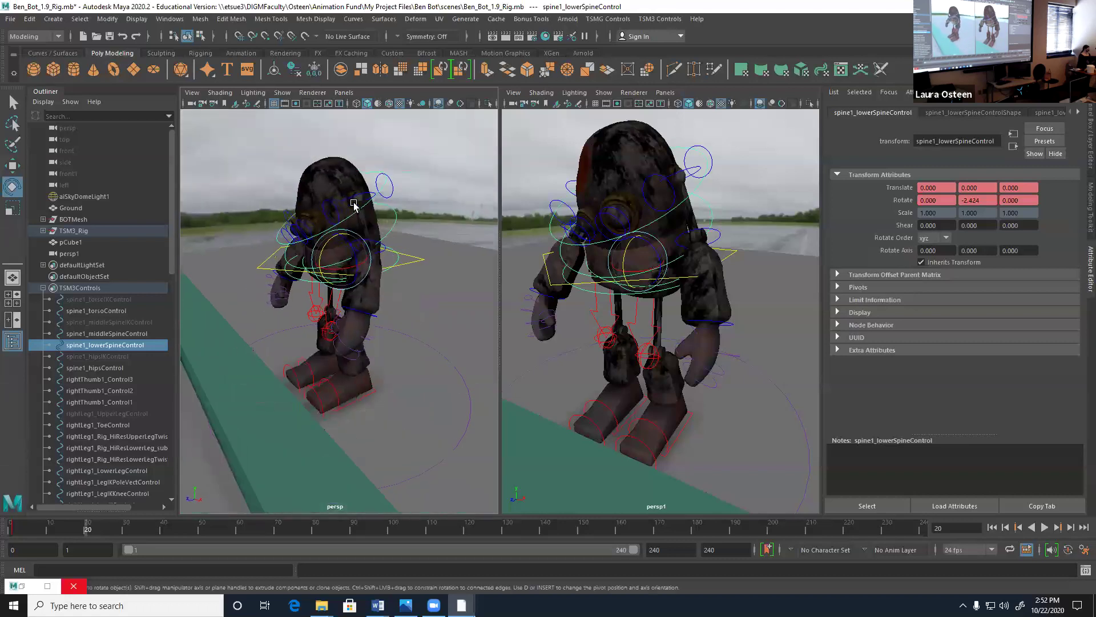
left_click_drag(303, 295, 394, 295, "alt")
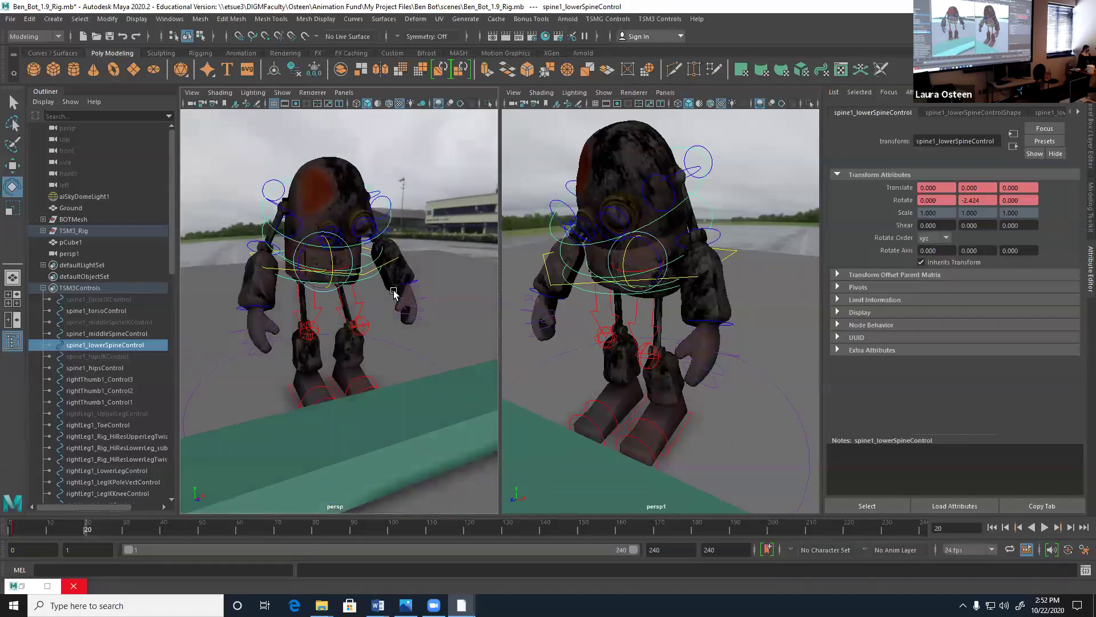
- Swing the left arm back by rotating the left upper arm control to about 20.6 degrees in Y
left_click(680, 169)
left_click(680, 170)
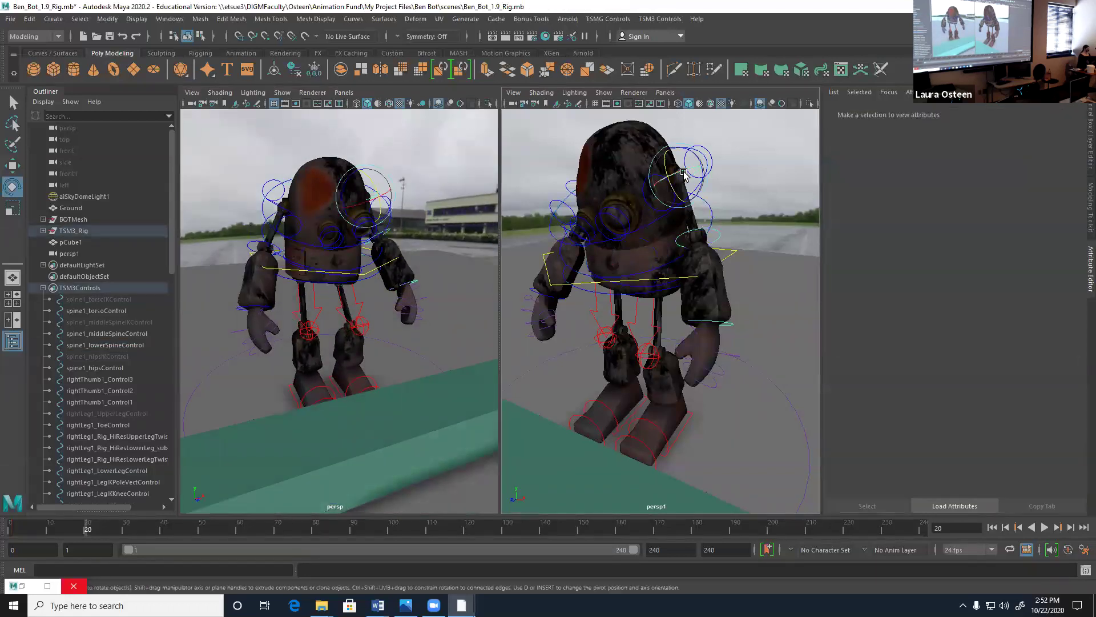
left_click_drag(680, 172, 681, 197)
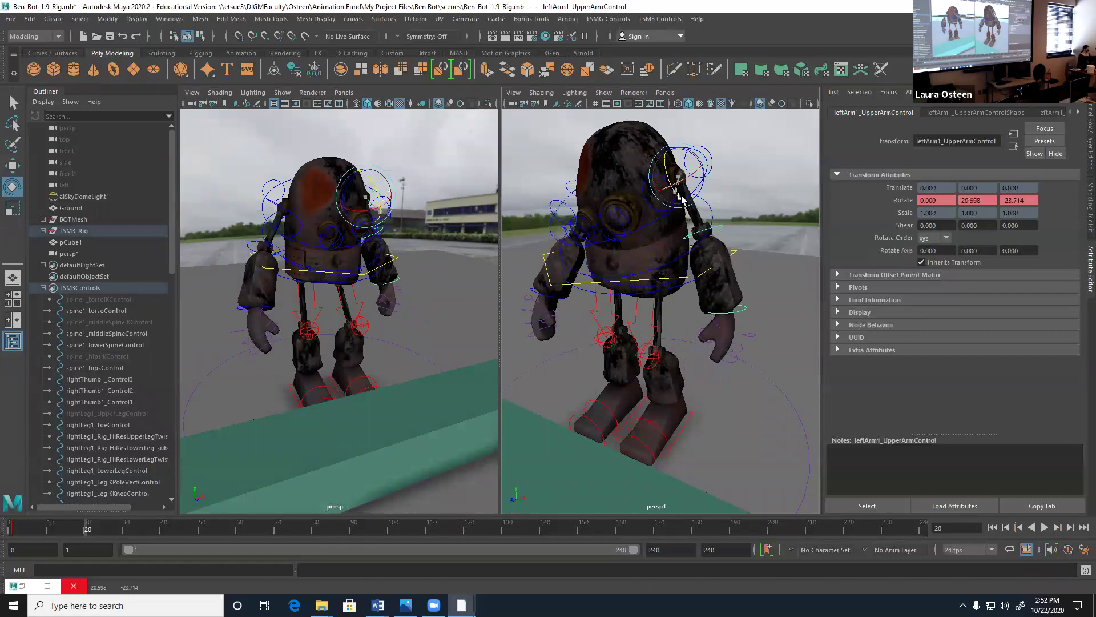
- Swing the right upper arm forward and bend the right lower arm
left_click(288, 221)
mouse_move(287, 224)
left_mouse_down()
mouse_move(268, 240)
mouse_move(279, 233)
left_mouse_up()
left_click(256, 239)
- Bend the left elbow by rotating the left lower arm control to about -33.4 degrees in Y
left_click(694, 244)
left_click_drag(707, 234, 713, 289)
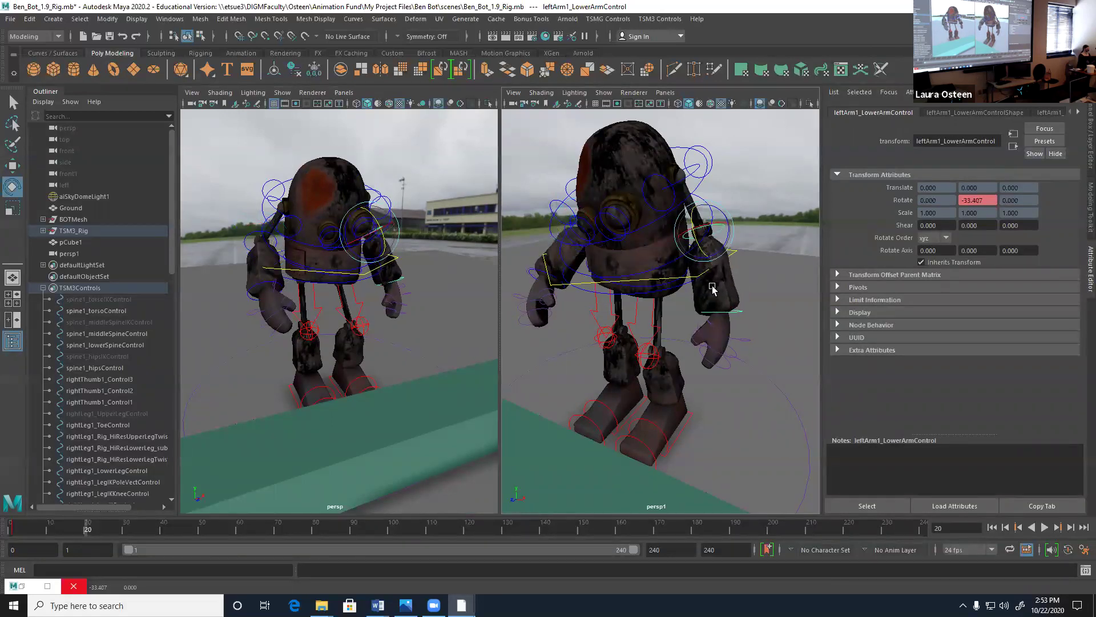
left_click(730, 317)
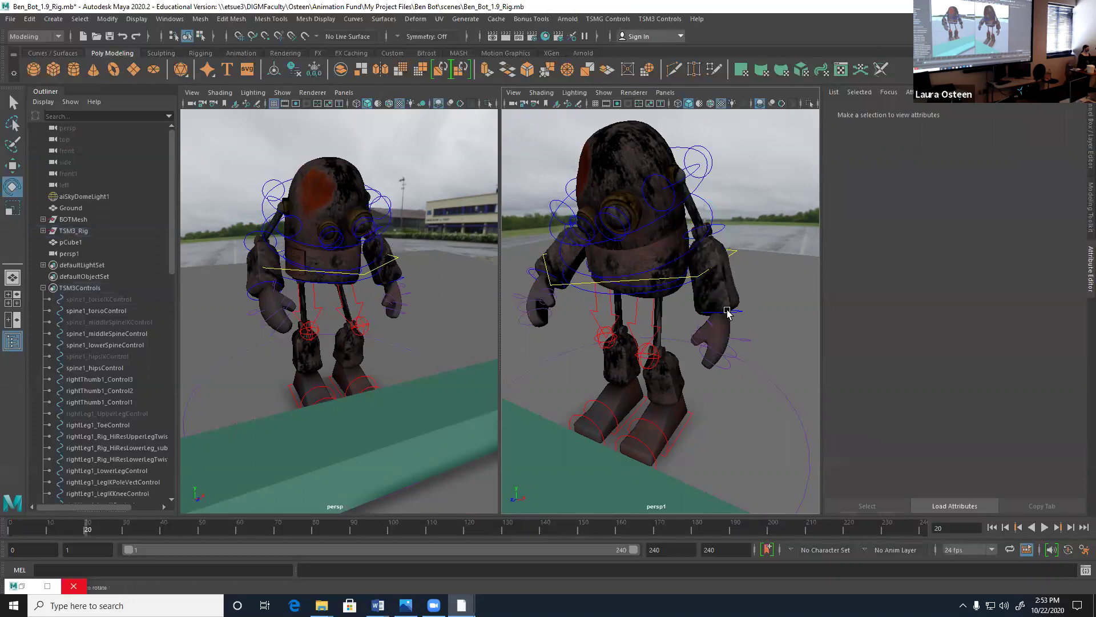
- Rotate the right hand control to about 31.9, -31.1 and -0.2 degrees, and the third right finger control to about 9.7 degrees in Z
left_click(256, 285)
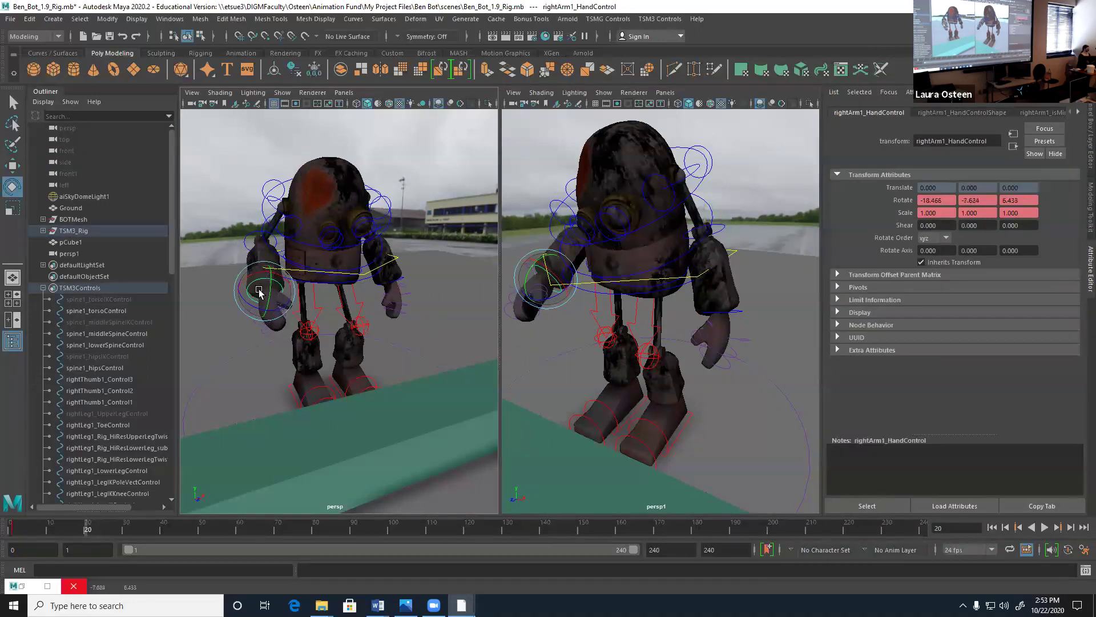
left_click_drag(265, 285, 258, 294)
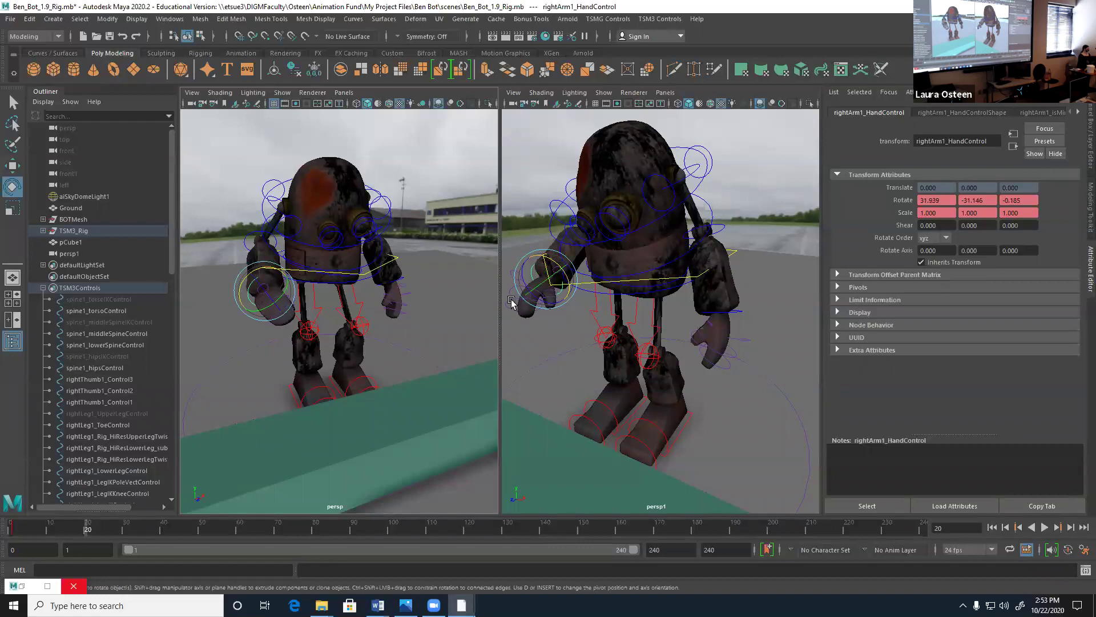
left_click(511, 303)
left_click_drag(511, 308, 558, 341)
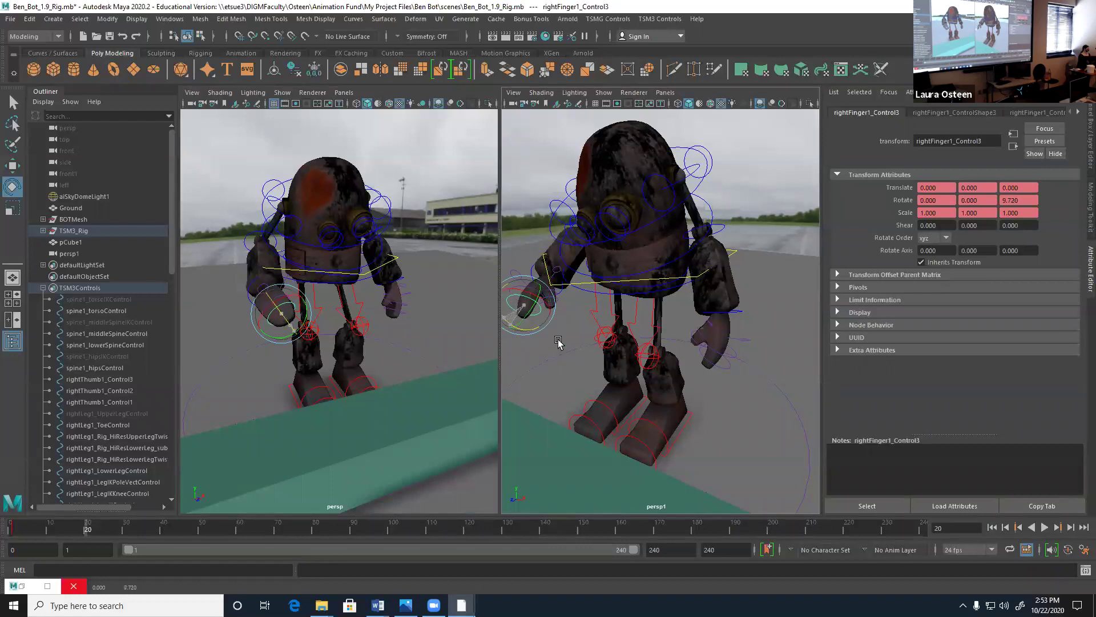
- Rotate the first left finger control to about -4.6 degrees in Z, and the first left thumb control to about 17.6 in Y and -14.4 in Z
left_click(736, 330)
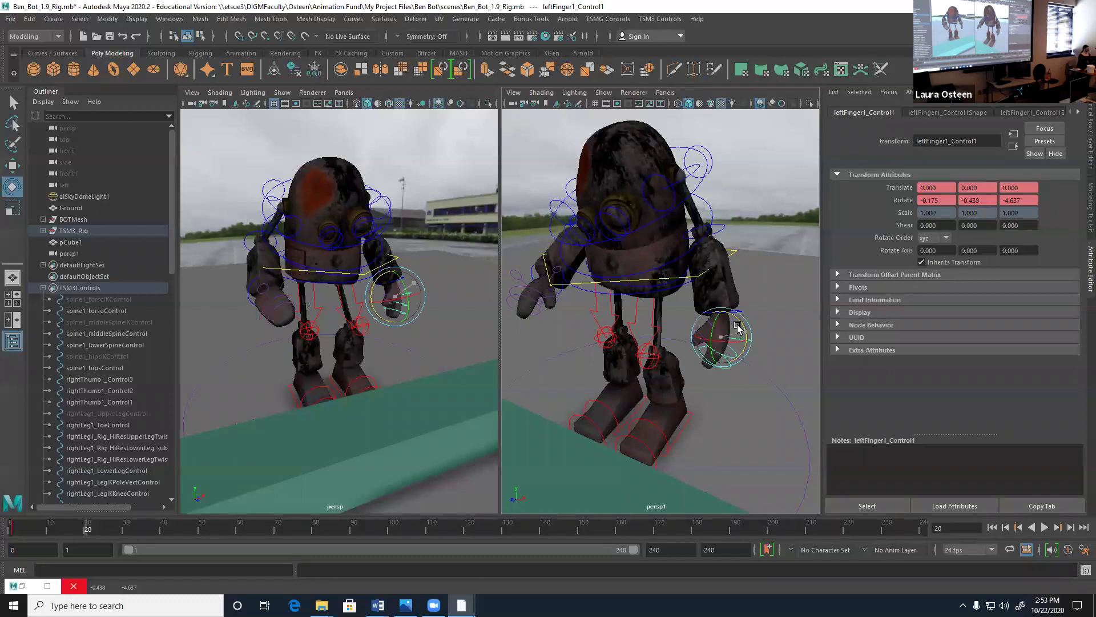
left_click(710, 323)
left_click(705, 333)
left_click_drag(712, 350, 757, 322)
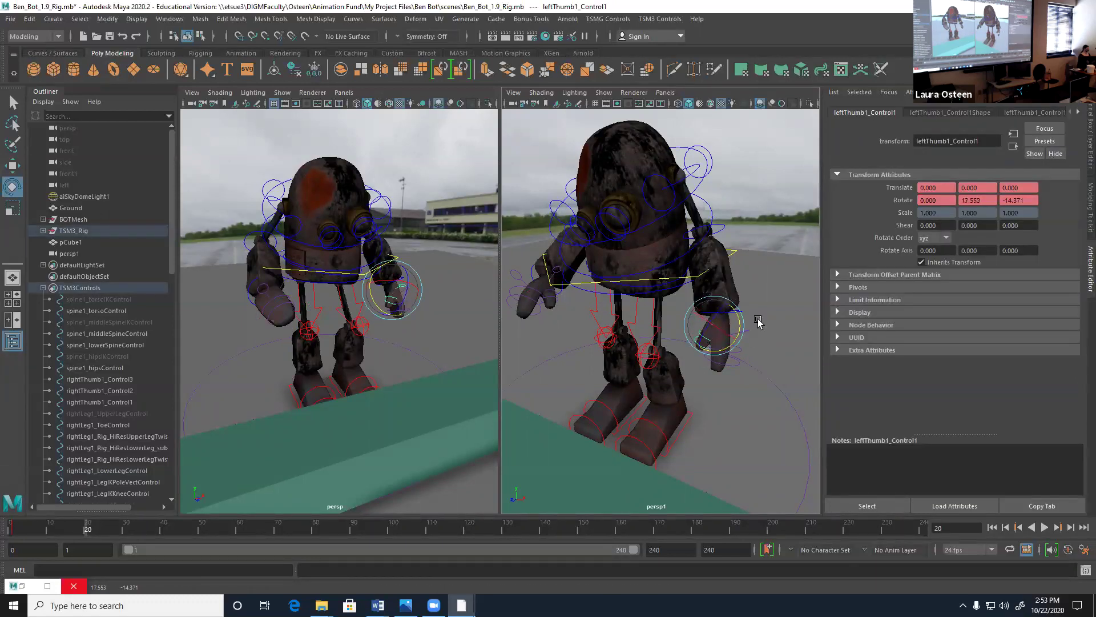
- Lift the left heel by rotating its IK heel control to about 17 degrees in X
left_click(330, 383)
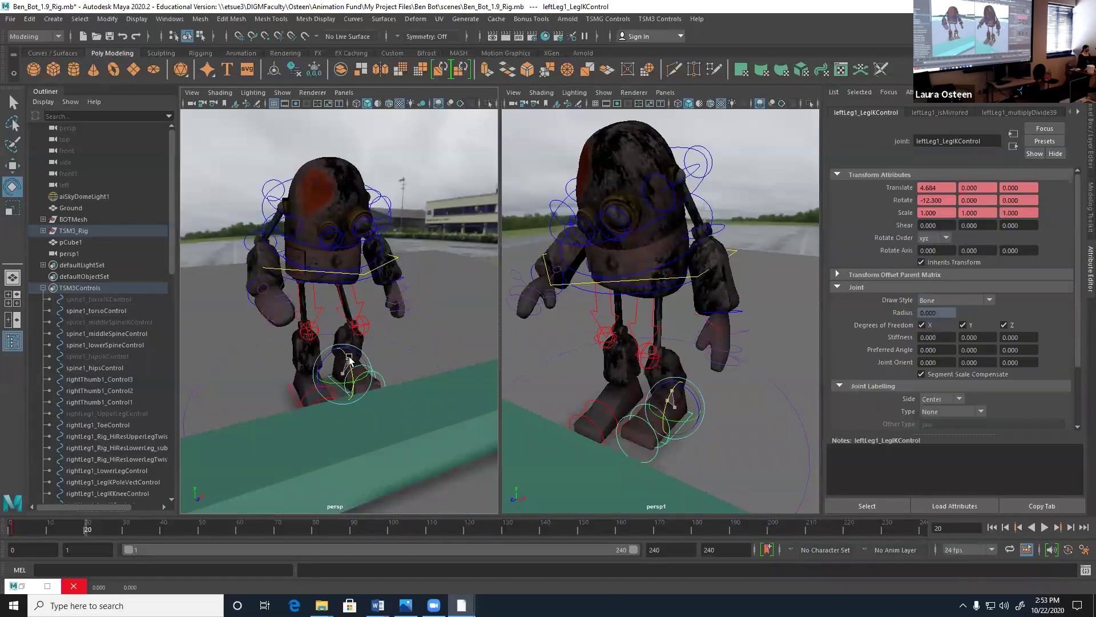
left_click(357, 370)
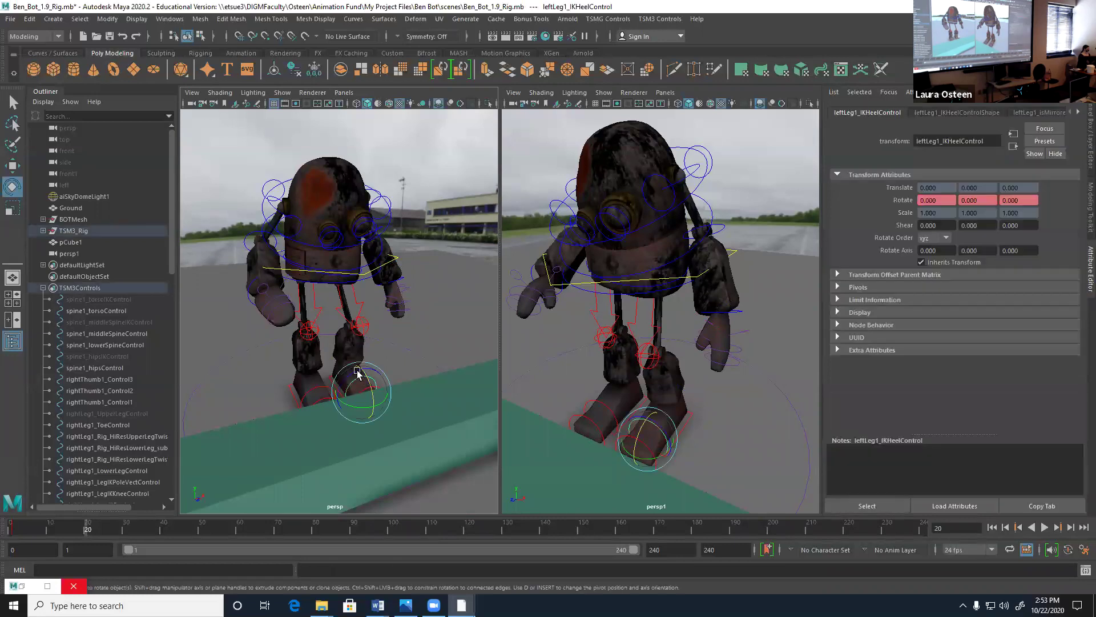
left_click_drag(364, 382, 379, 377)
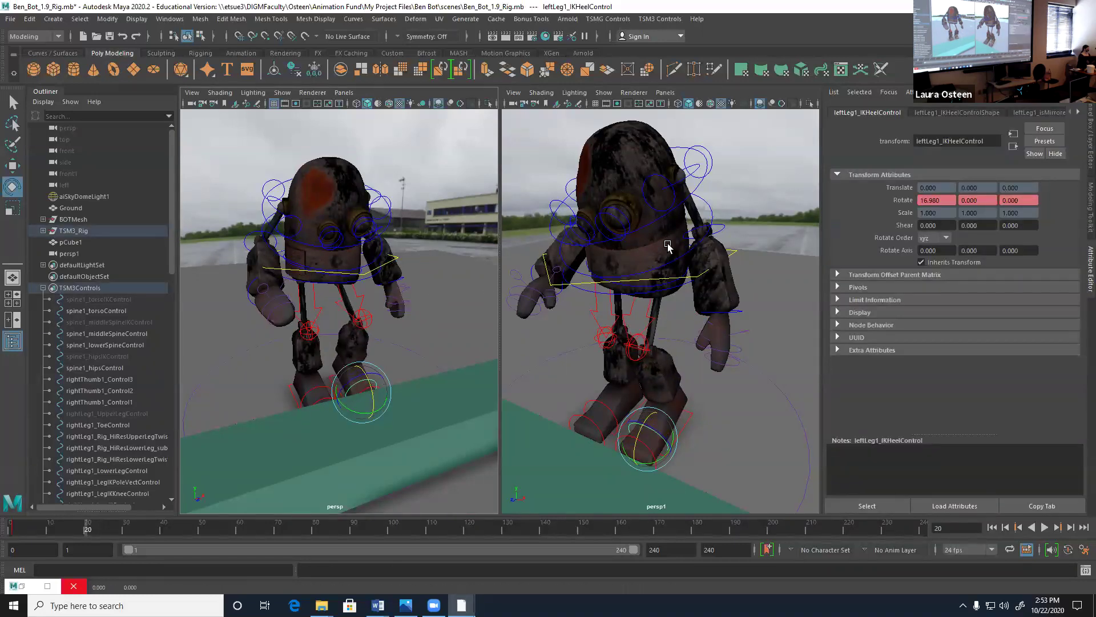
- Rotate the torso control to about 1.4, -6.6 and -5.2 degrees, and key all rig controls at frame 20
left_click(303, 246)
left_click_drag(313, 200, 315, 197)
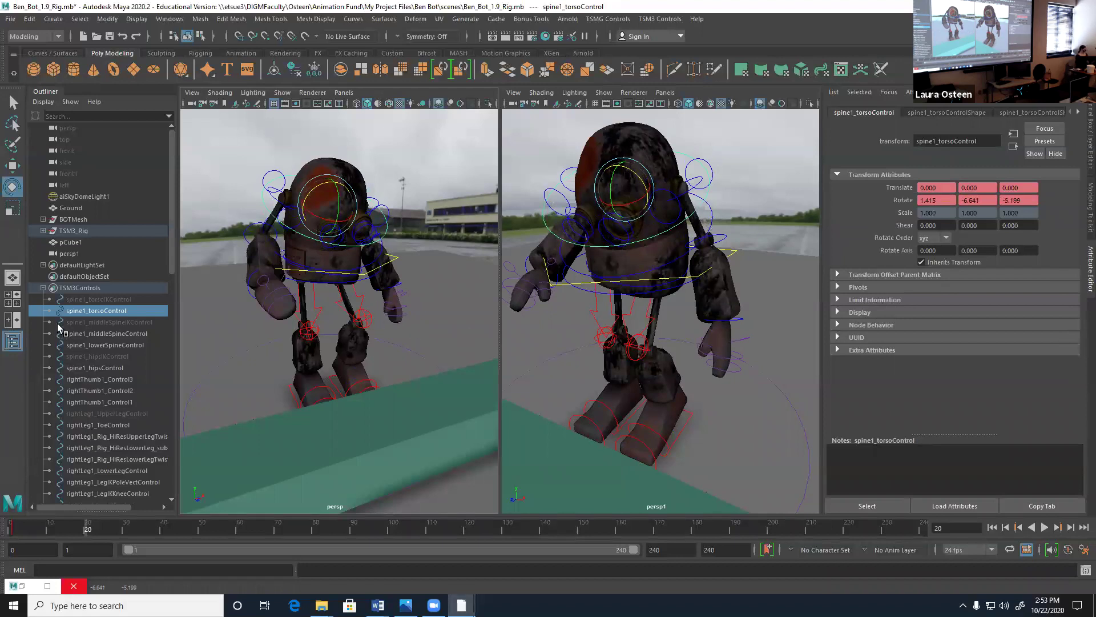
left_click(86, 299)
scroll(97, 399, "down", 12)
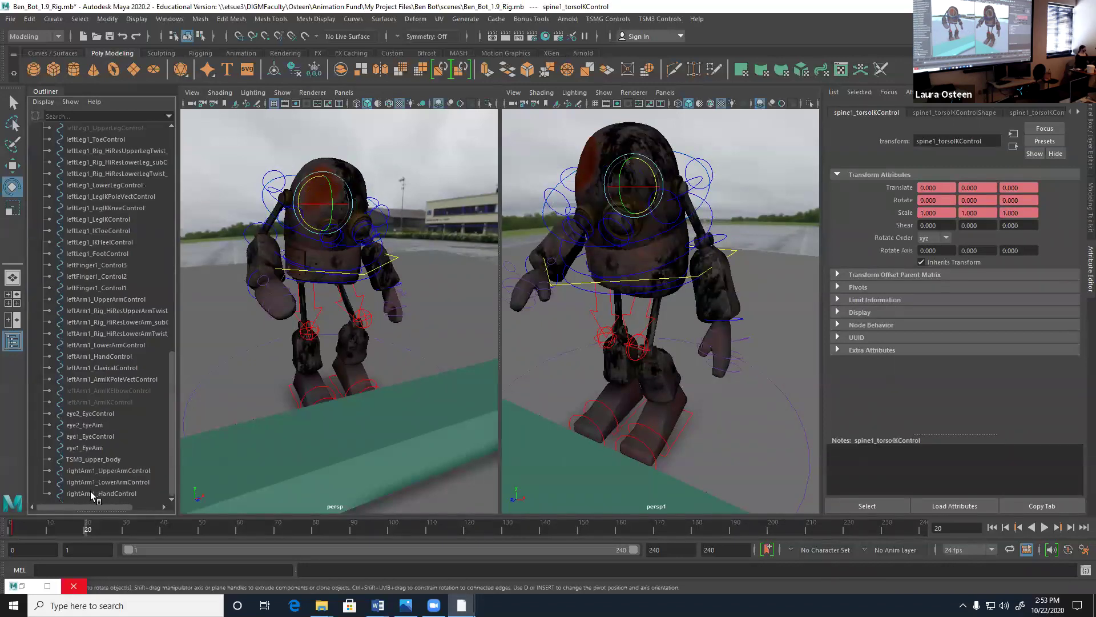
left_click(90, 492, "shift")
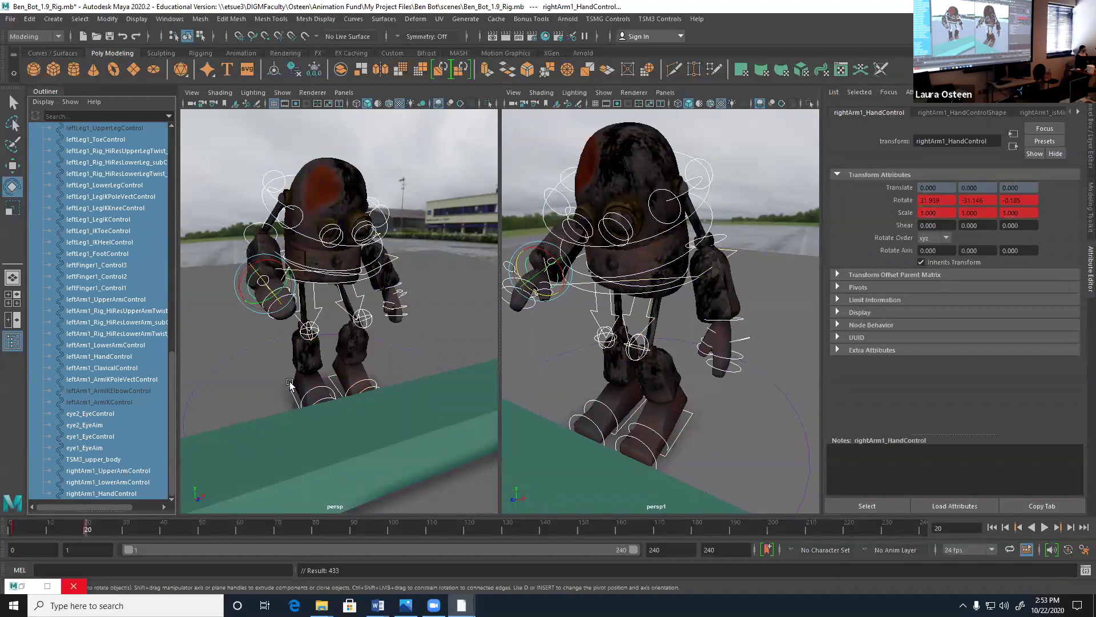
left_click(290, 384)
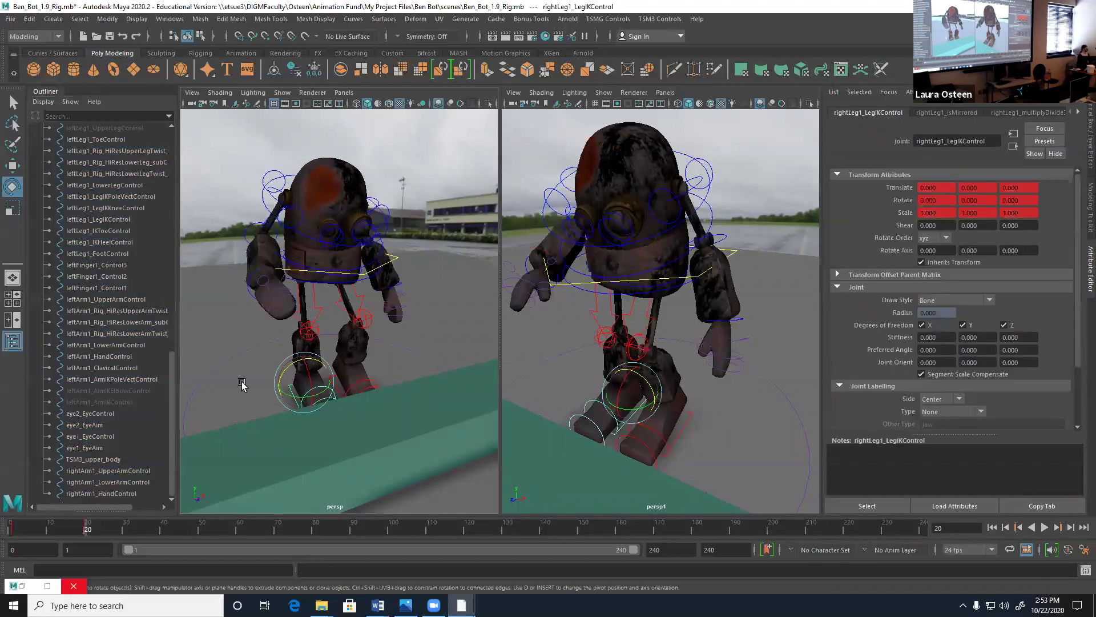
- Compare the robot's starting pose at frames 1 and 2 with the forward-leaning pose at frame 20
left_click(317, 335)
key("alt+shift+v")
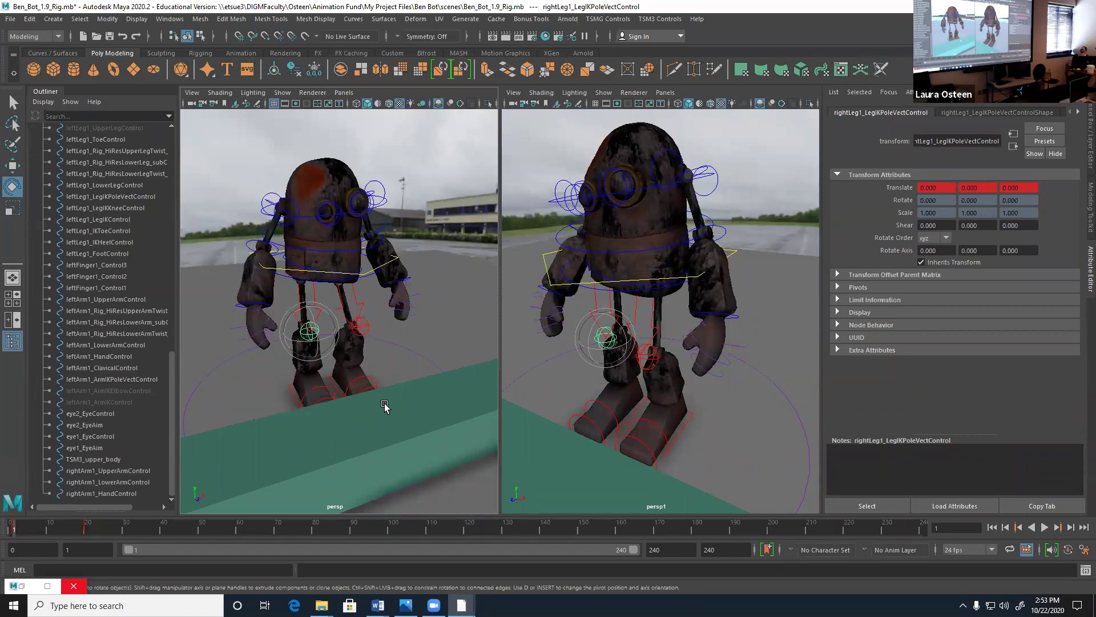
key(".")
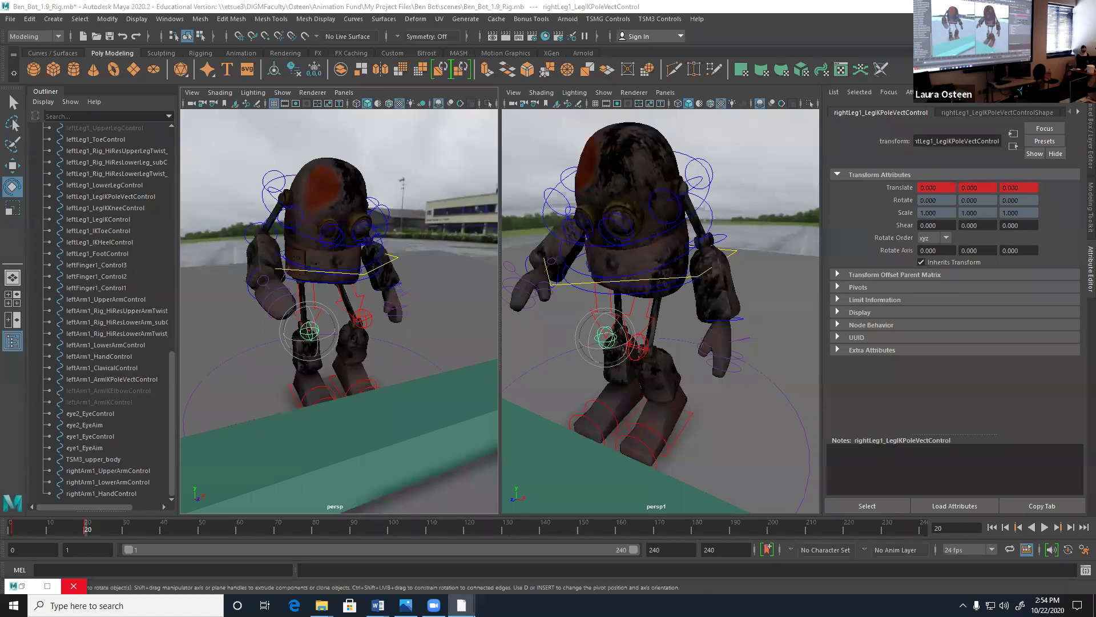
left_click(15, 530)
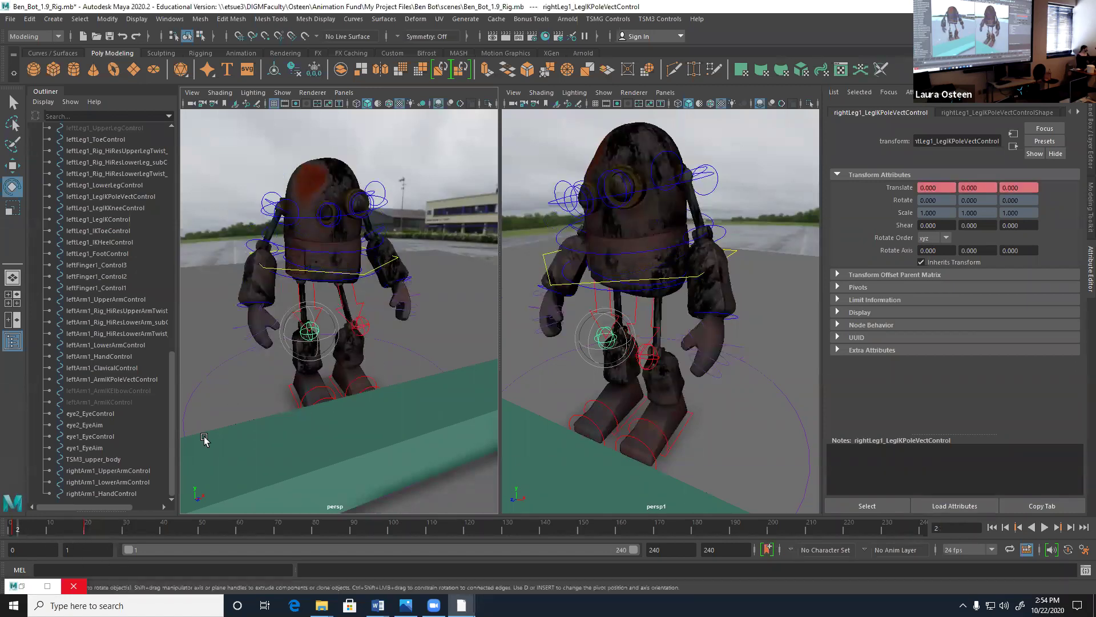
left_click(88, 528)
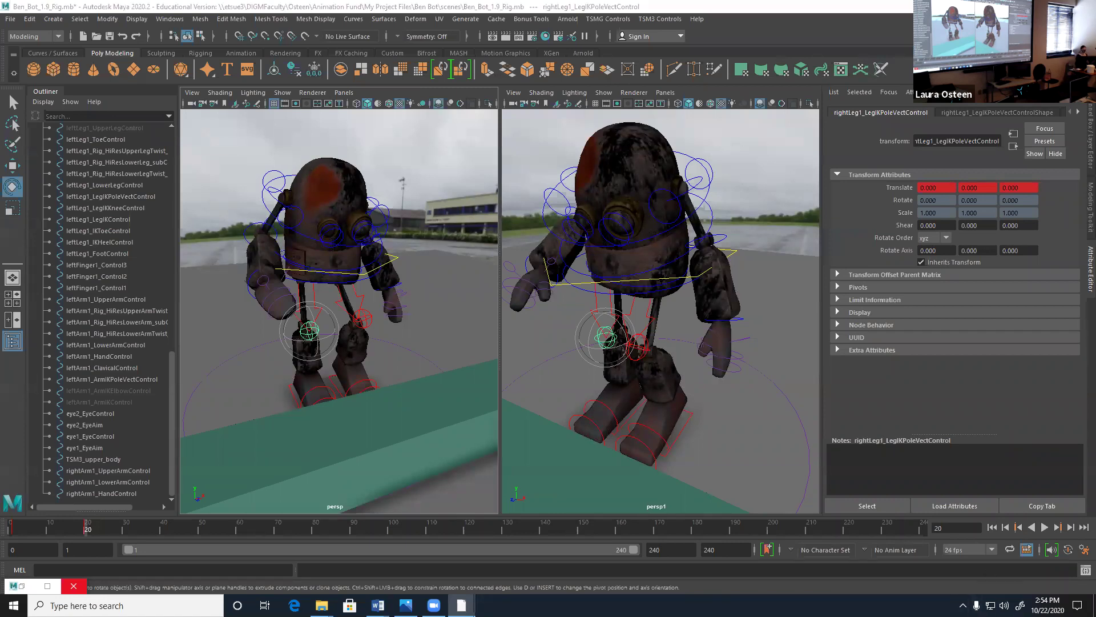
- At frame 30, rotate the torso control, and rotate the middle spine control to about -1.6, -12.1 and 4.4 degrees
left_click(126, 534)
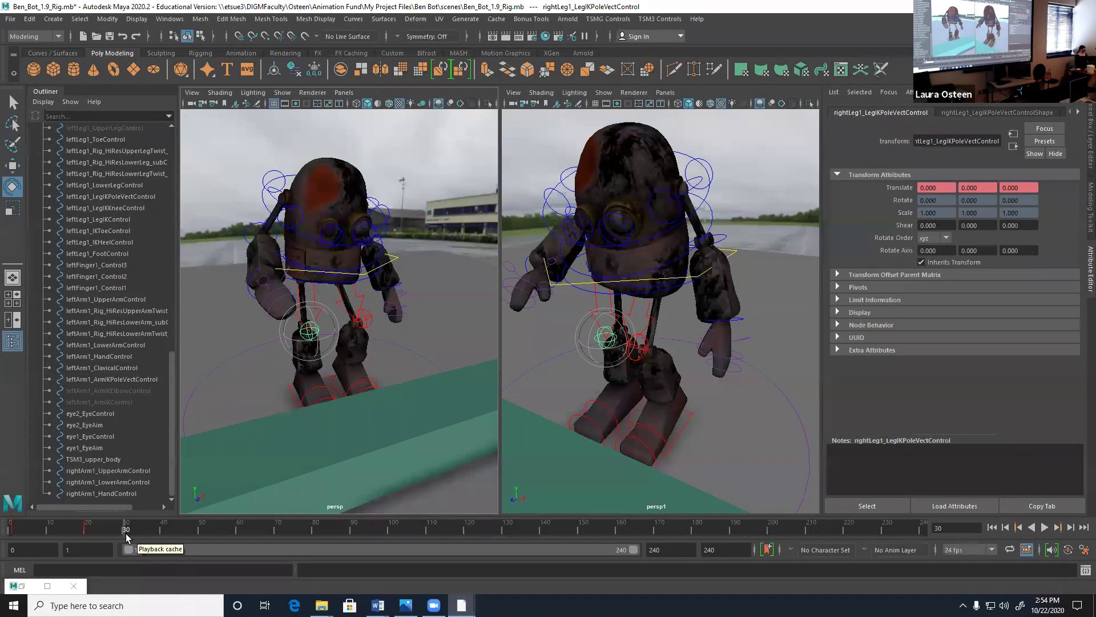
left_click(304, 240)
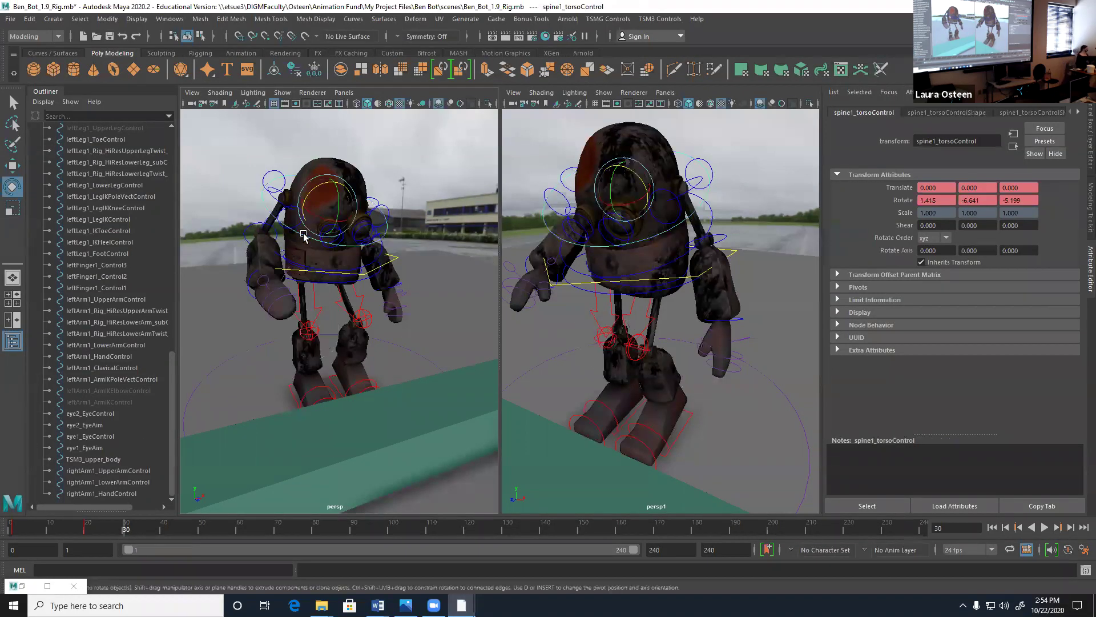
left_click_drag(309, 255, 291, 306, "alt")
left_click_drag(309, 207, 329, 231)
left_click(285, 263)
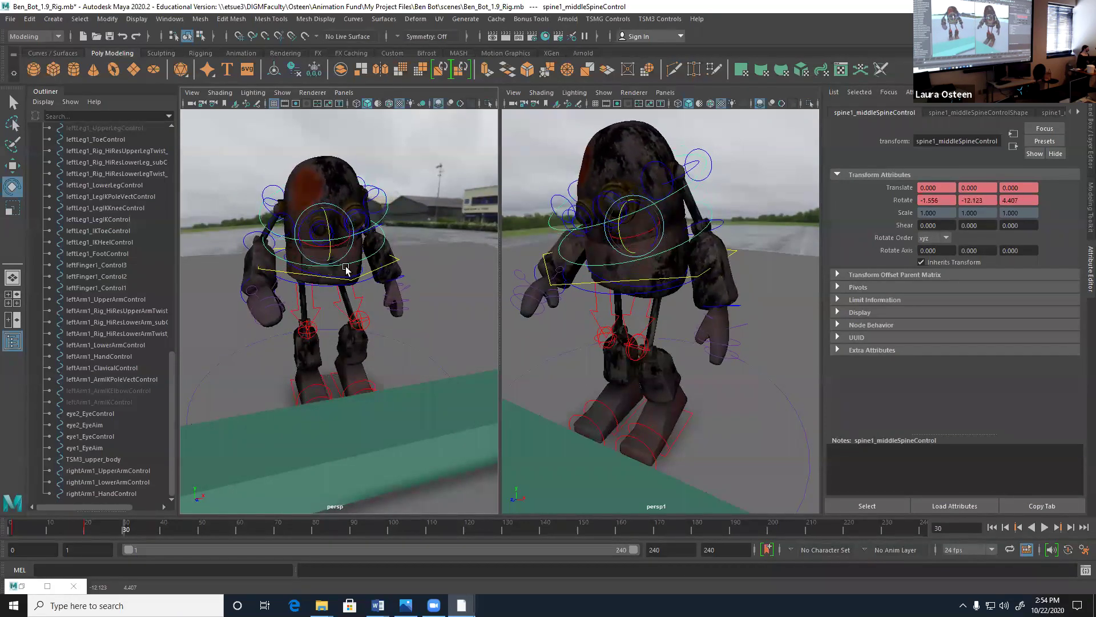
- Move the left leg IK control to about 4.7 in X and 7.6 in Y, and rotate the left IK heel control to about 38.9 degrees in X
left_click(330, 377)
key("w")
left_click_drag(350, 368, 273, 372)
key("ctrl+z")
left_click_drag(364, 396, 303, 393, "alt")
left_click_drag(367, 369, 306, 436)
left_click(324, 389)
key("e")
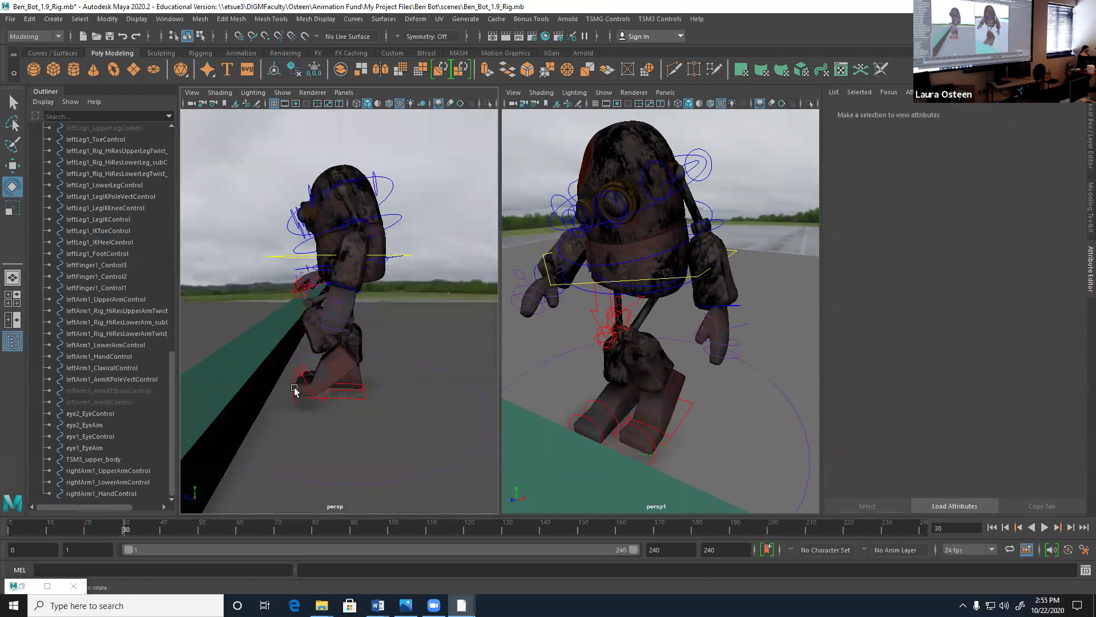
left_click(291, 384)
left_click_drag(282, 368, 283, 369)
key("ctrl+z")
- Adjust the left knee's direction by moving the left leg's IK pole vector control along X
mouse_move(336, 408)
left_mouse_down("alt")
mouse_move(419, 404)
mouse_move(337, 411)
mouse_move(337, 399)
left_mouse_up("alt")
scroll(357, 404, "up", 4)
left_click(336, 304)
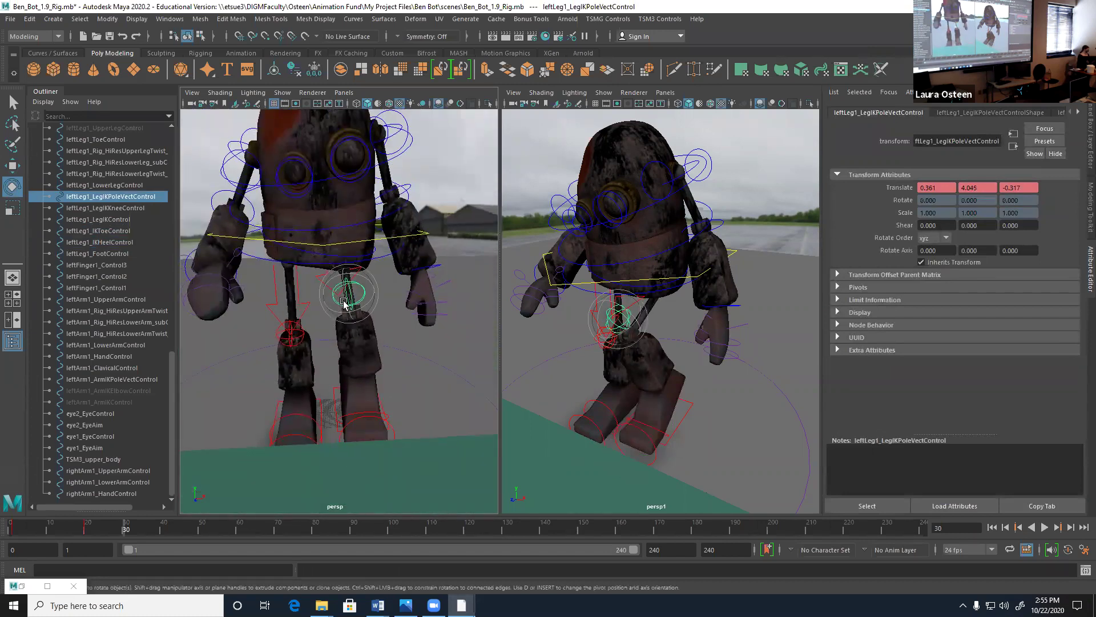
key("w")
left_click_drag(382, 292, 384, 295)
left_click_drag(361, 399, 312, 446, "alt")
left_click(343, 447)
key("e")
key("ctrl+z")
- Straighten the right elbow by rotating the right lower arm control to about -33 degrees in Y
left_click_drag(331, 372, 254, 284, "alt")
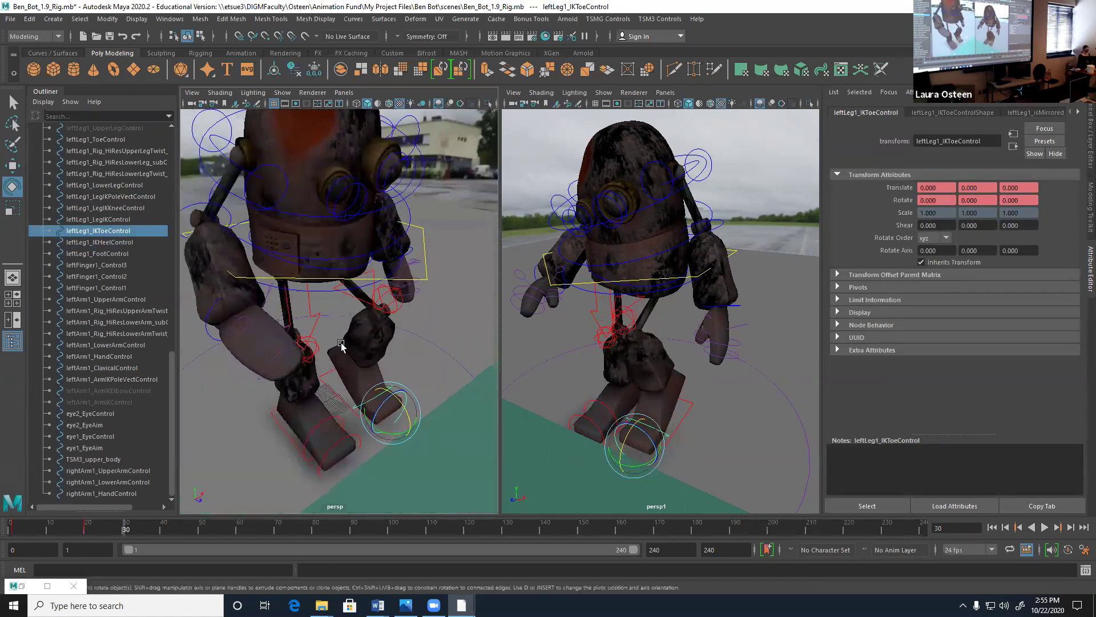
left_click(217, 221)
left_click_drag(217, 222, 344, 259)
right_click_drag(344, 260, 301, 272, "alt")
left_click_drag(301, 272, 367, 279, "alt")
right_click_drag(367, 280, 337, 285, "alt")
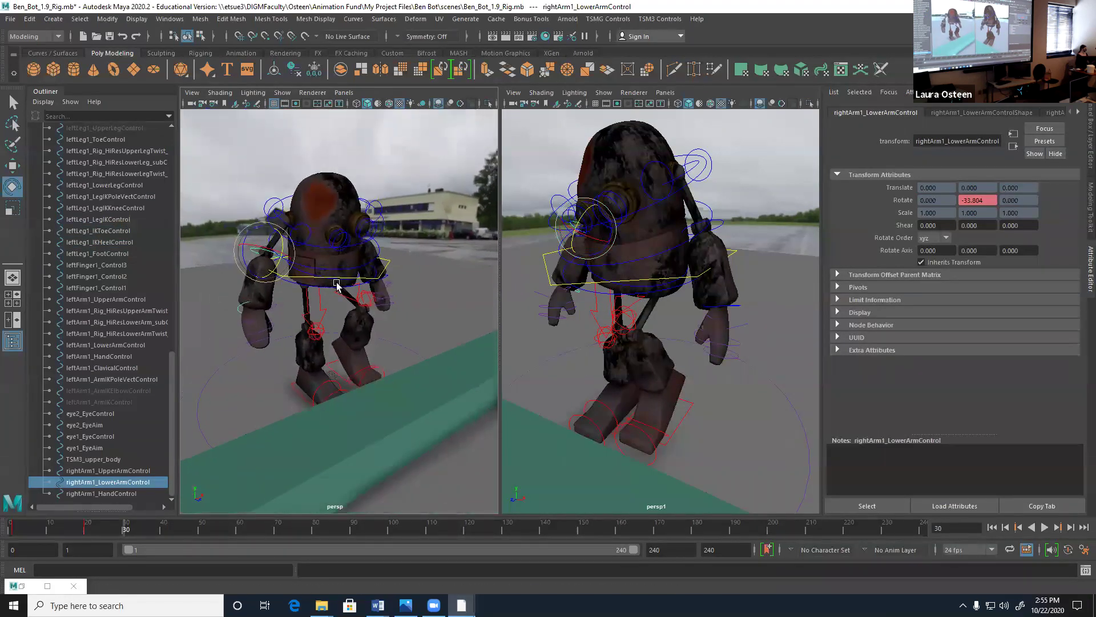
left_click_drag(336, 285, 377, 286, "alt")
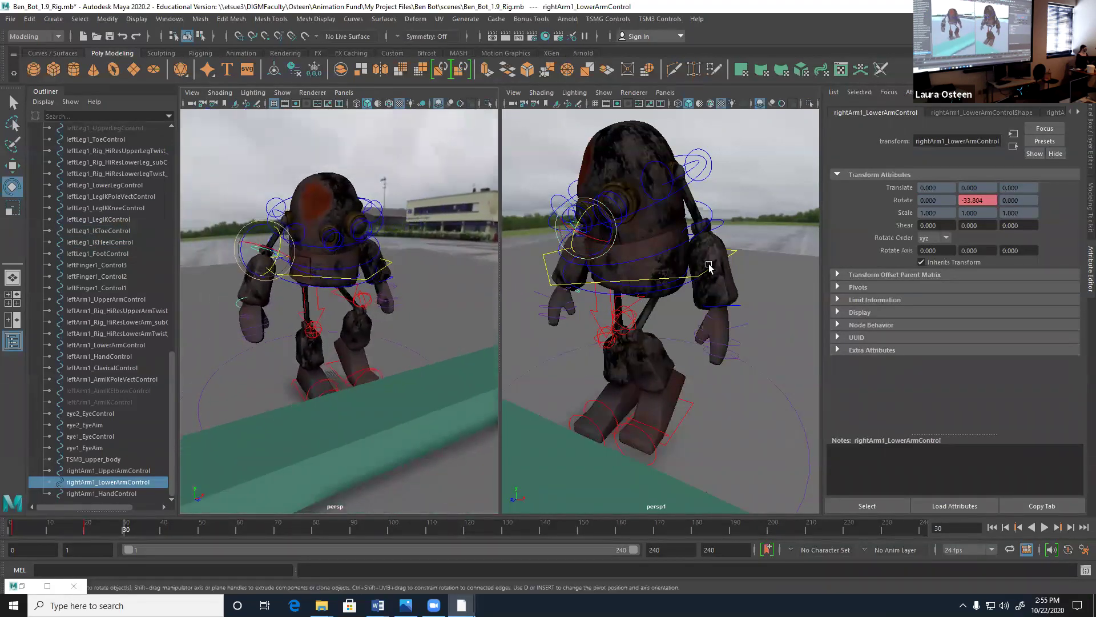
- Rotate the left upper arm control to about 11.6, 17.1 and 11.1 degrees, and the right upper arm control to about 14.5, 5.0 and -18.2
left_click(687, 180)
left_click_drag(683, 154, 678, 147)
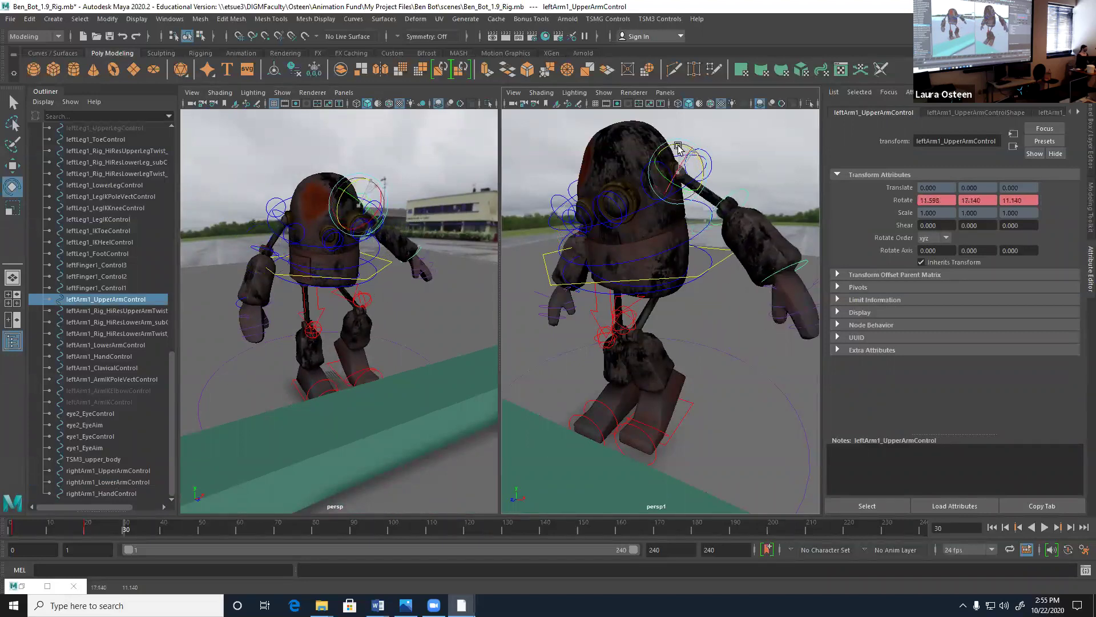
left_click_drag(370, 295, 376, 293, "alt")
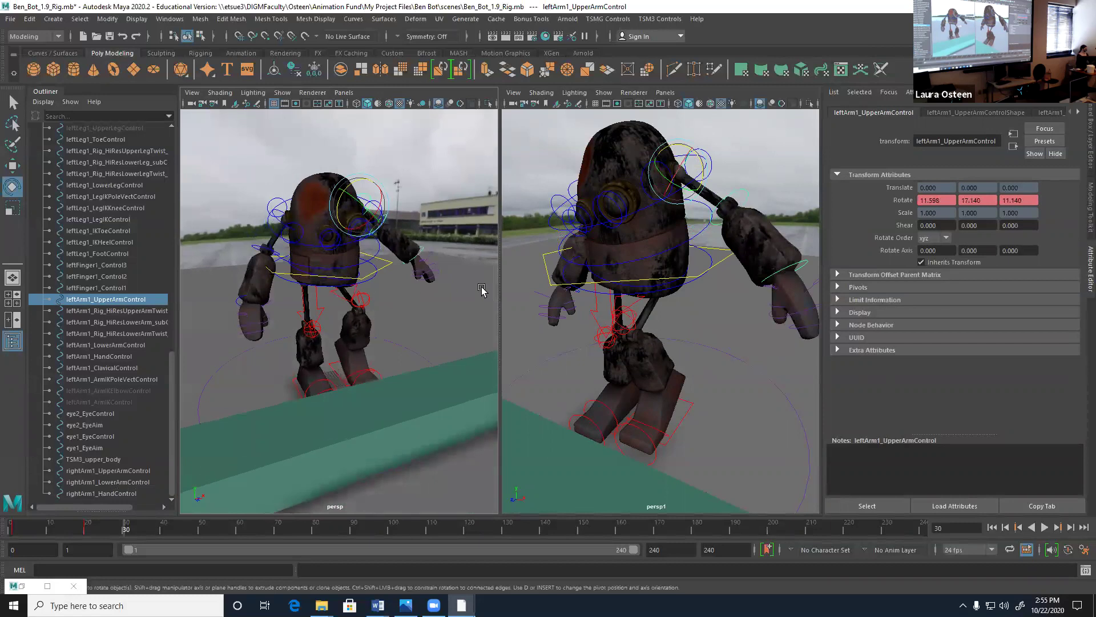
left_click(274, 221)
left_click_drag(290, 229, 298, 219)
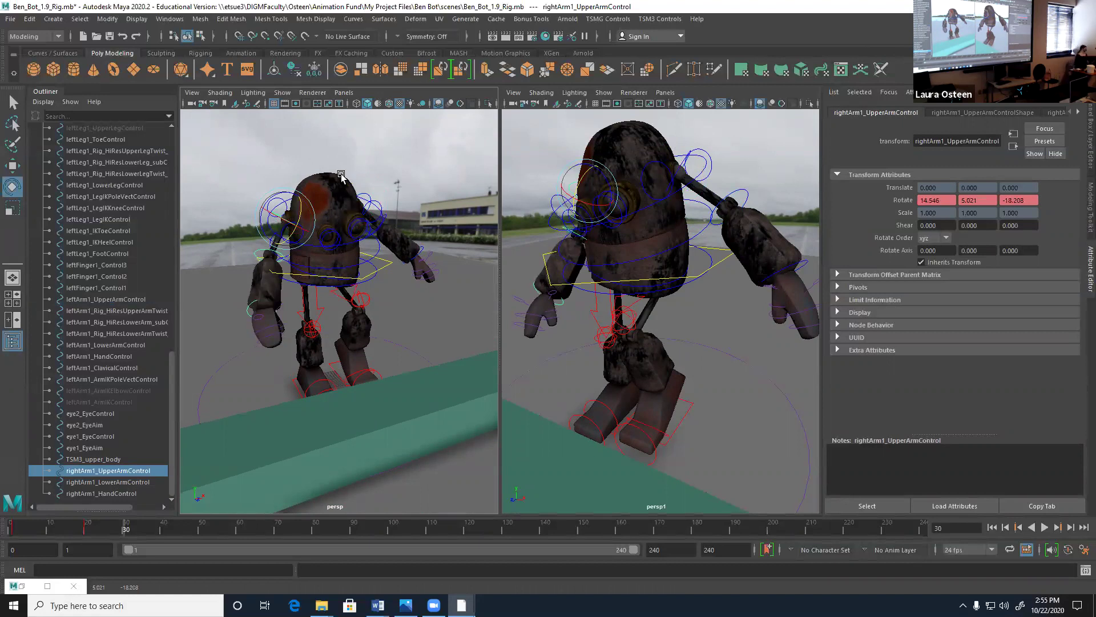
- Tilt the hips control to about -9 degrees in Z, and key all rig controls at frame 30
left_click(358, 274)
left_click_drag(304, 258, 303, 258)
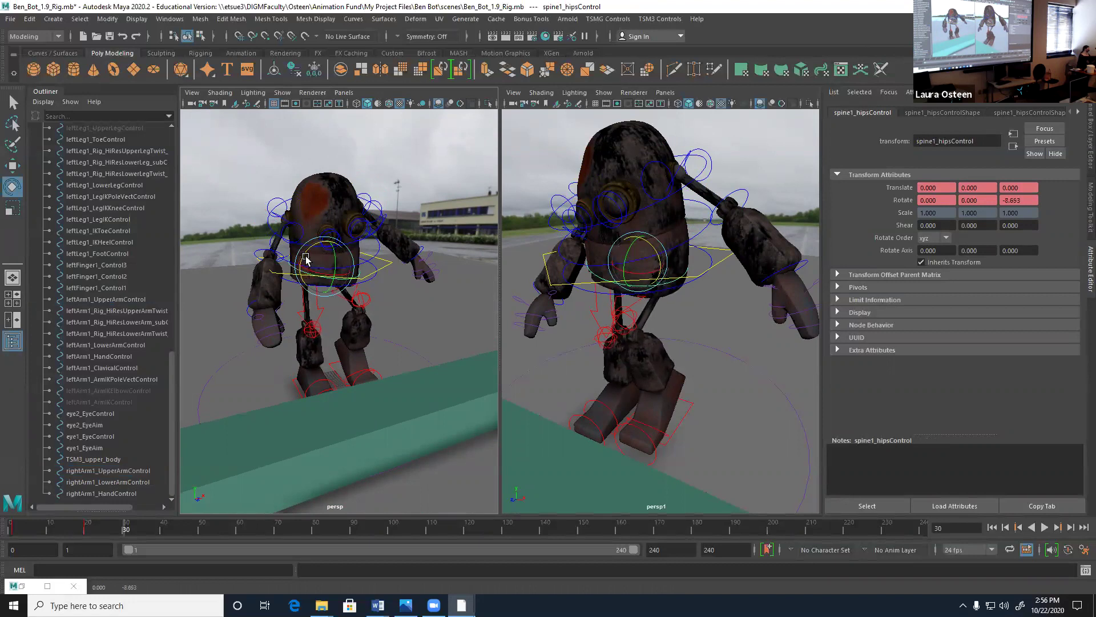
left_click(95, 492)
scroll(126, 394, "up", 15)
left_click(109, 299, "shift")
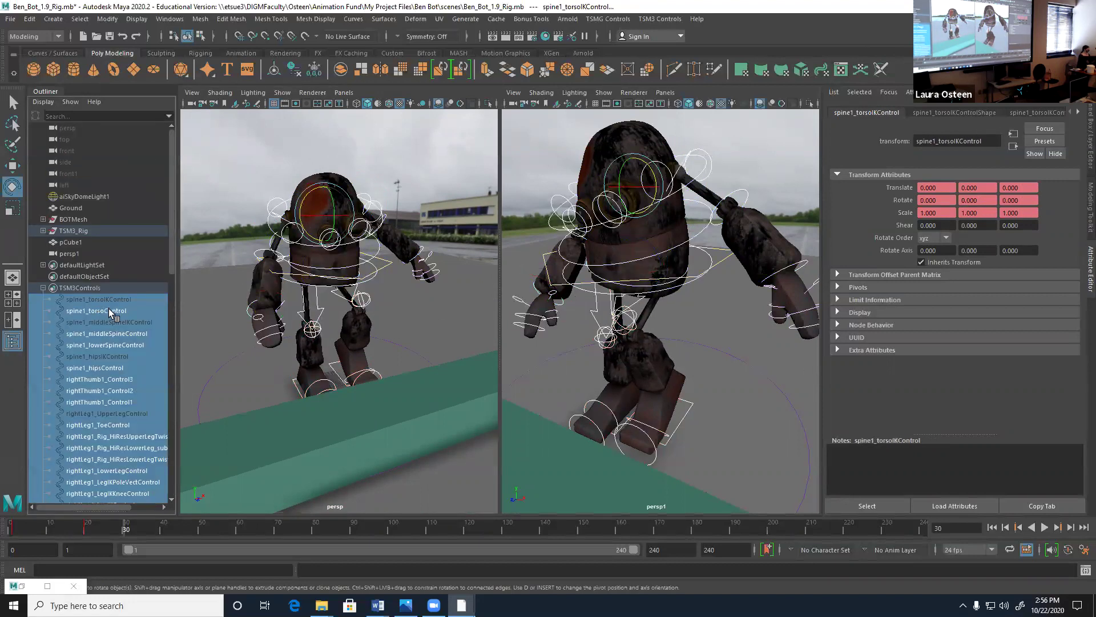
key("s")
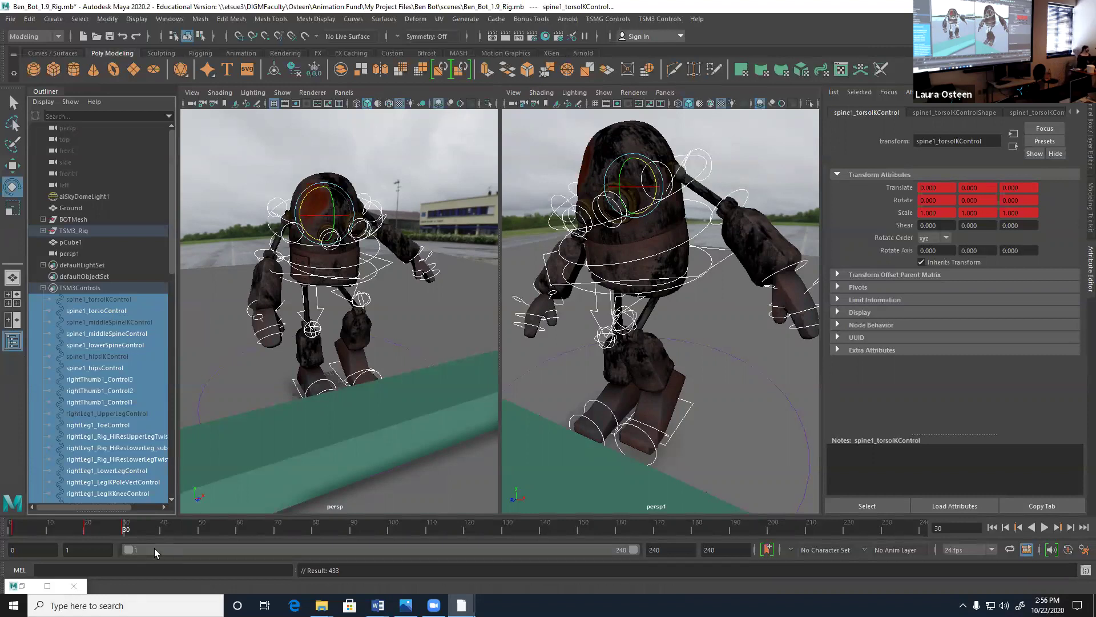
- At frame 40, raise the left foot and step it forward by moving the left leg IK control to about 30 in Y and 39.1 in Z
left_click(159, 526)
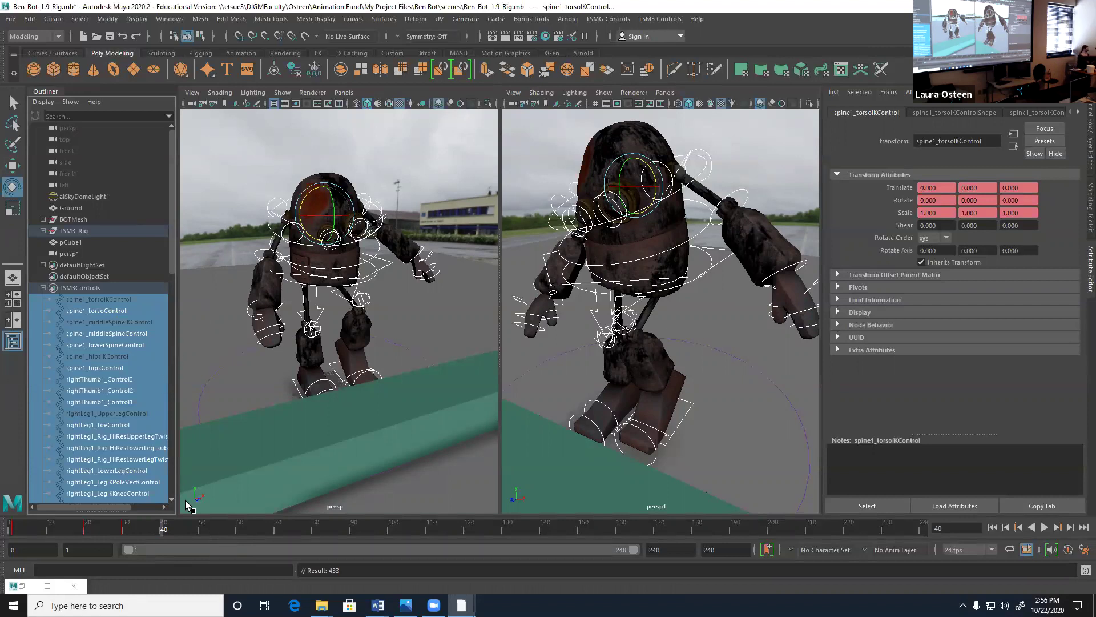
left_click(341, 374)
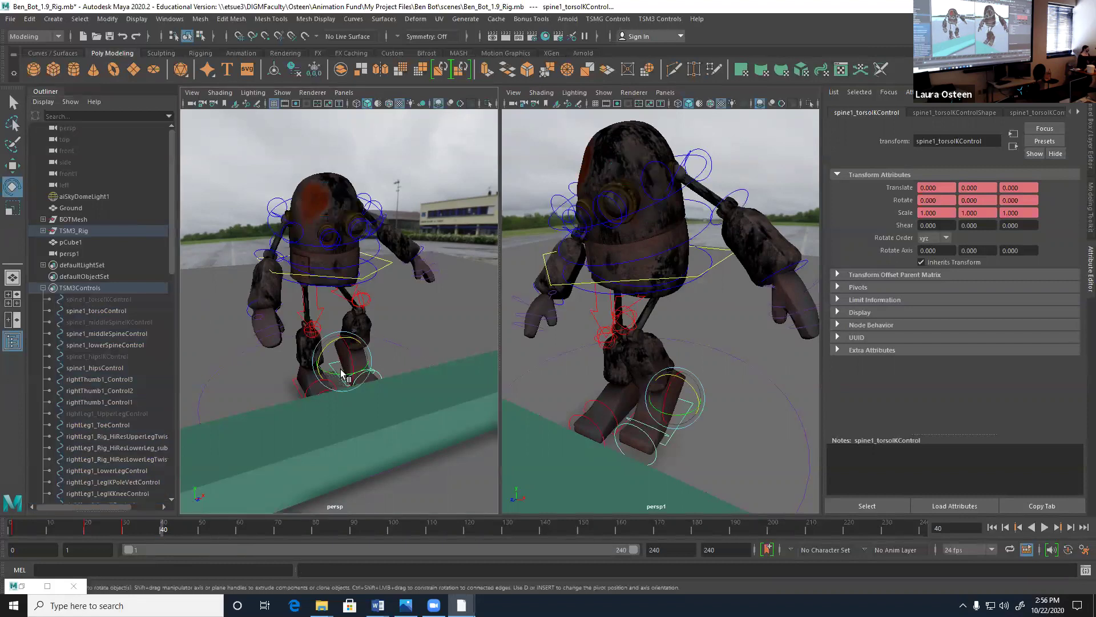
key("w")
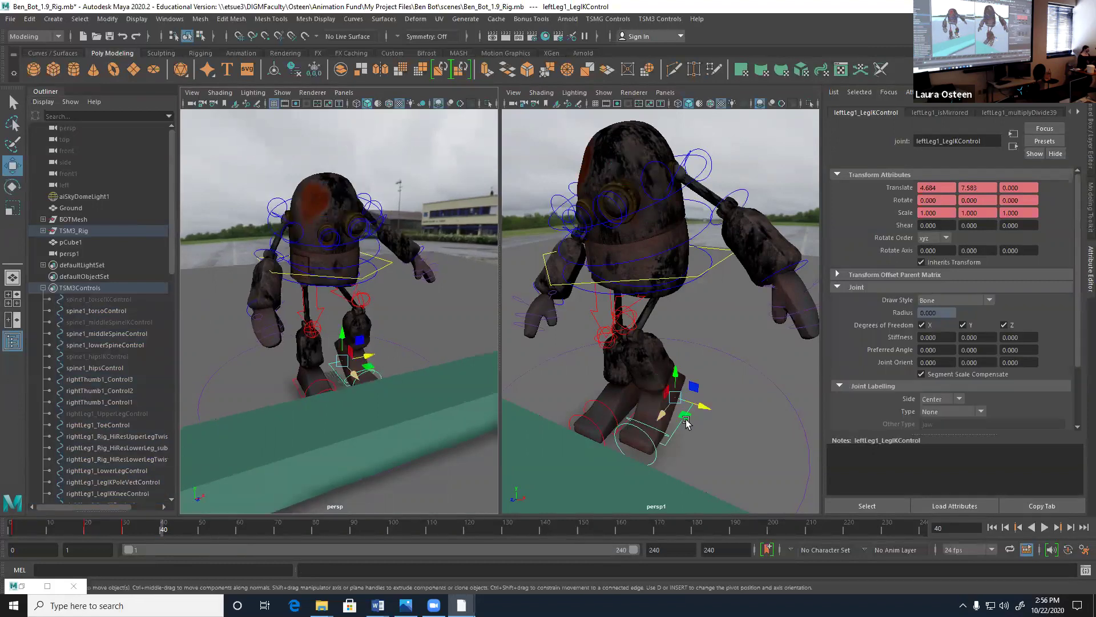
left_click_drag(662, 416, 627, 459)
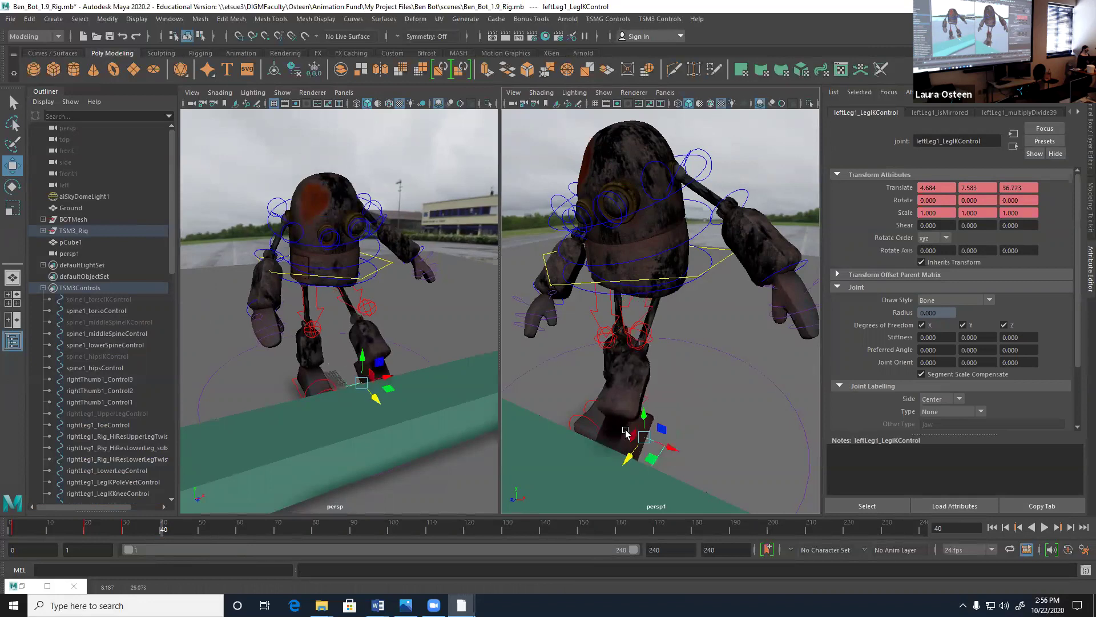
left_click_drag(642, 410, 640, 377)
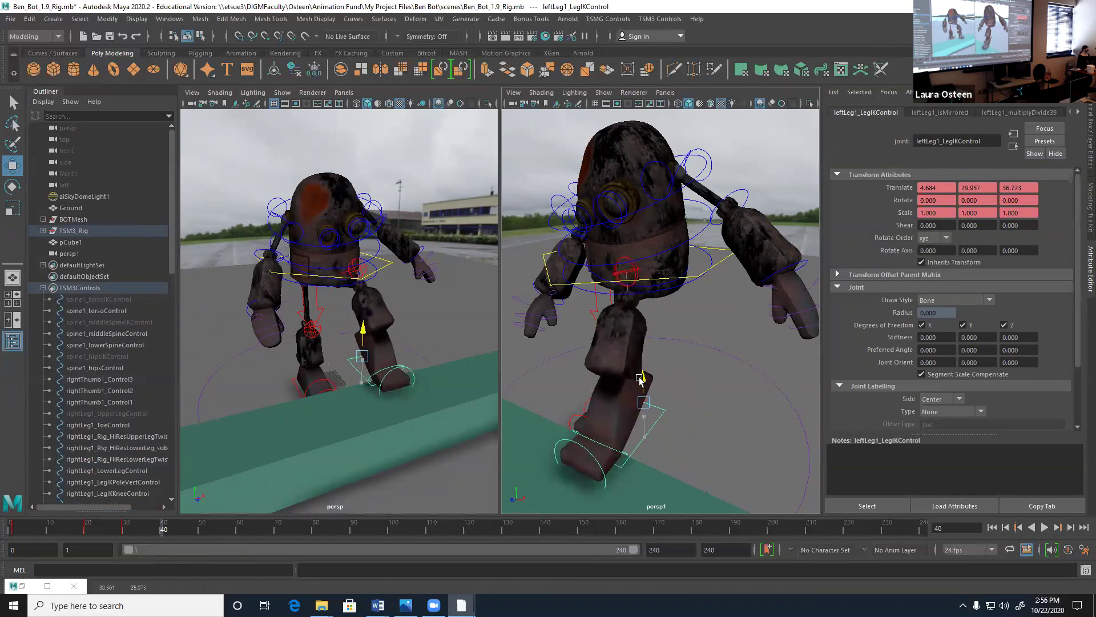
left_click_drag(626, 424, 624, 428)
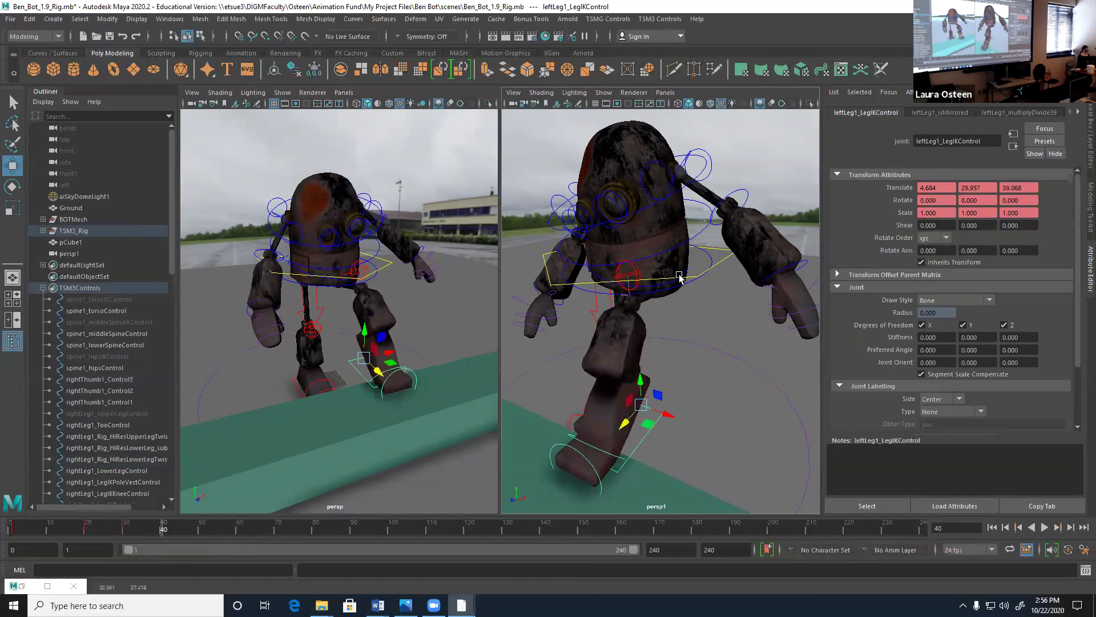
- Move the upper body control to about -1.6 in Y and 16.9 in Z, and rotate the left IK heel control to about -3 degrees in X
left_click(623, 264)
left_click_drag(622, 264, 594, 301)
left_click_drag(348, 346, 399, 351, "alt")
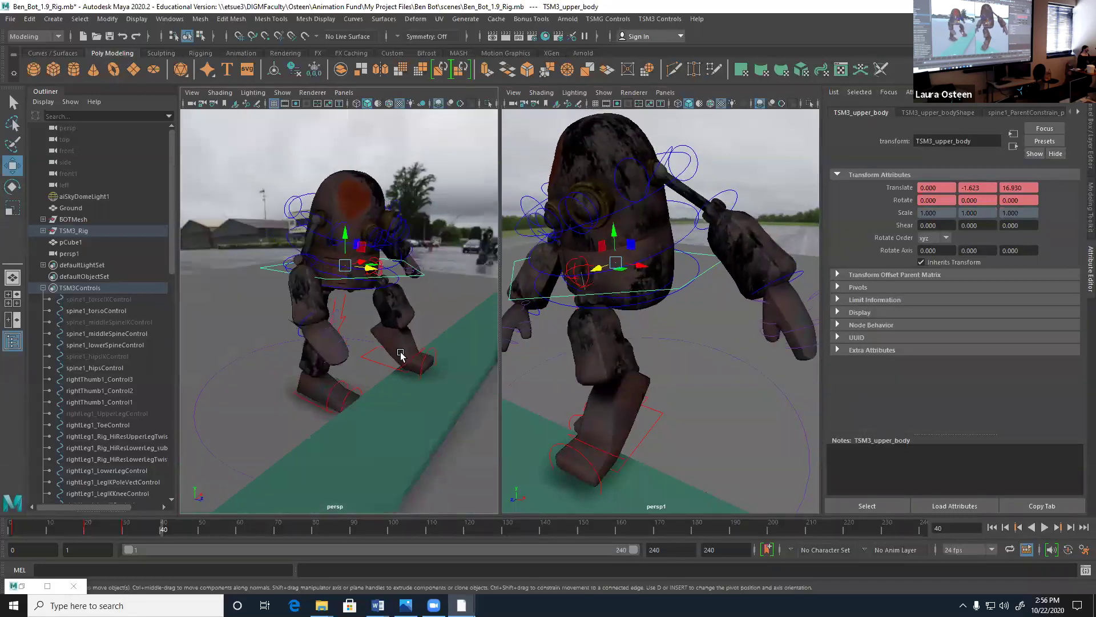
left_click(391, 370)
left_click(415, 360)
key("e")
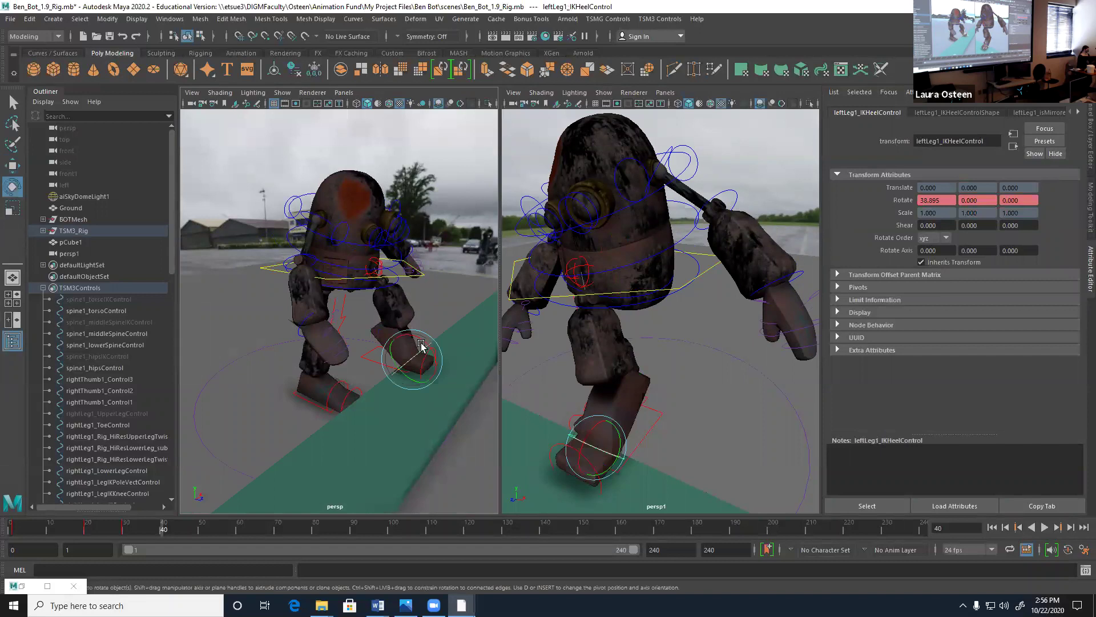
left_click_drag(416, 345, 411, 338)
- Move the left leg IK control forward to about 56.1 in Z and tilt it to about -17.9 degrees in X
key("w")
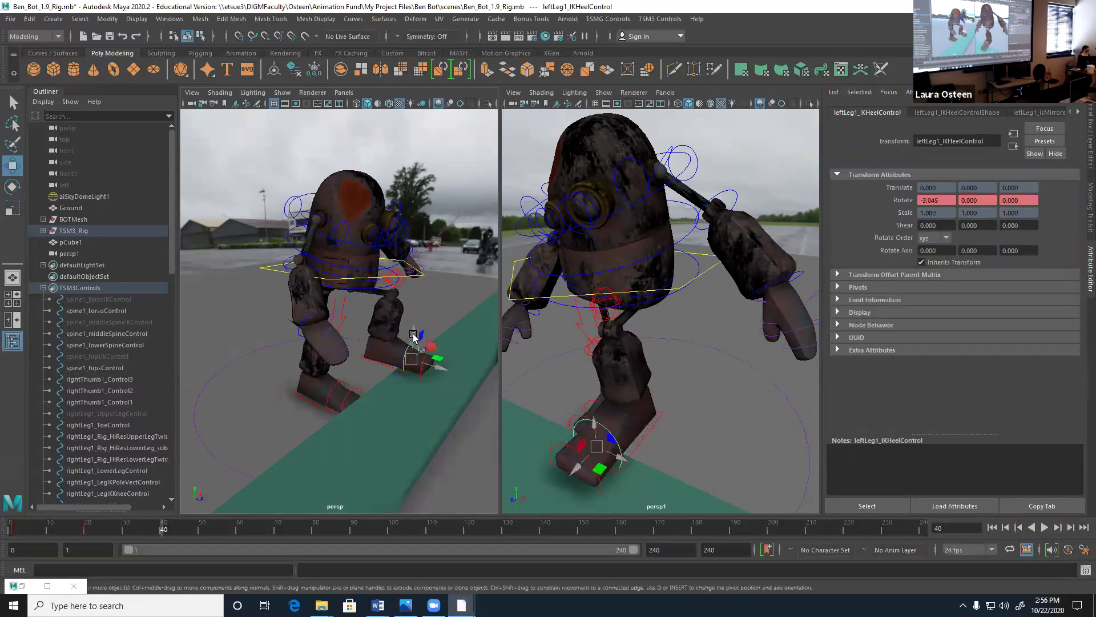
left_click(373, 362)
left_click_drag(395, 362, 422, 369)
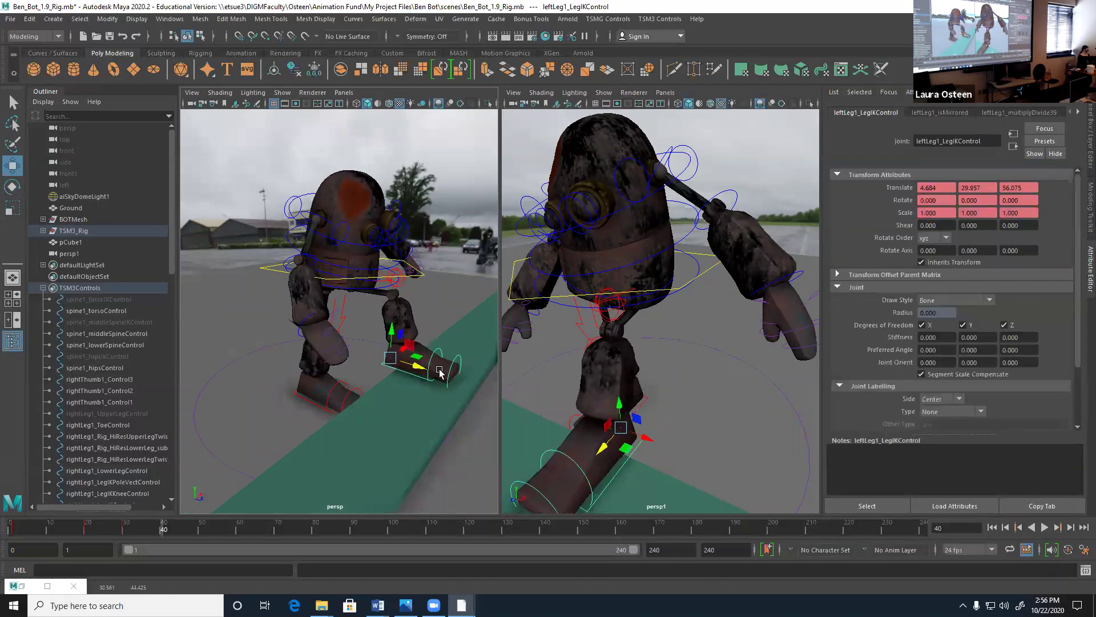
left_click(434, 359)
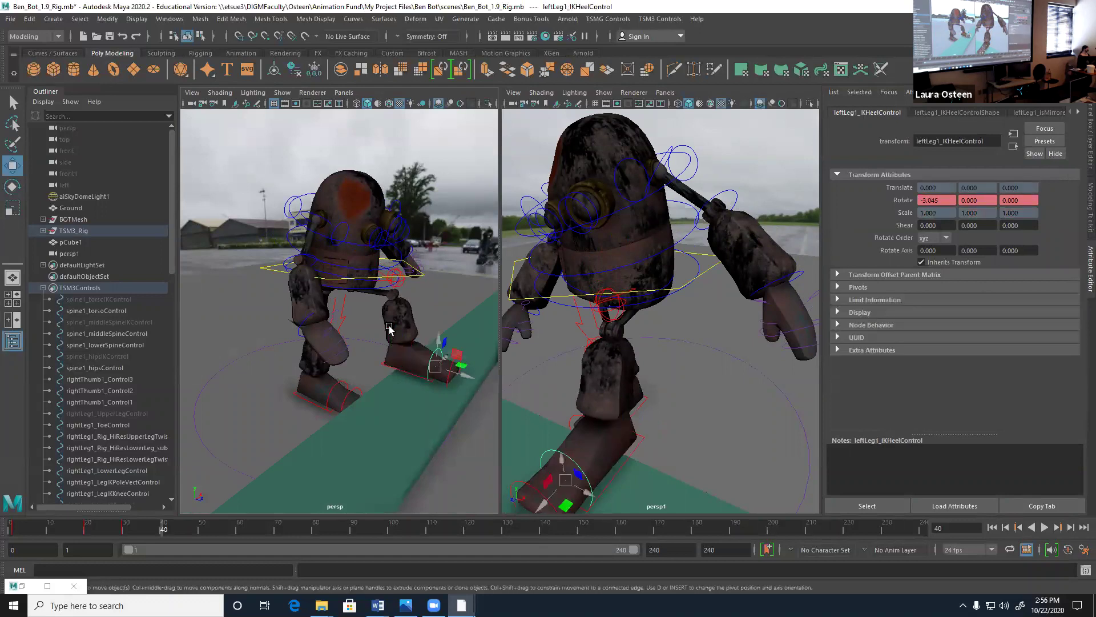
left_click(389, 373)
key("e")
left_click_drag(403, 358, 399, 343)
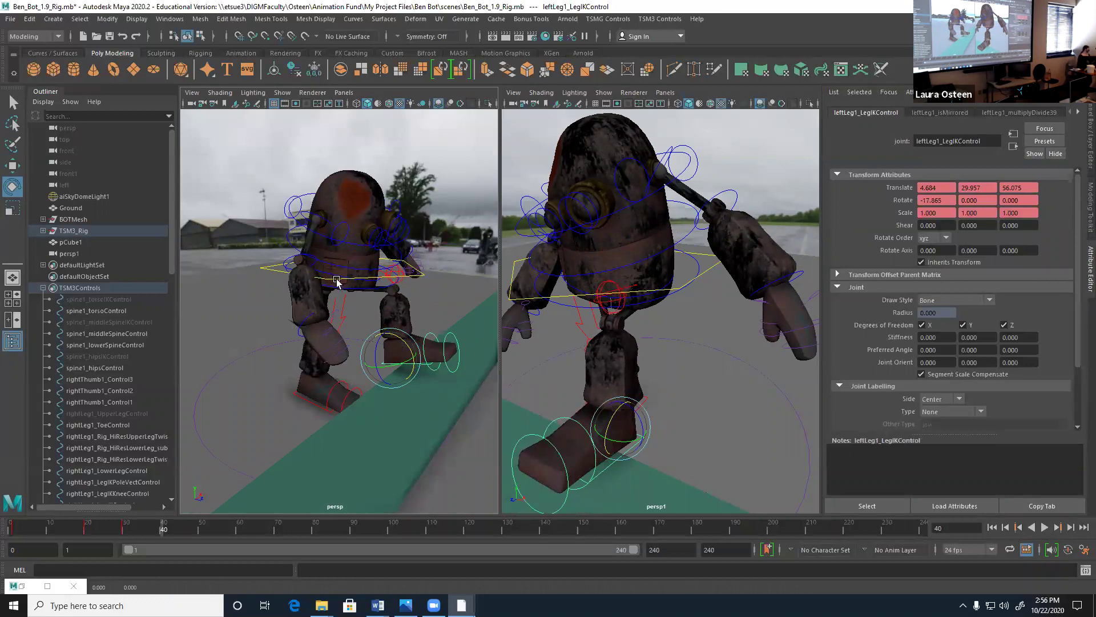
- Select the right upper arm control
left_click(322, 217)
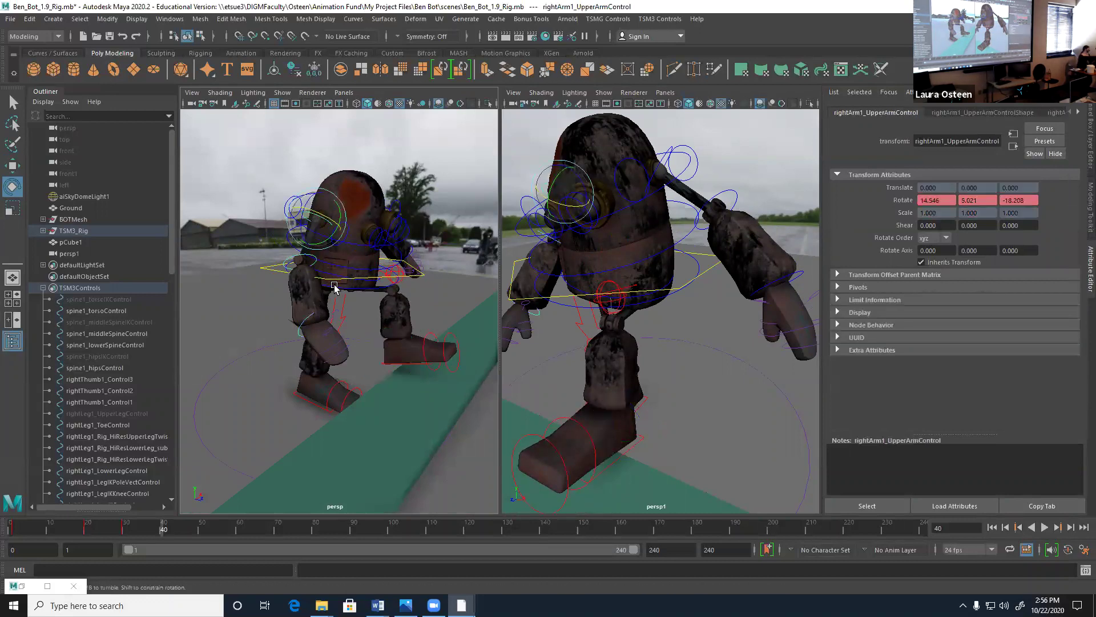
- Rotate the robot's right upper arm outward to about 14.7, -4.5, 17.2 and swing its left upper arm higher at frame 40
left_click_drag(322, 217, 303, 290, "alt")
left_click_drag(273, 219, 338, 219)
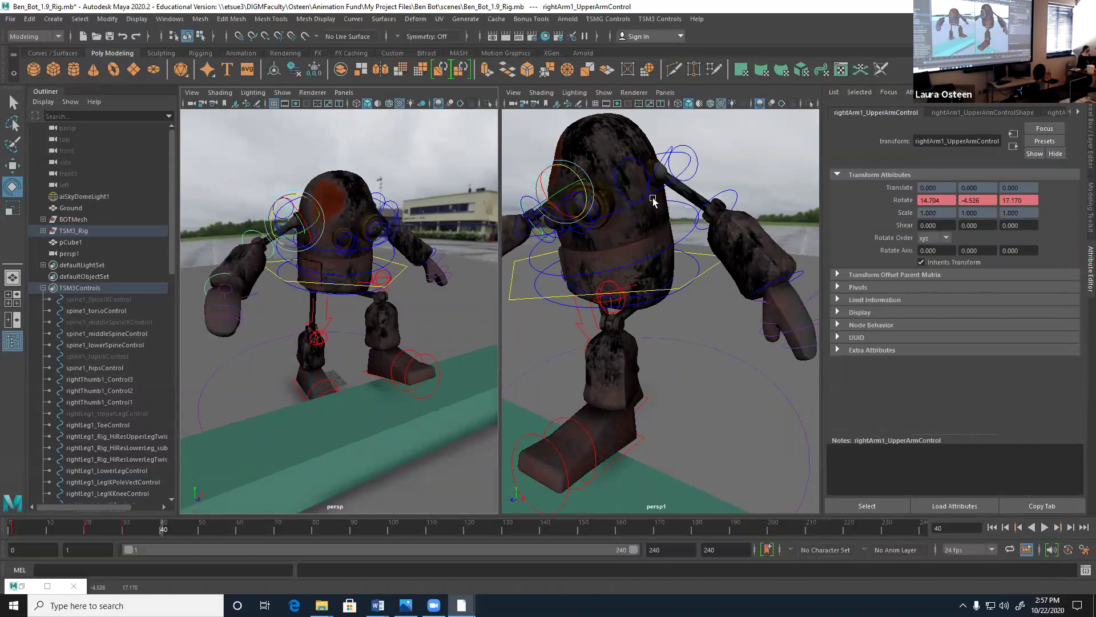
left_click(657, 169)
left_click_drag(679, 177, 674, 172)
- Rotate the right lower arm and turn the right hand to about 27.3, 9.4, 22.5
left_click(269, 247)
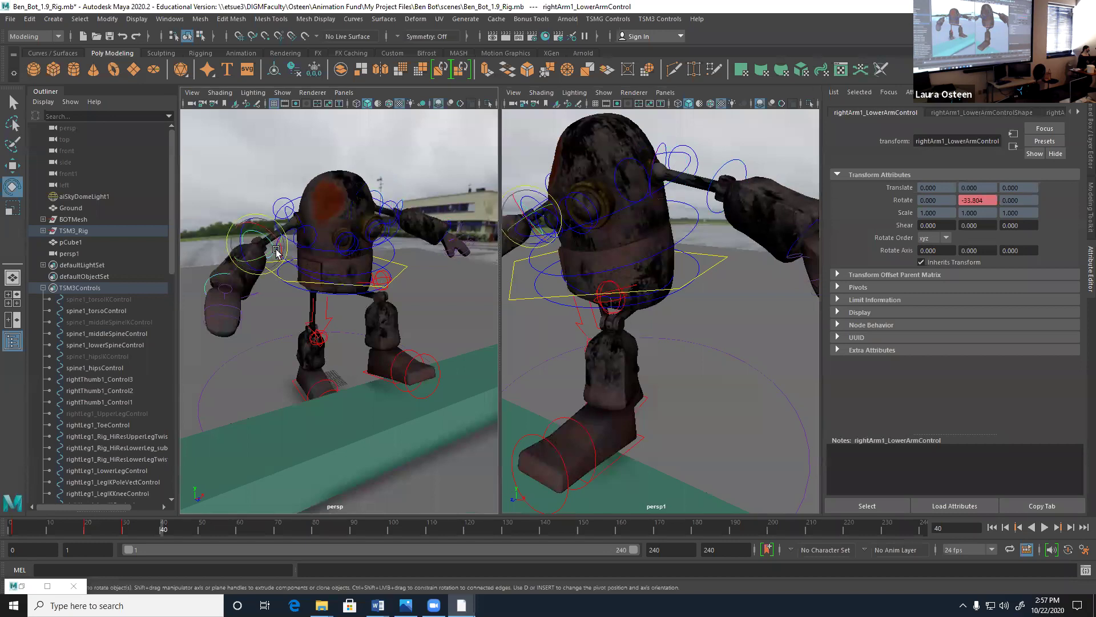
left_click_drag(271, 250, 270, 256)
left_click(206, 273)
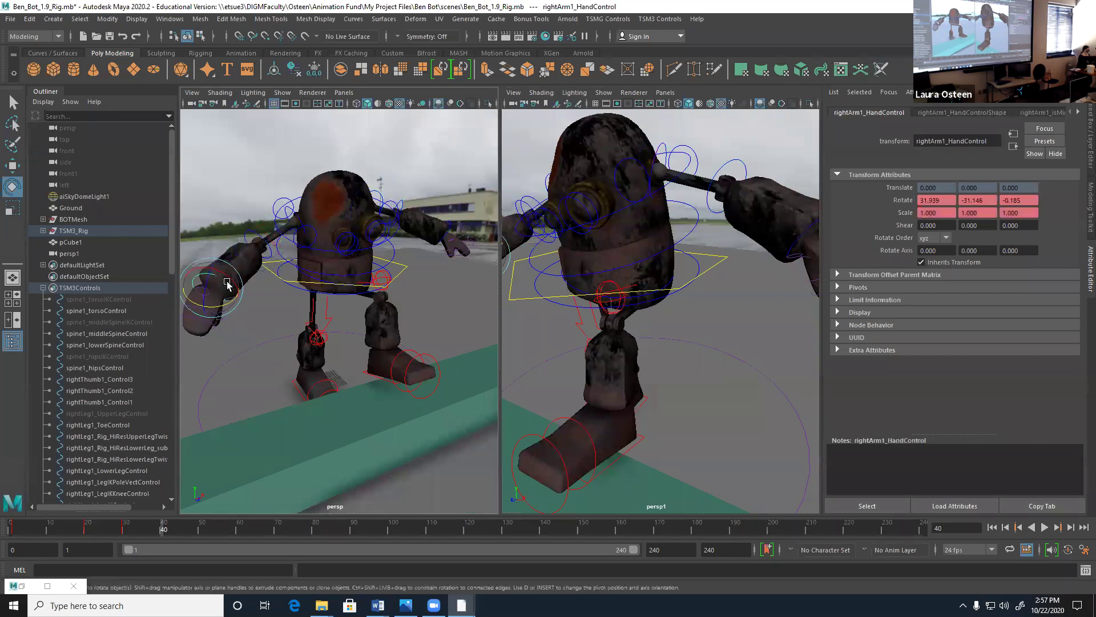
left_click_drag(227, 302, 212, 298)
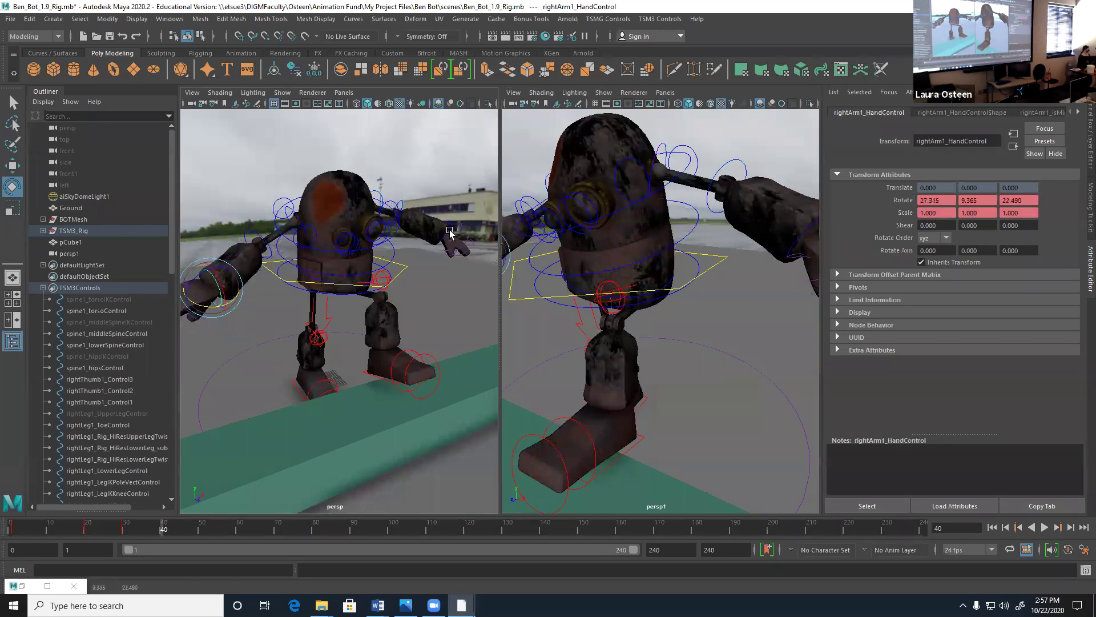
- Bend the left lower arm at the elbow so the forearm and hand swing forward and down
left_click(708, 211)
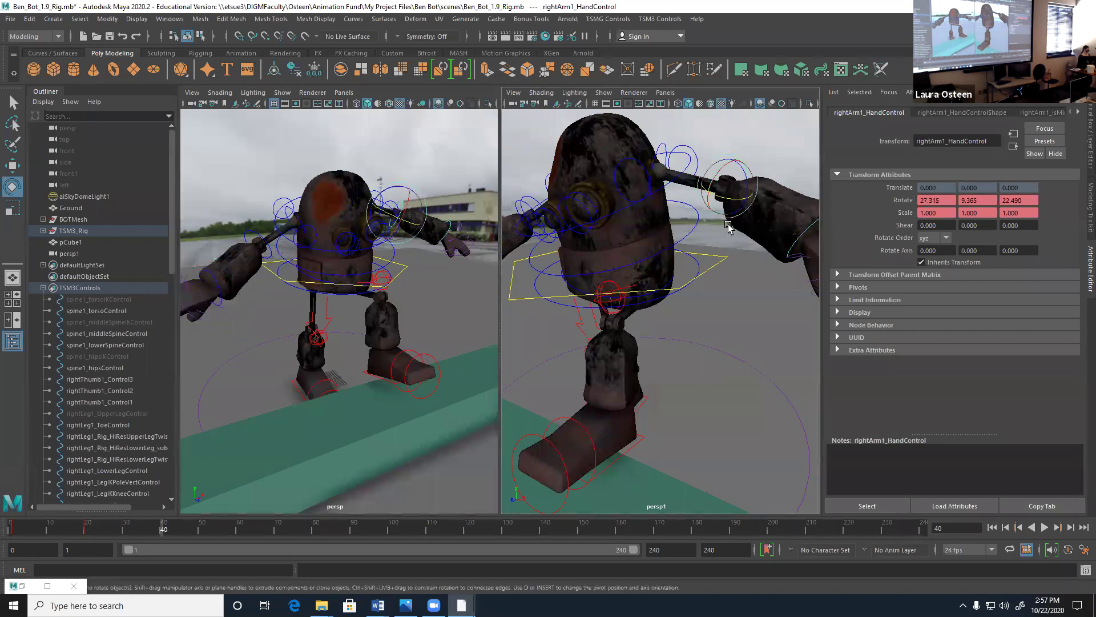
left_click_drag(724, 200, 753, 261)
left_click(763, 224)
- Rotate the hips control and raise the upper body to about 0.86 in Y translation
left_click(305, 278)
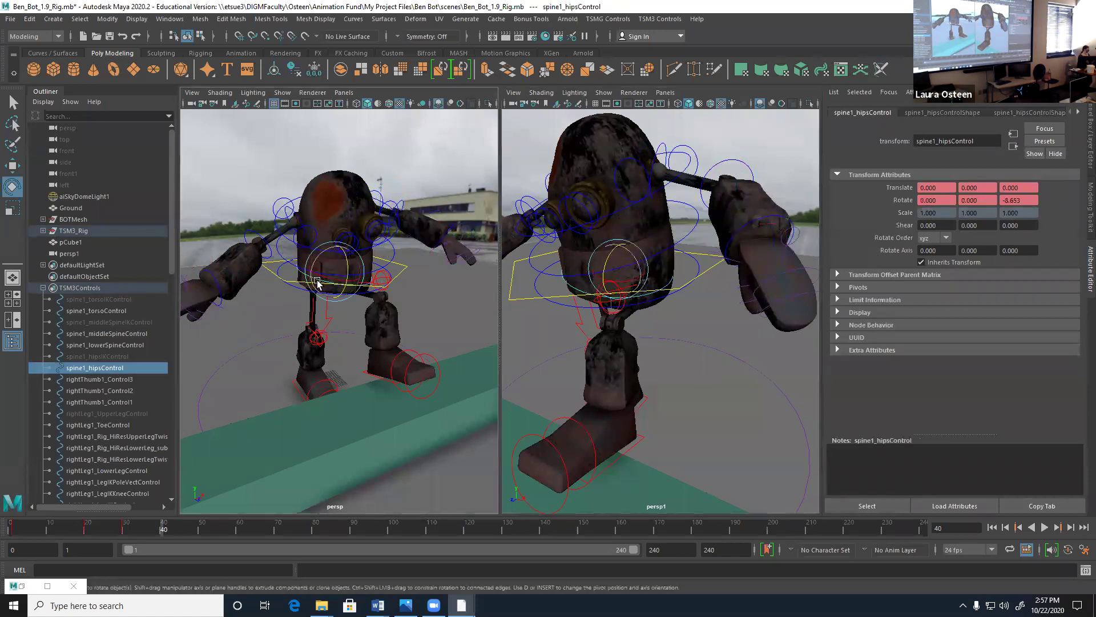
left_click_drag(318, 254, 318, 266)
left_click(335, 253)
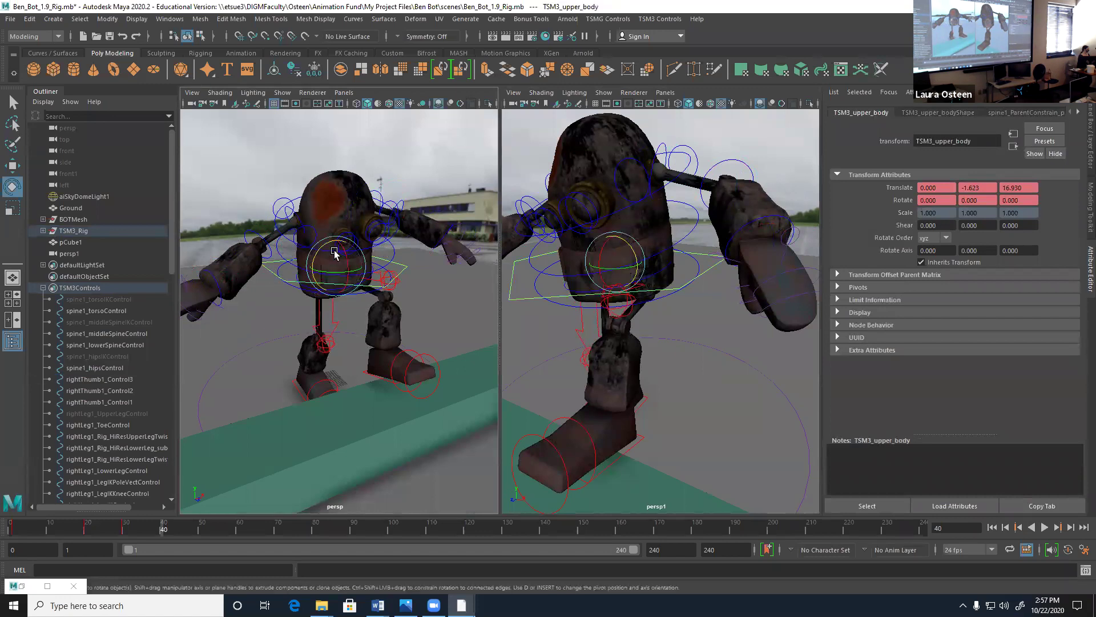
key("w")
left_click_drag(336, 252, 336, 233)
- Rotate the right leg's IK control to turn the trailing foot on the ground
left_click(294, 381)
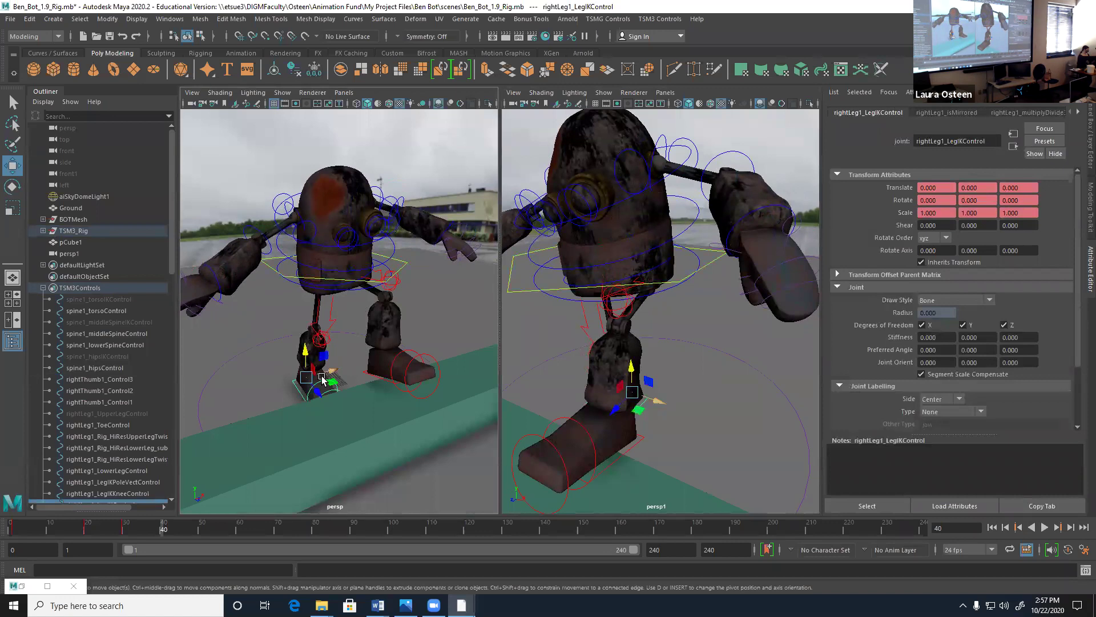
key("e")
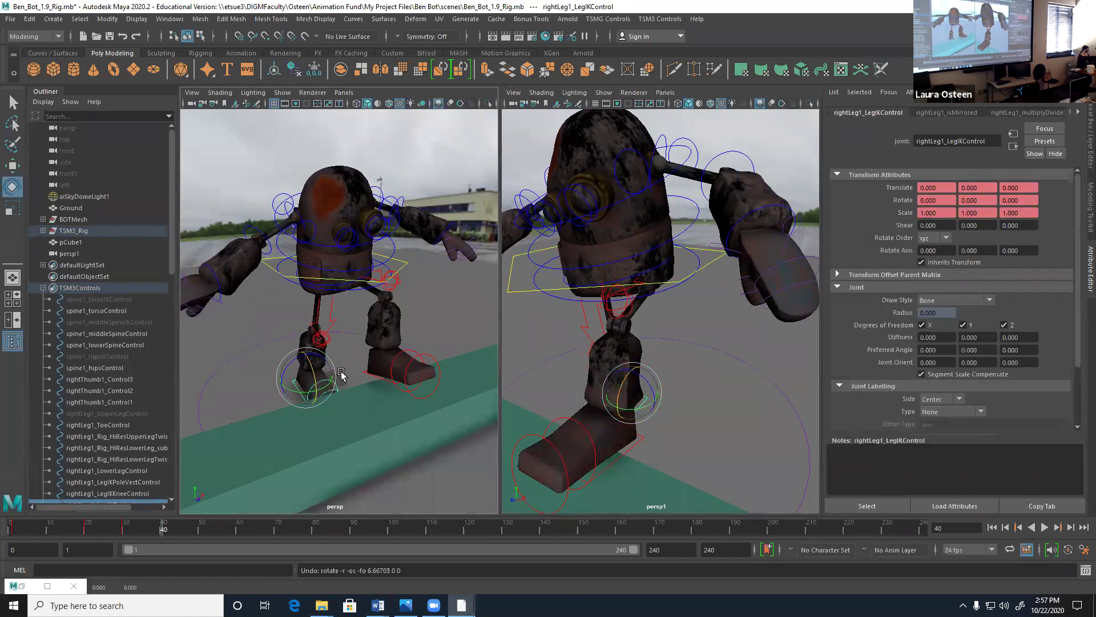
left_click(329, 384)
left_click(328, 381)
left_click_drag(328, 377, 336, 391)
- Move the upper body up and forward to about 4.4 in Y and 24.9 in Z
left_click(358, 280)
mouse_move(322, 333)
left_mouse_down("alt")
mouse_move(359, 332)
mouse_move(326, 328)
mouse_move(343, 330)
left_mouse_up("alt")
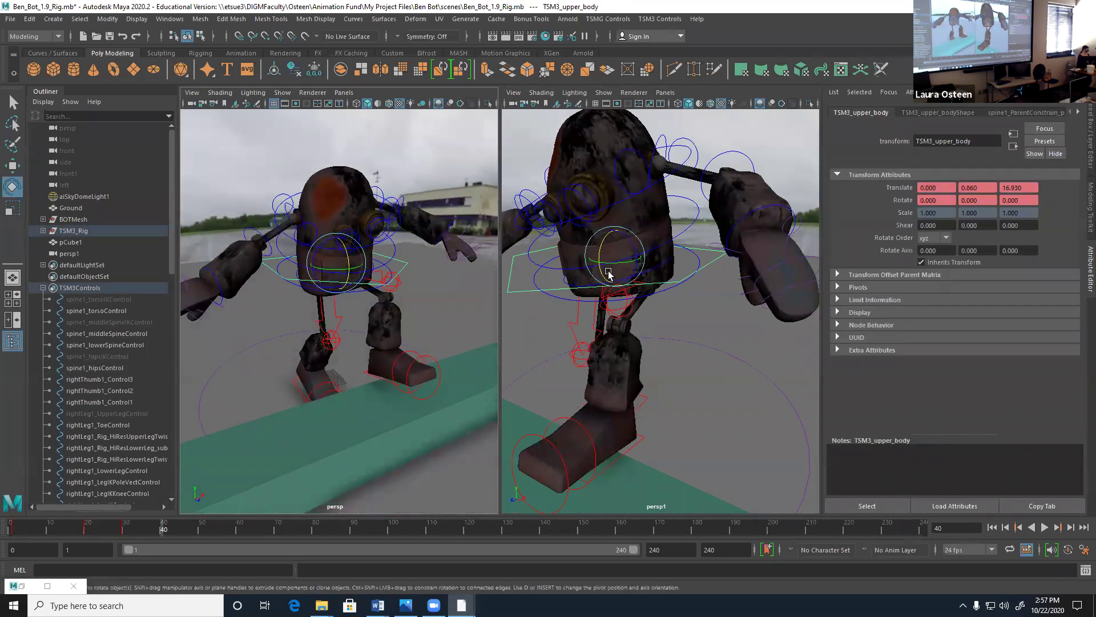
key("w")
left_click_drag(606, 273, 597, 220)
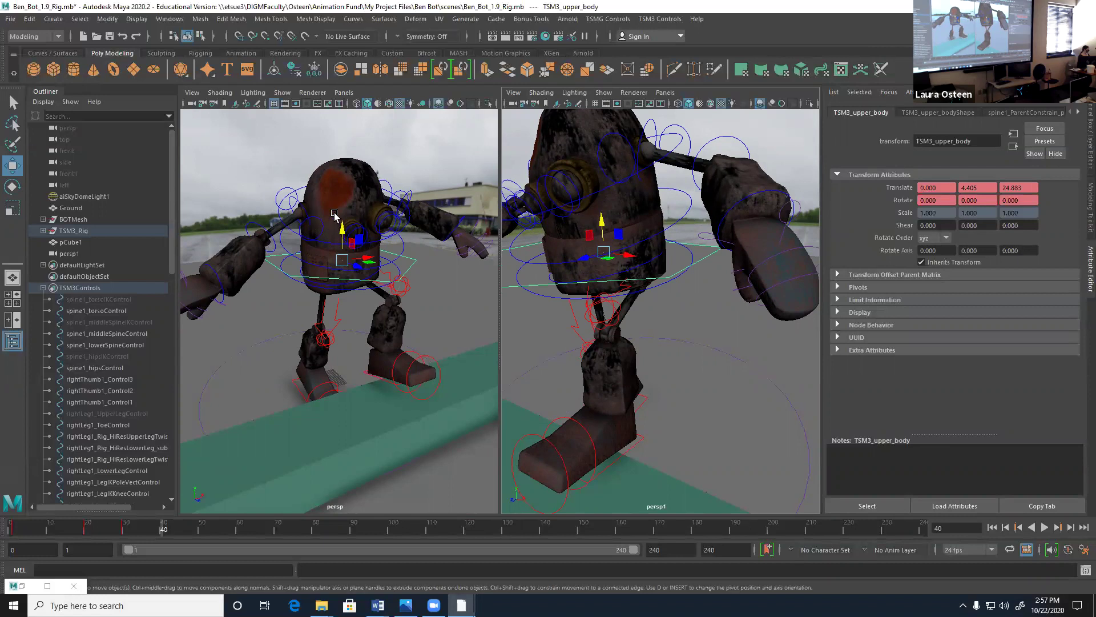
- Select all rig controls from spine1_torsoIKControl through rightArm1_HandControl and set a keyframe on them at frame 40
left_click(99, 299)
scroll(103, 335, "down", 10)
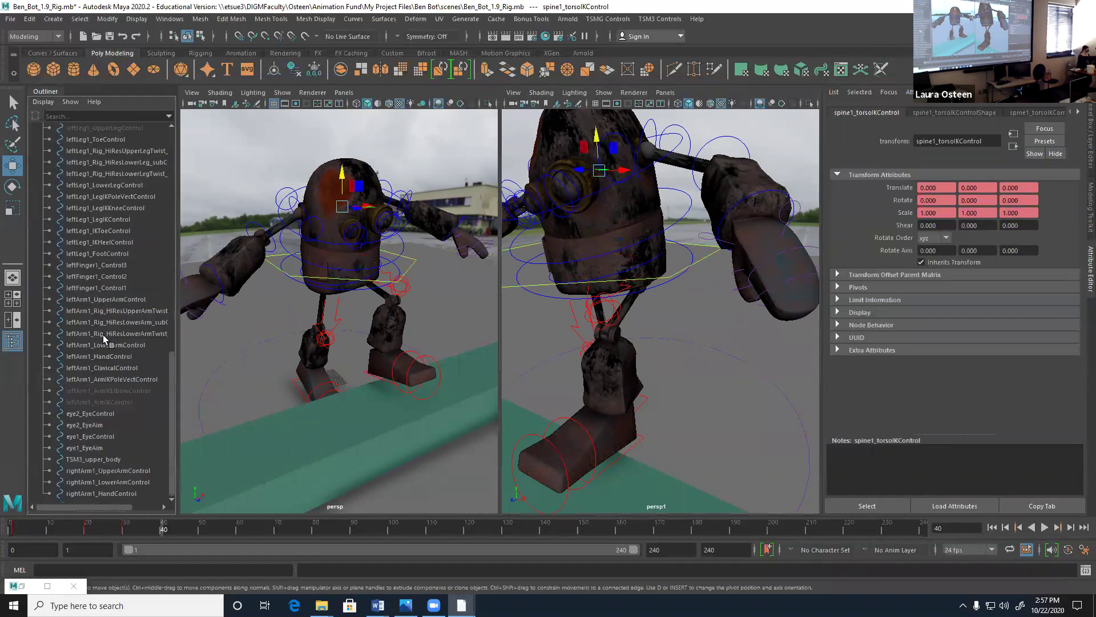
left_click(108, 493, "shift")
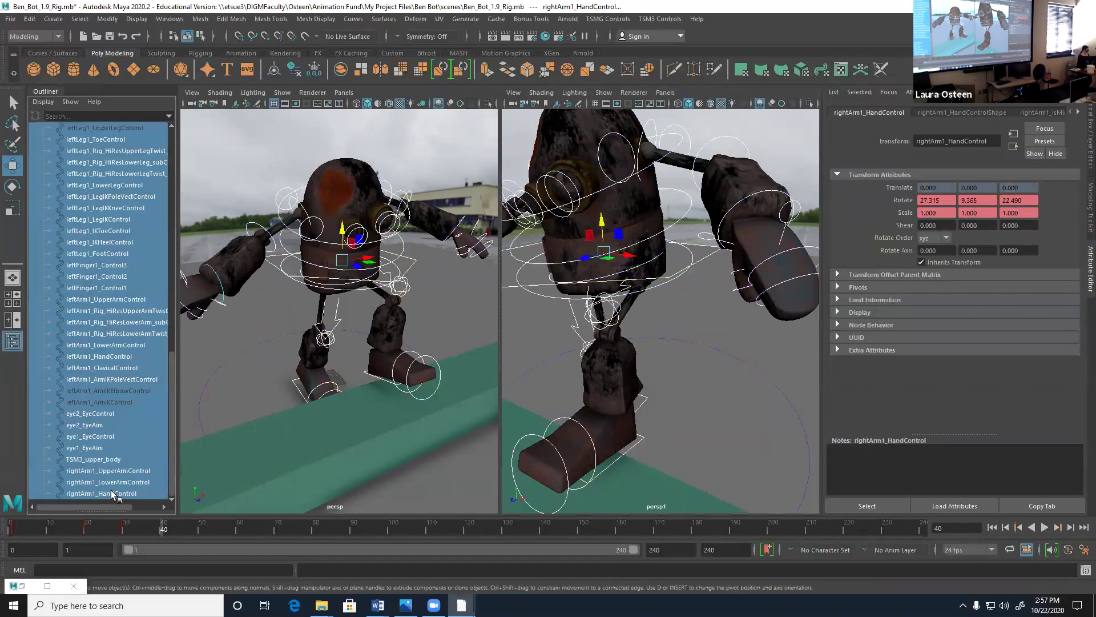
key("s")
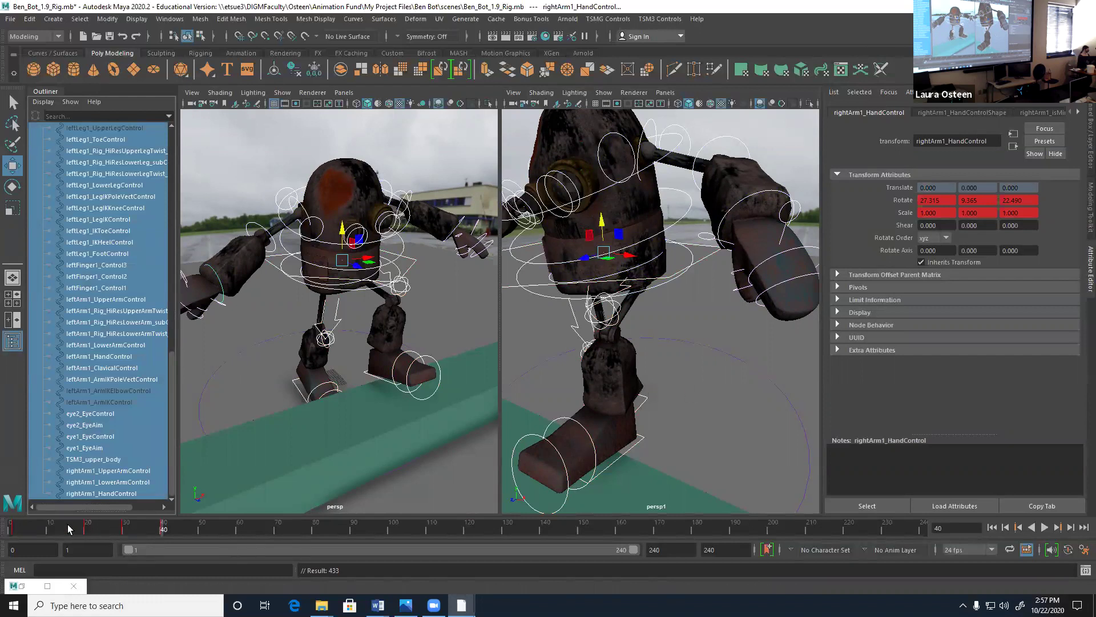
- Select only the left foot control and step through the keyed poses from frame 1 to frame 40 to examine the step-up
left_click(13, 529)
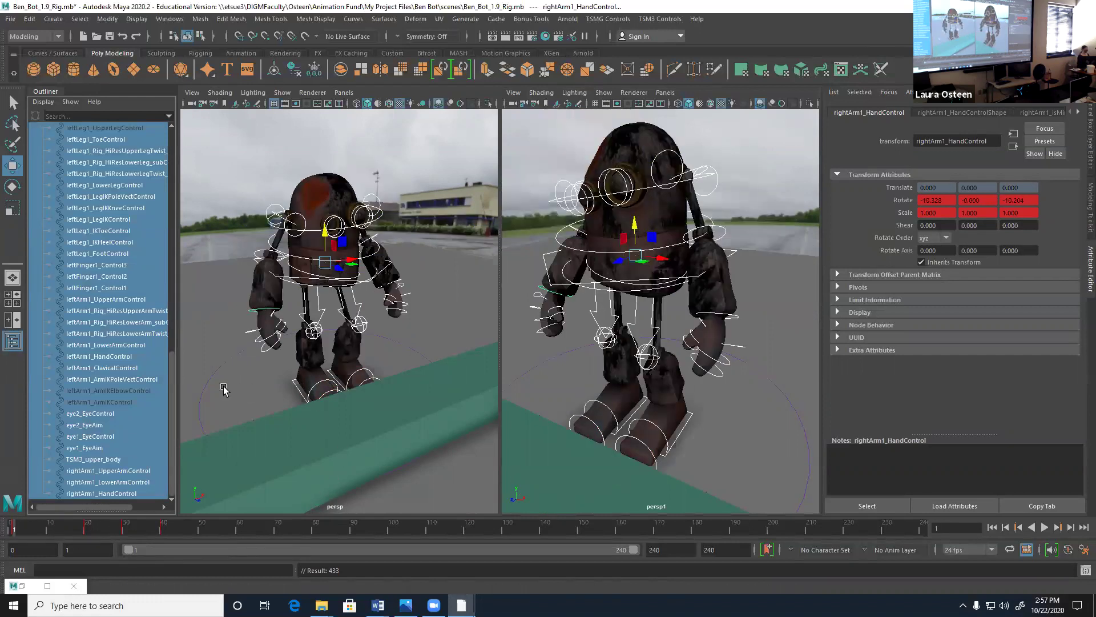
left_click(100, 254)
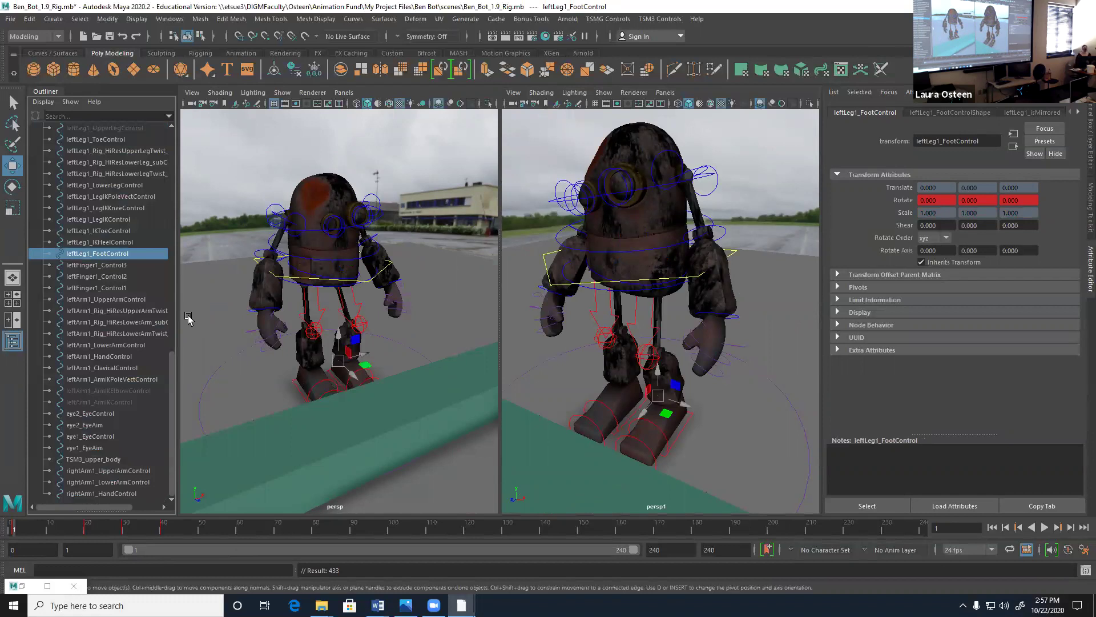
key("period")
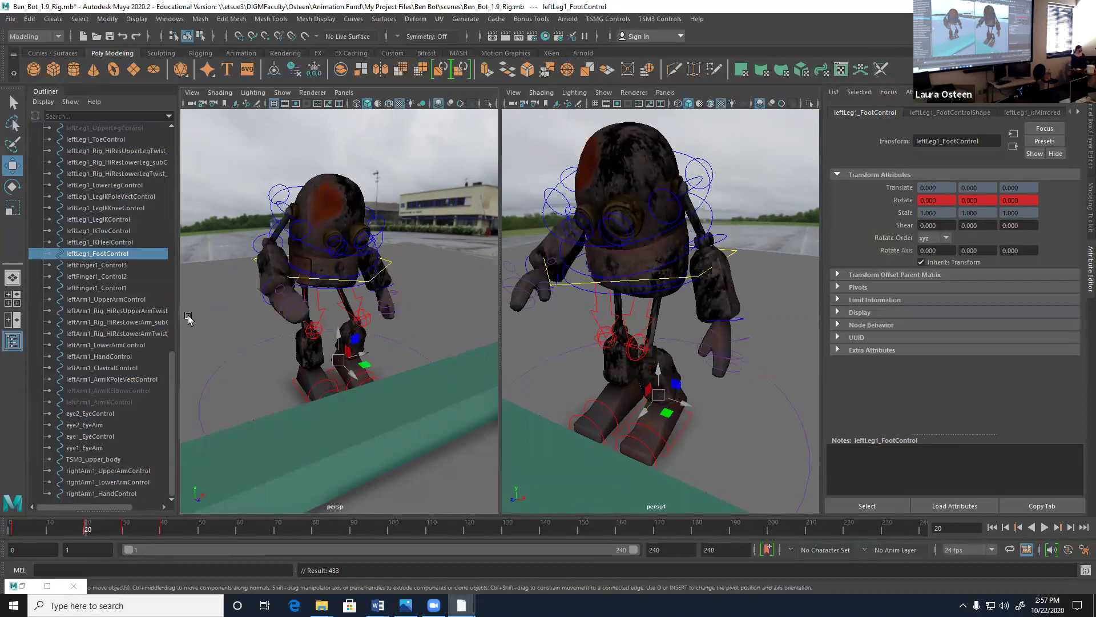
key("period")
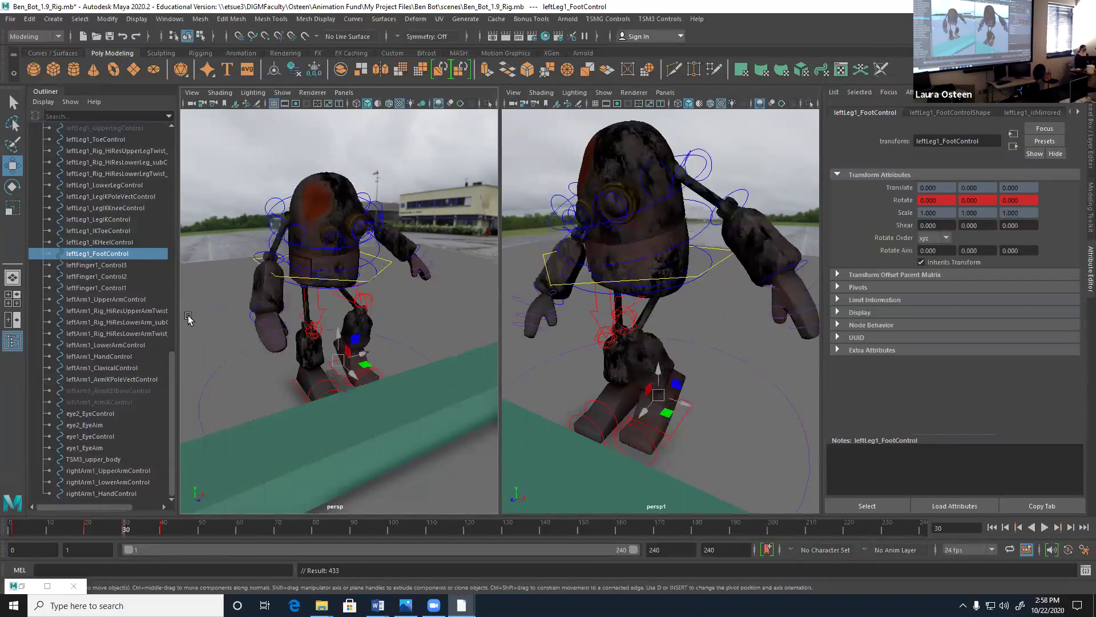
key("period")
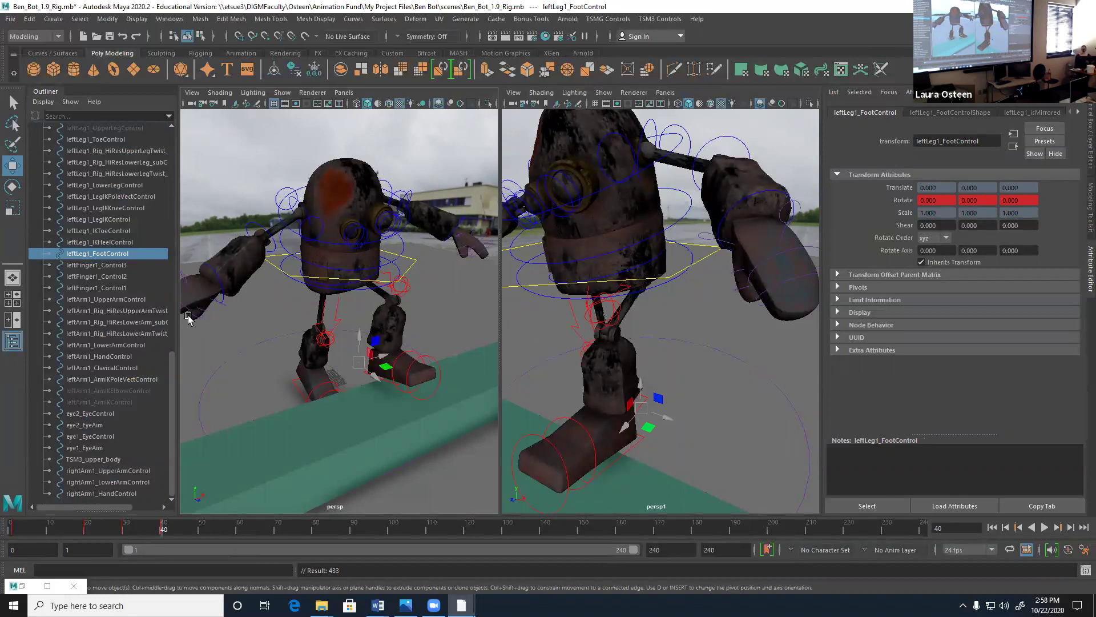
key("comma")
key("period")
key("period")
key("period")
key("period")
key("period")
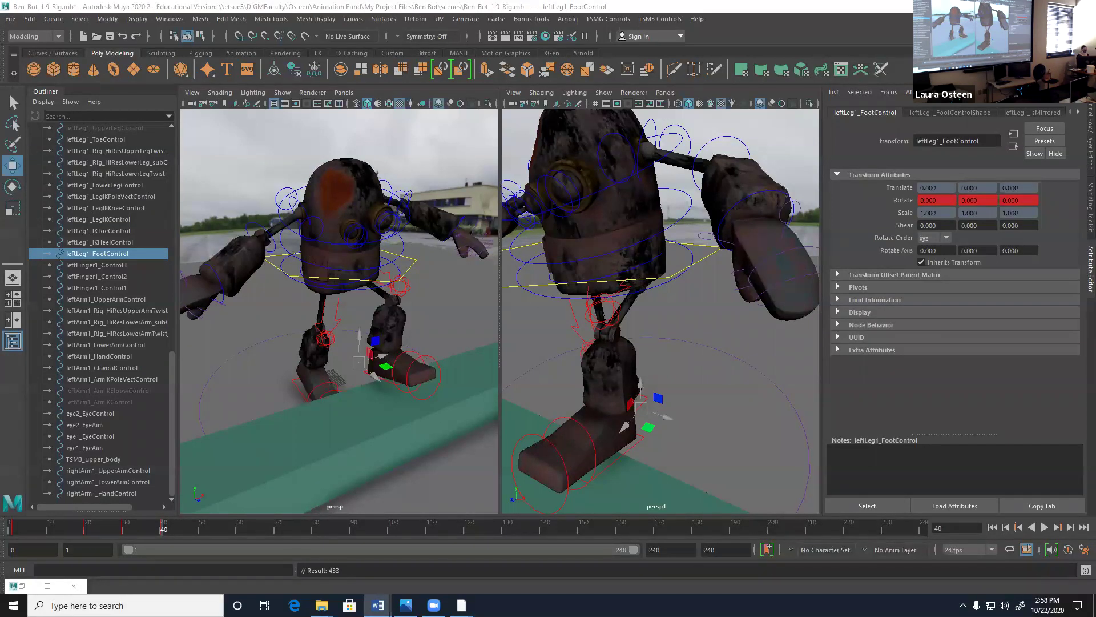
- Return to the first frame and cycle through the keyed poses again to compare the motion between keys
left_click(991, 528)
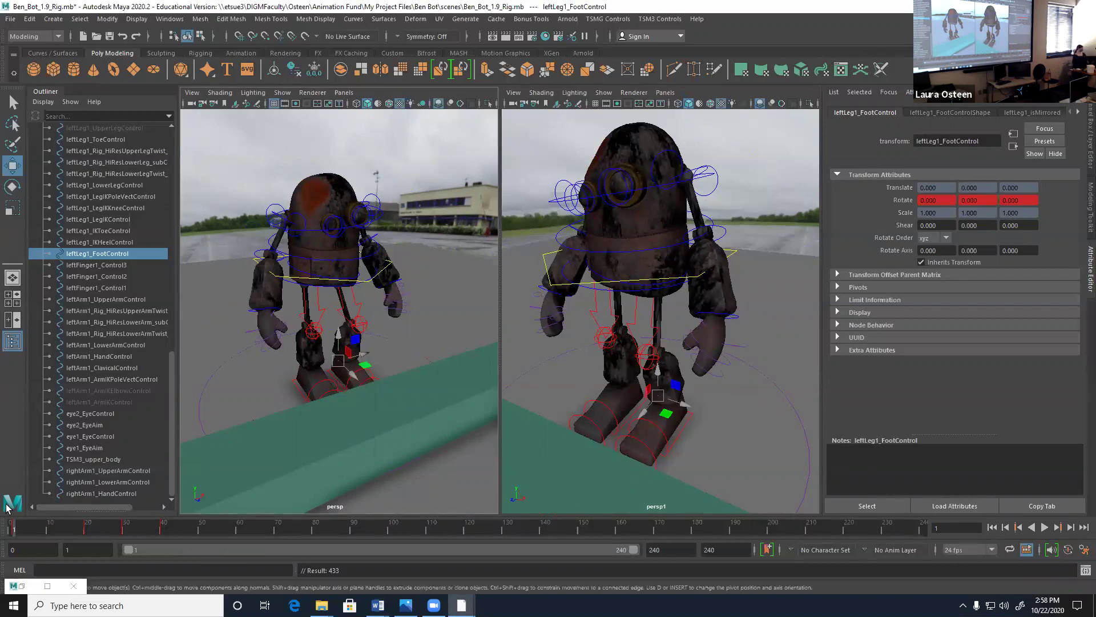
left_click(117, 251)
key("period")
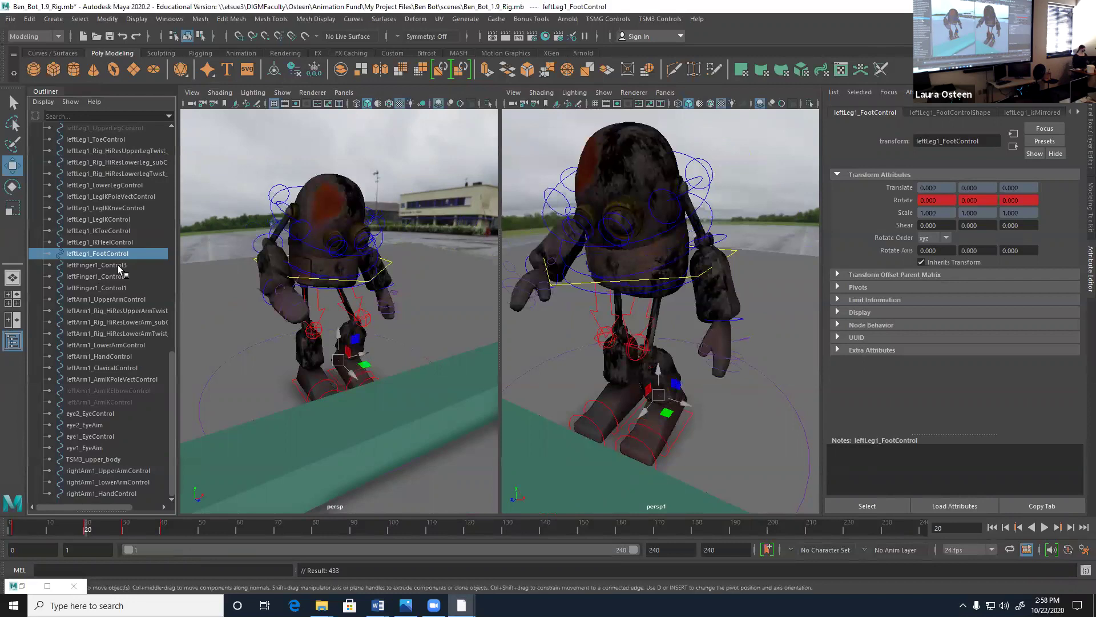
key("period")
key("period")
key("period")
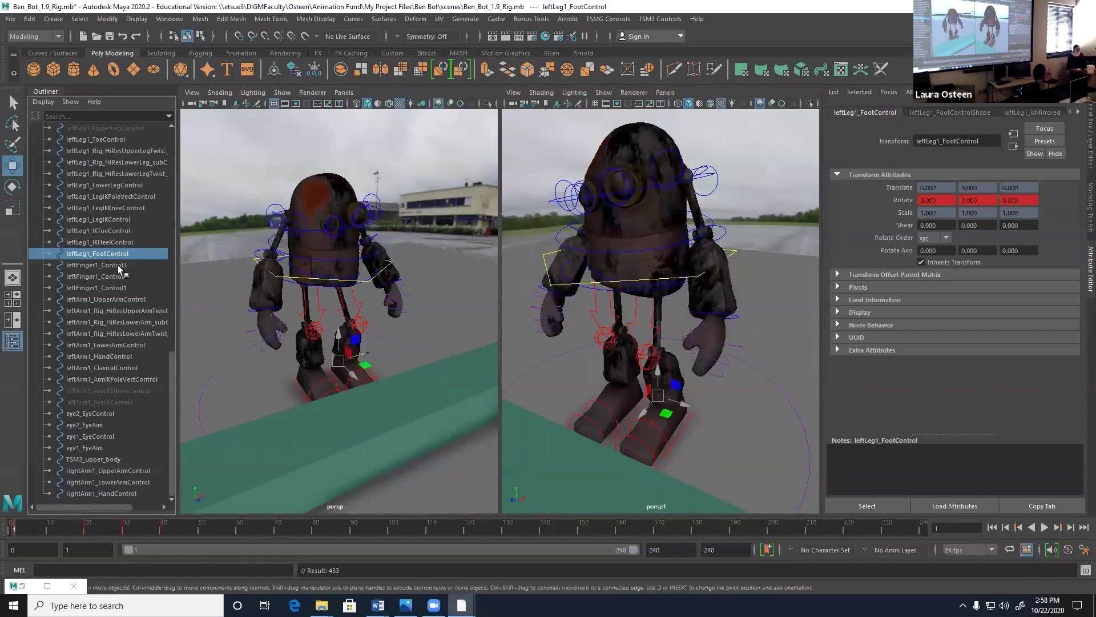
key("period")
key("period")
key("period")
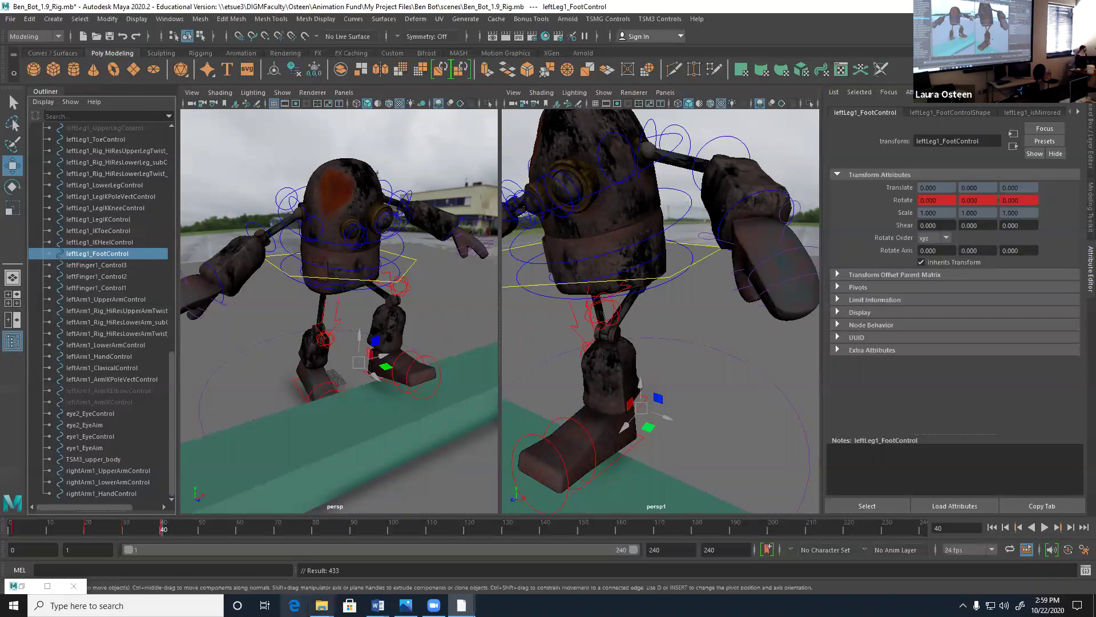
- Enable stepped preview for the timeline and play back the animation
right_click(261, 527)
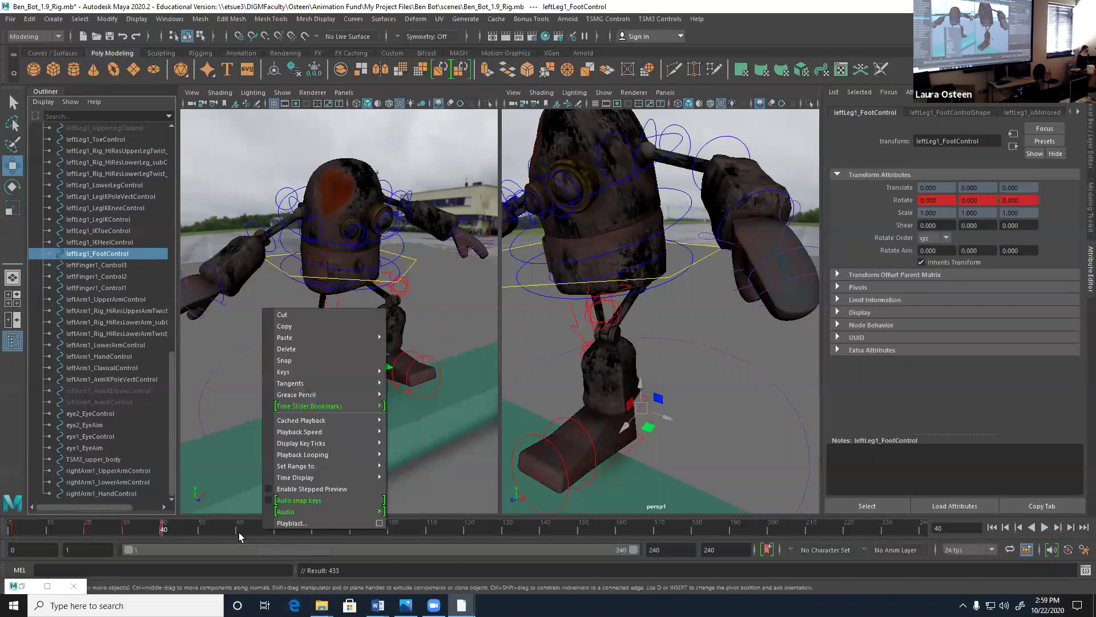
left_click(312, 490)
left_click(1044, 527)
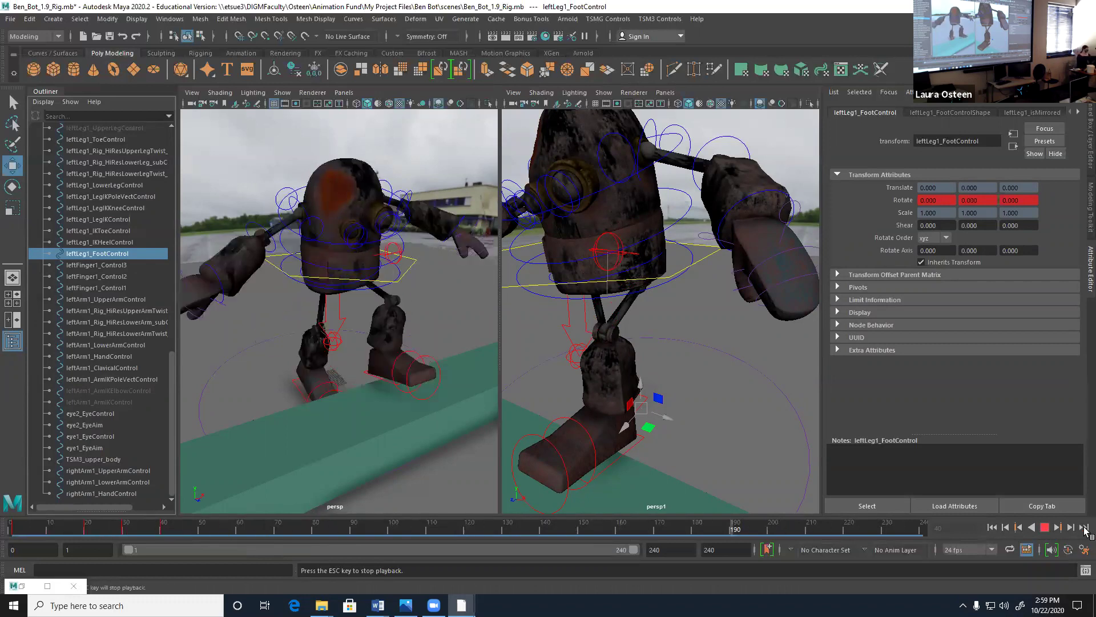
left_click(1045, 527)
- Choose a different playback speed for the timeline
right_click(923, 526)
mouse_move(945, 429)
left_click(837, 430)
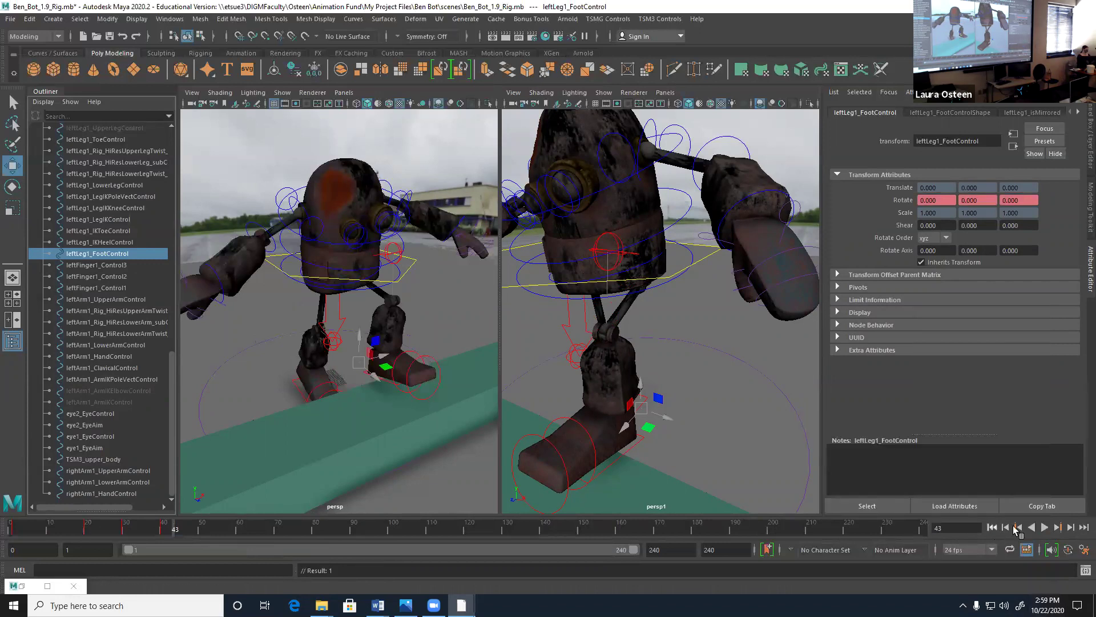
- Play the animation at the chosen speed to review its timing, stop it and return to frame 40
left_click(1045, 527)
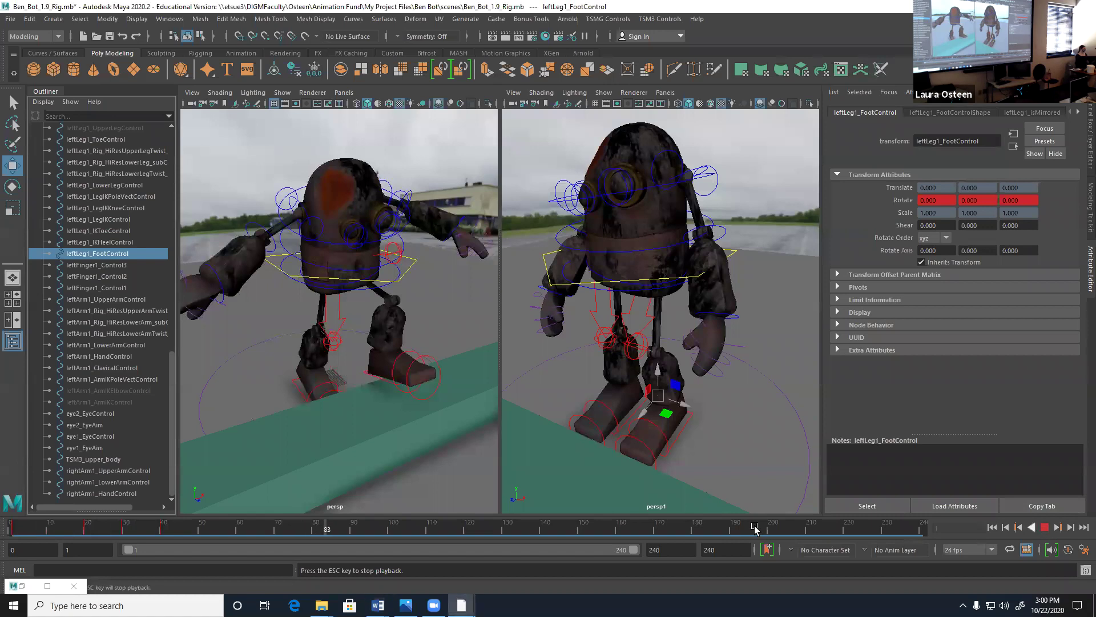
left_click(1045, 526)
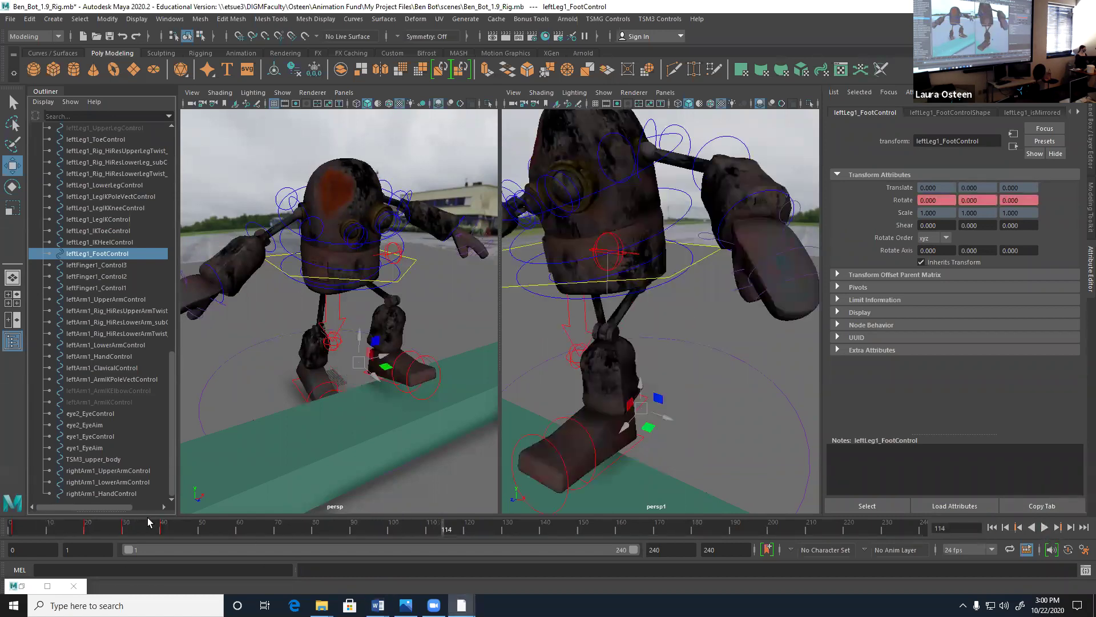
left_click(166, 530)
left_click(163, 530)
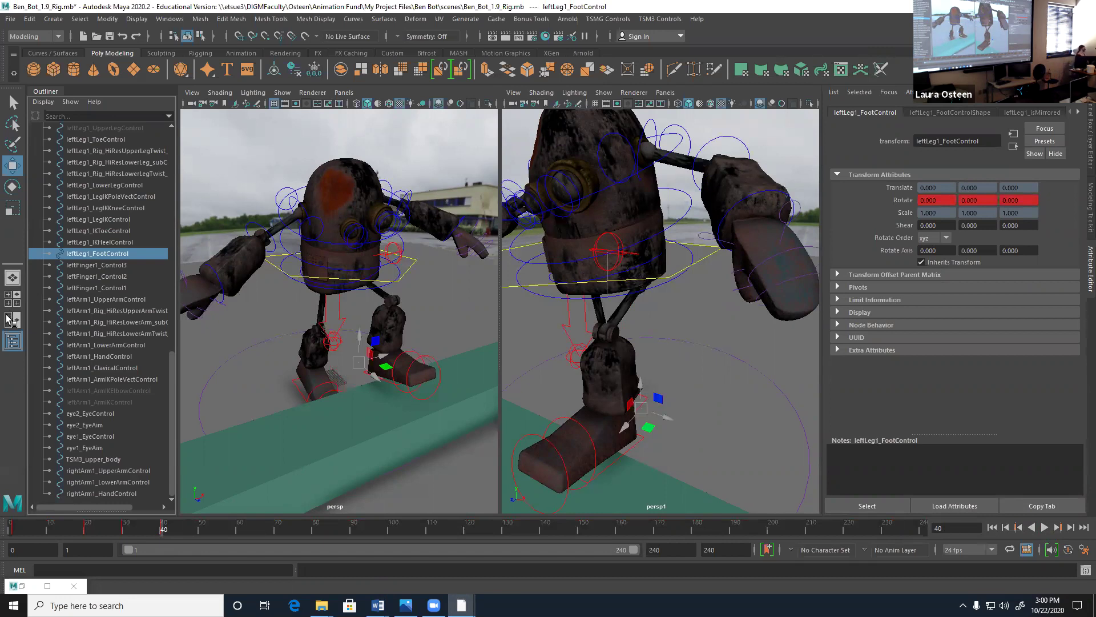
- Try to rotate the right upper arm down beside the body at frame 40
left_click(298, 200)
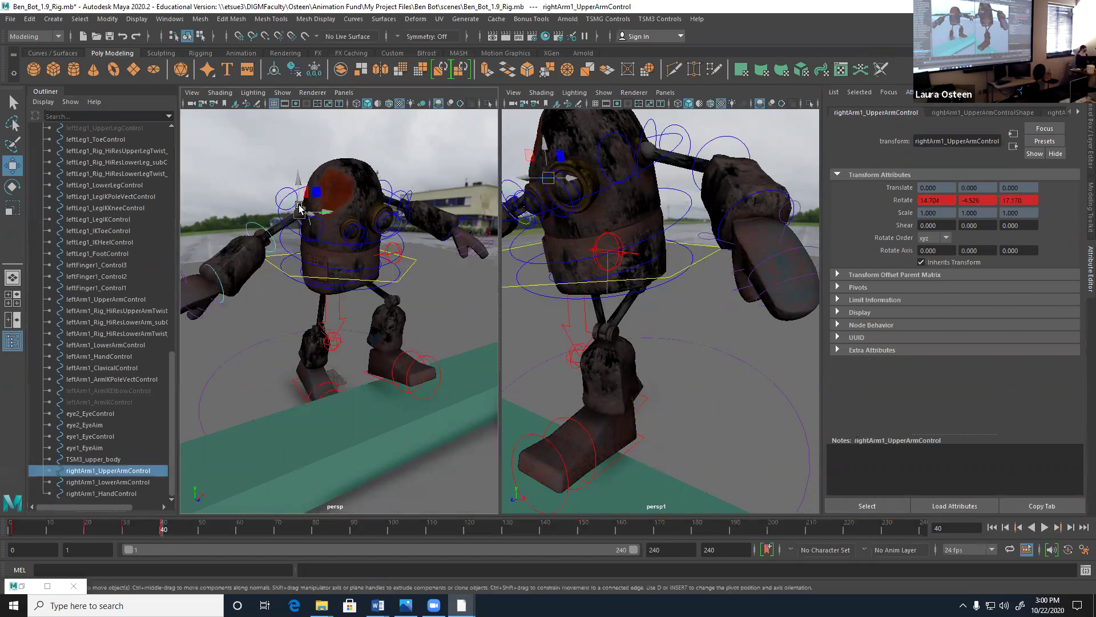
key("e")
left_click_drag(296, 203, 282, 225)
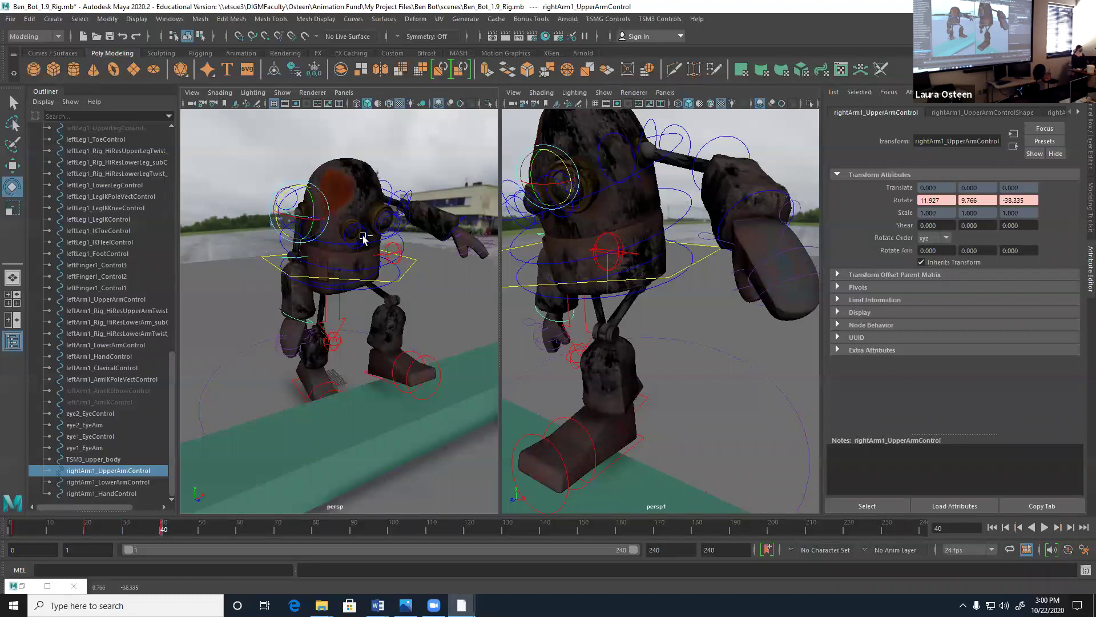
key("ctrl+z")
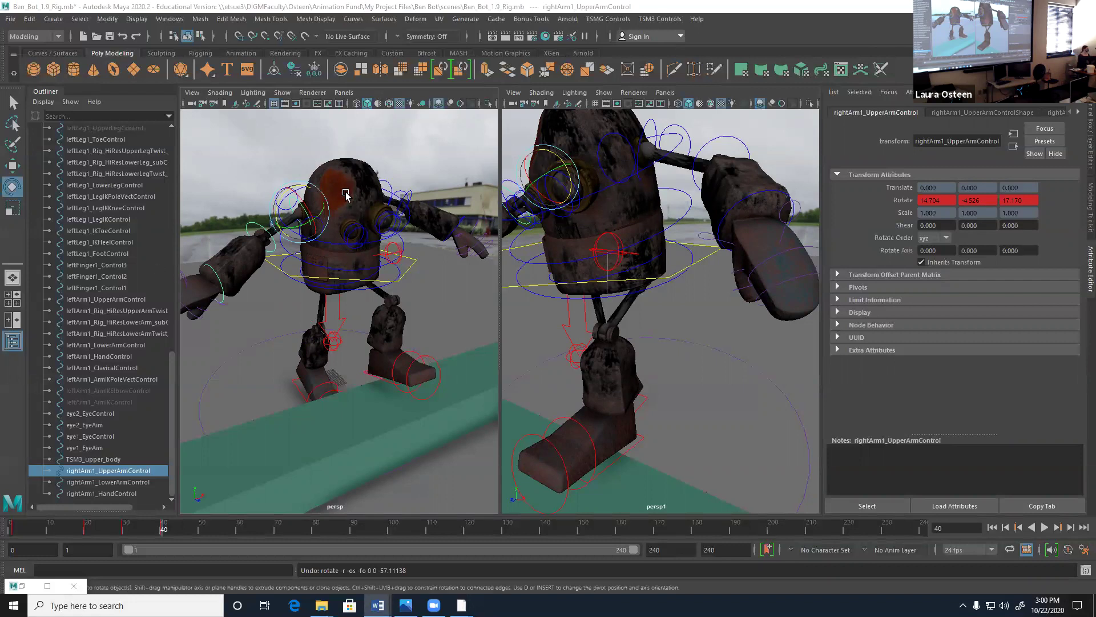
- Rotate the right lower arm downward and turn the right hand to about 28.7, -19.5, 7.3 at frame 40
left_click(256, 224)
left_click_drag(262, 249, 243, 296)
left_click(237, 301)
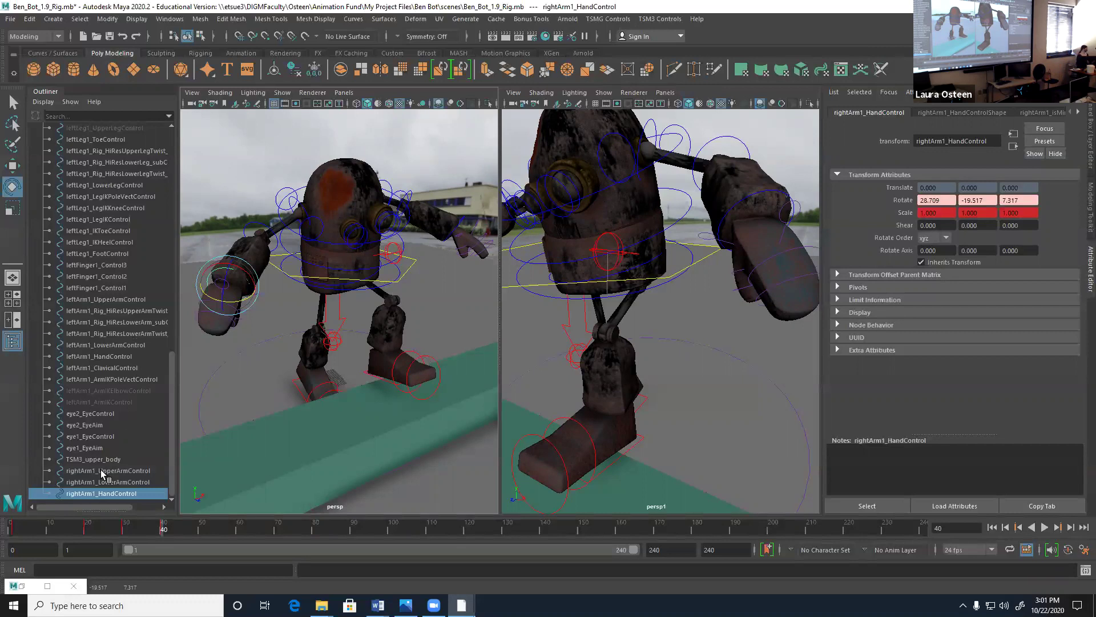
- Select every control in the TSM3Controls set, key them all at frame 40 and return to frame 1
scroll(98, 165, "up", 10)
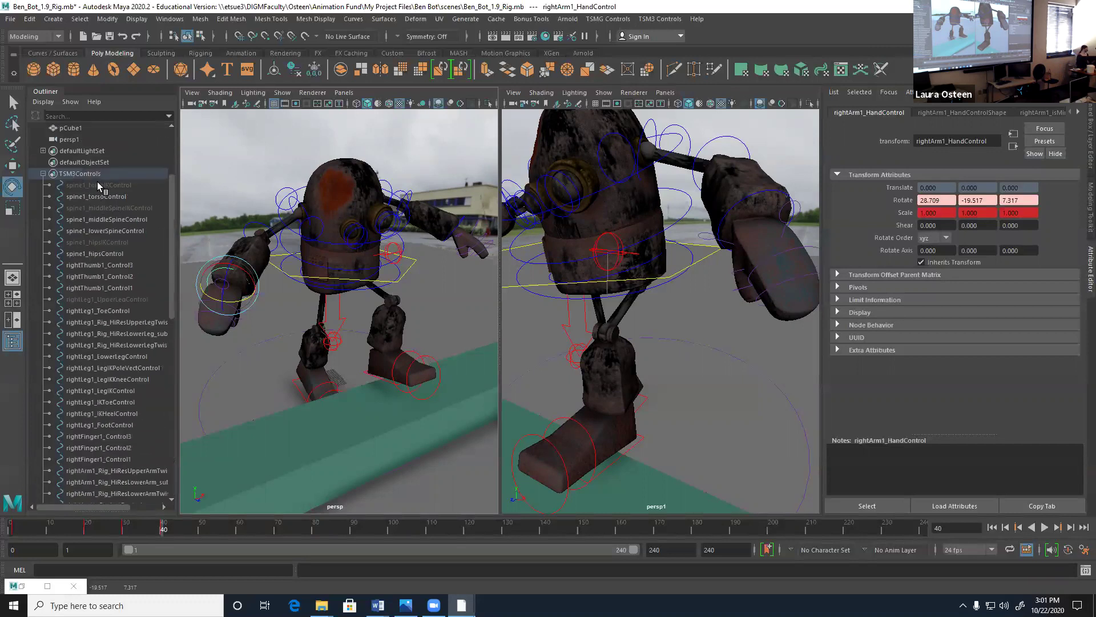
left_click(95, 185, "shift")
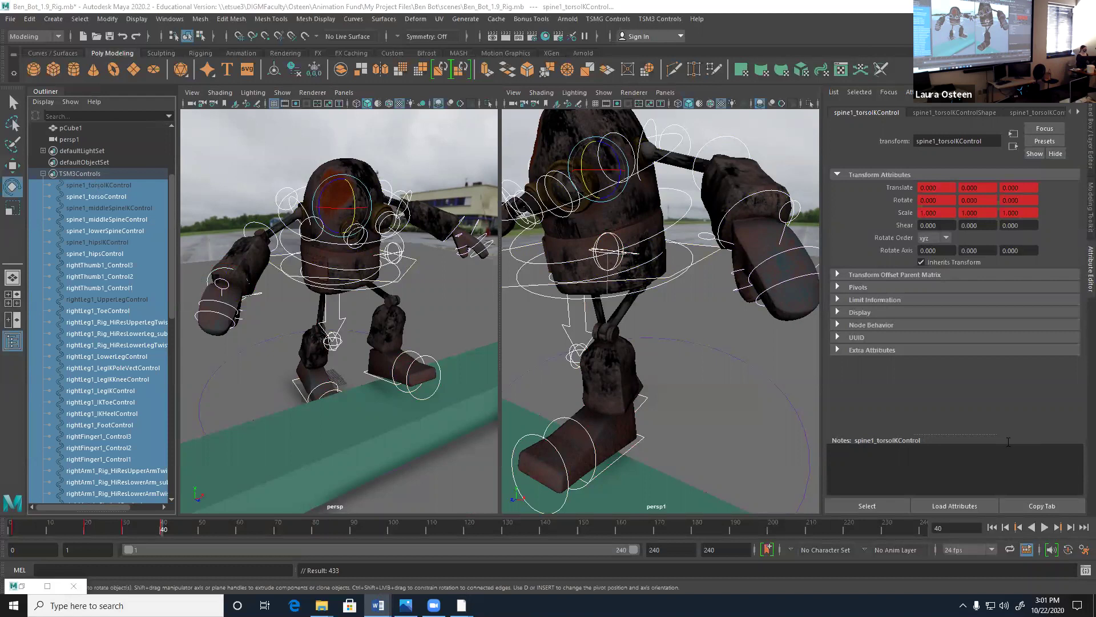
left_click(991, 527)
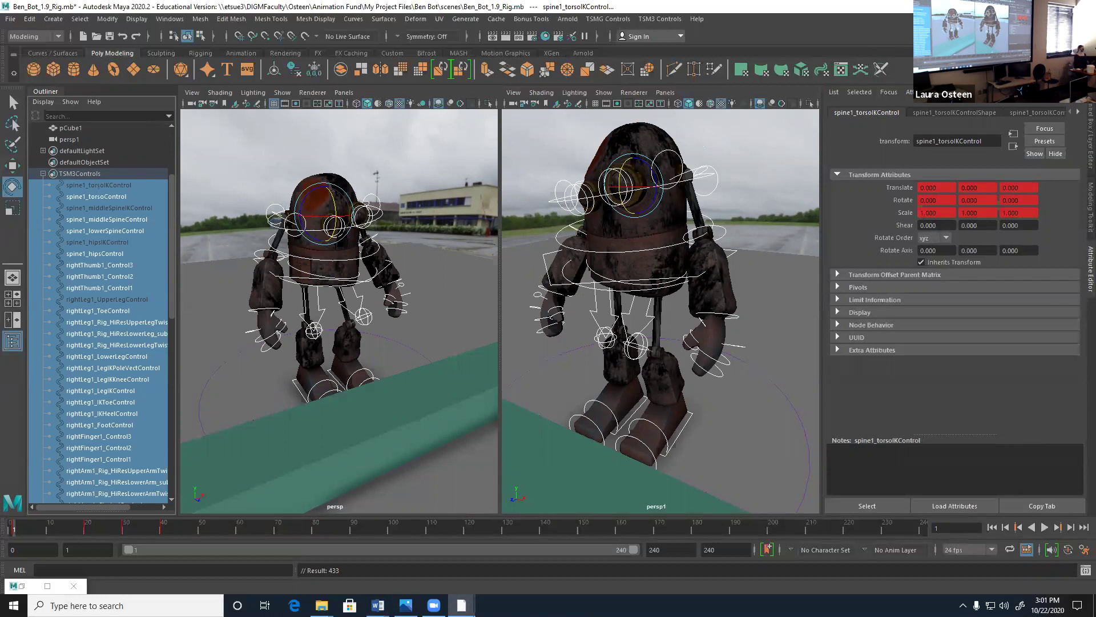
- Switch to the Animation workspace and examine all the rig's keys and their tangents in the Graph Editor
left_click(1041, 18)
left_click(985, 141)
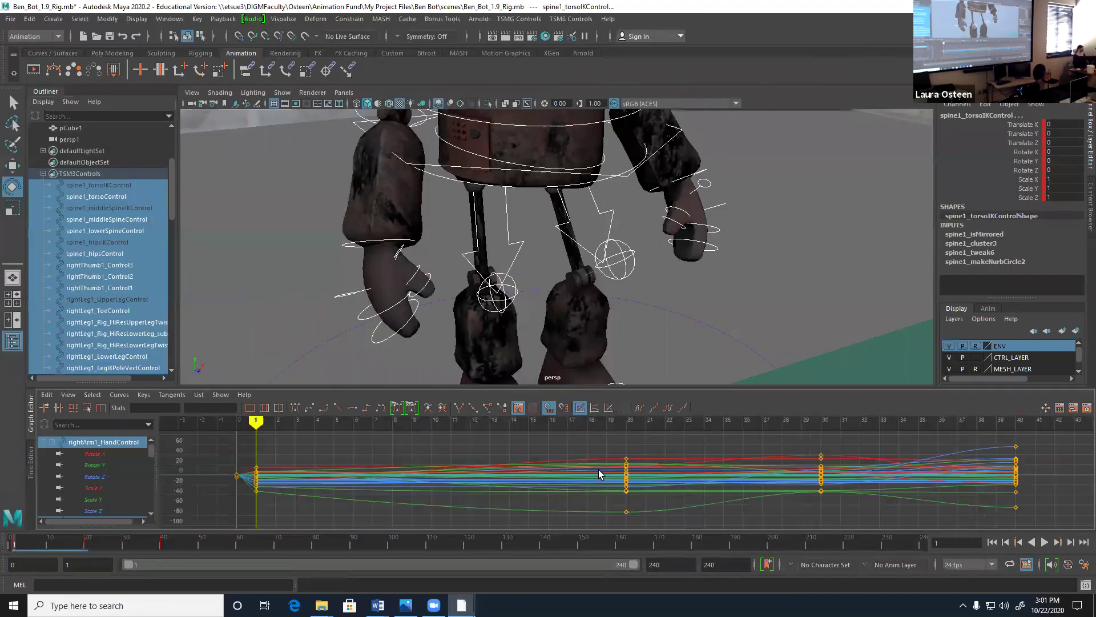
left_click_drag(324, 435, 893, 495)
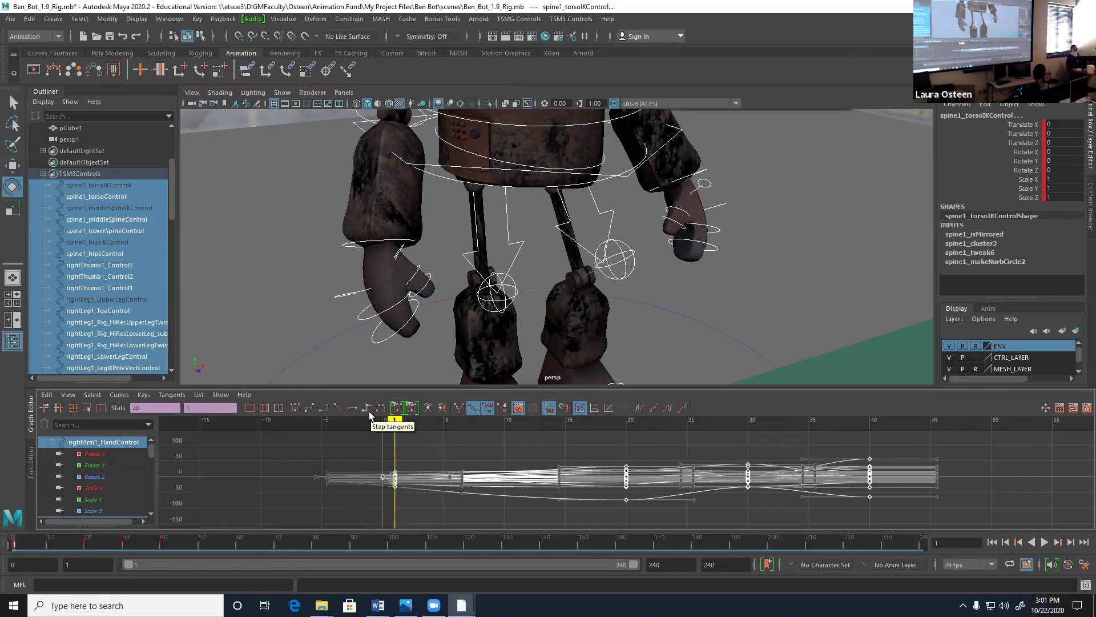
left_click(260, 480)
- Leave the Animation workspace for the modeling layout and close the Hypershade window
left_click(1027, 19)
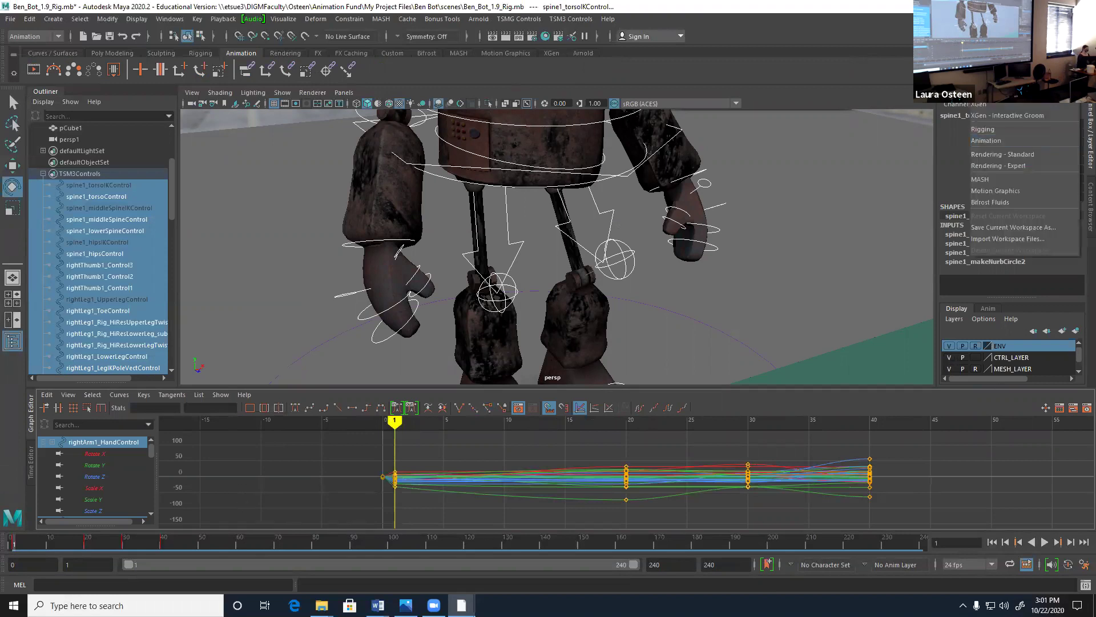
left_click(1003, 154)
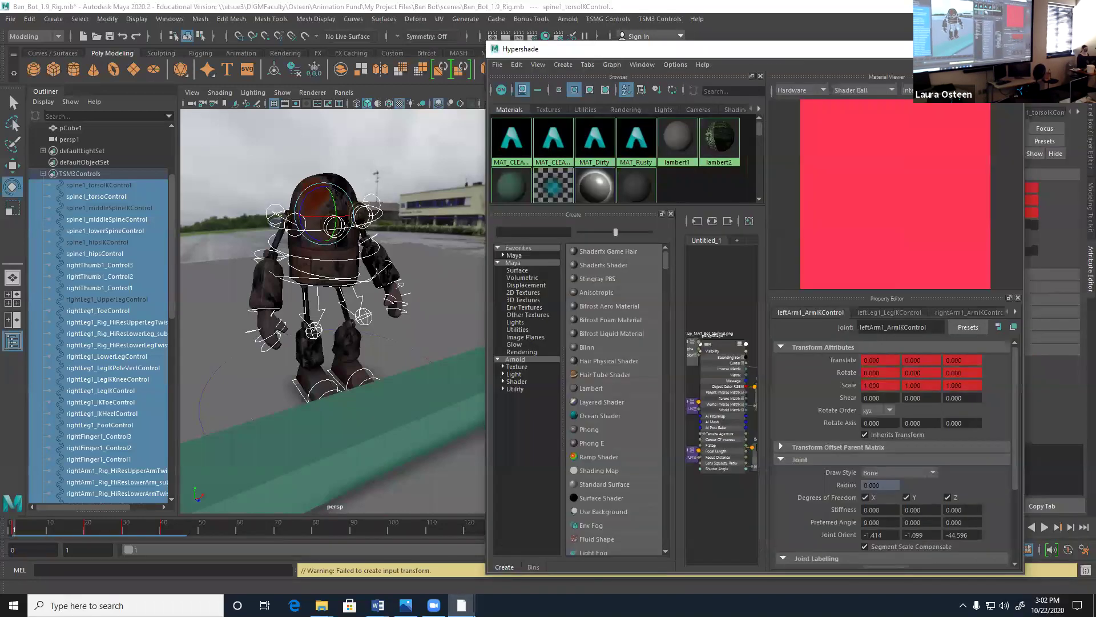
left_click(1007, 49)
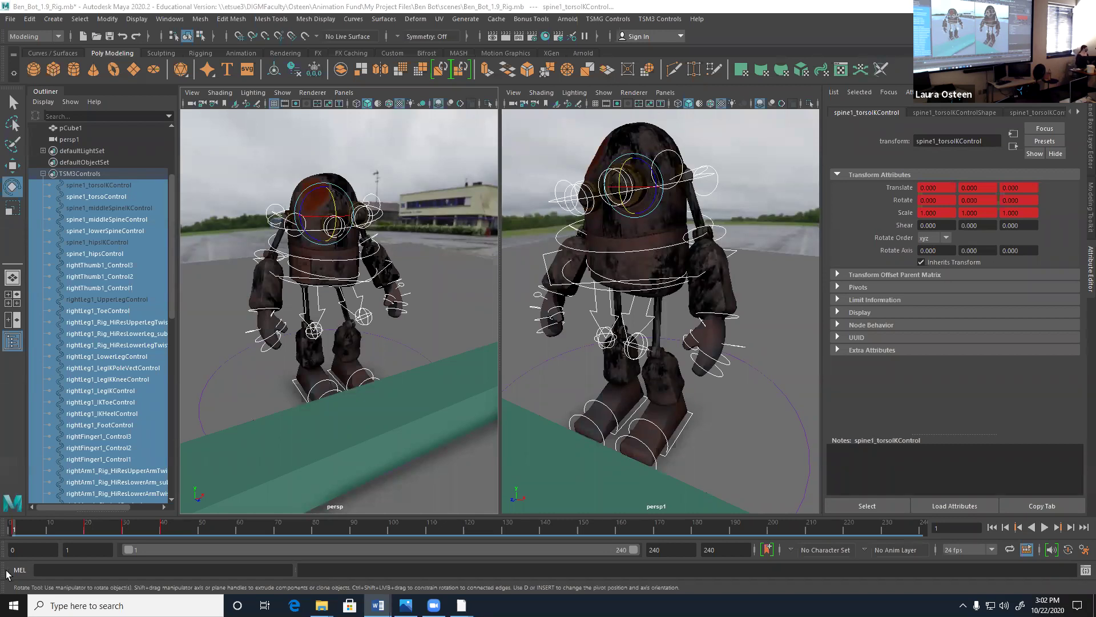
- Go to frame 10 and rotate the hips control to about 2.1 on Z
left_click(49, 530)
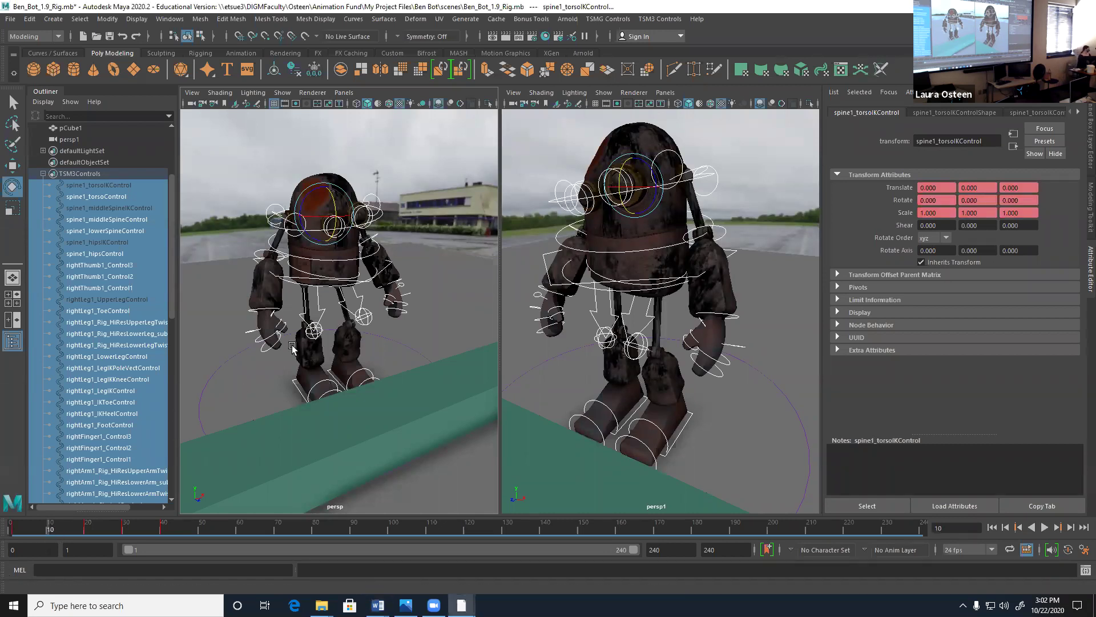
left_click_drag(314, 299, 334, 284, "alt")
left_click(298, 274)
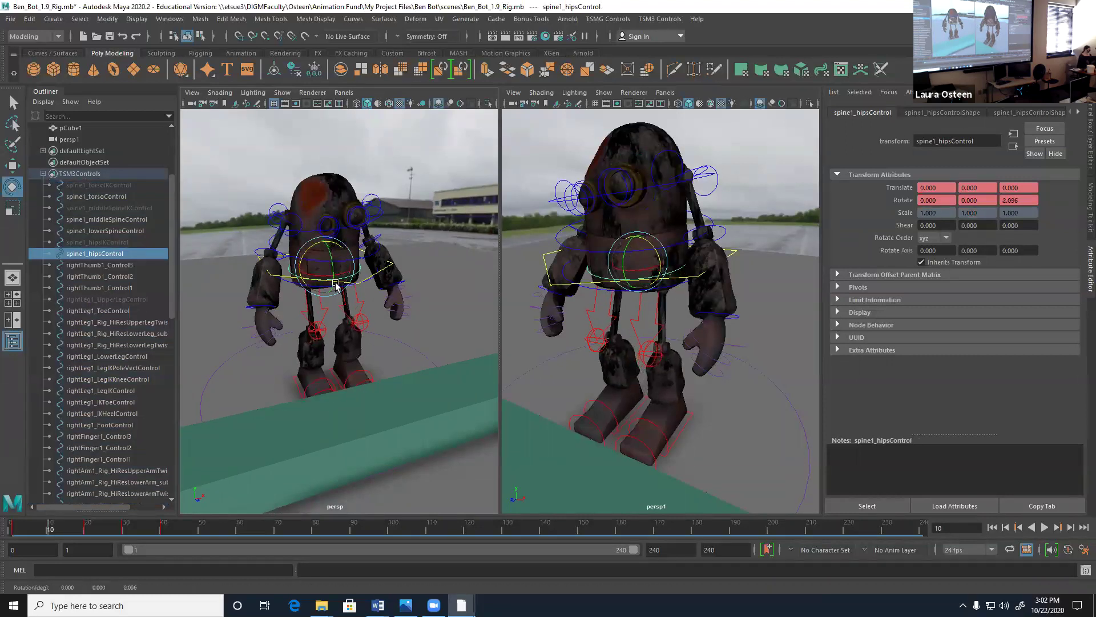
- Open the left leg IK control's Translate X value for editing
left_click(332, 374)
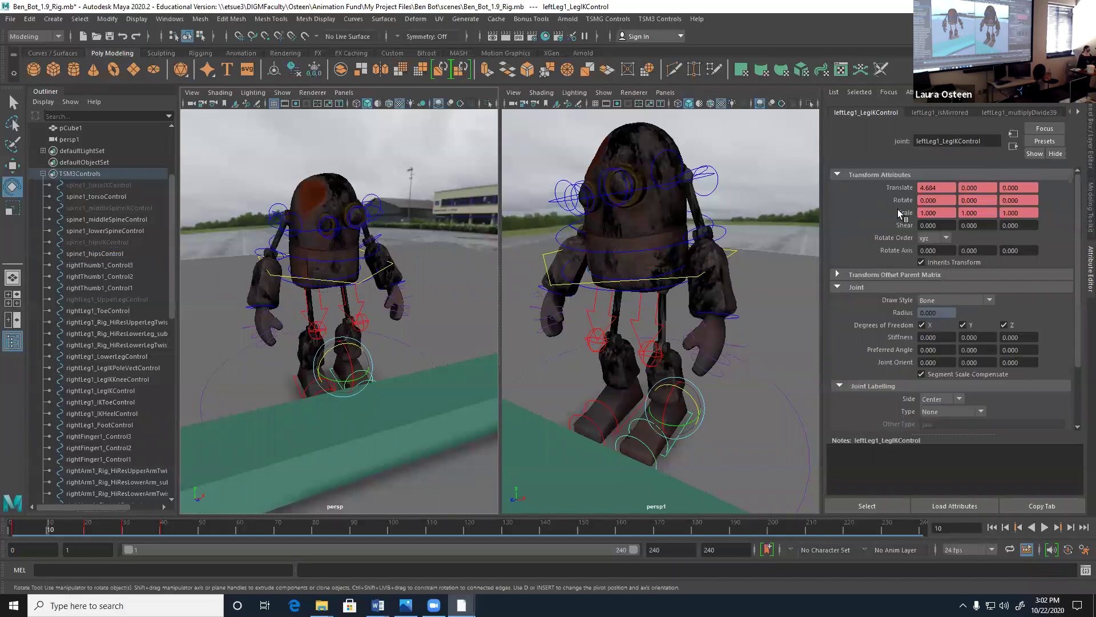
left_click(1088, 127)
left_click(1057, 125)
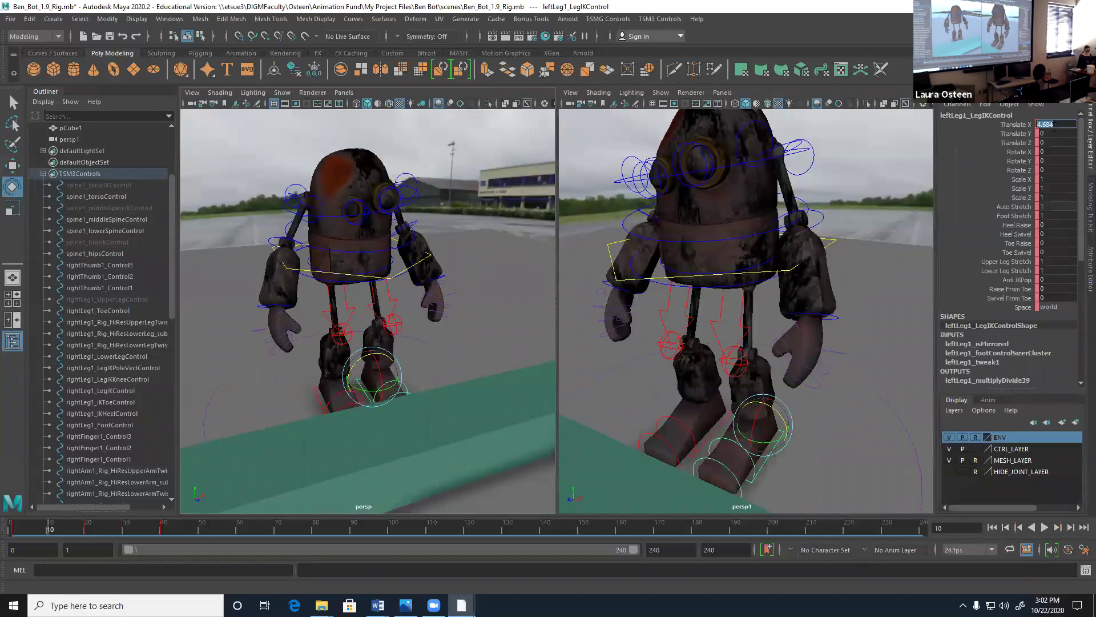
- Nudge the right knee's pole vector control sideways and rotate the torso control to about -1.7 on Z at frame 10
left_click_drag(411, 371, 354, 354, "alt")
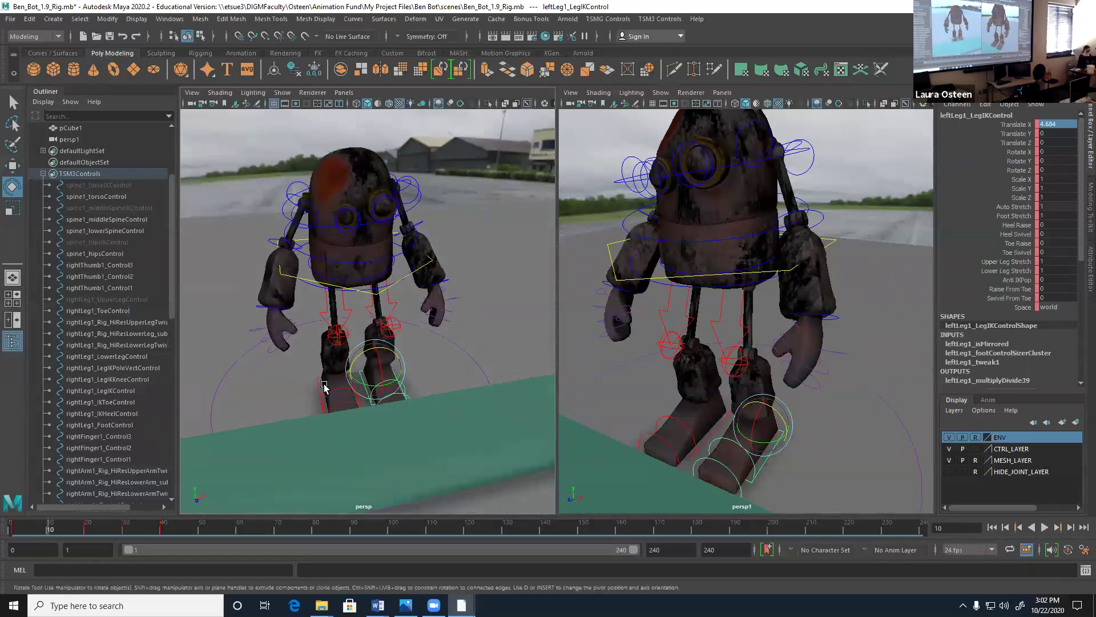
left_click(335, 335)
key("w")
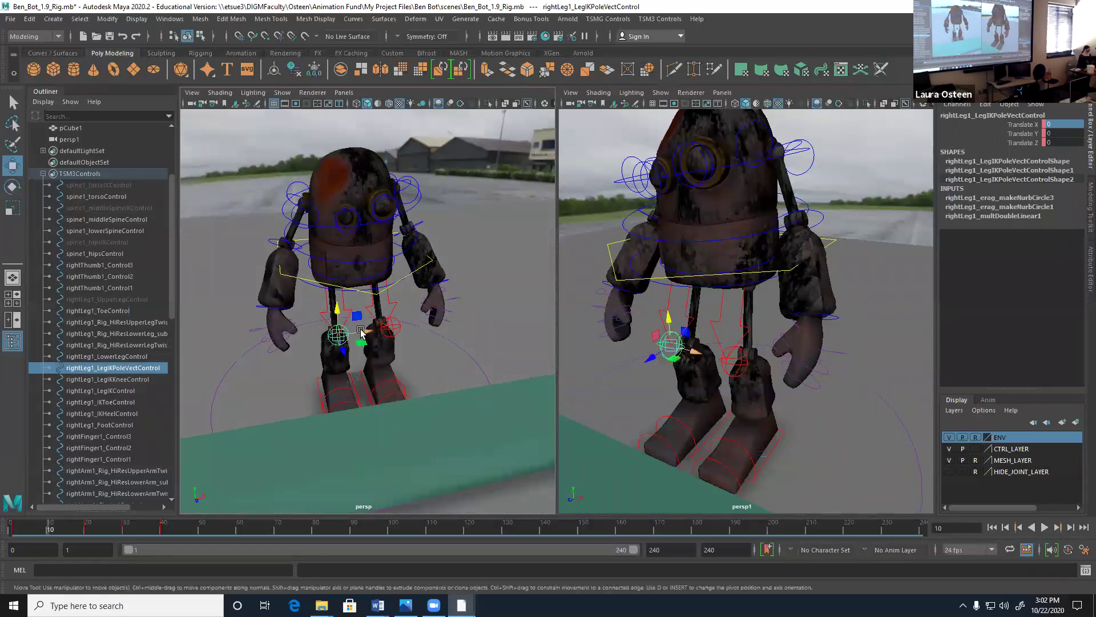
left_click(328, 228)
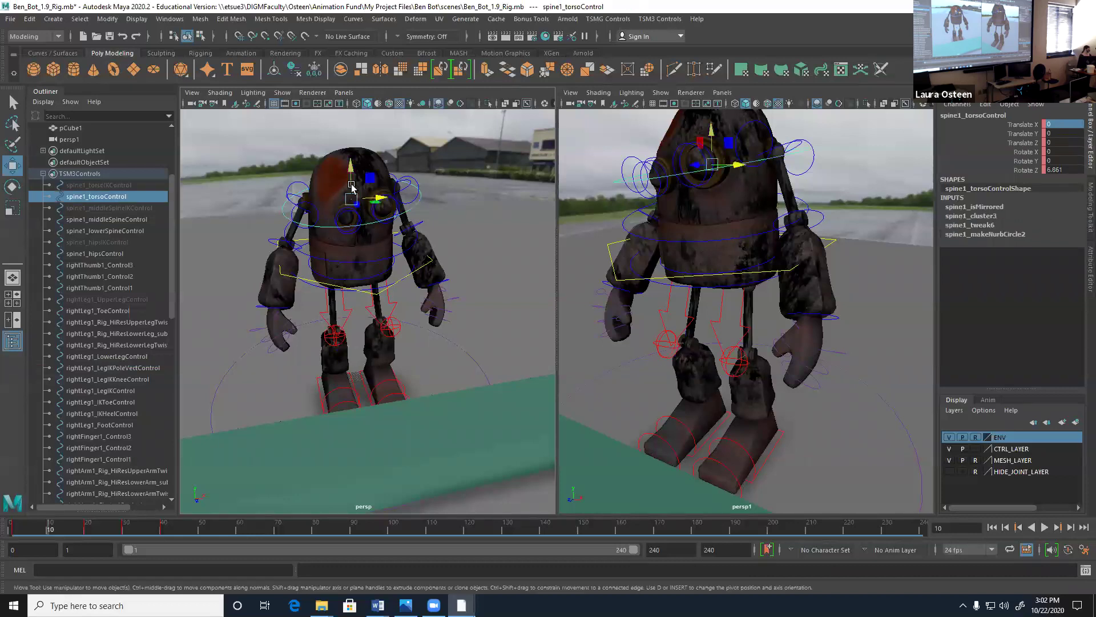
key("e")
left_click_drag(364, 174, 367, 178)
- Select all the rig controls, key them at frame 10 and return to frame 1
left_click(101, 185)
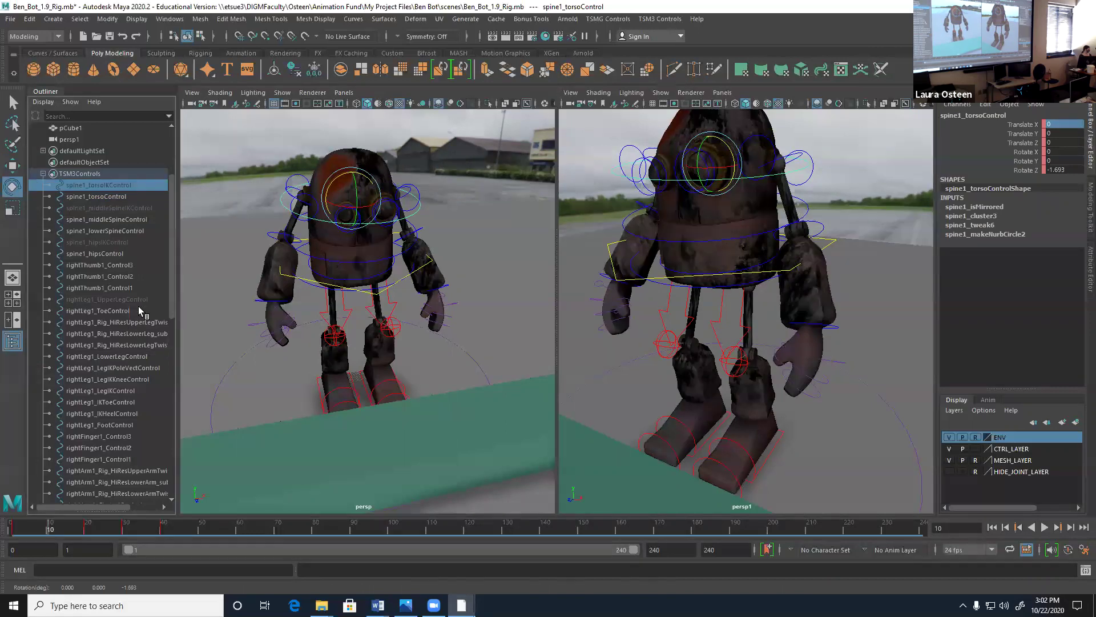
scroll(114, 399, "down", 10)
left_click(91, 493, "shift")
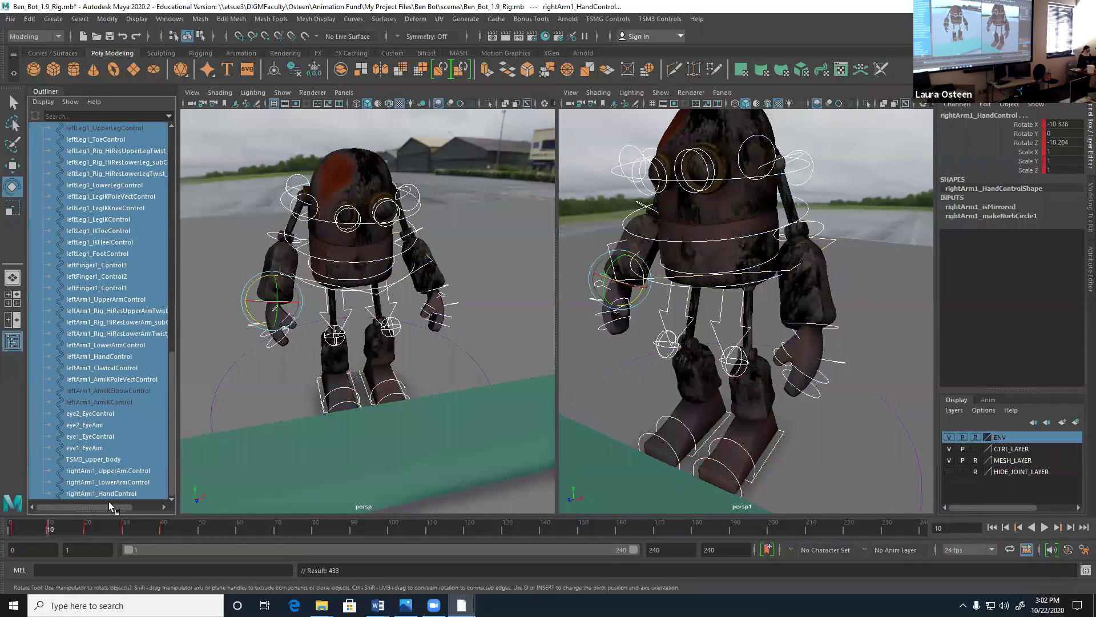
left_click(8, 531)
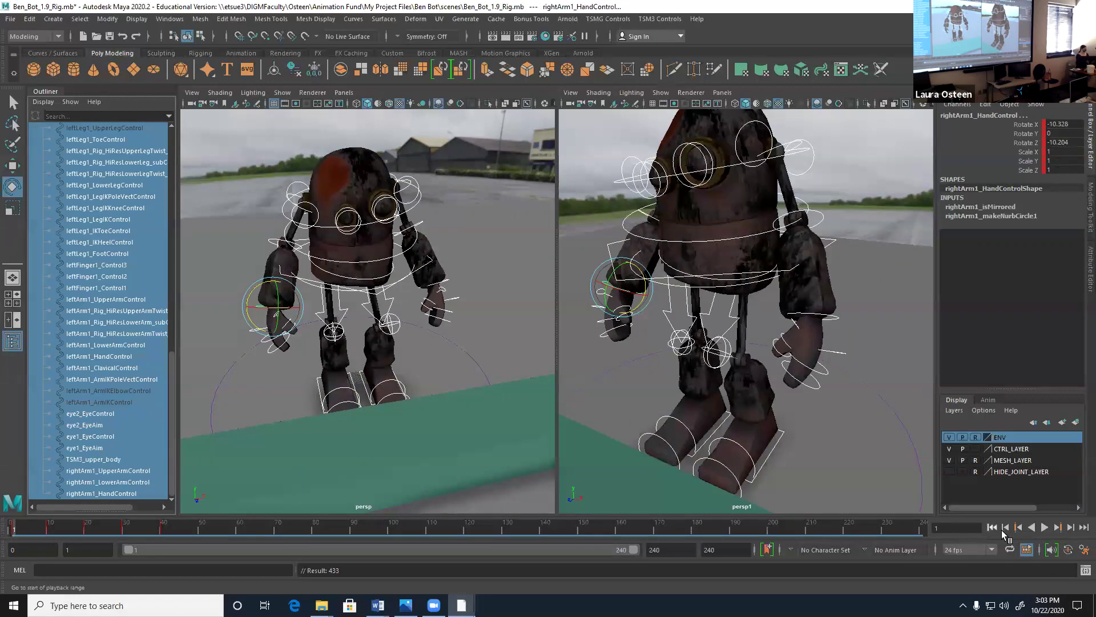
- Deselect the controls, play the animation in the persp1 view and stop it
left_click(900, 433)
left_click(1044, 527)
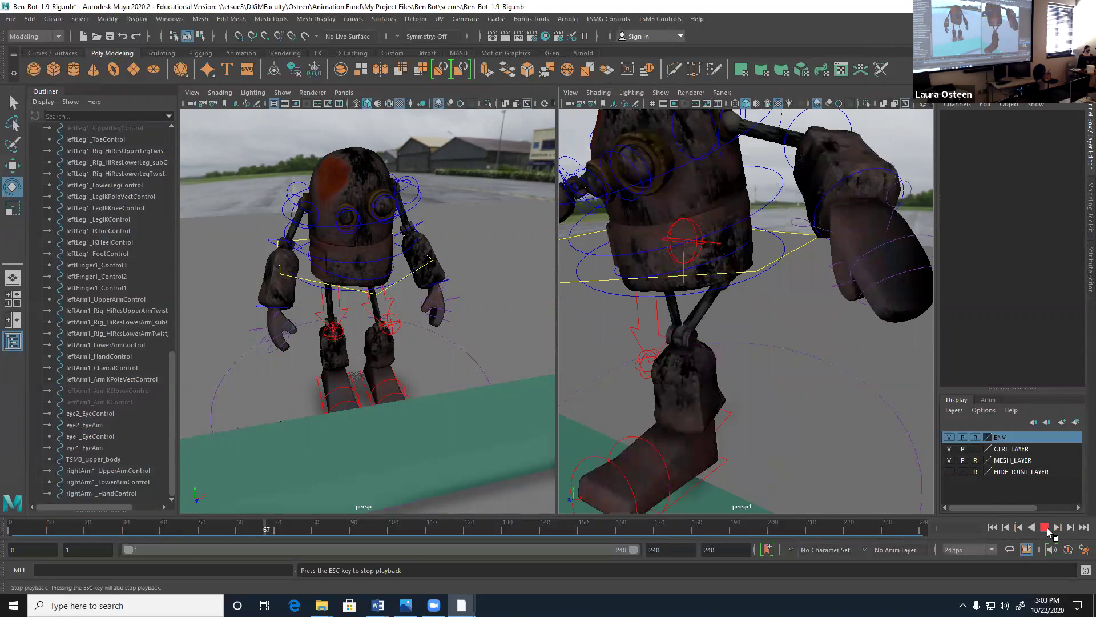
left_click(1044, 527)
- Make the persp view active and replay the animation from the first frame to check the step onto the beam
left_click(489, 392)
left_click(992, 527)
left_click(1044, 527)
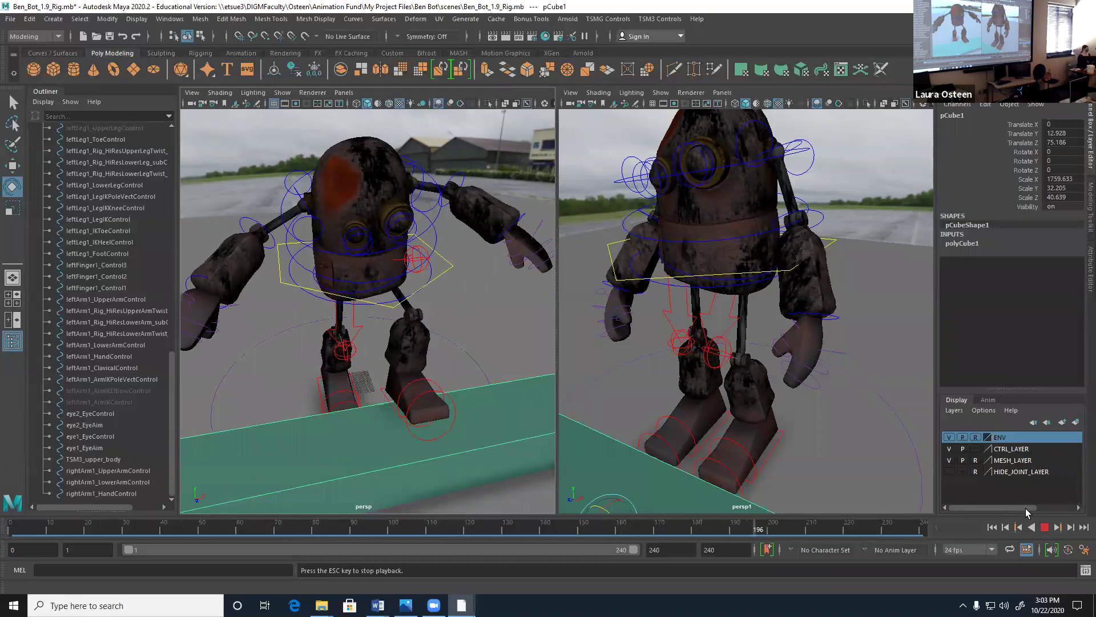
left_click(1045, 527)
left_click(993, 527)
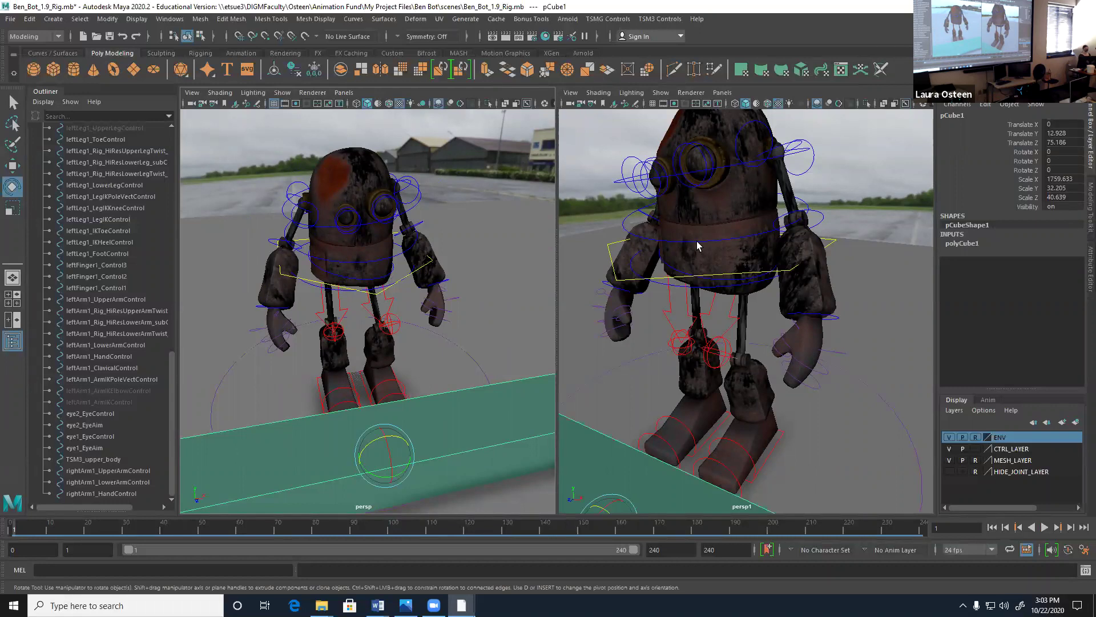
left_click(1046, 527)
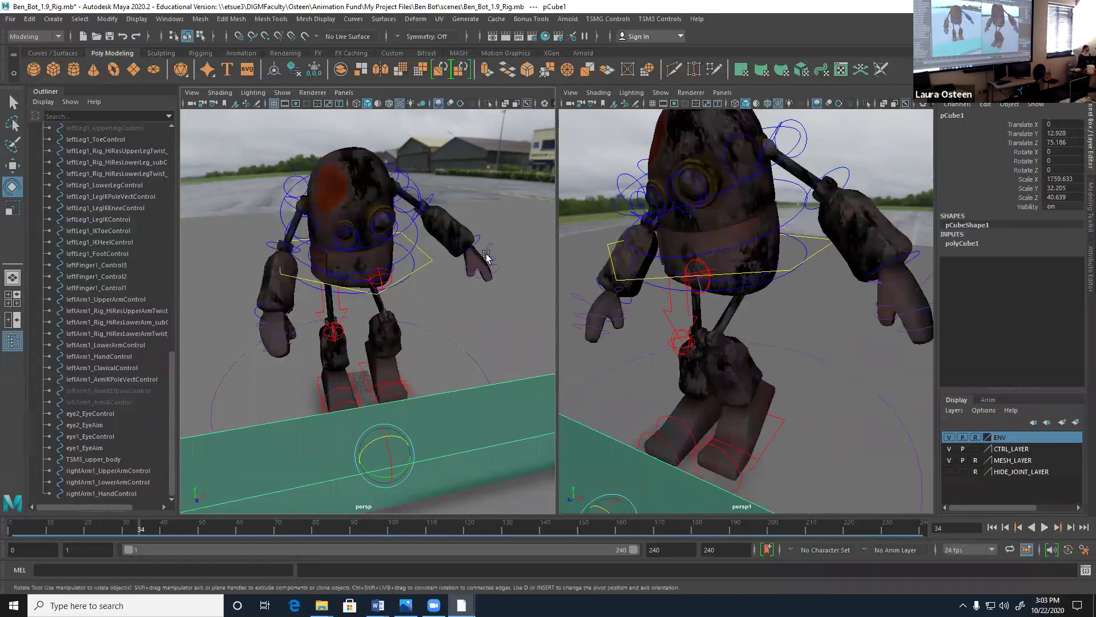
- Set playback to update all views in the Time Slider preferences and save the preferences
left_click(160, 22)
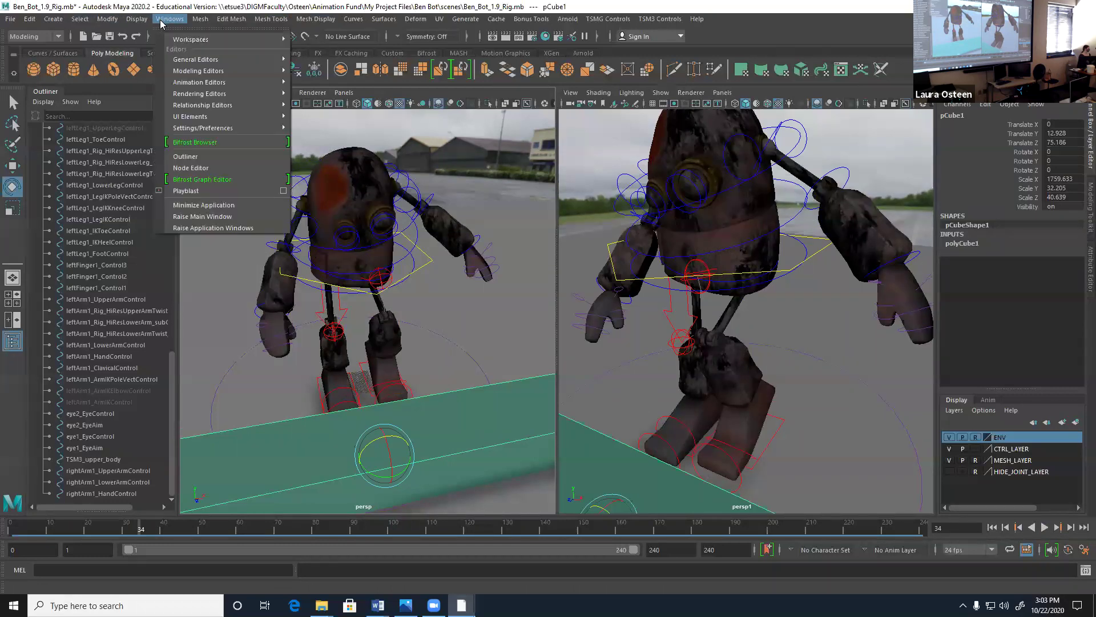
mouse_move(175, 129)
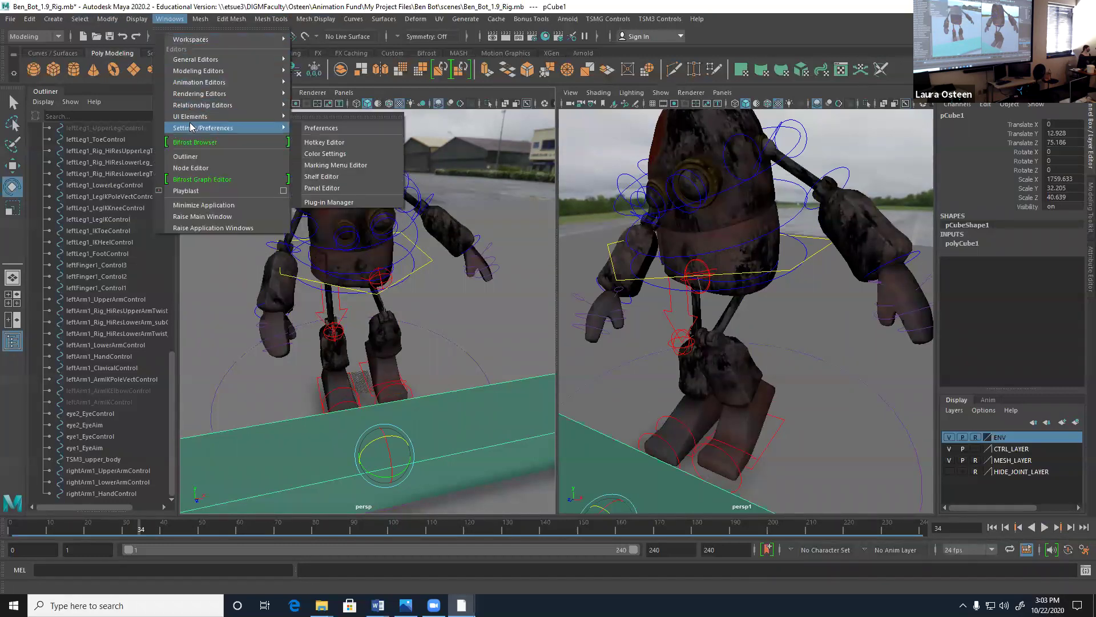
left_click(325, 129)
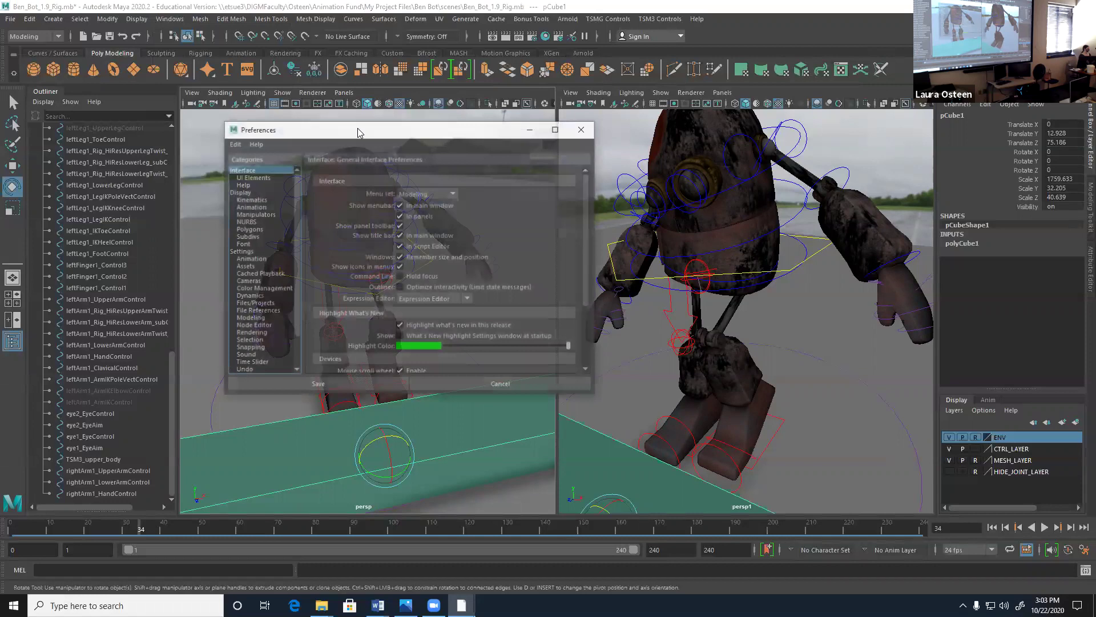
scroll(253, 269, "down", 1)
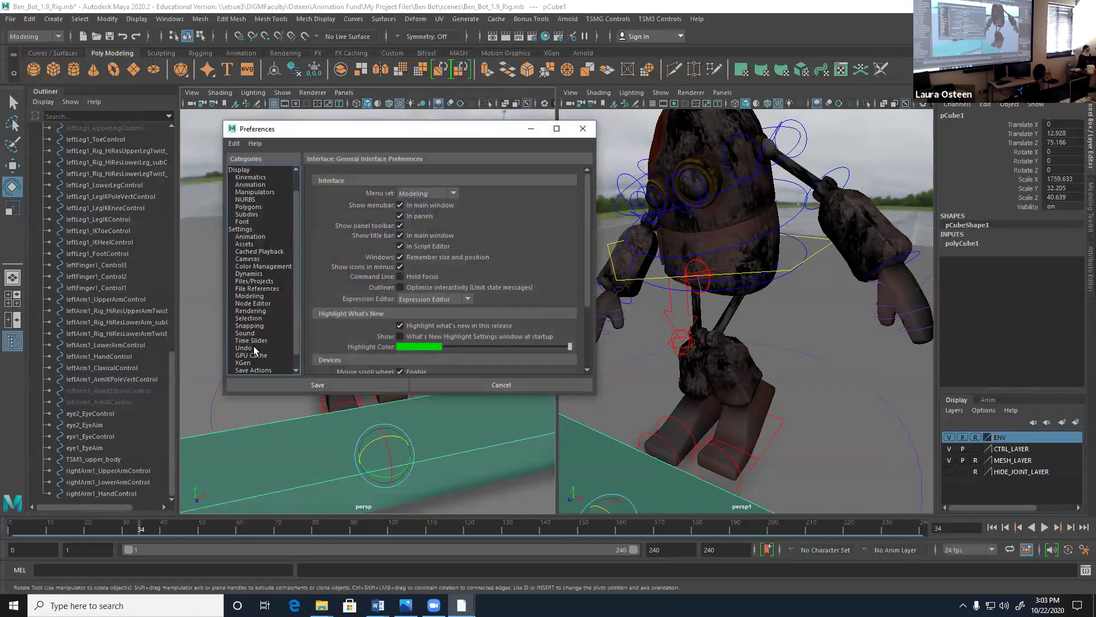
left_click(246, 347)
scroll(388, 308, "down", 2)
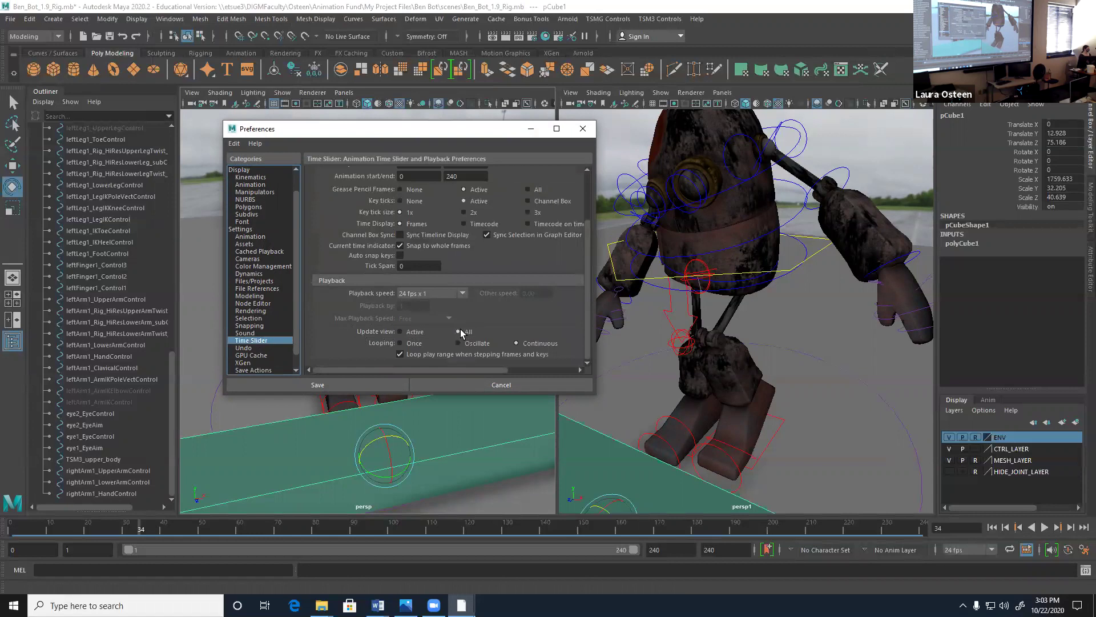
left_click(362, 384)
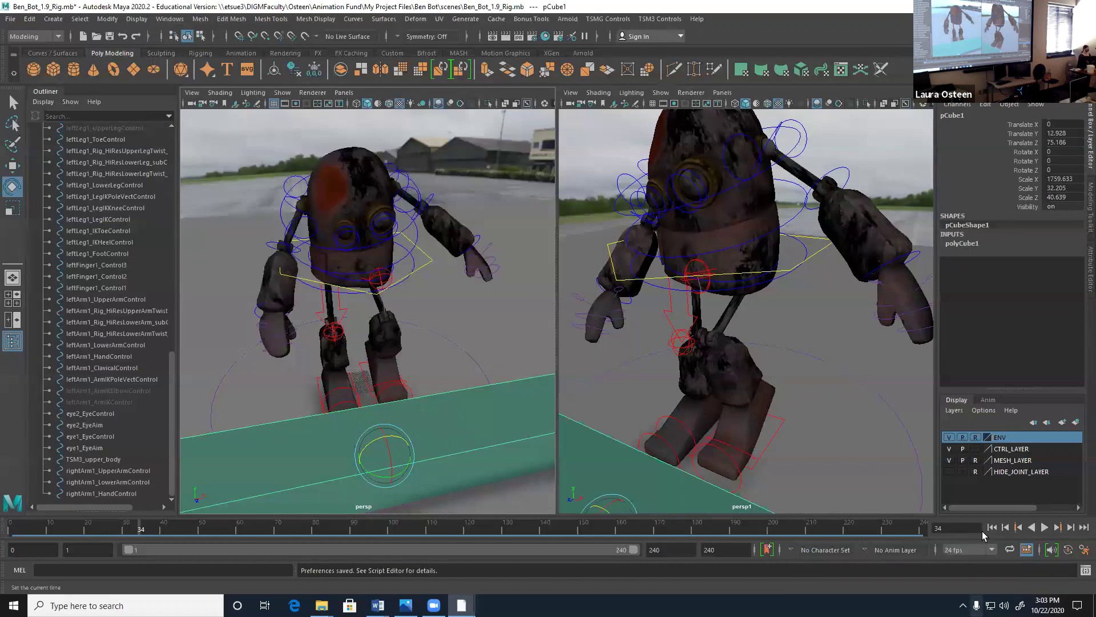
- Play the animation from the start in both perspective views, stop it and return to frame 1
left_click(1006, 529)
left_click(1044, 528)
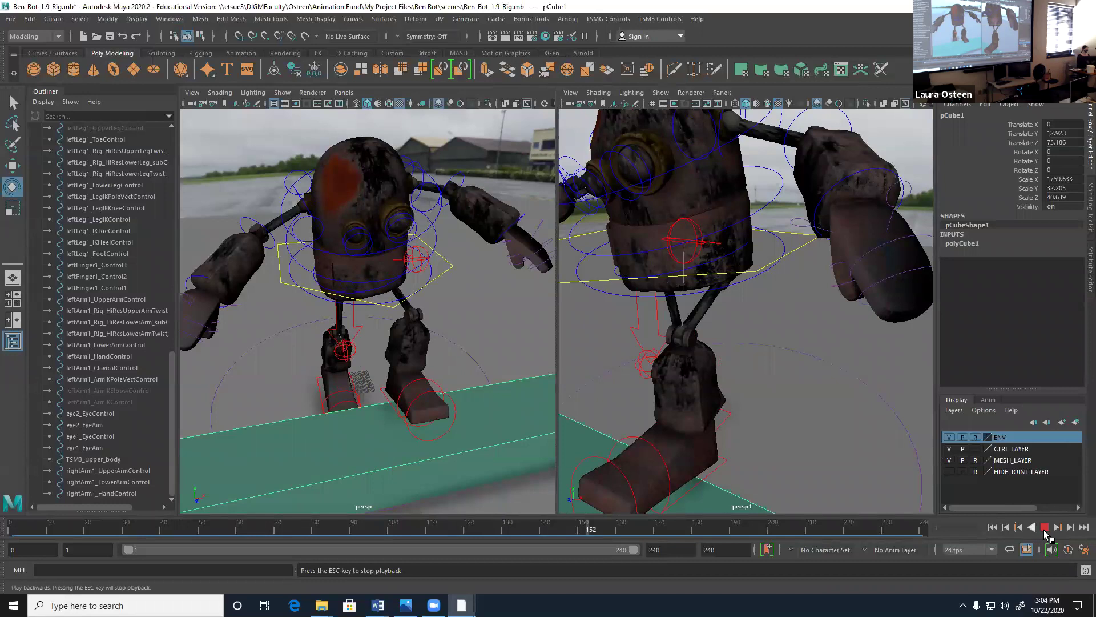
left_click(1045, 528)
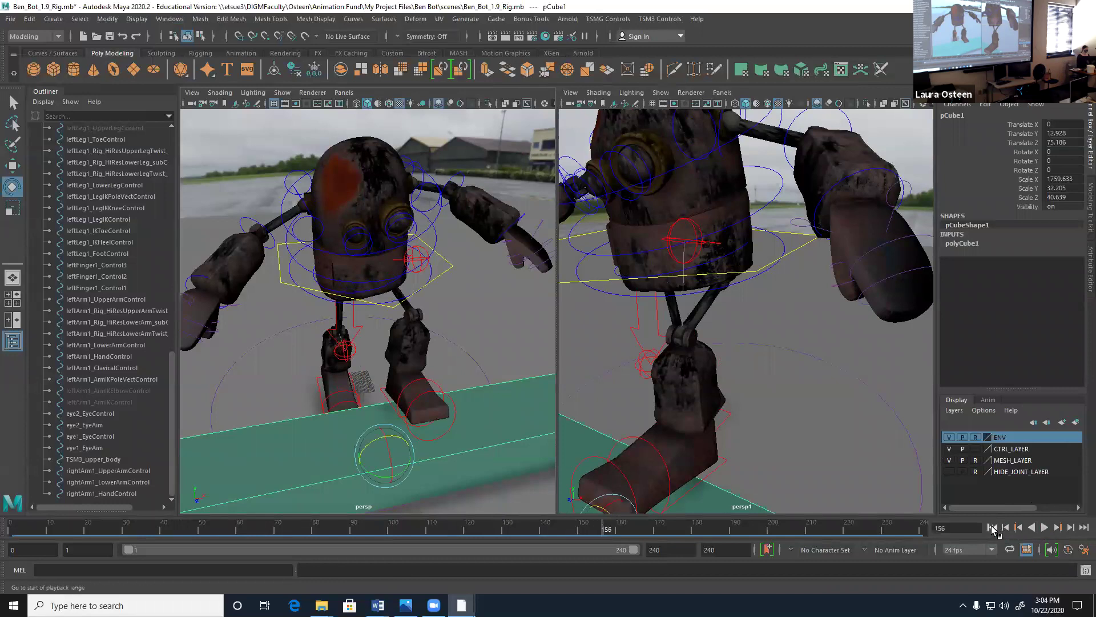
left_click(991, 528)
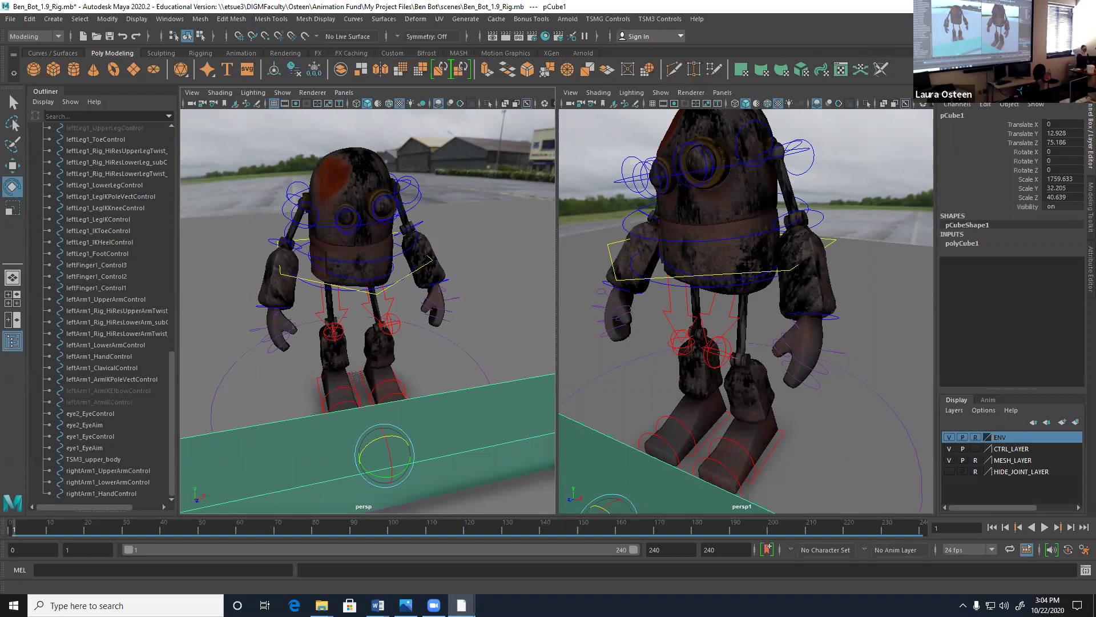
- Review the blocked step onto the beam once more in both views and go back to the first frame
key("alt+Tab")
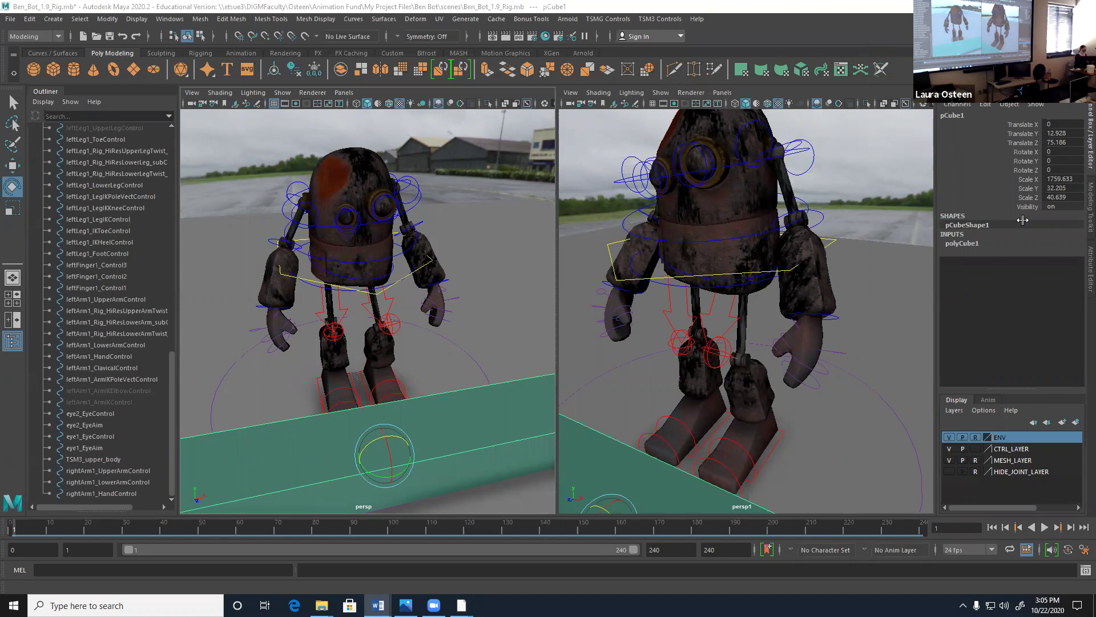
left_click(1045, 529)
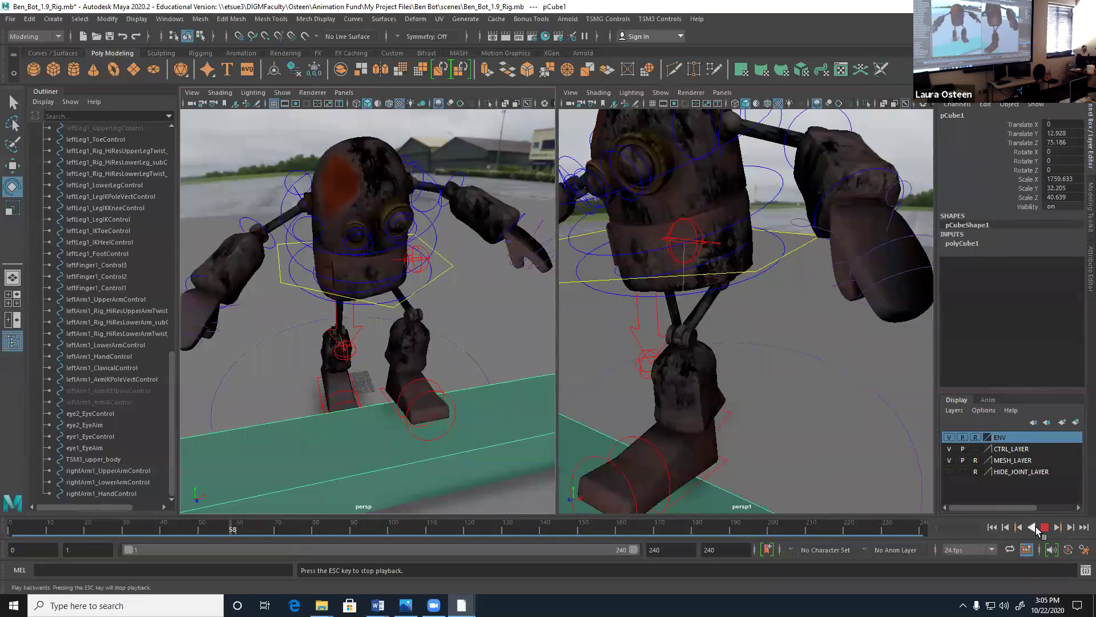
left_click(1045, 527)
left_click(993, 527)
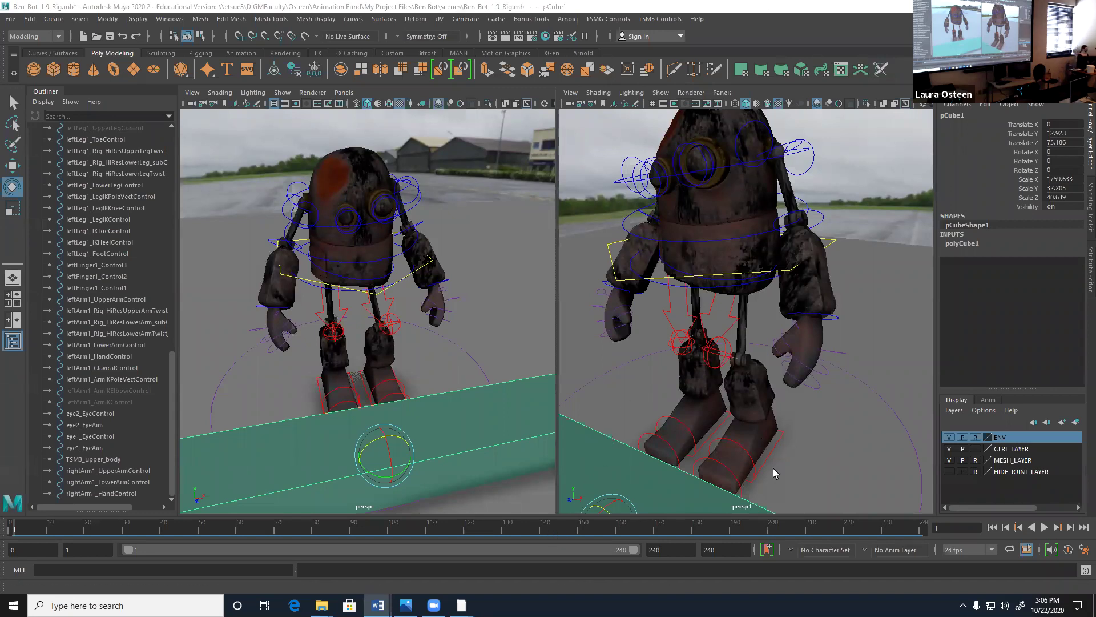
- Switch to the Ben_Bot_1.9_Rig.0001.mb scene and go to the start of its playback range
right_click(772, 532)
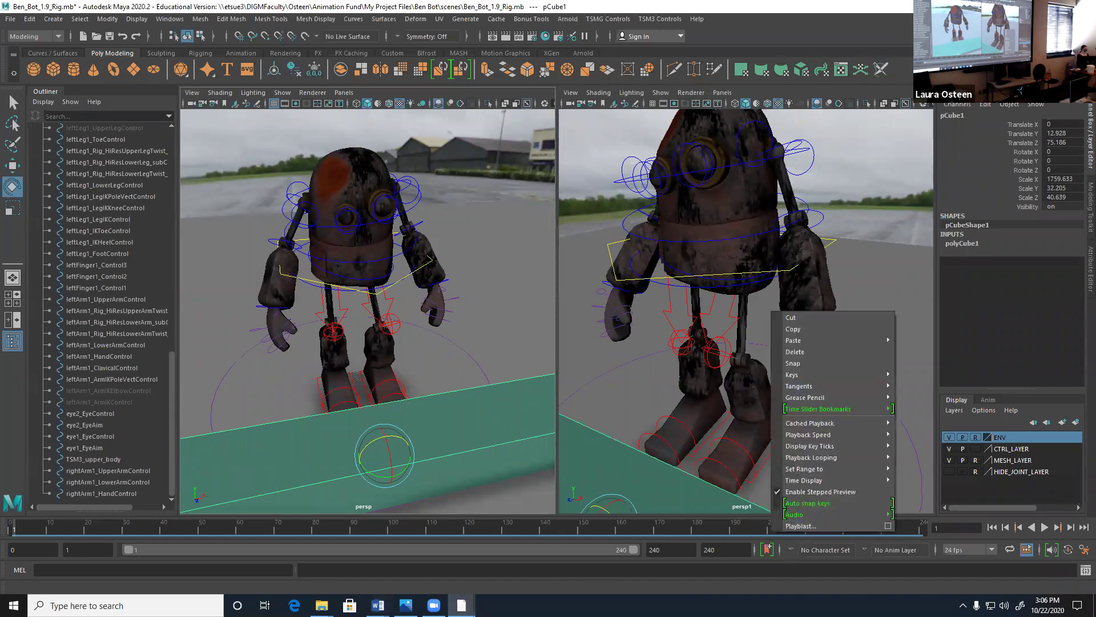
key("Escape")
key("super+d")
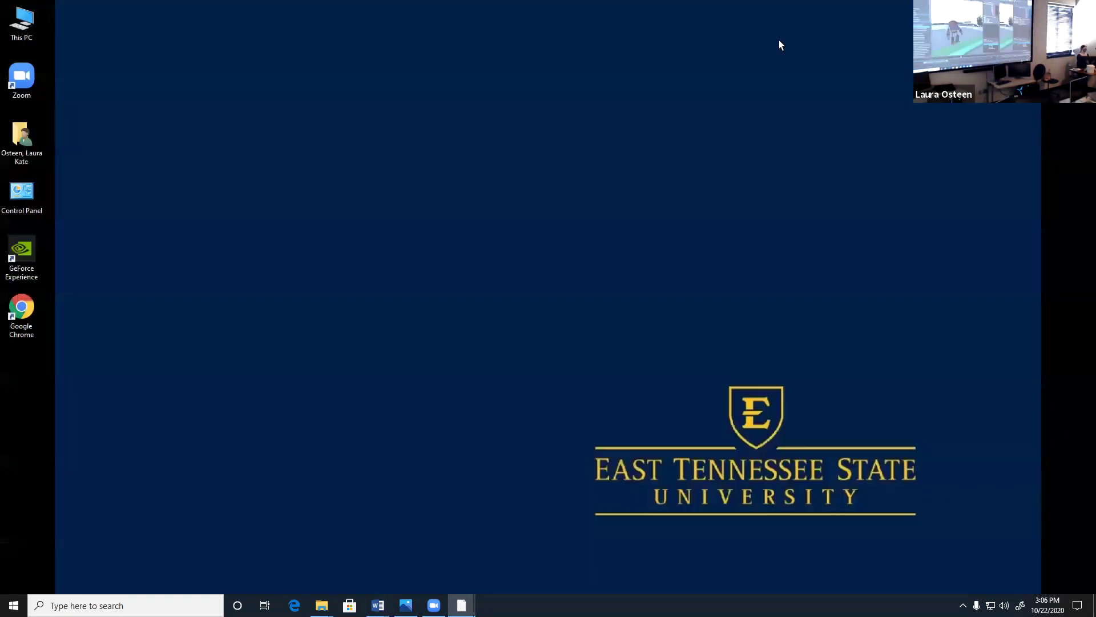
key("super+d")
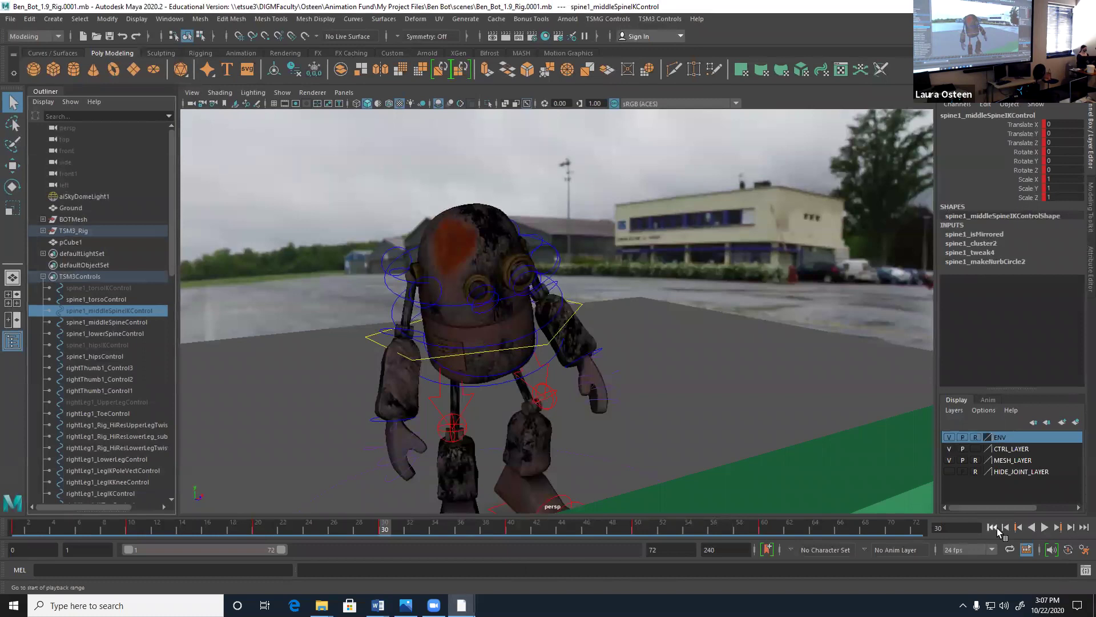
left_click(992, 527)
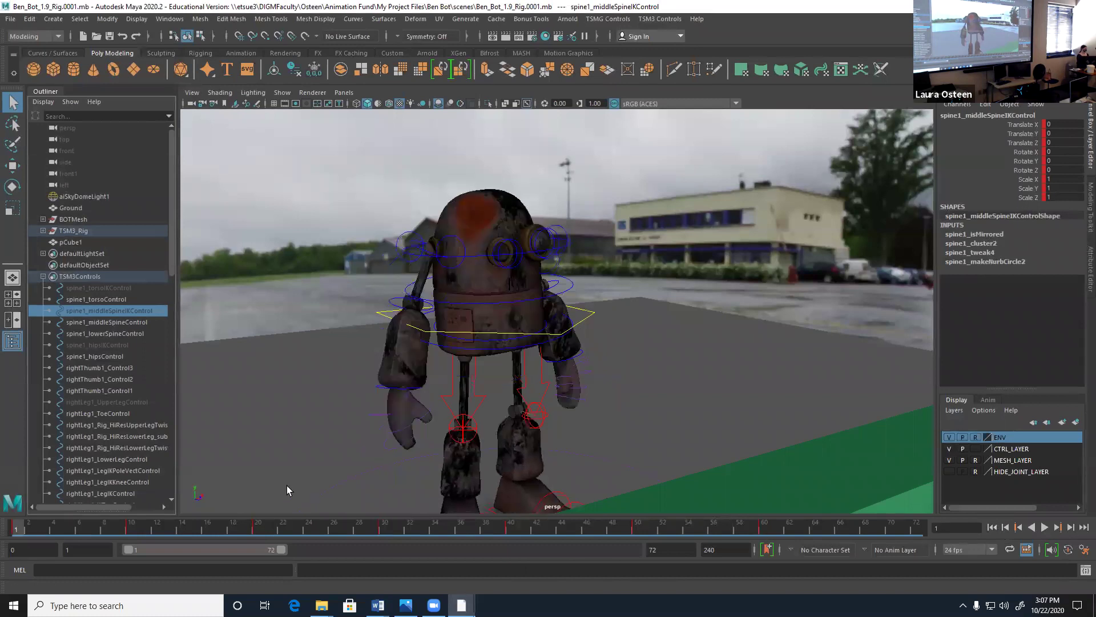
- Change the timeline's Playback Speed setting and set the current time to frame 1
right_click(233, 529)
mouse_move(342, 425)
left_click(388, 432)
right_click(355, 529)
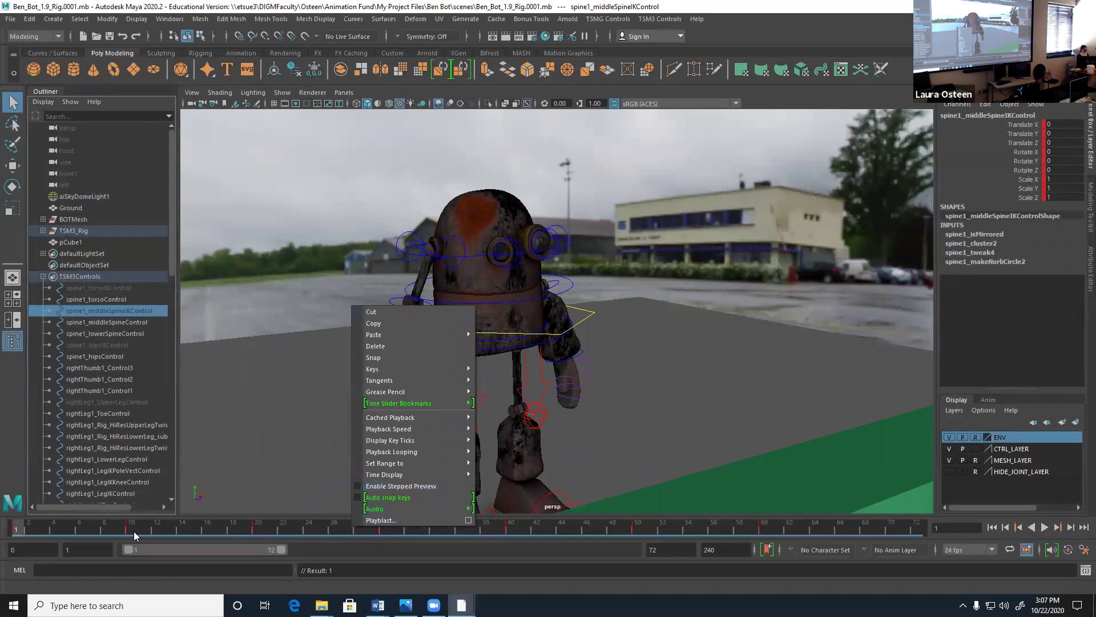
left_click(17, 531)
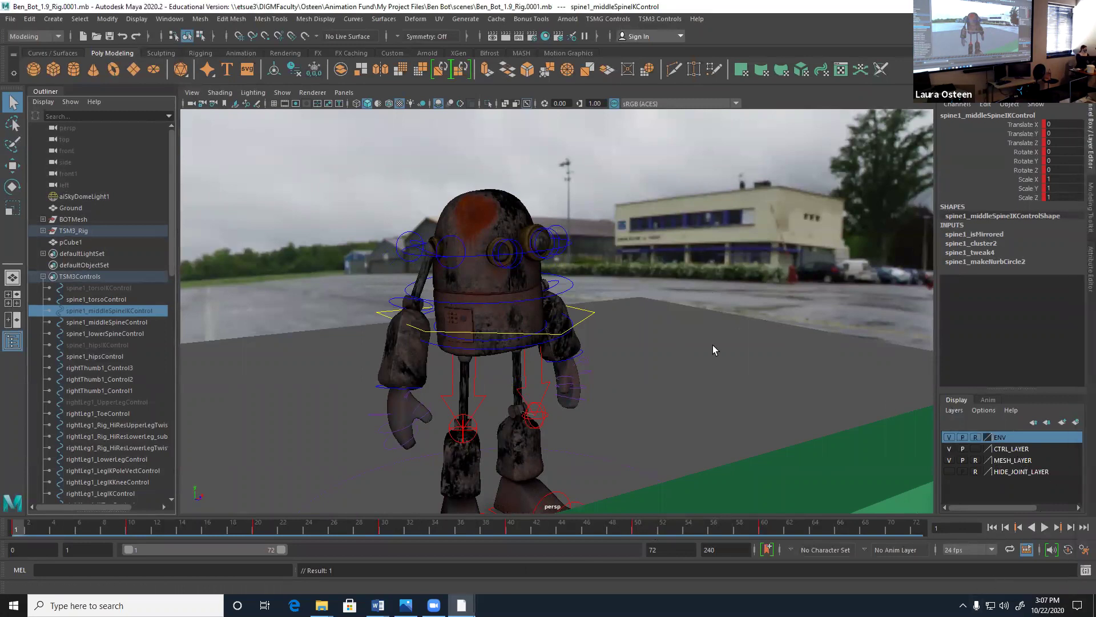
- Play the animation with the robot and green beam in view, stop it and return to the first frame
left_click_drag(750, 318, 689, 267, "alt")
left_click_drag(639, 313, 661, 340, "alt")
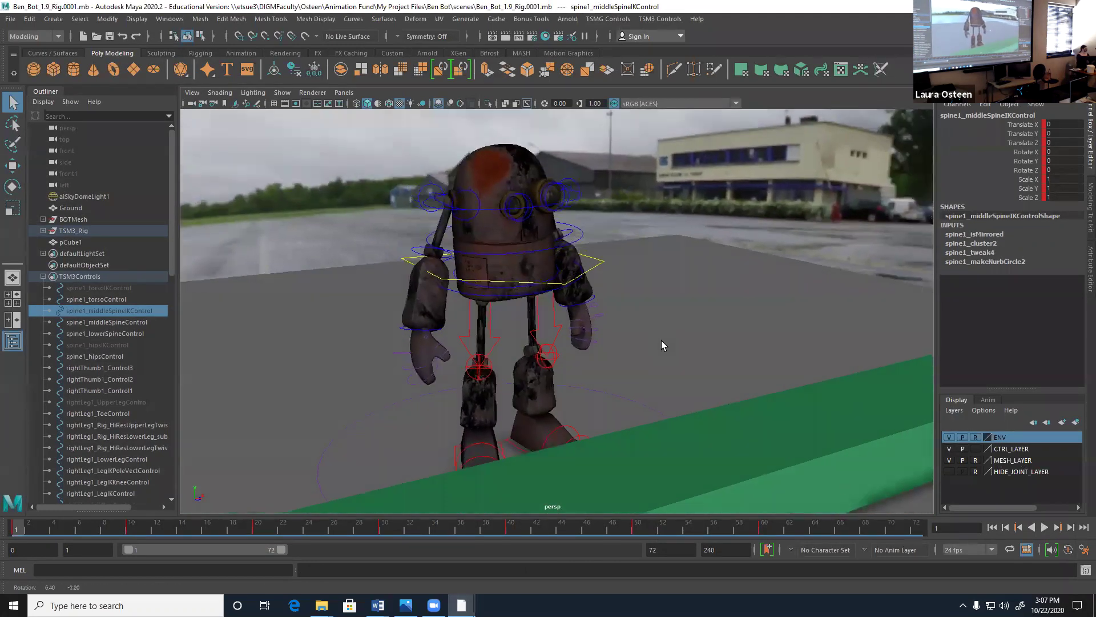
left_click(1044, 527)
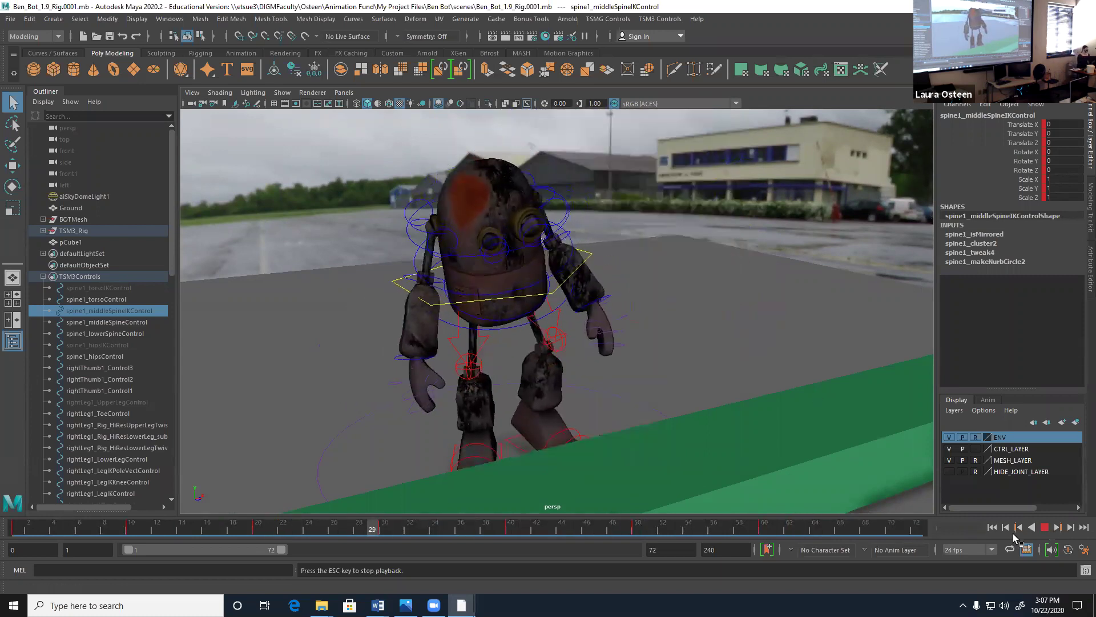
left_click(1045, 527)
left_click(992, 527)
- Switch to the Animation workspace and reframe the robot above the Graph Editor
left_click(1043, 19)
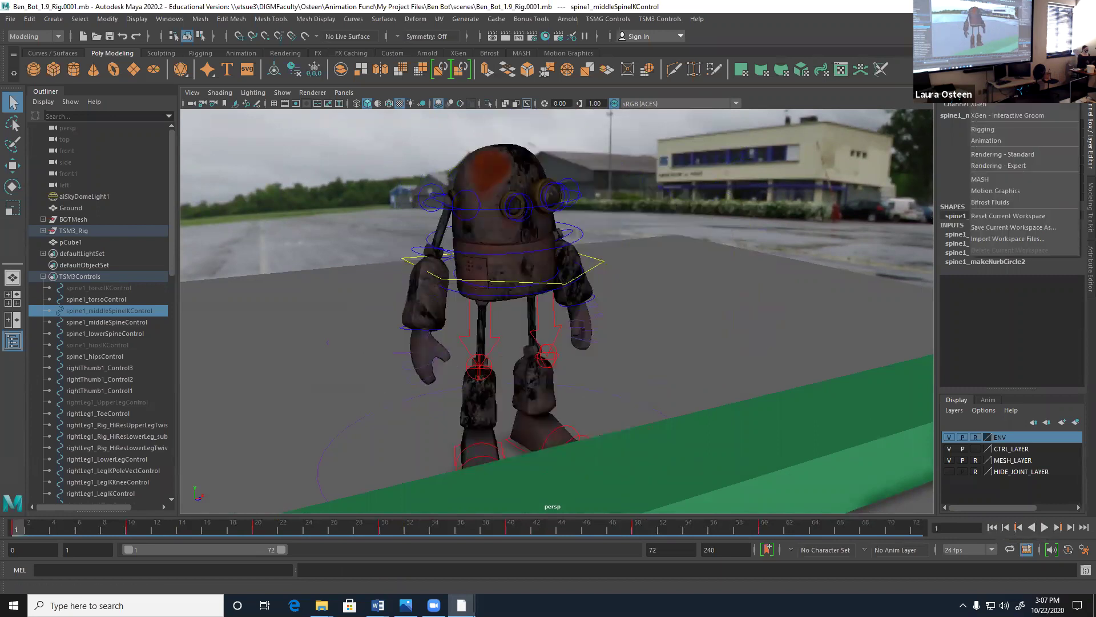
left_click(994, 141)
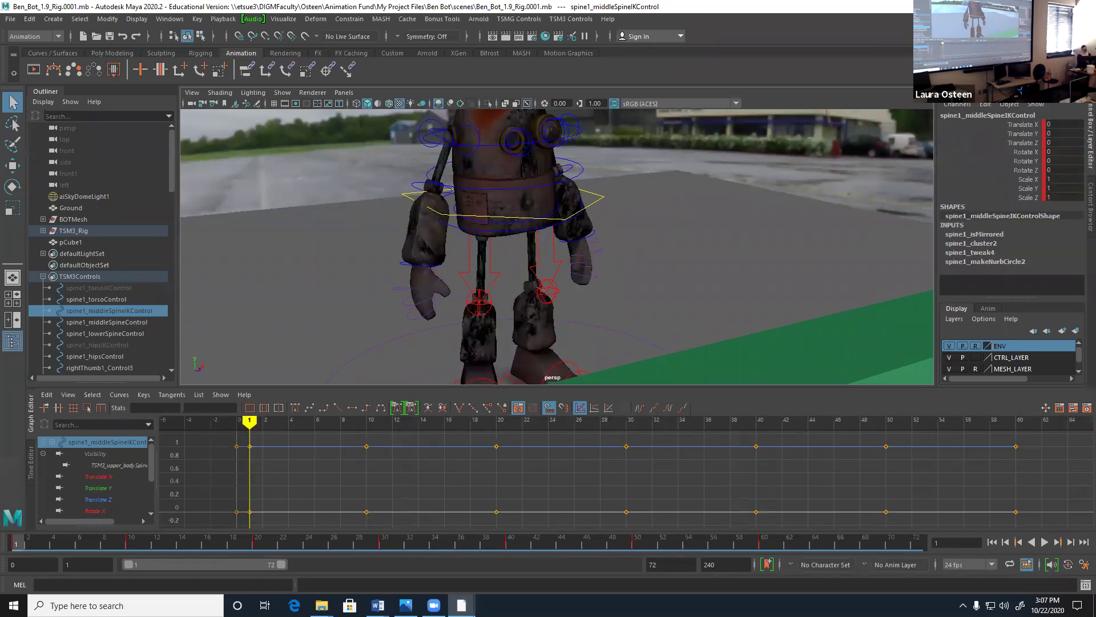
right_click_drag(683, 240, 578, 256, "alt")
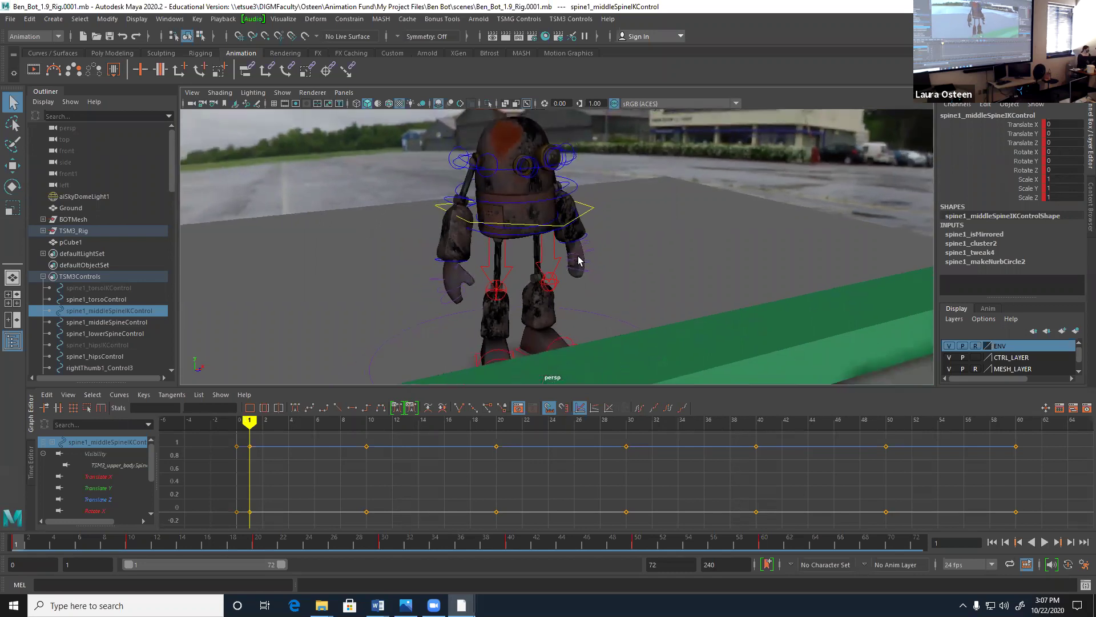
middle_click_drag(645, 239, 615, 247, "alt")
- Split the viewport into two side-by-side panes and frame the robot in the persp view
left_click(344, 92)
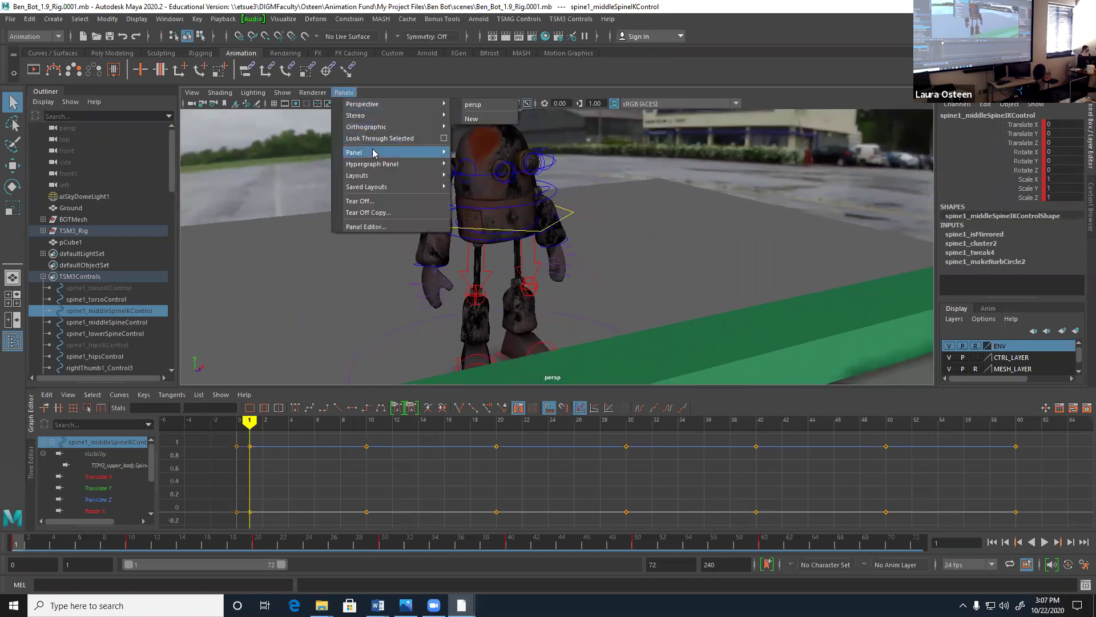
mouse_move(372, 168)
left_click(492, 186)
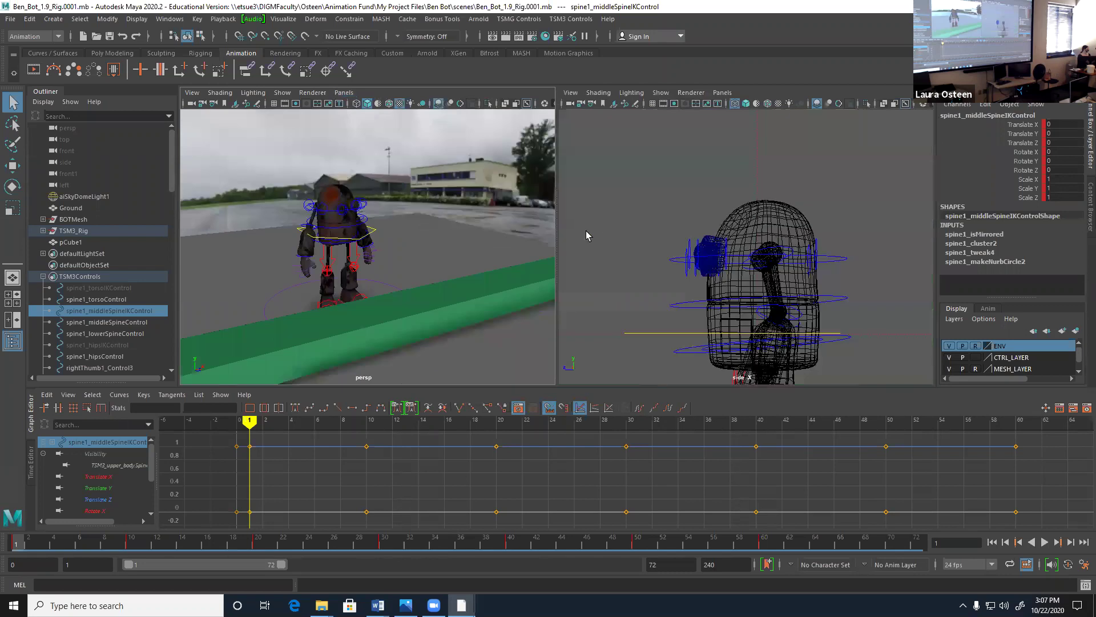
right_click_drag(326, 225, 396, 248, "alt")
left_click_drag(397, 247, 476, 241, "alt")
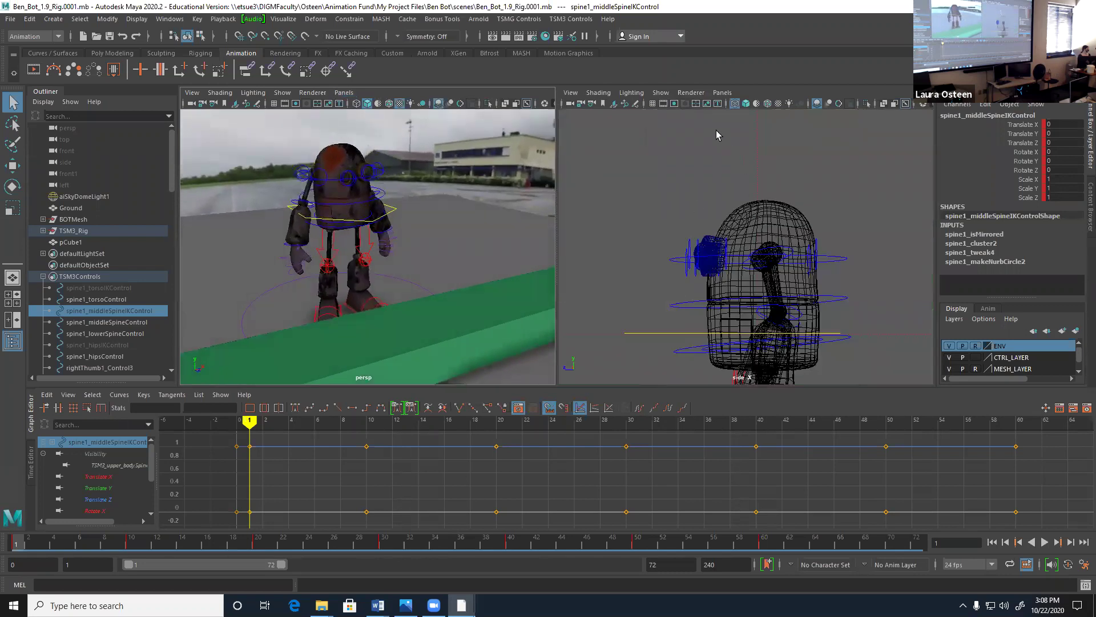
- Create a new perspective camera for the side view pane and frame the whole robot from the front
left_click(722, 92)
mouse_move(735, 109)
left_click(848, 119)
scroll(818, 193, "down", 10)
middle_click_drag(791, 203, 772, 297, "alt")
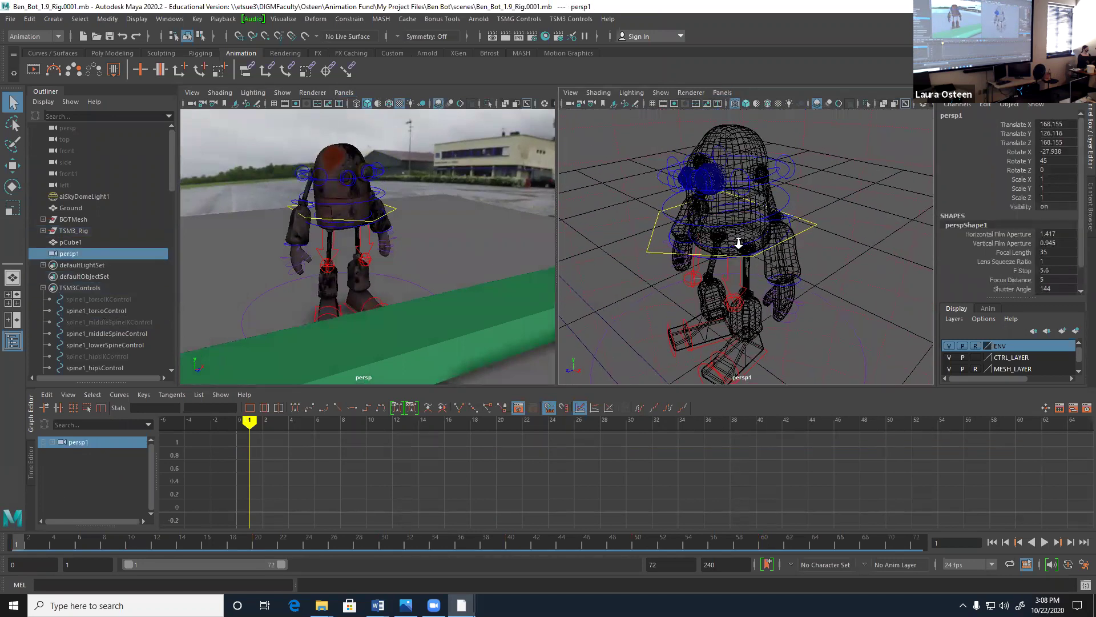
scroll(754, 222, "up", 2)
scroll(707, 231, "down", 3)
left_click_drag(706, 231, 742, 122, "alt")
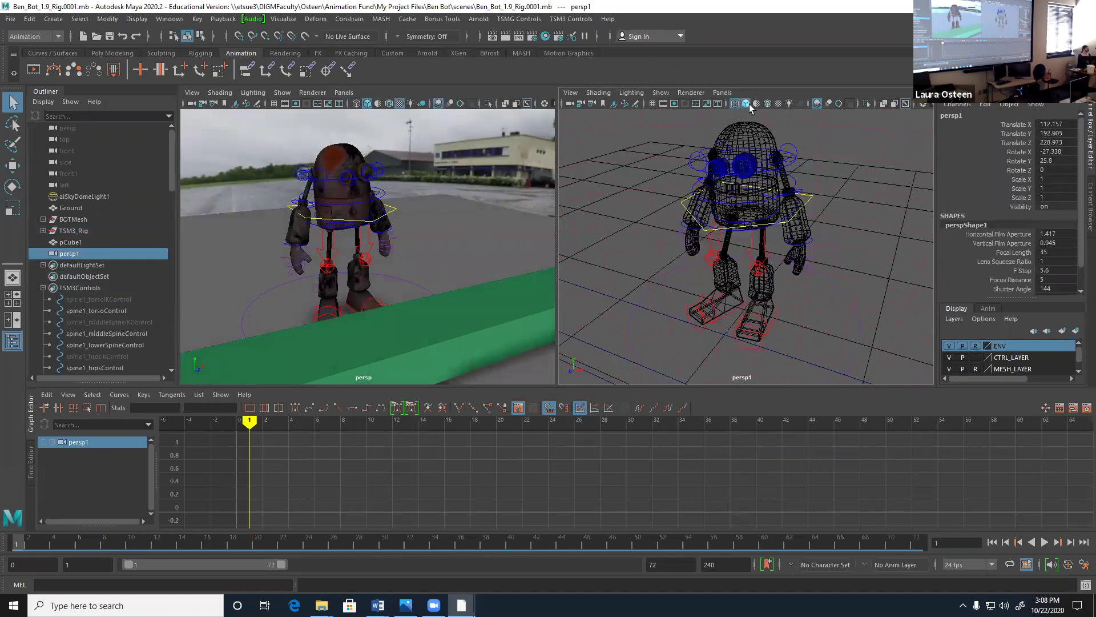
- Display the persp1 view shaded with textures and frame the robot more closely in the persp view
left_click(746, 103)
left_click(779, 104)
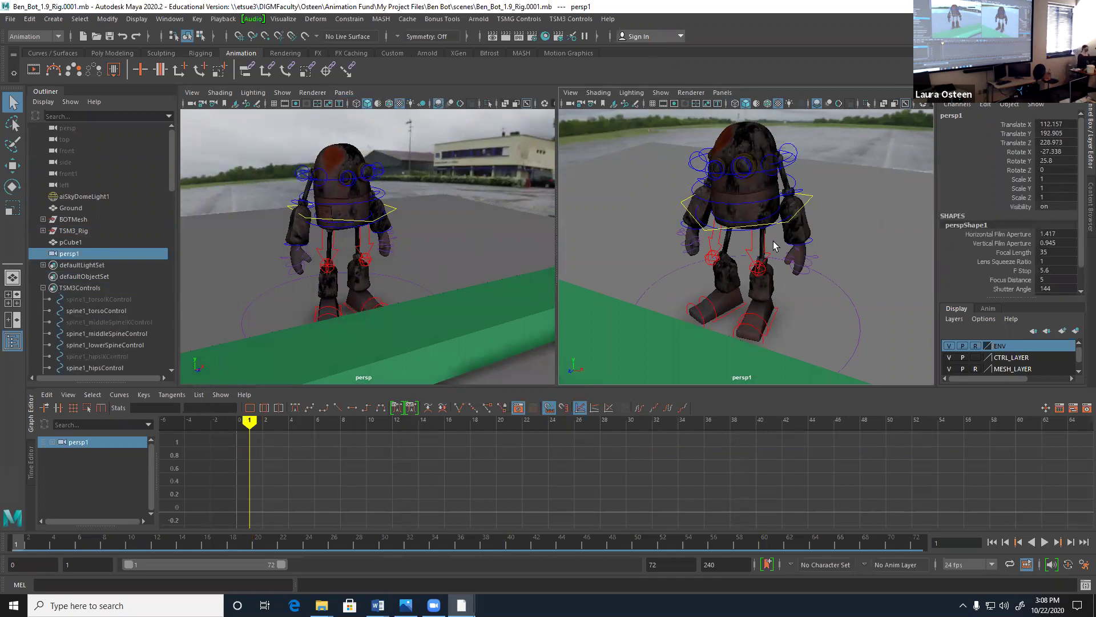
right_click_drag(490, 266, 424, 281, "alt")
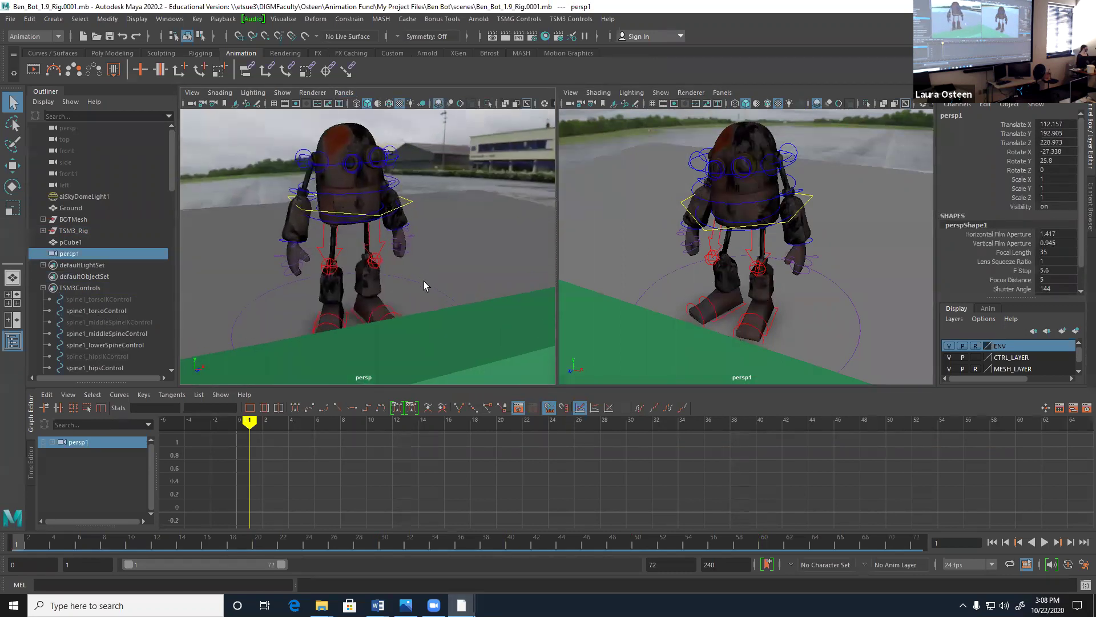
middle_click_drag(416, 252, 417, 258, "alt")
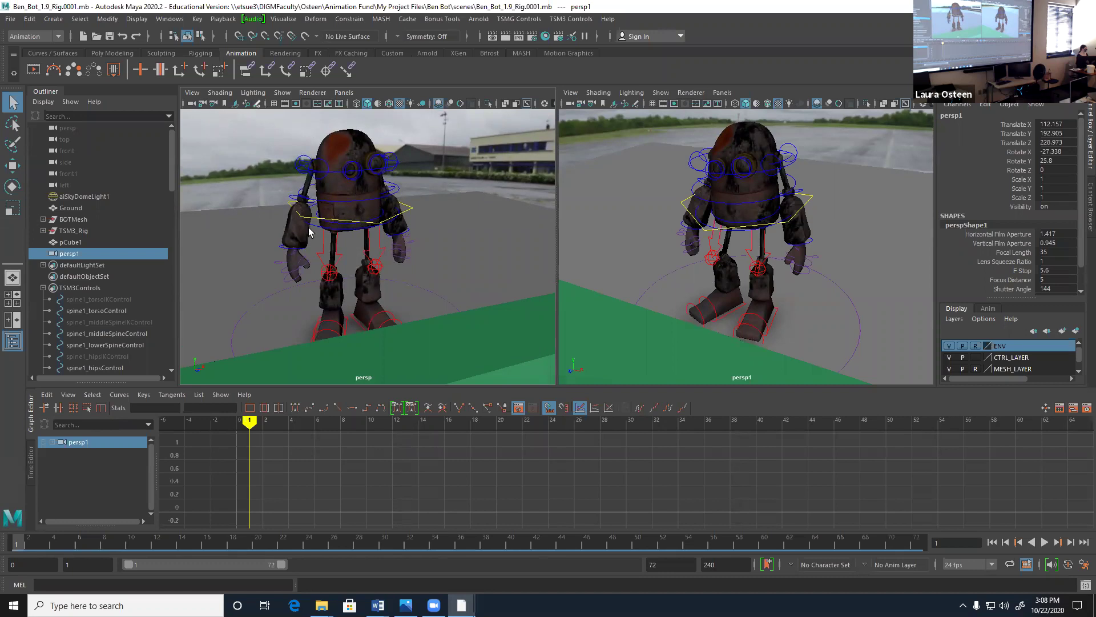
- Maximize the persp view, open the Grease Pencil tool and move its window clear of the robot
key("space")
right_click_drag(473, 251, 468, 242, "alt")
middle_click_drag(467, 242, 399, 267, "alt")
left_click(258, 103)
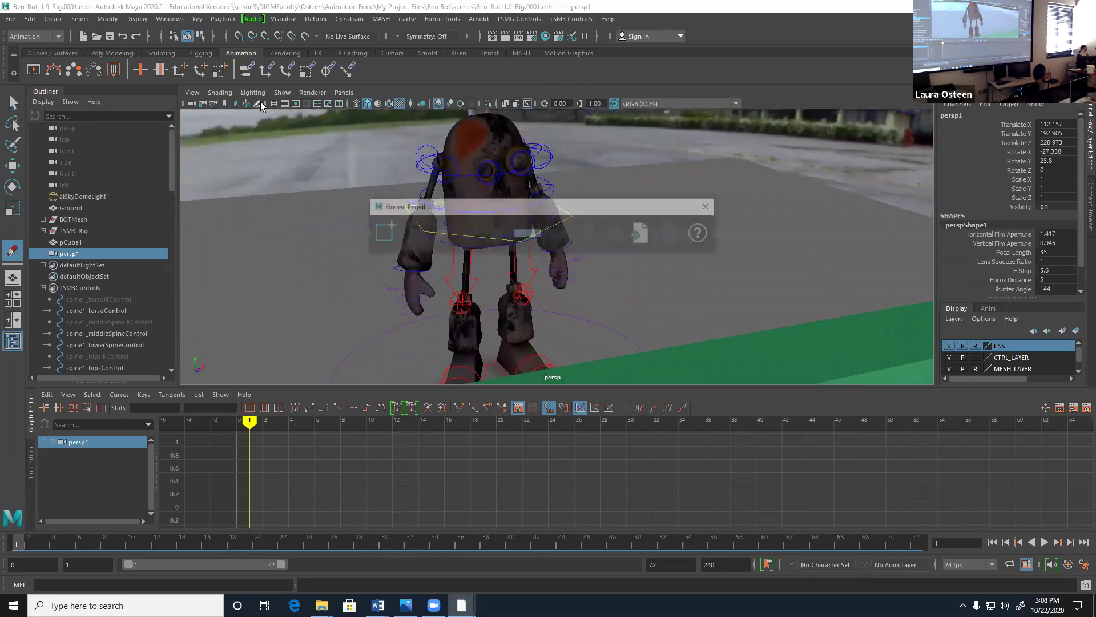
left_click_drag(496, 214, 734, 161)
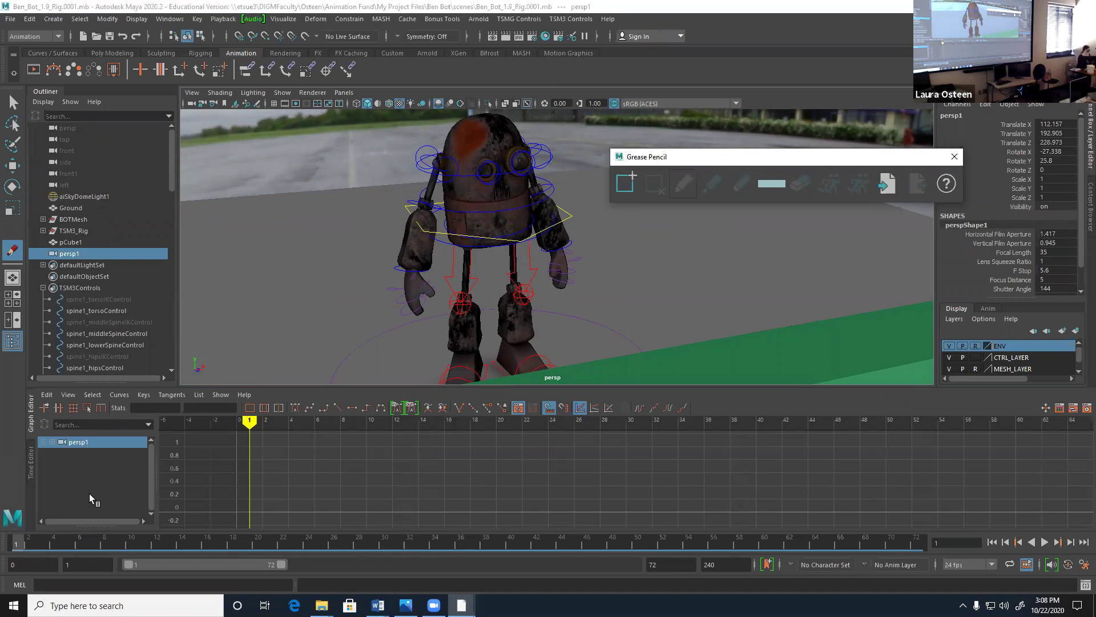
- Try drawing Grease Pencil guide lines across the robot's hips and shoulders at frame 1, and undo both strokes
left_click(98, 310)
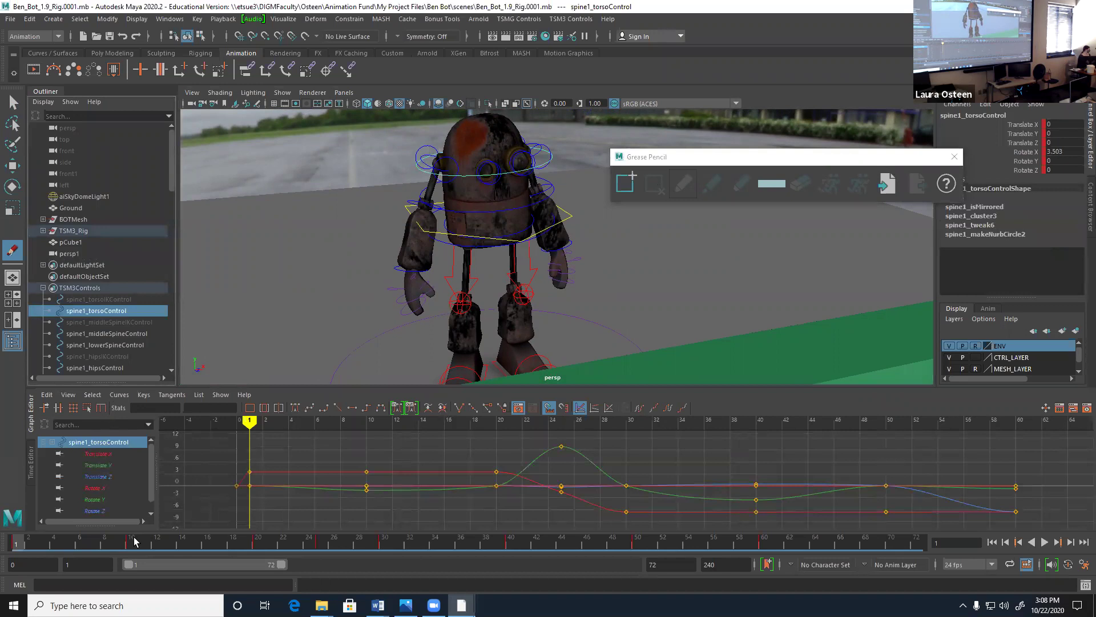
left_click_drag(463, 241, 532, 234)
left_click_drag(447, 163, 513, 153)
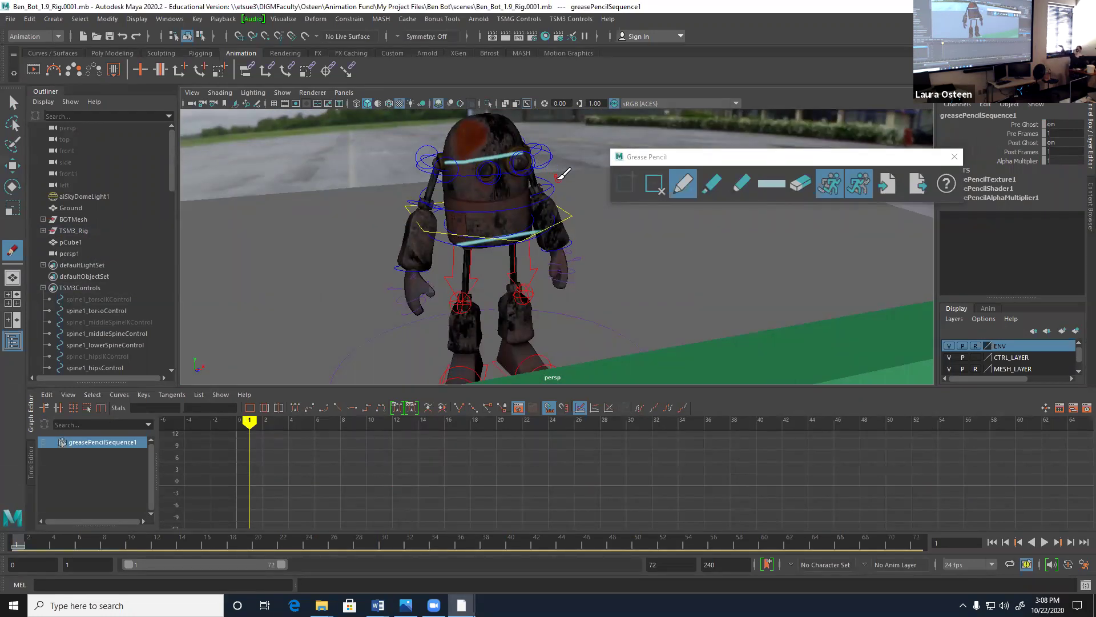
key("ctrl+z")
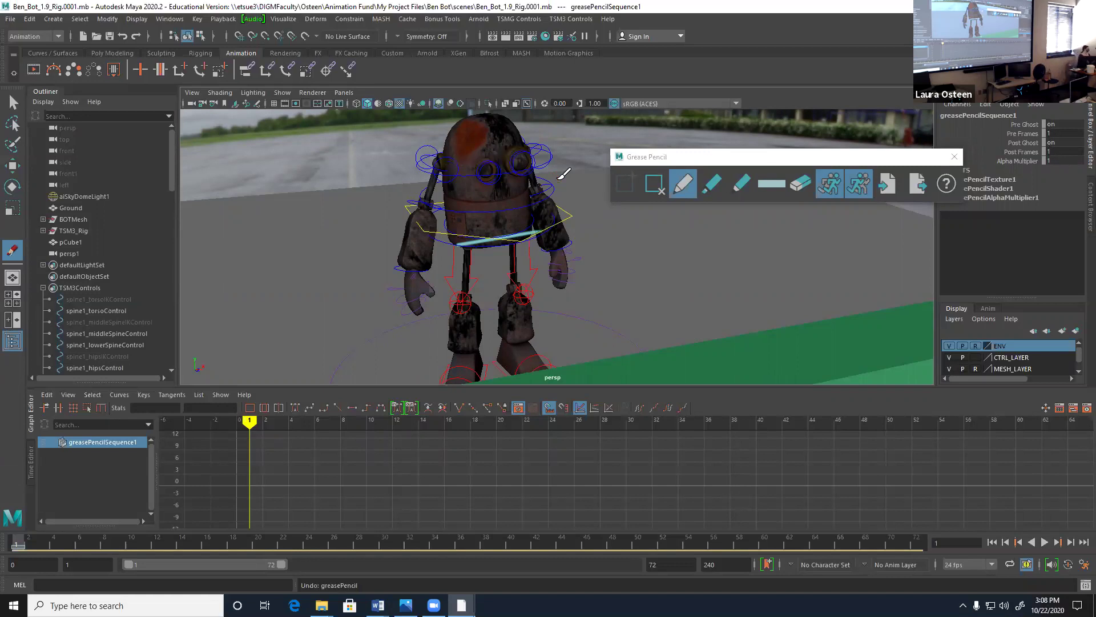
key("ctrl+z")
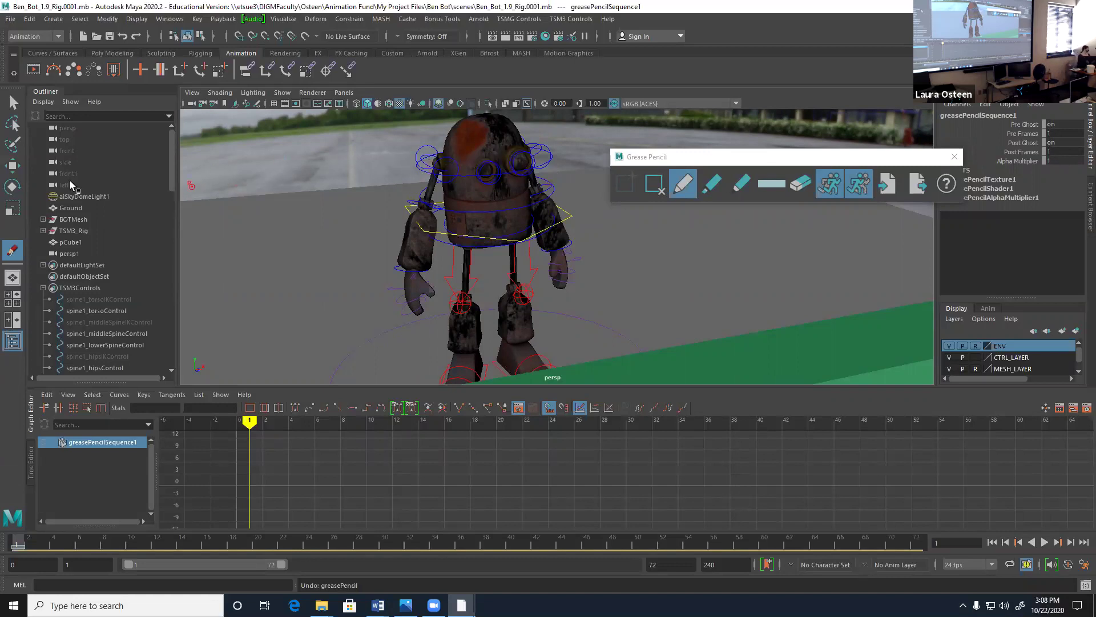
- Tilt the spine1_torsoControl at frame 1 to rotation X 3.475, Y 0.439, Z -7.196
left_click(13, 103)
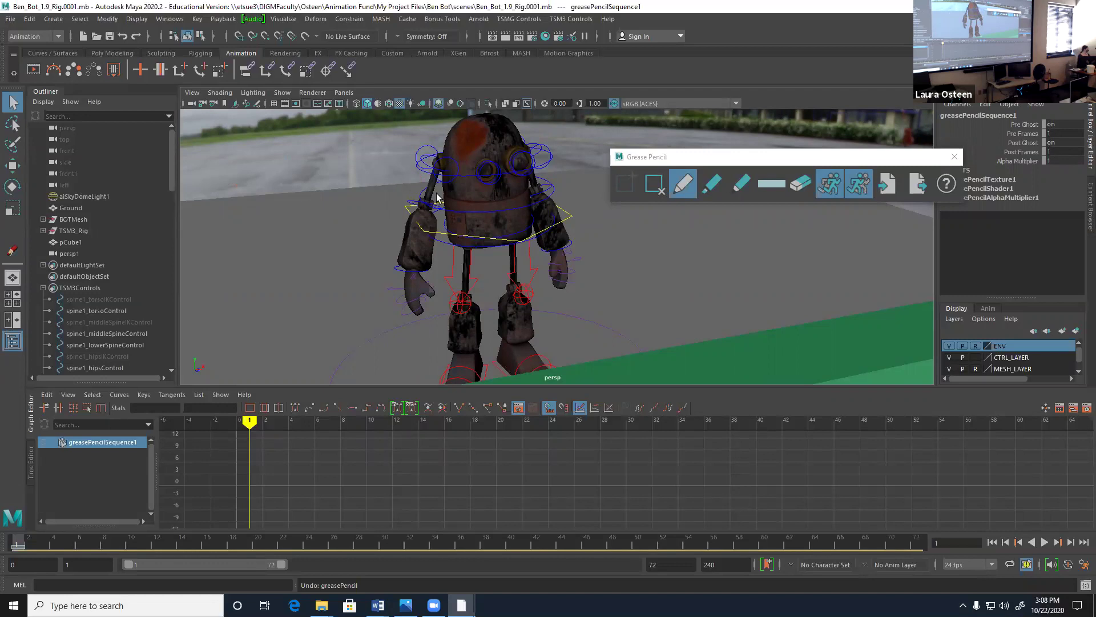
left_click(463, 179)
key("e")
left_click_drag(462, 174, 449, 128)
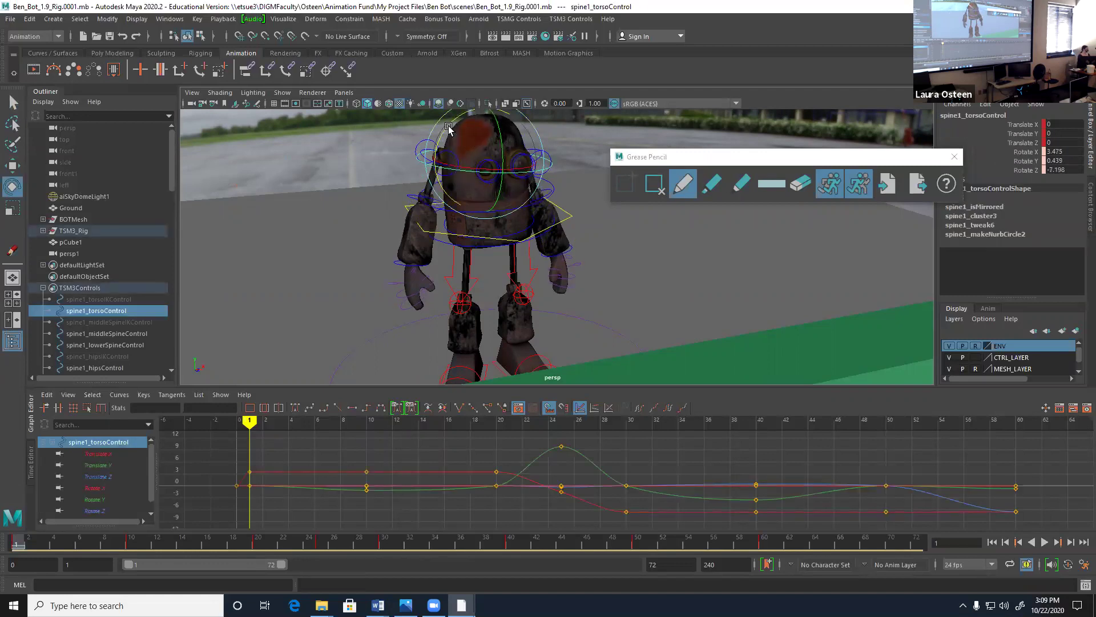
- Draw Grease Pencil guide lines across the tilted shoulders and along the hips at frame 1
left_click(683, 184)
left_click_drag(441, 153, 534, 160)
left_click_drag(454, 242, 557, 222)
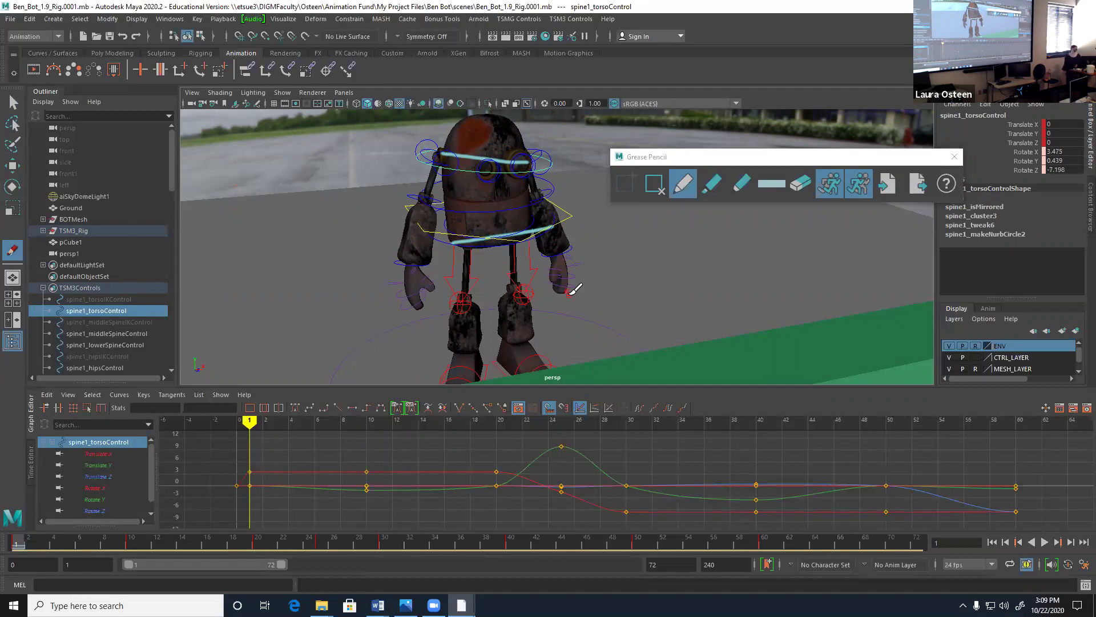
- Go to the frame 10 key and pencil guide lines across the hips and shoulders for that pose
key("period")
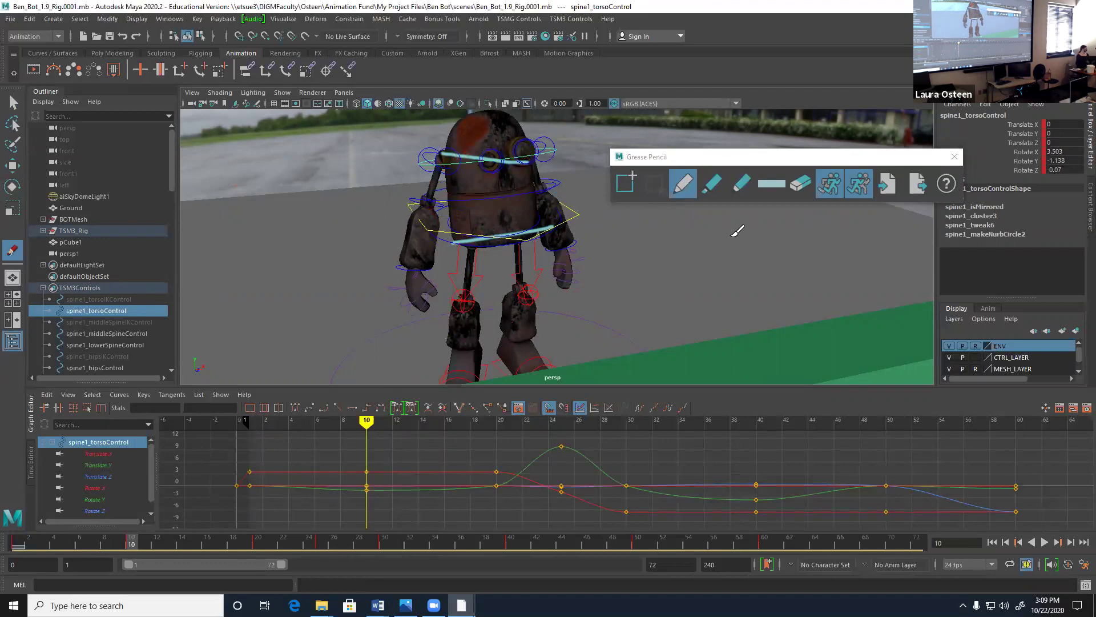
left_click(806, 183)
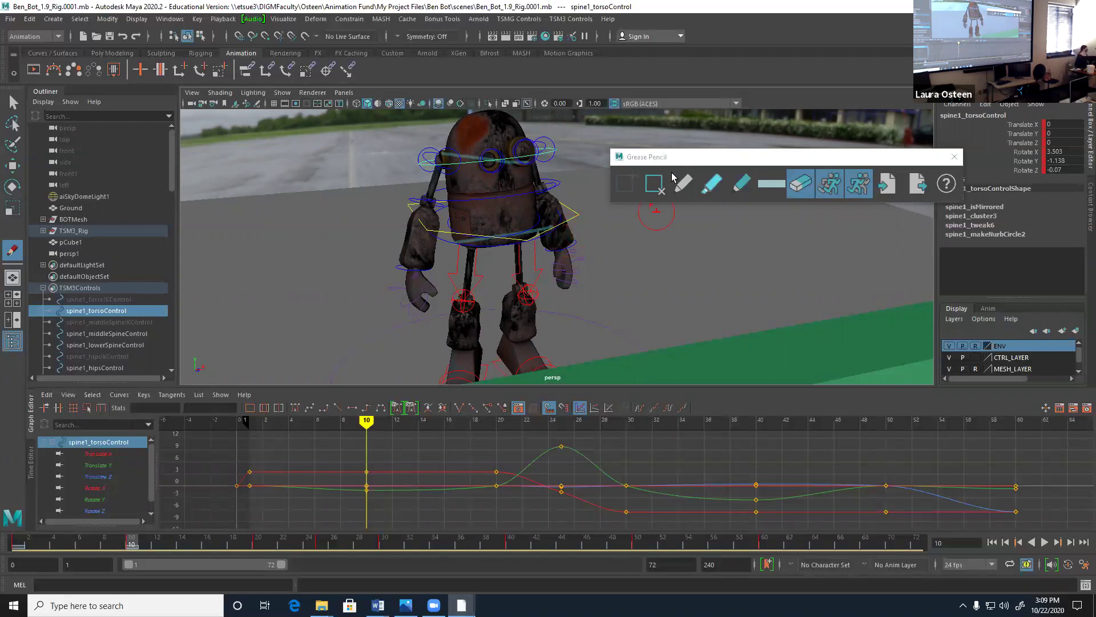
left_click(683, 184)
left_click_drag(454, 240, 528, 238)
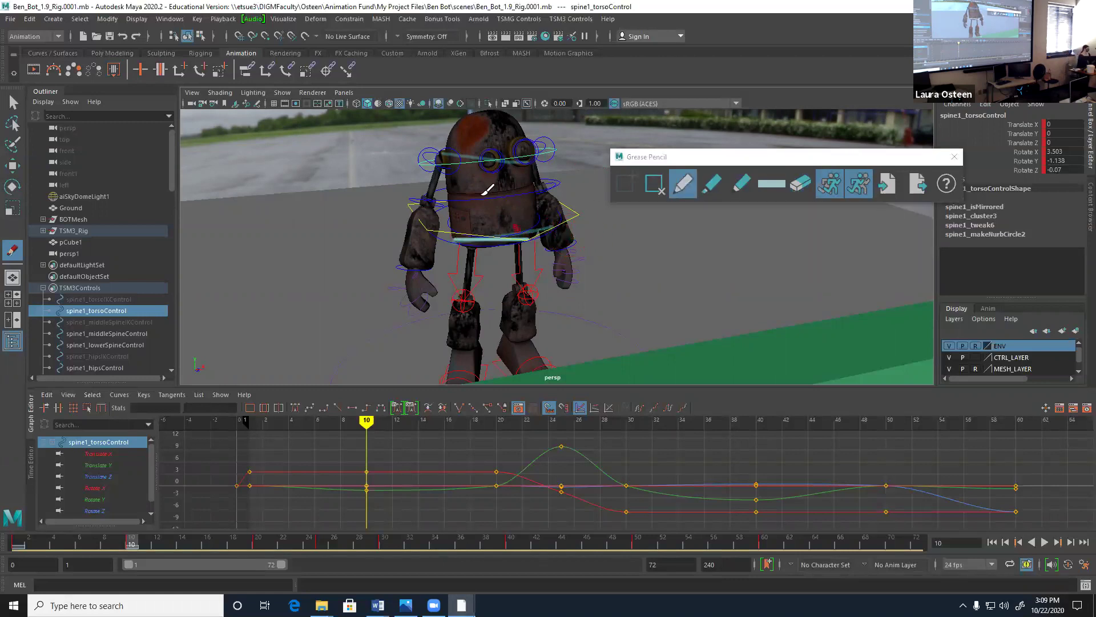
left_click_drag(445, 158, 525, 153)
- Rotate the spine1_torsoControl at frame 10 to X 3.627, Y -0.643, Z -7.996
key("w")
left_click(474, 164)
left_click(475, 164)
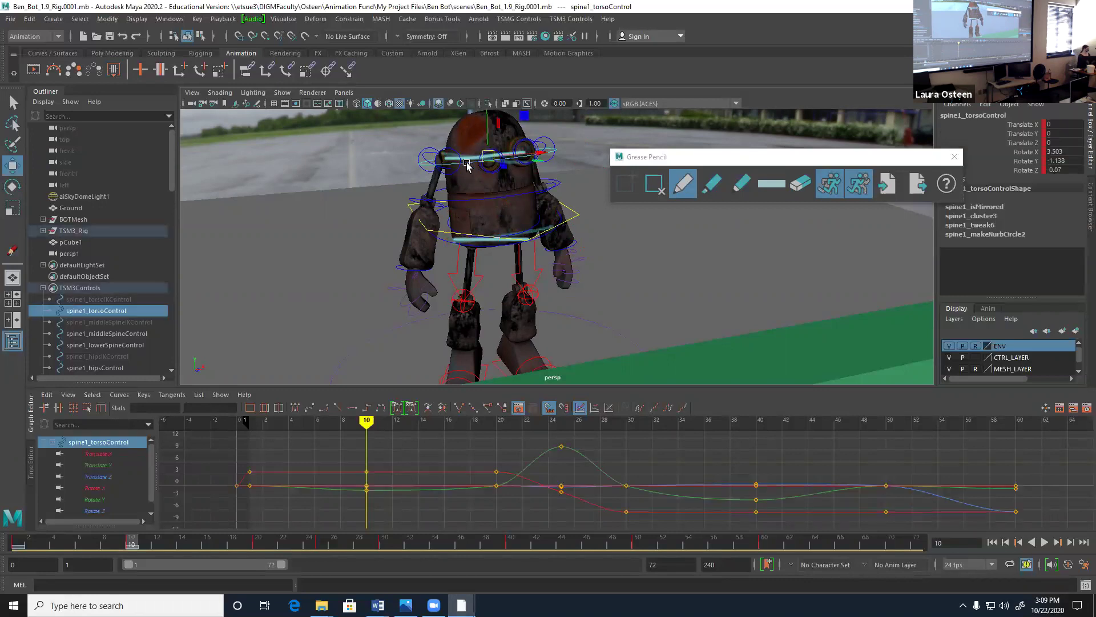
key("e")
left_click_drag(440, 139, 454, 153)
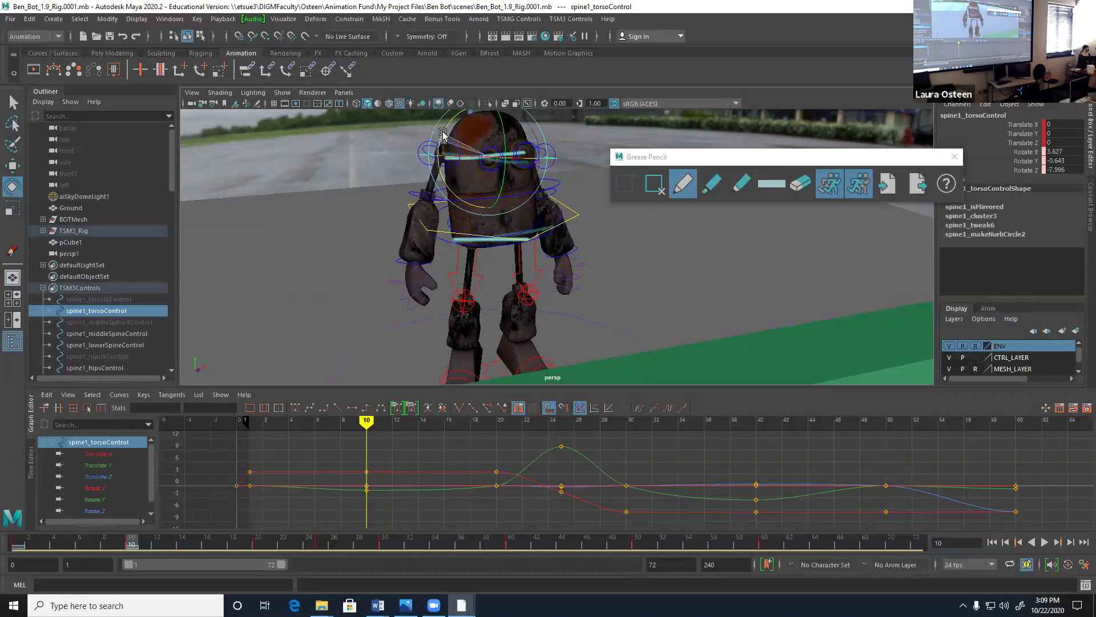
- Erase the Grease Pencil shoulder and hip lines at frame 10
left_click(683, 189)
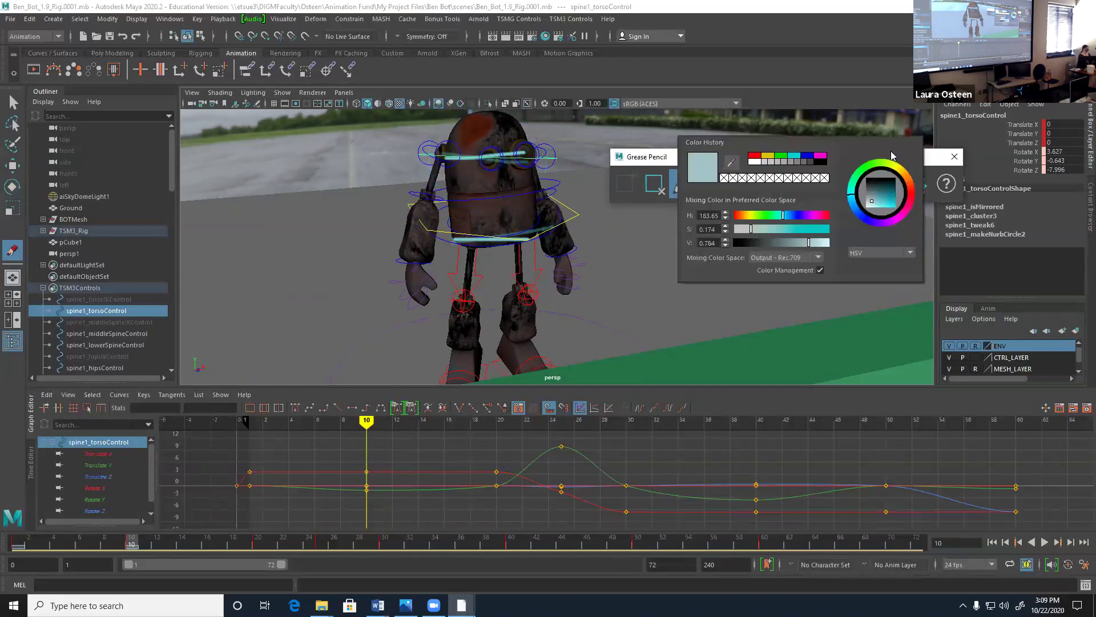
left_click(800, 183)
left_click_drag(424, 159, 546, 160)
left_click_drag(549, 231, 414, 244)
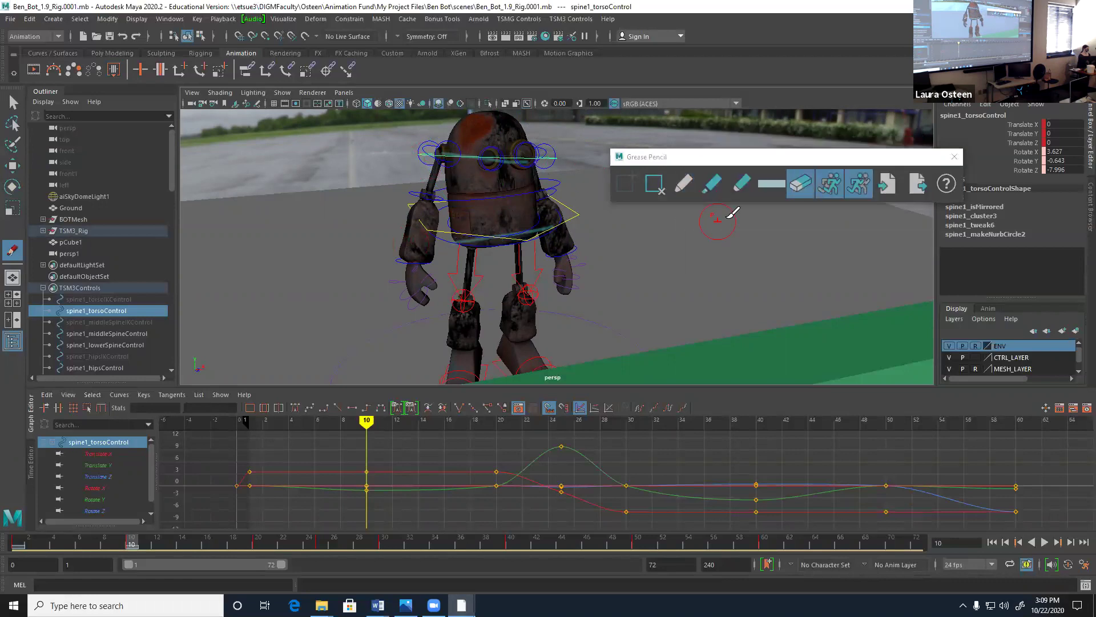
- Pencil new Grease Pencil guide lines across the shoulders and hips for the adjusted pose at frame 10
left_click(681, 184)
left_click_drag(440, 153, 534, 152)
left_click_drag(461, 240, 552, 216)
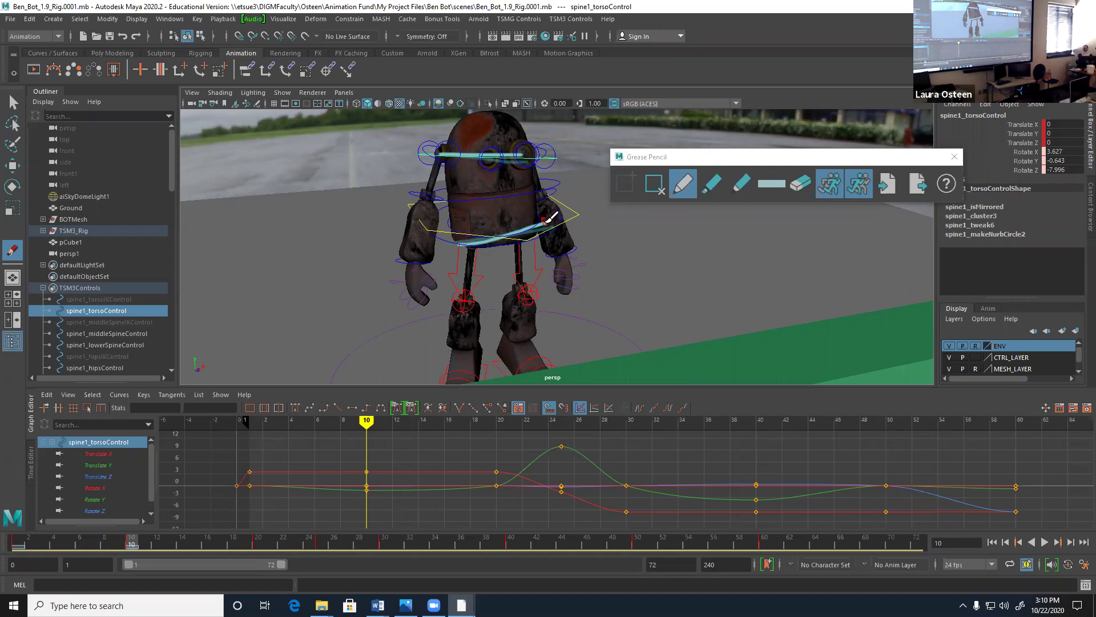
- Go to the frame 20 key, erase over the ghosted lines, and pencil guide lines across the shoulders and hips
left_click(258, 543)
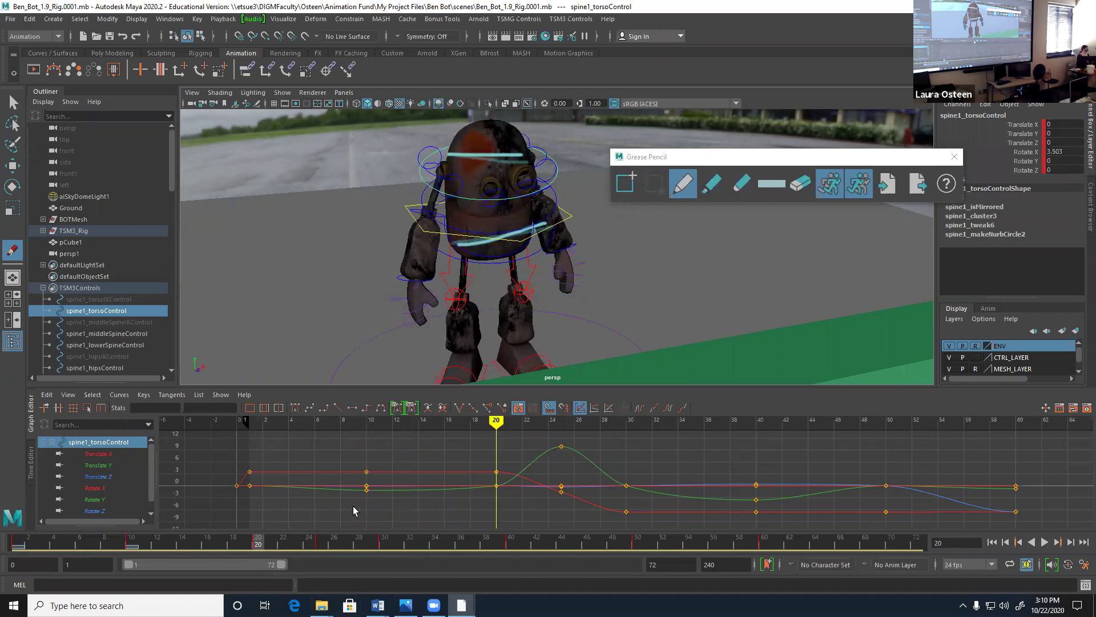
left_click(800, 183)
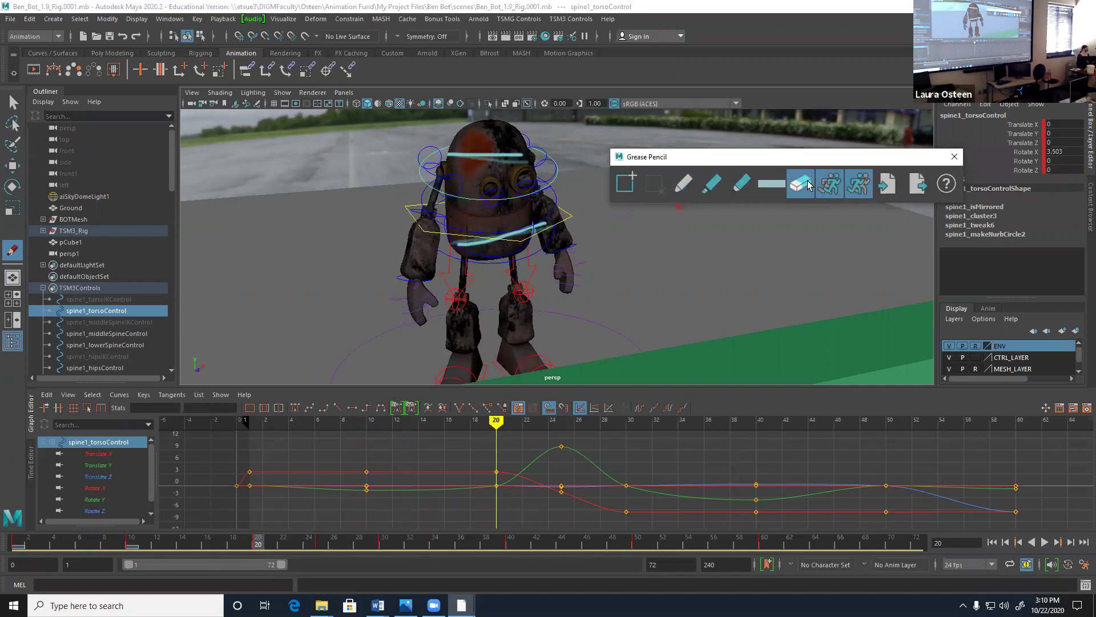
mouse_move(451, 130)
left_mouse_down()
mouse_move(488, 162)
mouse_move(458, 256)
left_mouse_up()
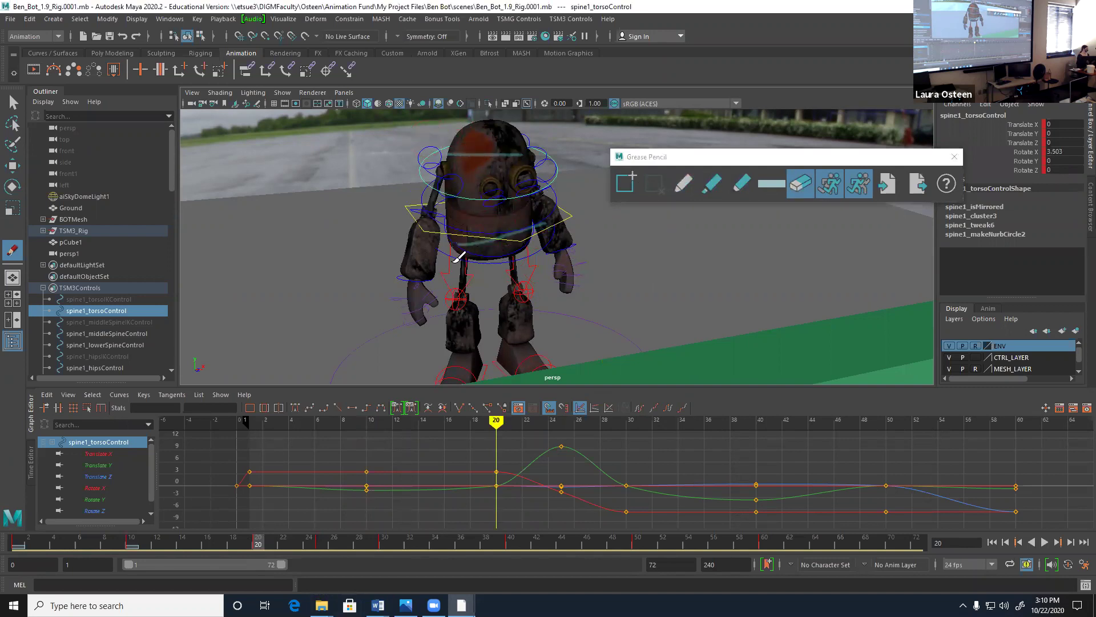
left_click(683, 184)
left_click_drag(451, 171, 541, 148)
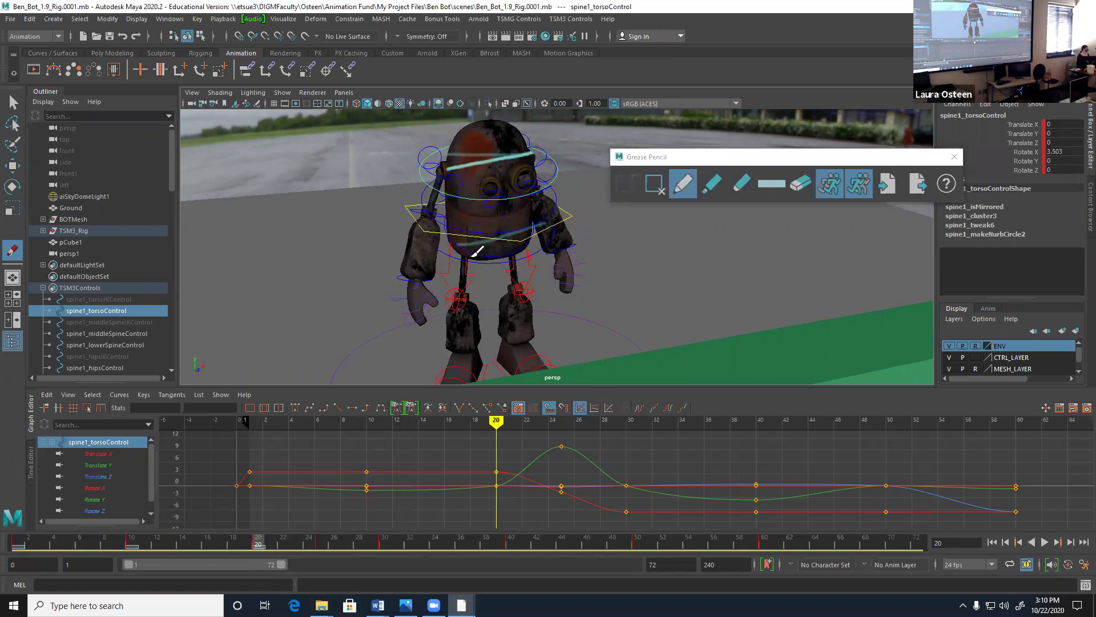
left_click_drag(457, 246, 539, 221)
- Rotate the spine1_hipsControl at frame 20 to X -0.322, Y 0.063, Z -10.097
key("w")
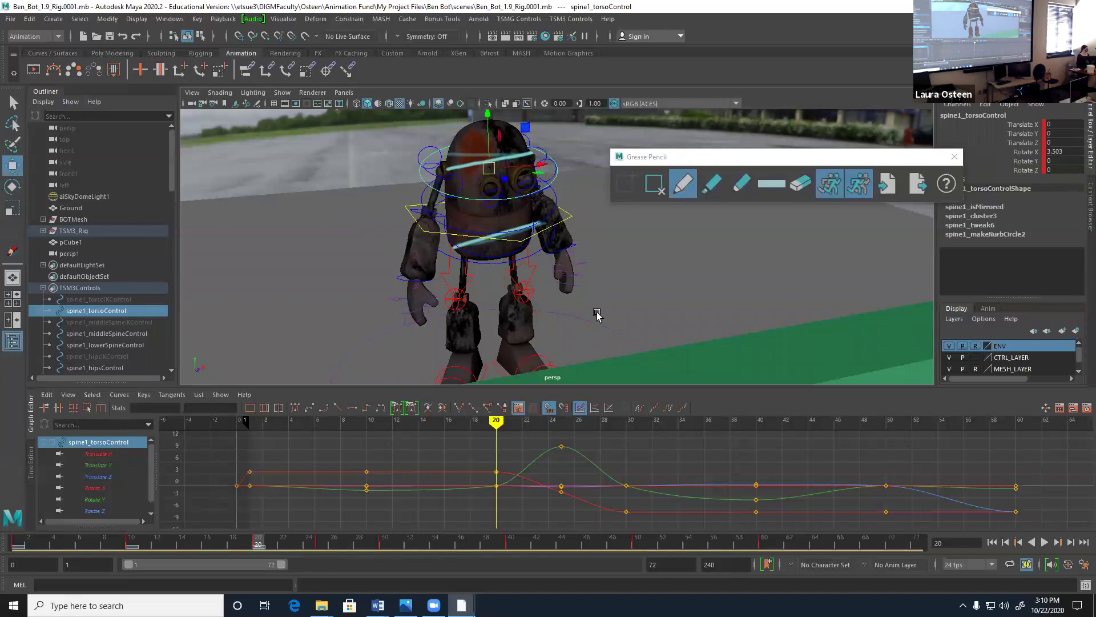
left_click(508, 255)
key("e")
left_click_drag(446, 212, 503, 220)
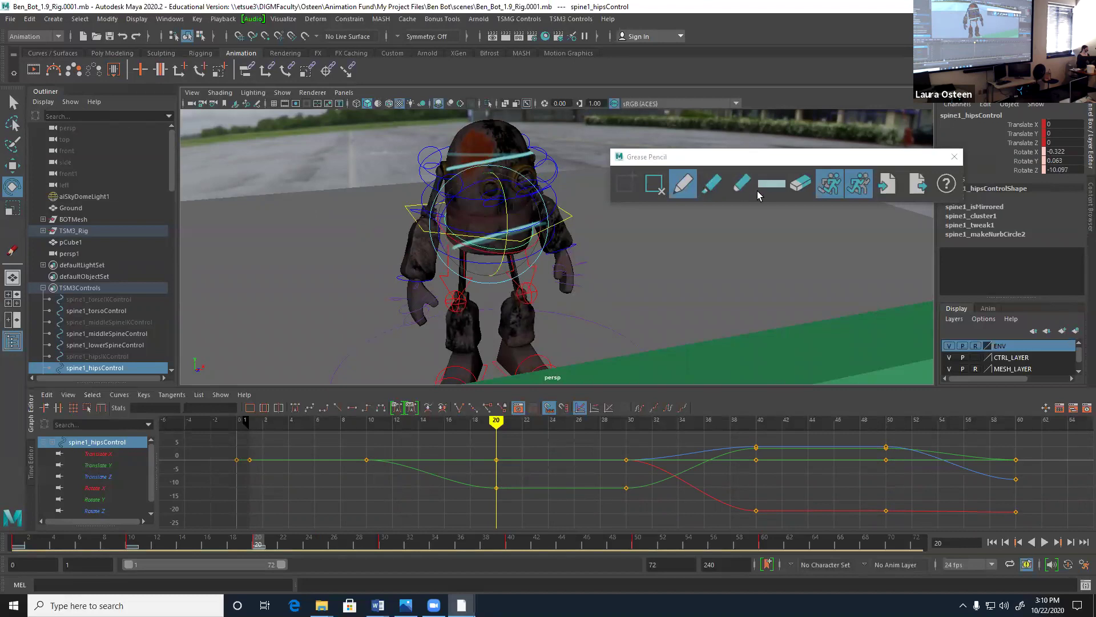
- Pencil updated guide lines across the shoulders and the adjusted hips at frame 20
left_click(683, 184)
left_click_drag(445, 166, 536, 161)
left_click_drag(452, 235, 558, 228)
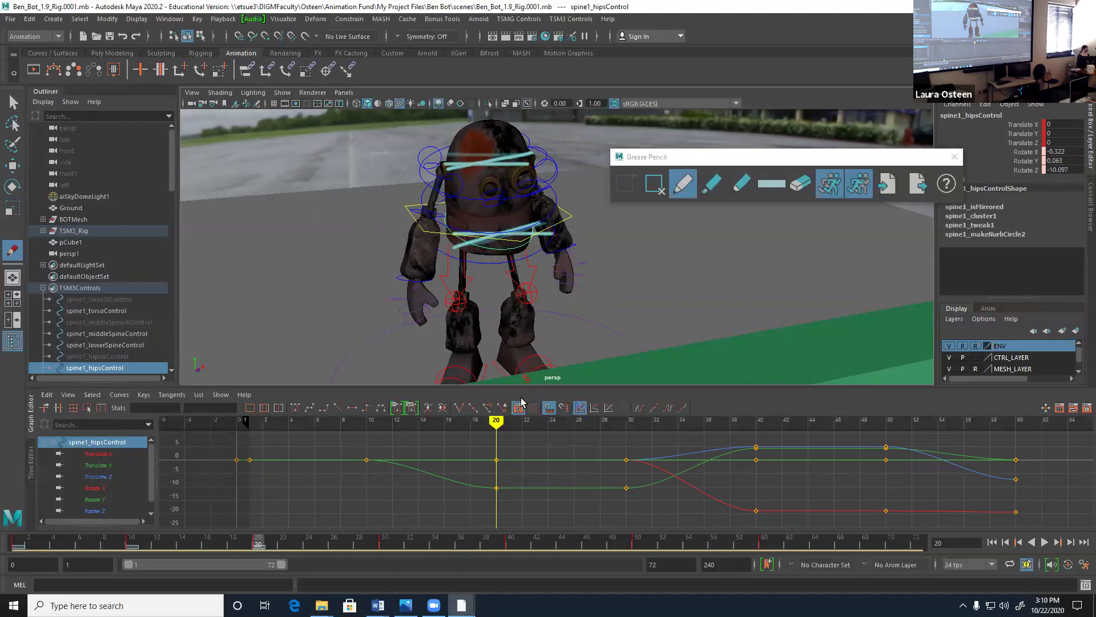
- Go to the frame 30 key, erase over the ghosted lines, and pencil a guide line along the tilted hips
left_click(386, 548)
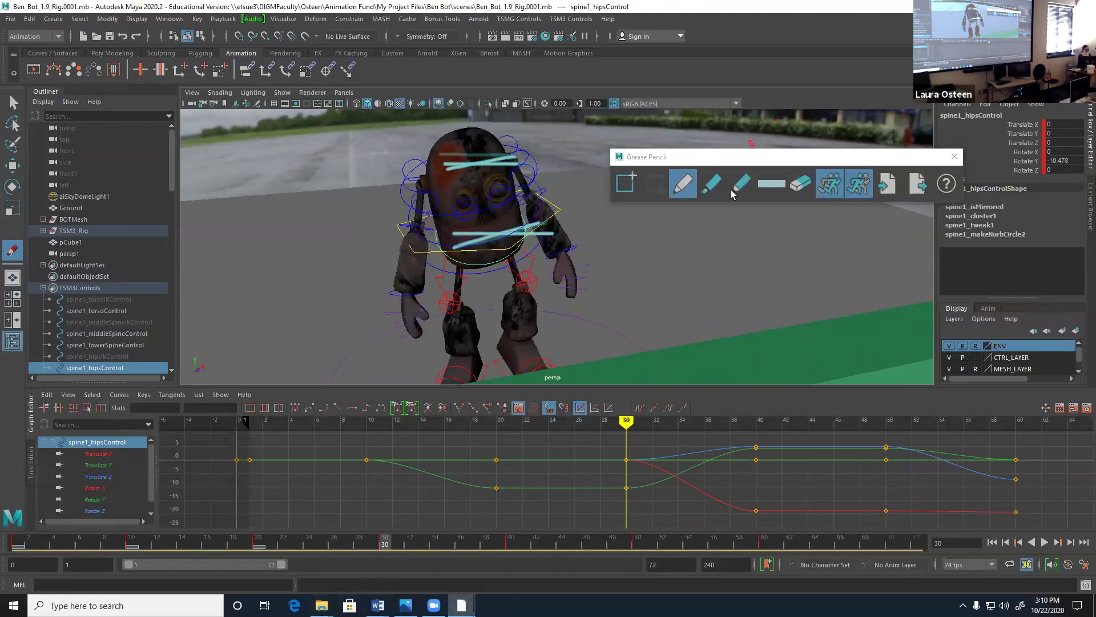
left_click(800, 183)
left_click_drag(461, 237, 559, 237)
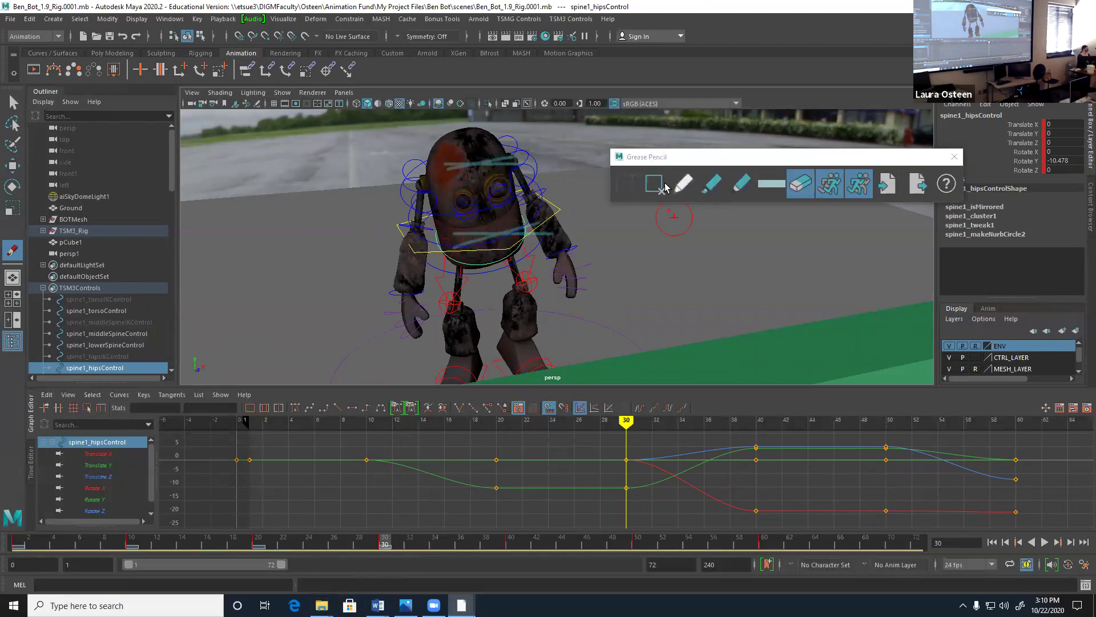
left_click(684, 184)
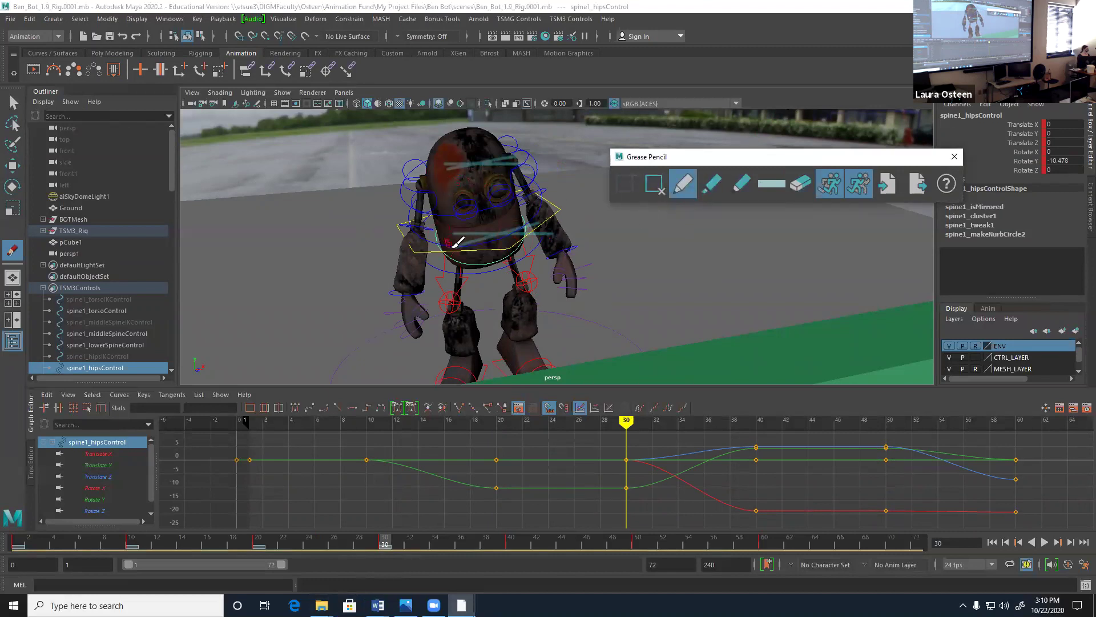
left_click_drag(451, 250, 534, 230)
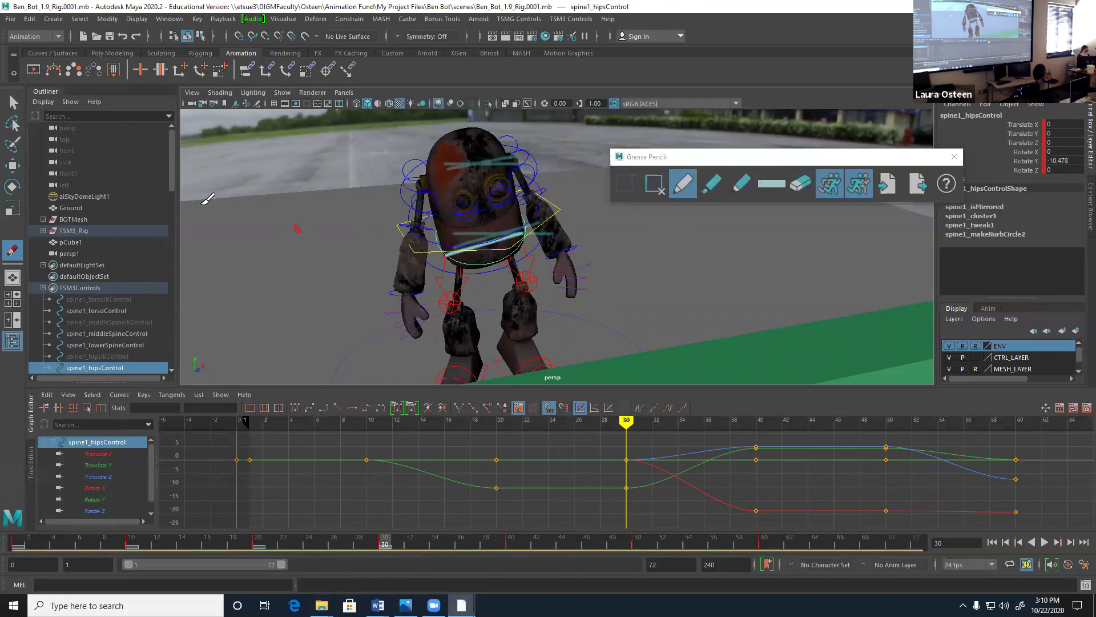
- Rotate the spine1_torsoControl at frame 30 to X 0.097, Y -10.361, Z -14.079
left_click(13, 165)
left_click(444, 211)
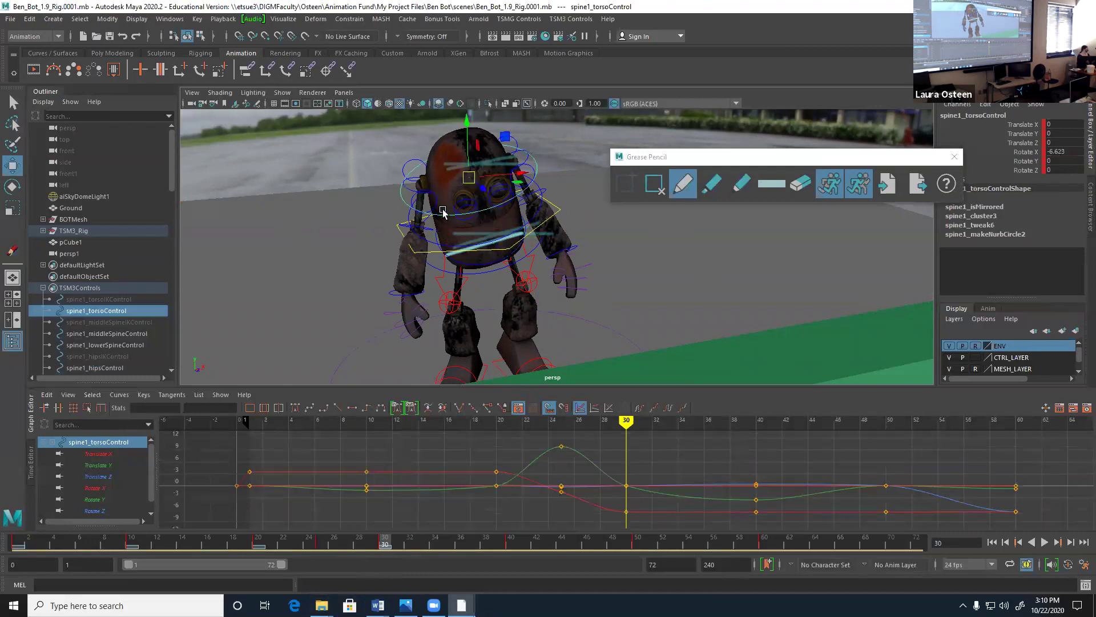
key("e")
left_click_drag(437, 156, 450, 224)
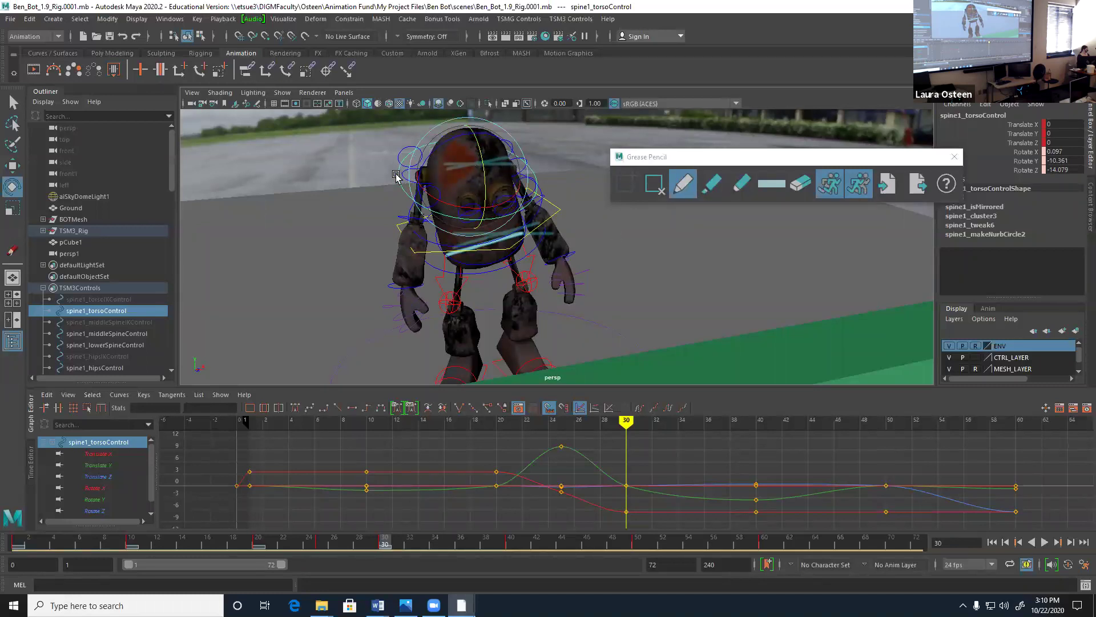
- Swing the right arm outward at frame 30 and rotate the left upper arm control to X 17.598, Y -5.092, Z -21.072
left_click(410, 179)
left_click(409, 181)
left_click_drag(403, 147, 419, 141)
left_click(524, 169)
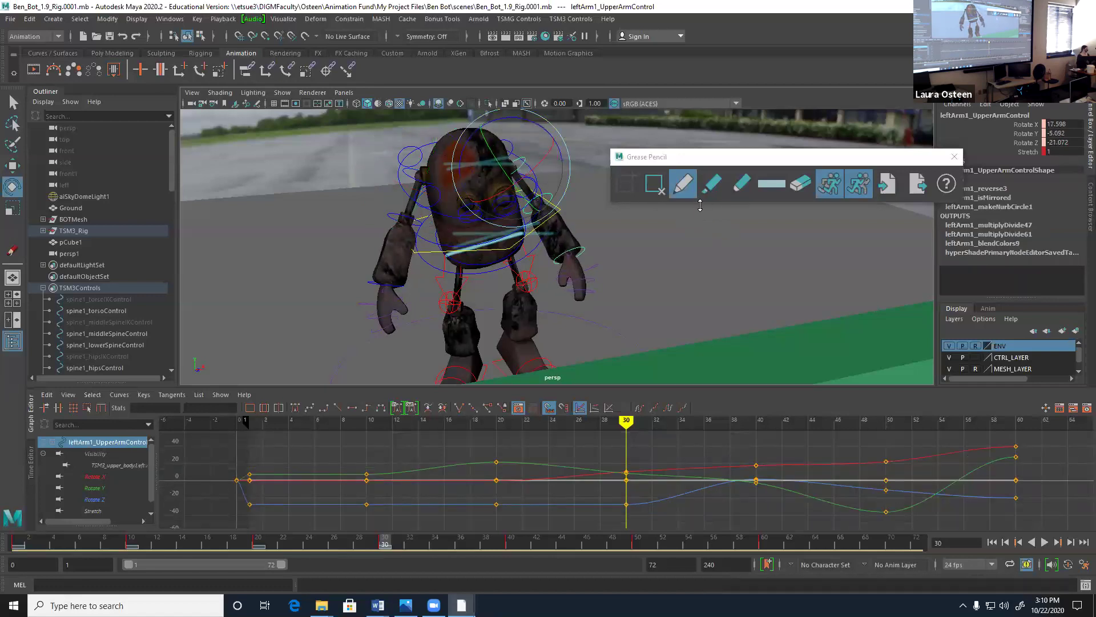
- Select every rig control from spine1_torsoIKControl through TSM3_upper_body, key them all at frame 30, and deselect them
left_click(94, 299)
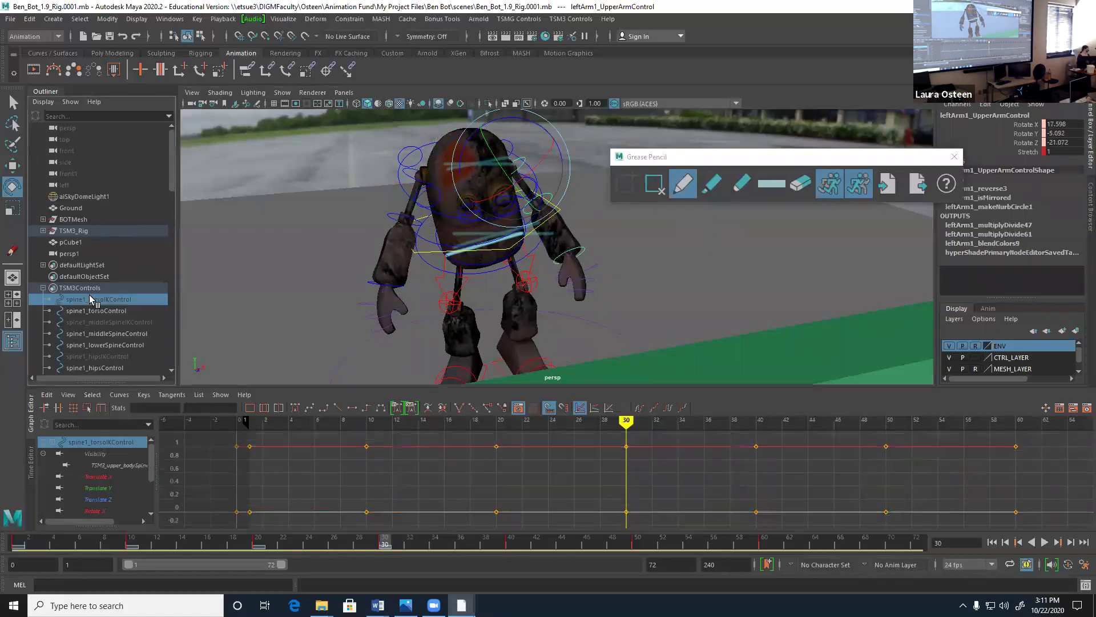
scroll(94, 313, "down", 10)
scroll(94, 313, "down", 5)
left_click(93, 368, "shift")
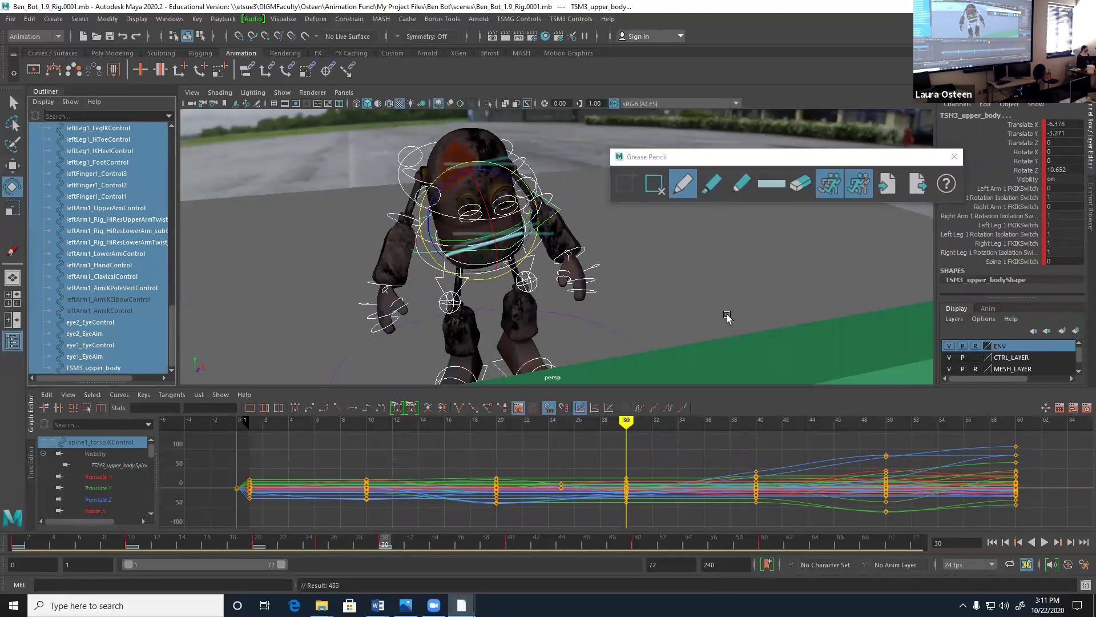
left_click(705, 317)
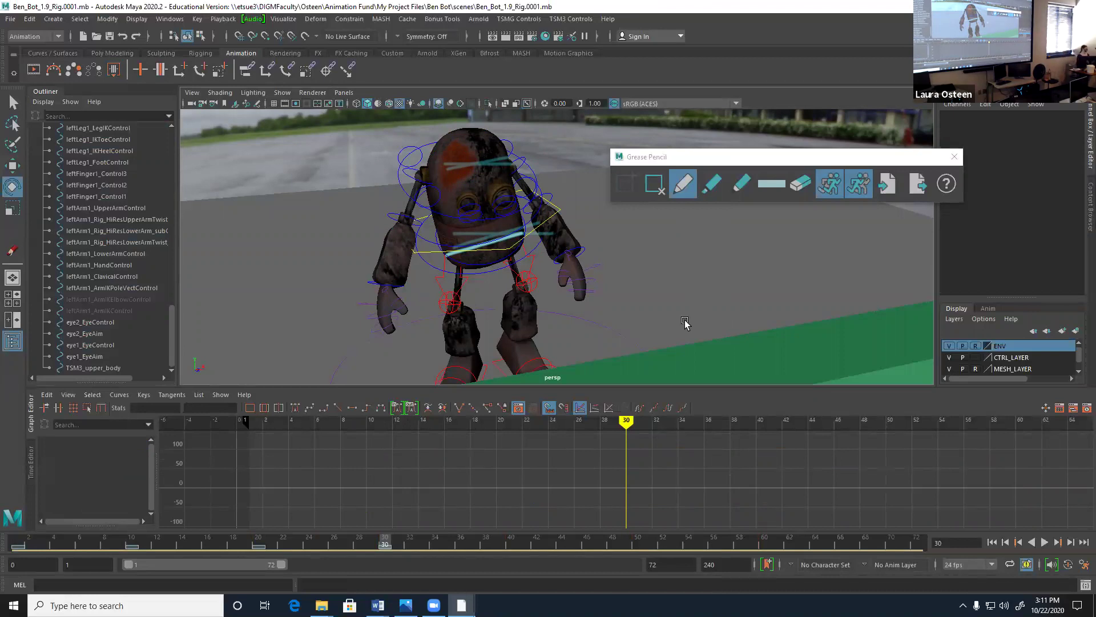
- Turn on automatic keyframing, go to the frame 40 key, and erase over the ghosted Grease Pencil lines
left_click(1068, 564)
left_click(447, 302)
left_click(515, 546)
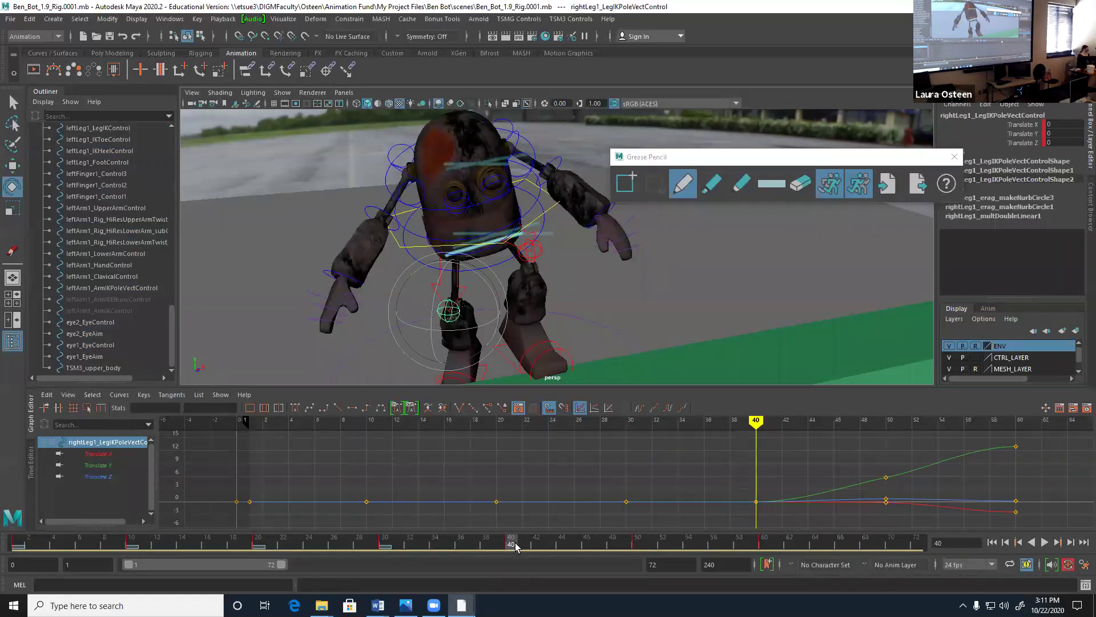
left_click(800, 183)
left_click_drag(583, 208, 469, 255)
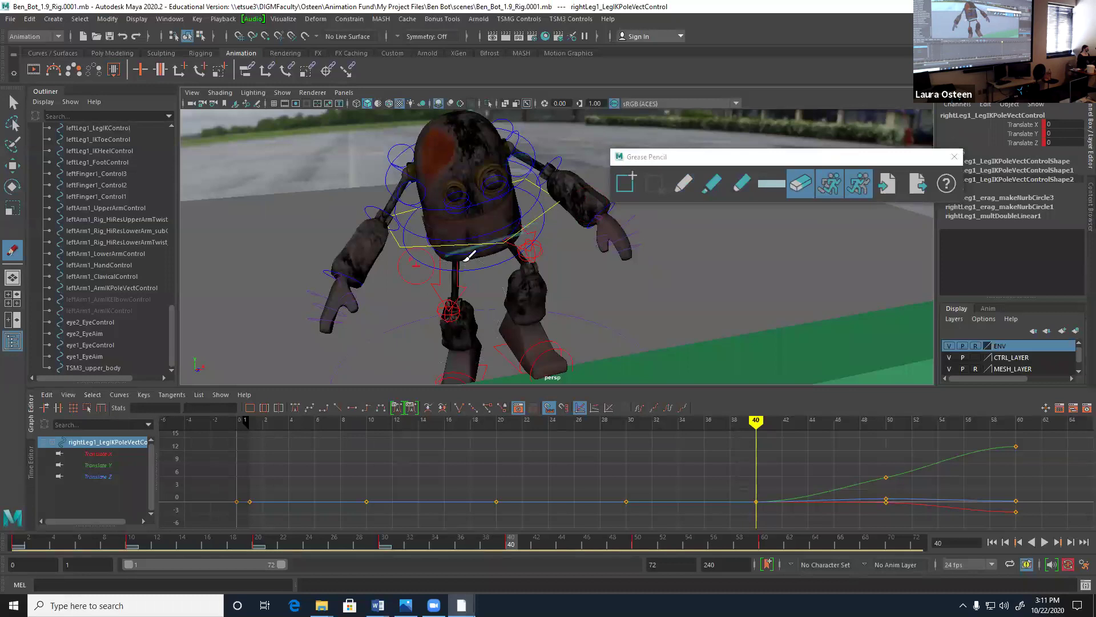
- Try guide lines across the shoulders and hips at frame 40 and undo them
left_click(683, 182)
left_click_drag(423, 166, 502, 150)
left_click_drag(448, 252, 534, 229)
key("ctrl+z")
key("ctrl+z")
key("ctrl+z")
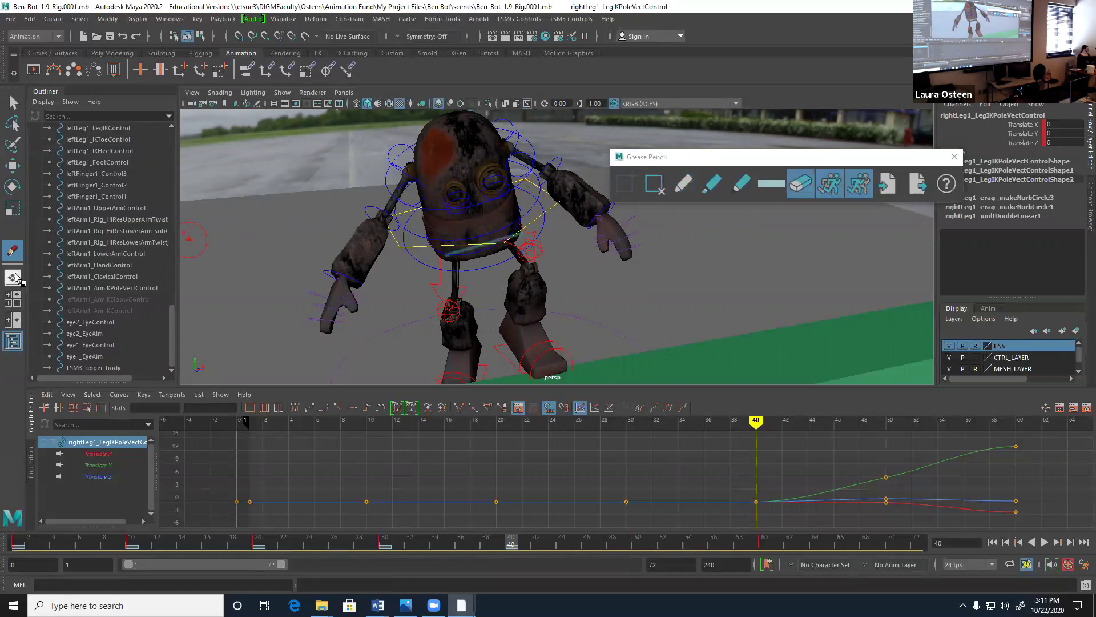
- At frame 40, rotate the torso control to X -5.724, Y -4.906, Z -11.872 and the right upper arm to X -19.063, Y 2.367, Z 11.466
left_click(437, 212)
key("e")
left_click_drag(447, 171, 430, 141)
left_click(371, 149)
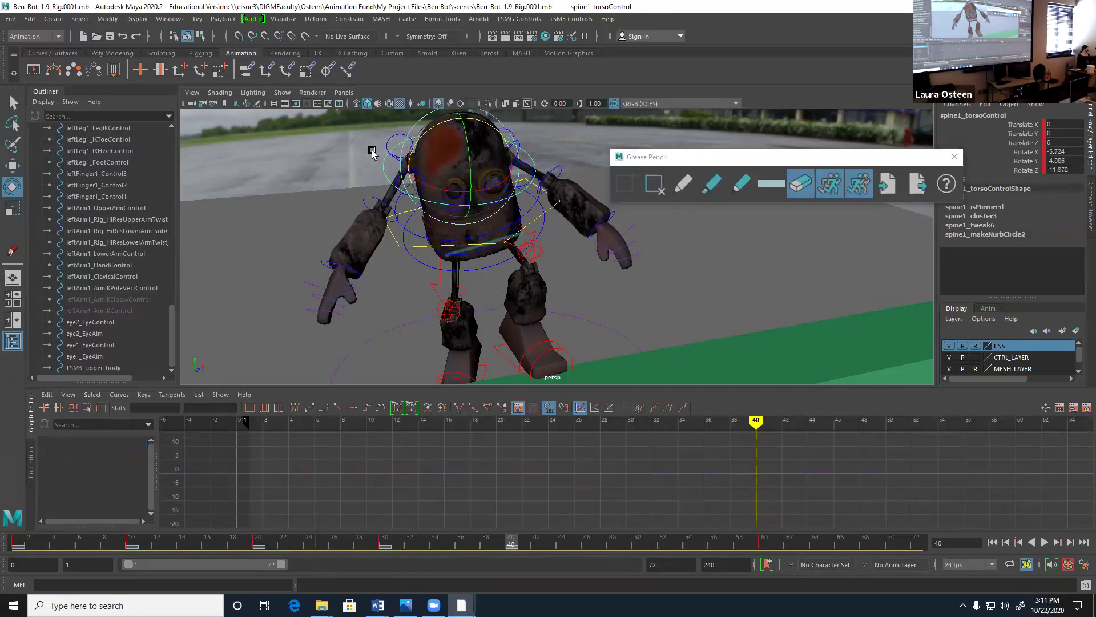
left_click_drag(450, 138, 460, 153)
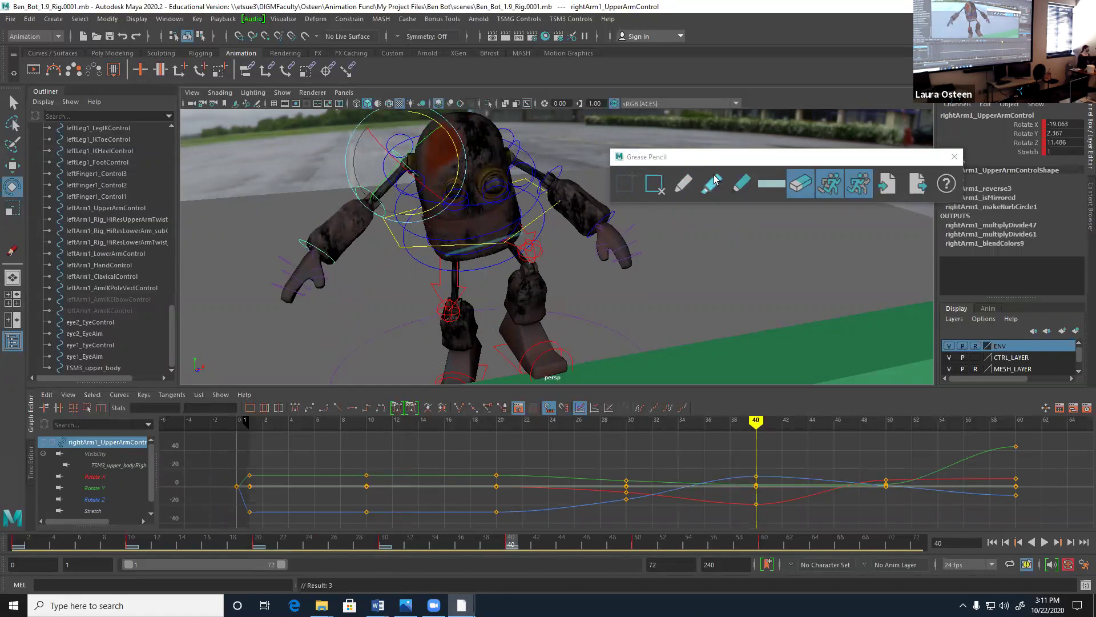
- Pencil guide lines across the shoulders and along the tilted hips for the adjusted pose at frame 40
left_click(685, 183)
left_click_drag(415, 158, 491, 157)
left_click_drag(473, 255, 444, 260)
left_click_drag(510, 244, 513, 245)
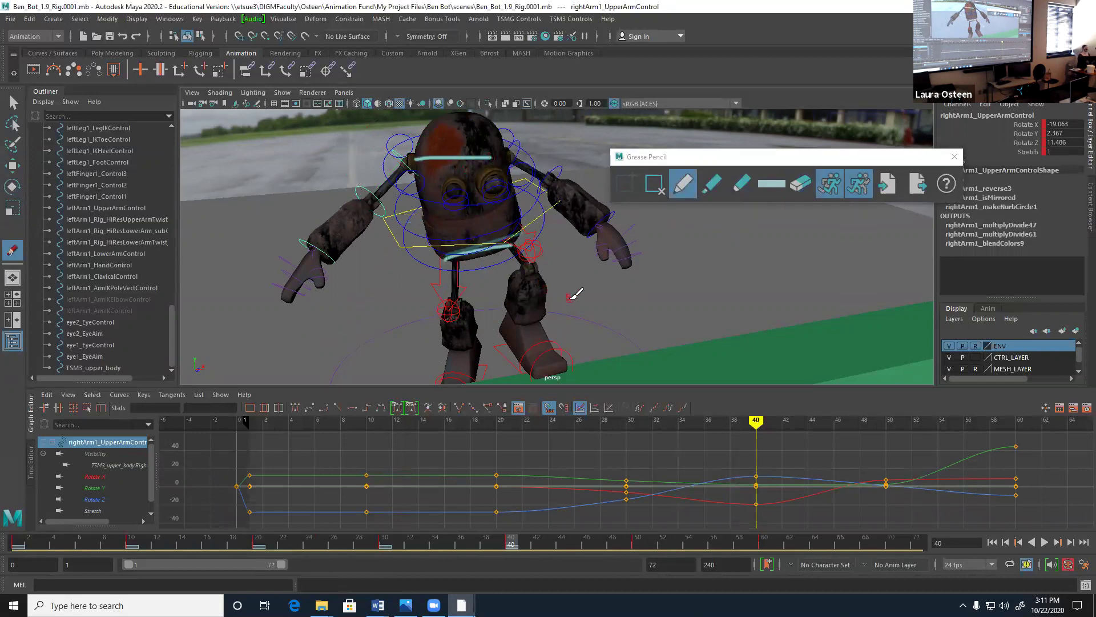
- Go to the frame 50 key, try guide lines across the shoulders and hips, and undo them
double_click(638, 544)
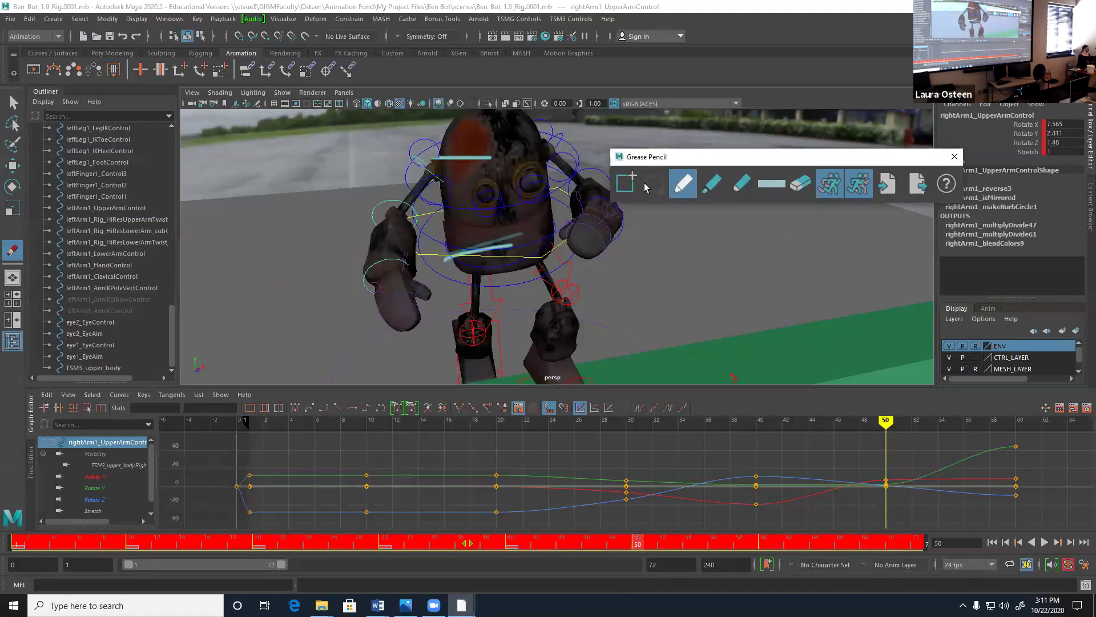
left_click_drag(441, 165, 545, 139)
left_click_drag(460, 264, 545, 248)
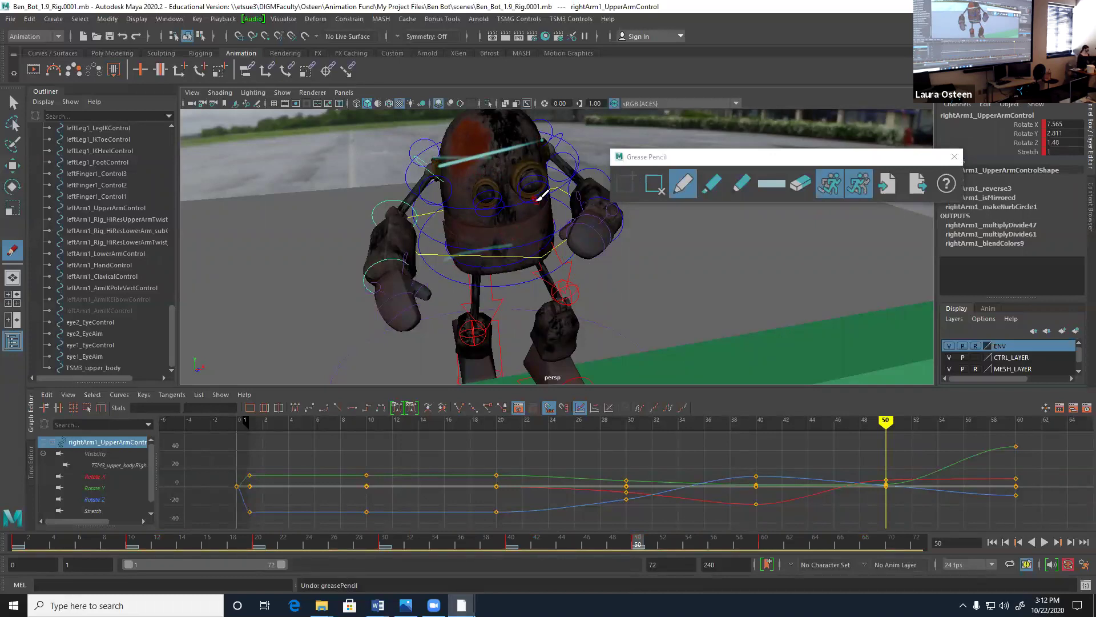
key("ctrl+z")
- Rotate the spine1_torsoControl at frame 50 to X -3.566, Y -1.438, Z -11.346
key("e")
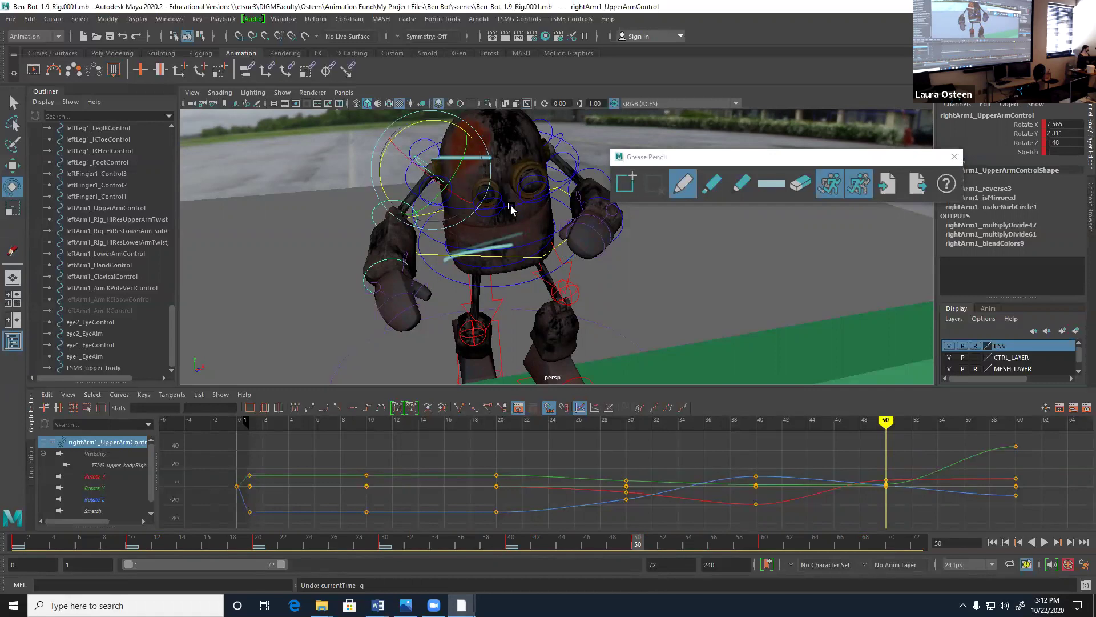
left_click(512, 168)
left_click_drag(499, 127, 514, 126)
- Pencil guide lines across the shoulders and hips for the adjusted pose at frame 50
left_click(683, 183)
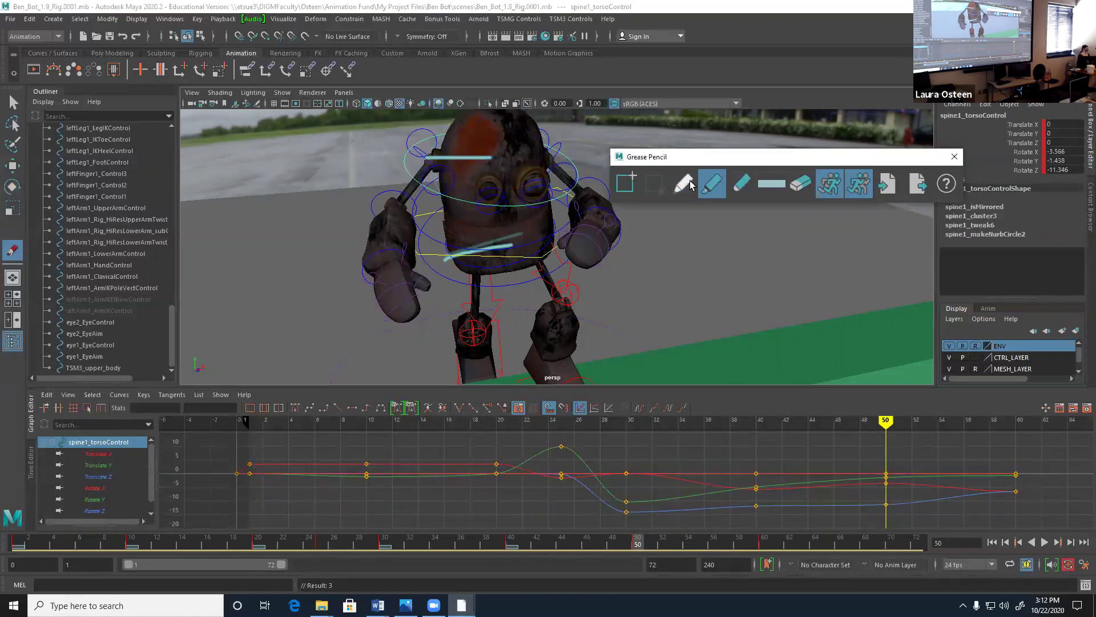
left_click_drag(437, 155, 540, 158)
mouse_move(451, 261)
left_mouse_down()
mouse_move(537, 260)
mouse_move(464, 270)
left_mouse_up()
key("ctrl+z")
- Go to the frame 60 key, reframe the robot, try guide lines across the shoulders and hips, and undo them
left_click(764, 545)
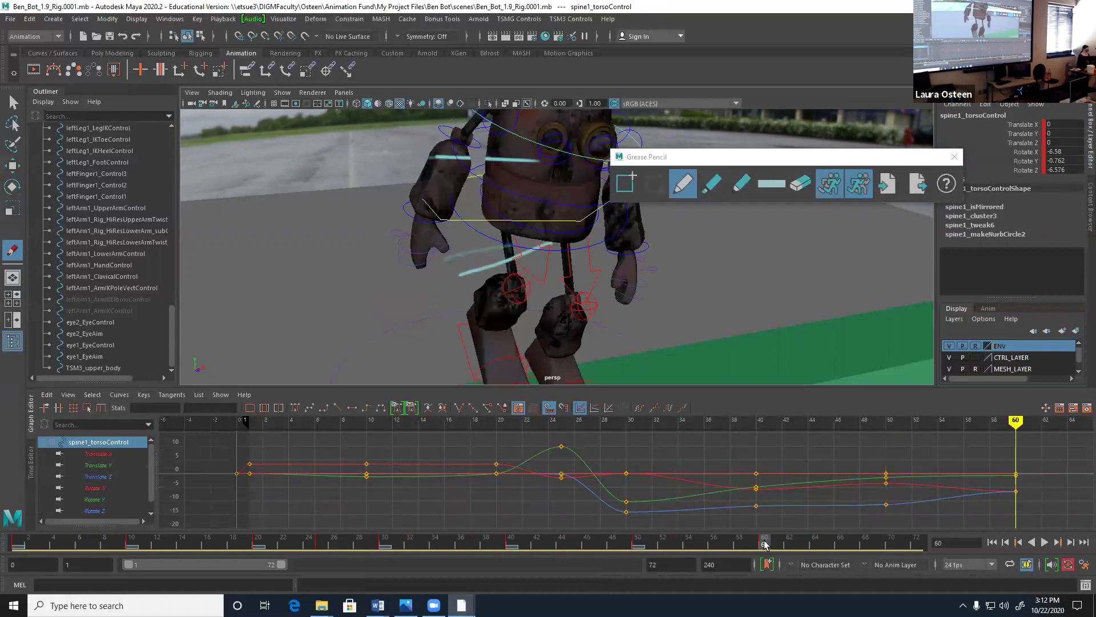
scroll(575, 258, "down", 4)
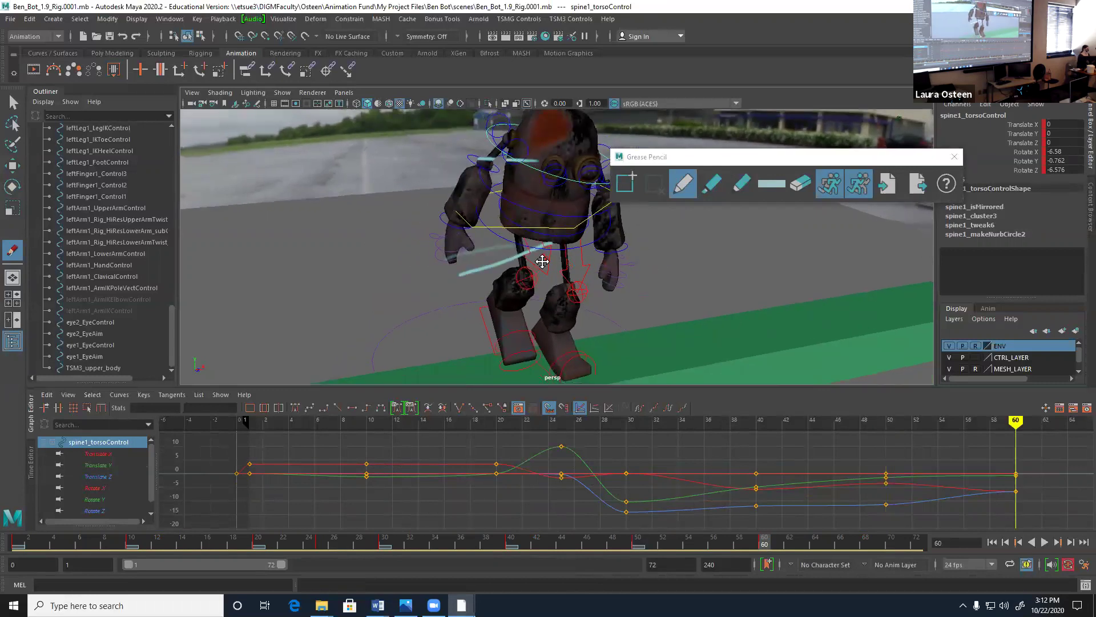
middle_click_drag(543, 259, 508, 299, "alt")
left_click_drag(558, 191, 566, 195)
left_click_drag(474, 254, 541, 277)
key("ctrl+z")
key("ctrl+z")
- Rotate the torso control at frame 60 to level the shoulders, and the left upper arm to X 38.254, Y 3.11, Z -14.787
left_click(13, 166)
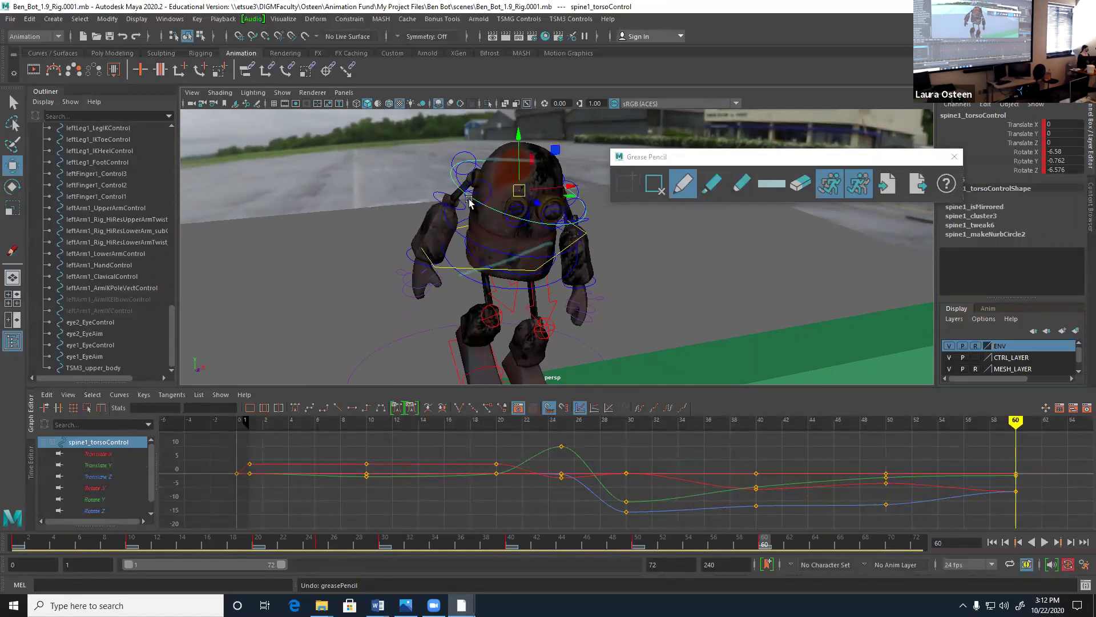
key("e")
left_click_drag(506, 152, 580, 175)
left_click(585, 184)
left_click(586, 193)
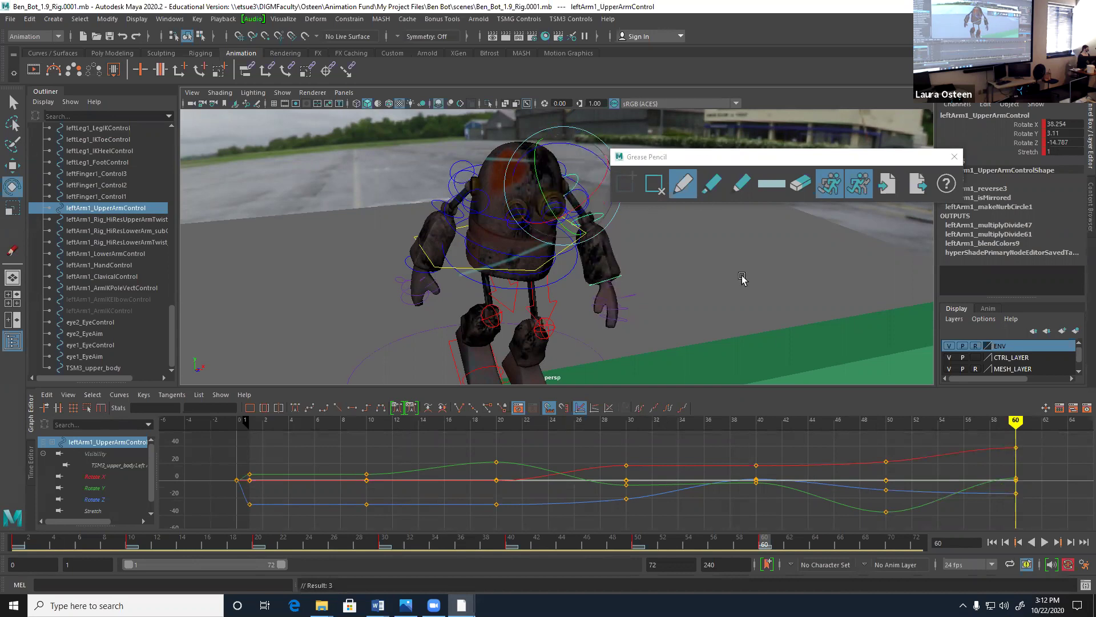
- Pencil a guide line across the shoulders at frame 60 and try one along the hips
left_click(683, 183)
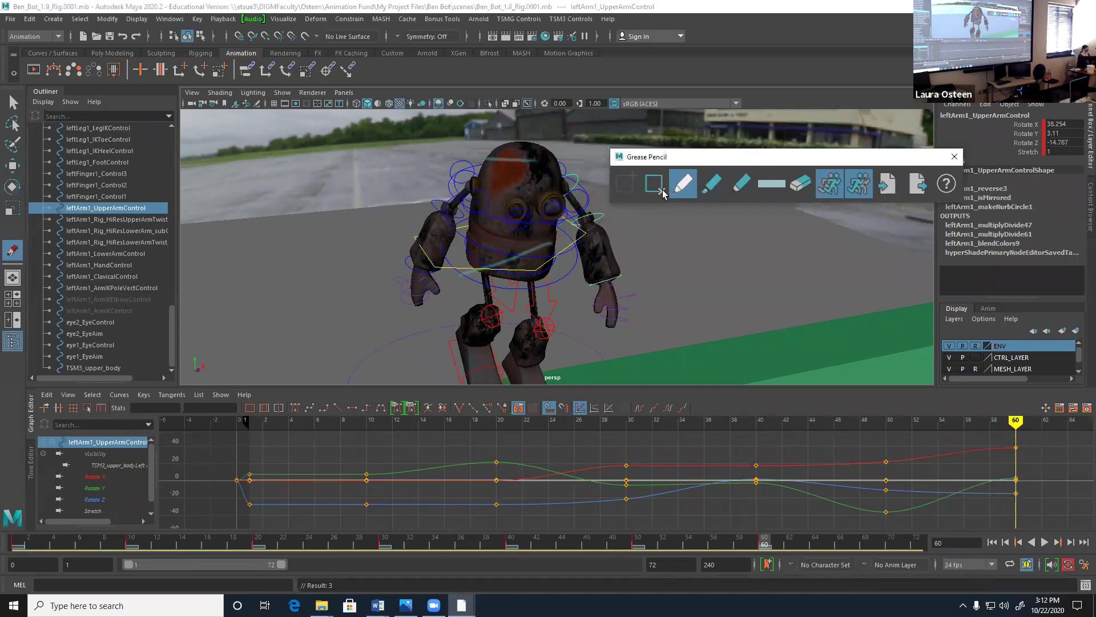
left_click_drag(475, 189, 565, 189)
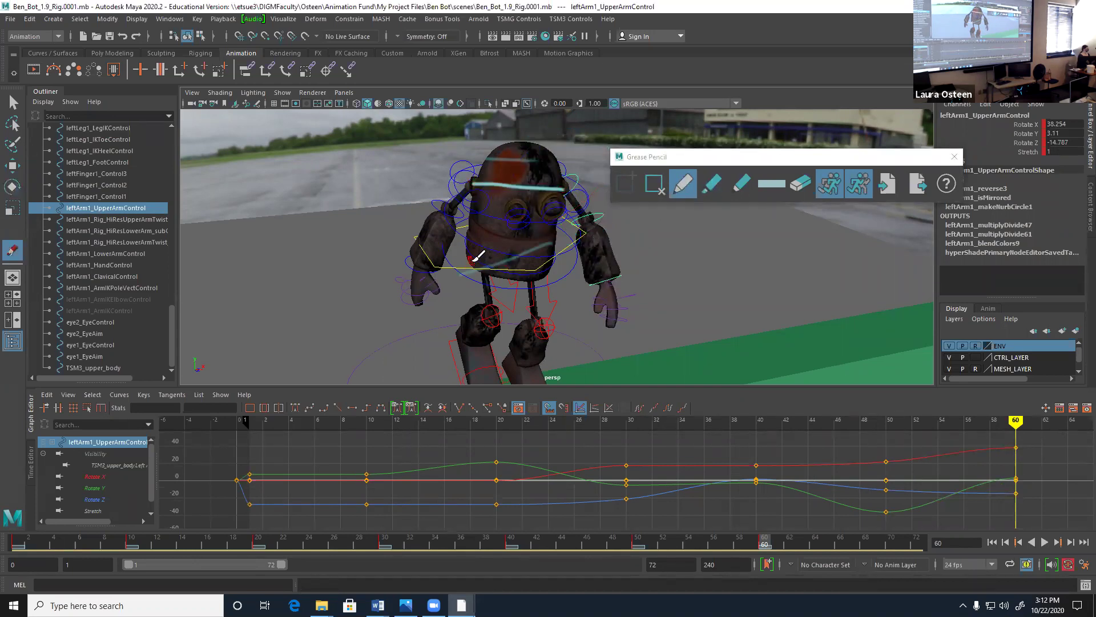
left_click_drag(473, 265, 537, 264)
key("ctrl+z")
- Return to the start of the animation at frame 1 and close the Grease Pencil toolbox
left_click(992, 542)
left_click(955, 157)
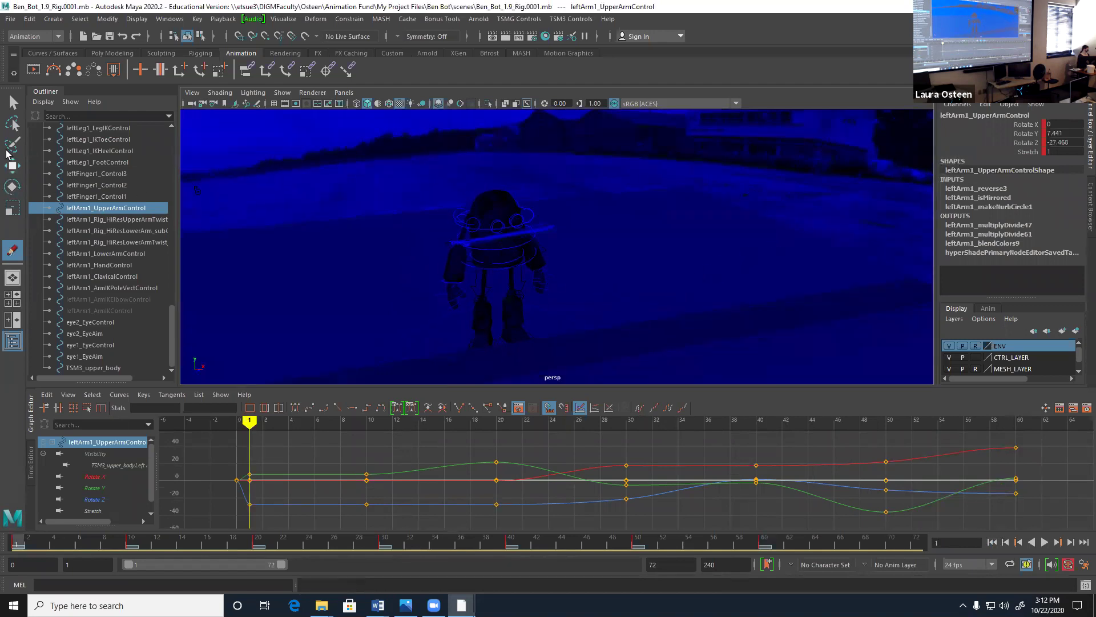
- Switch from the Grease Pencil to the Select tool and scrub the animation back to frame 1
left_click(12, 106)
key("ctrl+z")
left_click(701, 543)
left_click_drag(649, 544, 7, 526)
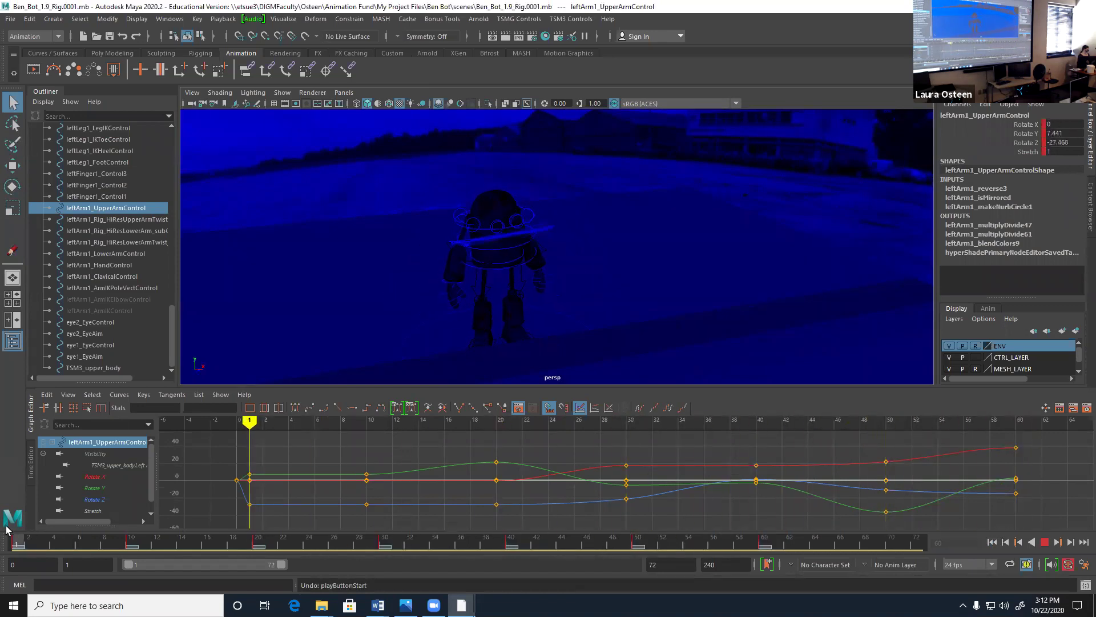
- Try the viewport's lighting and texture display options, render the current frame, and close the Render View
left_click(410, 104)
left_click(398, 103)
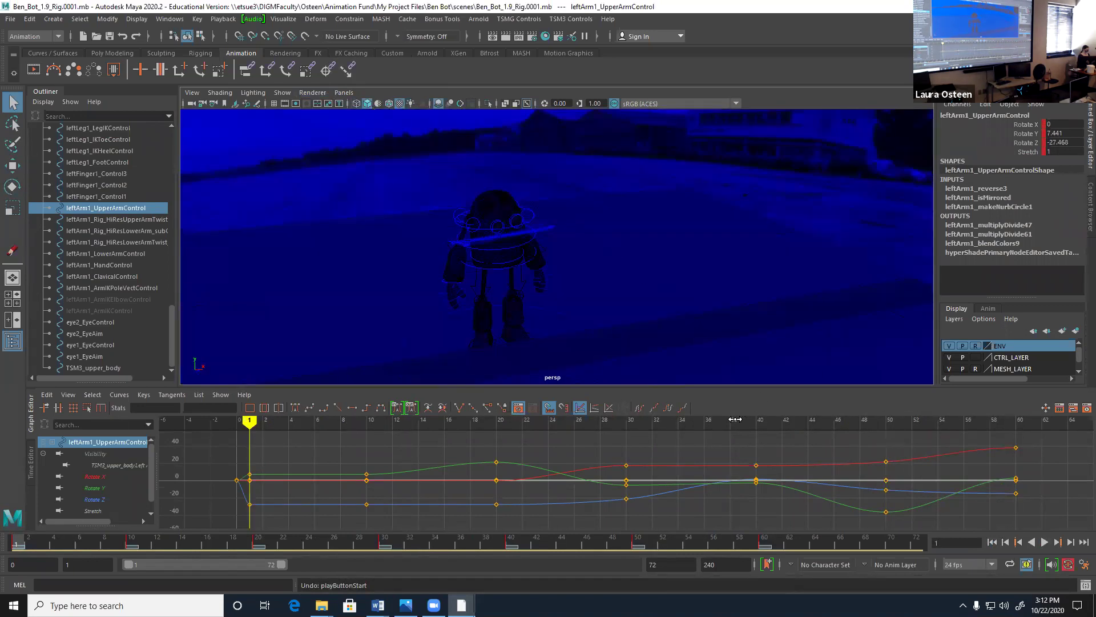
left_click(502, 36)
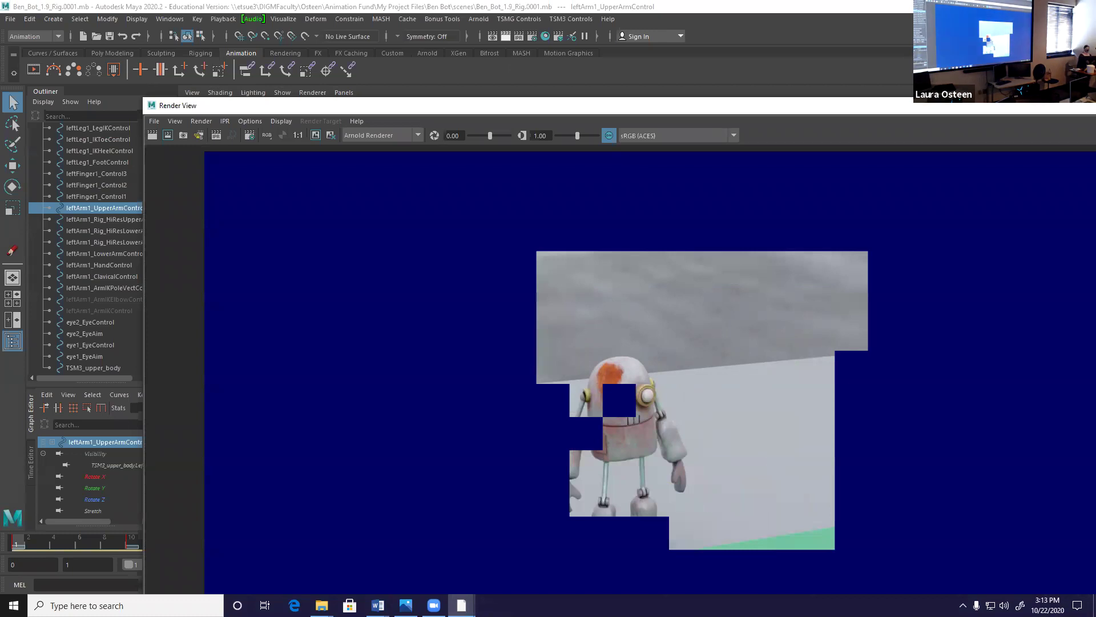
key("alt+F4")
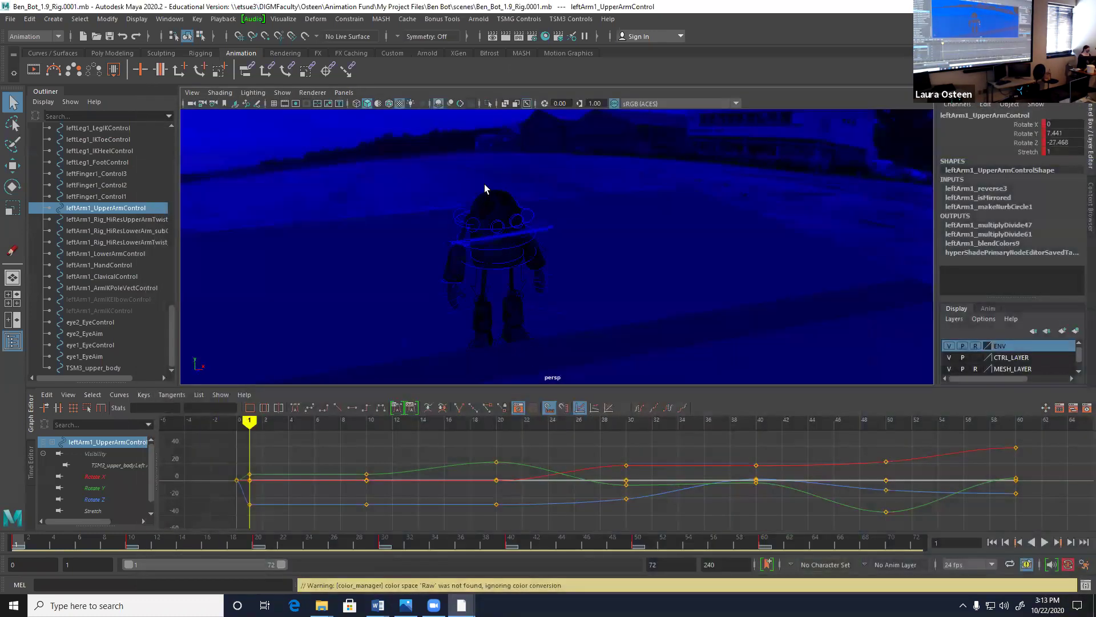
- Hide the Grease Pencil drawings in the persp viewport
left_click(282, 92)
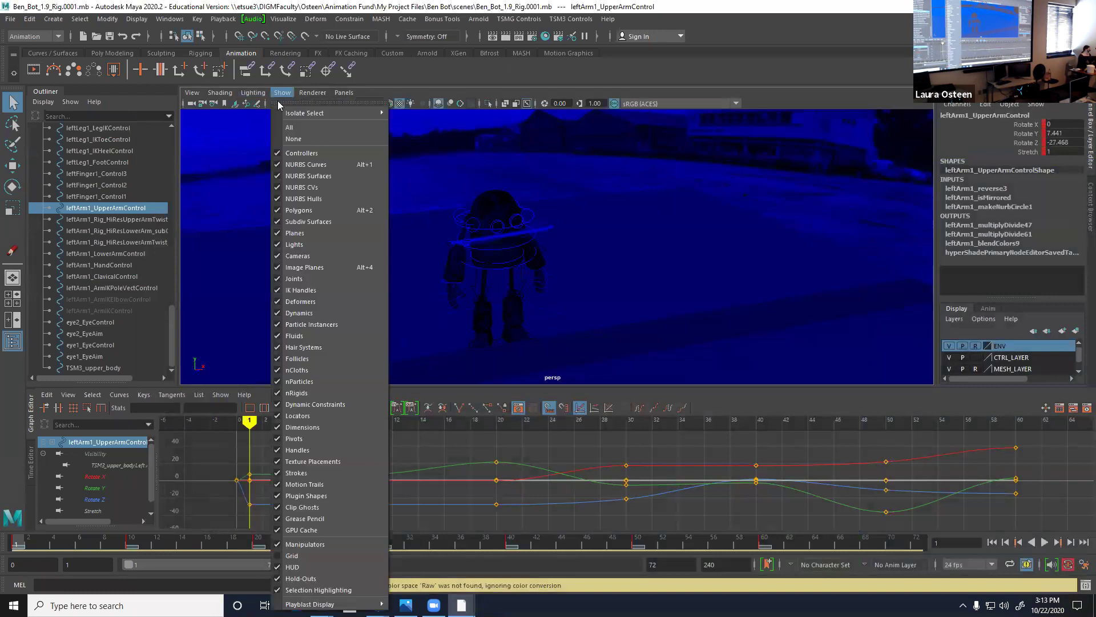
left_click(276, 517)
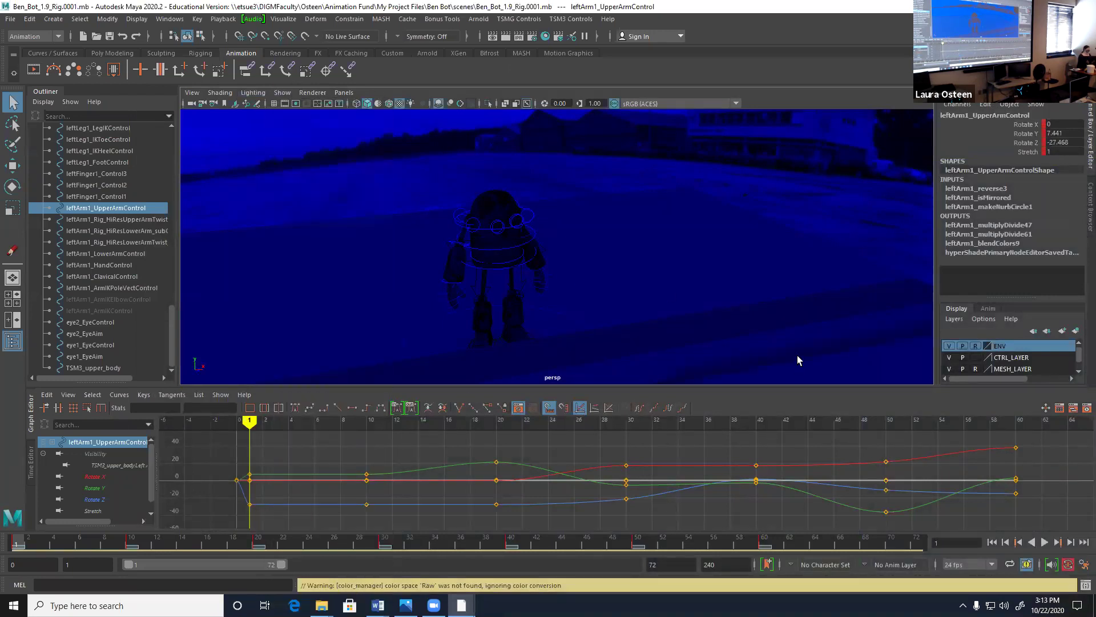
- Scrub the animation and step through the key poses at frames 10, 20, 30, 40, 50 and 60, stopping at frame 50
mouse_move(842, 428)
left_mouse_down()
mouse_move(221, 426)
mouse_move(249, 425)
left_mouse_up()
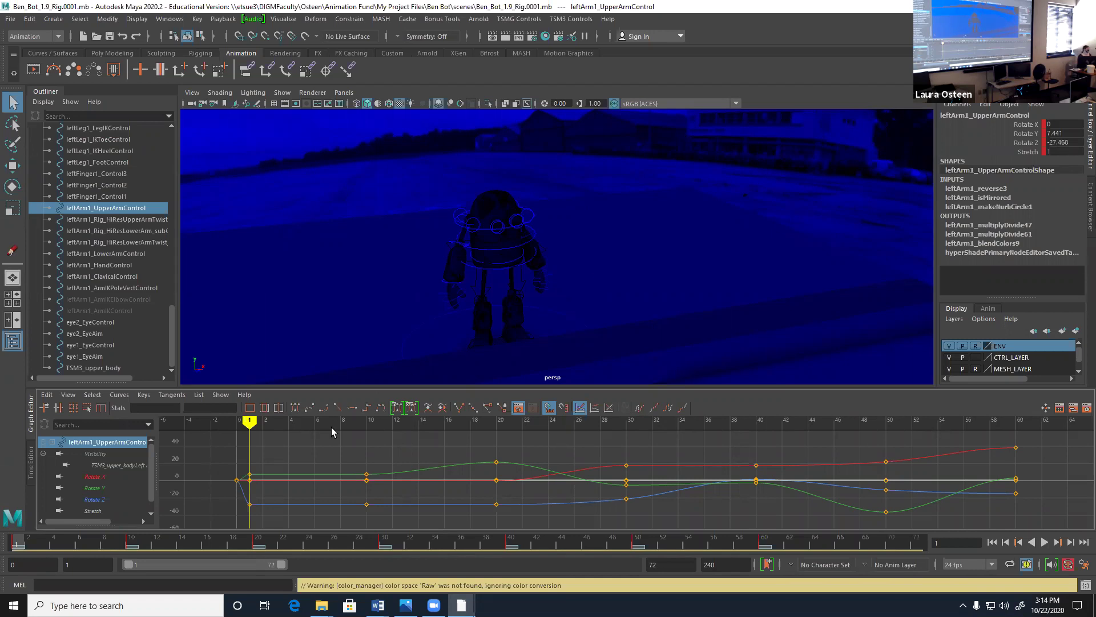
left_click(130, 540)
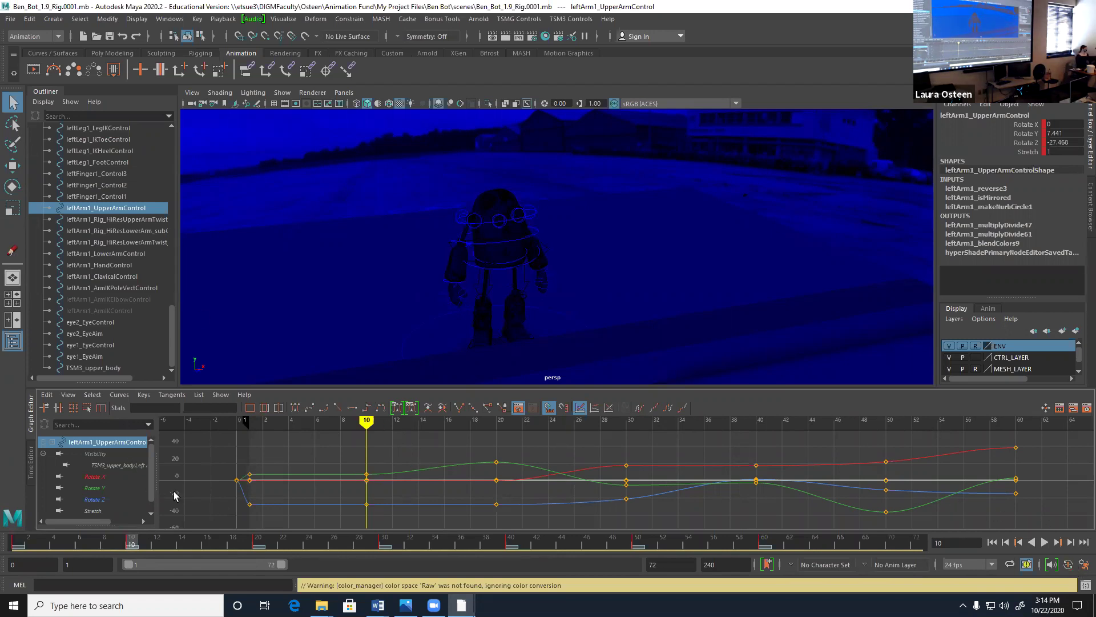
left_click(260, 541)
left_click(383, 545)
left_click(514, 541)
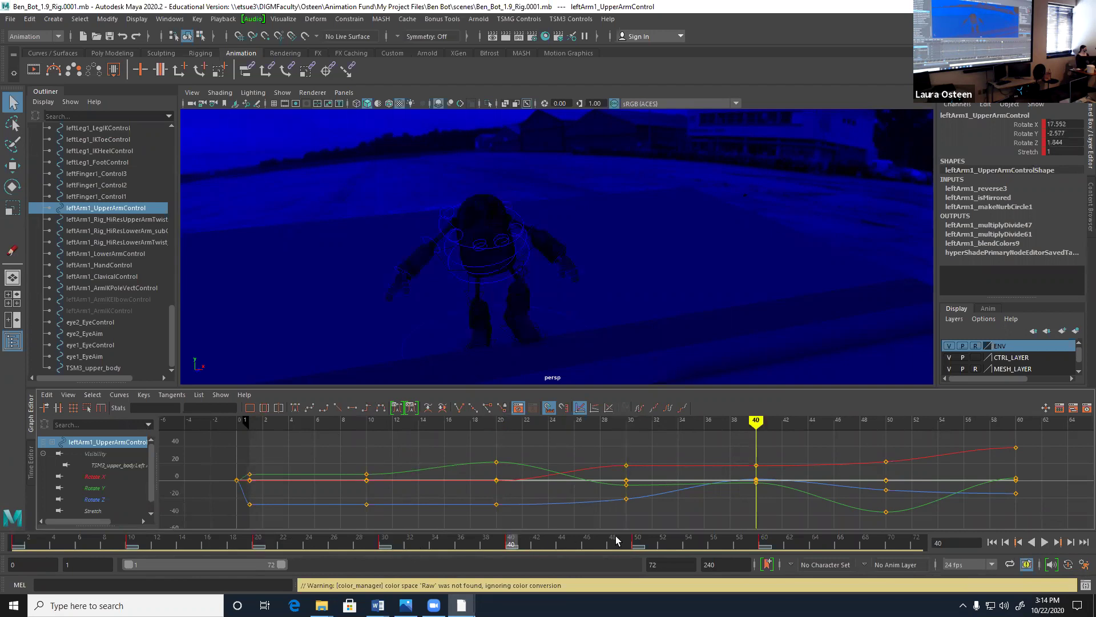
left_click(642, 541)
left_click(765, 540)
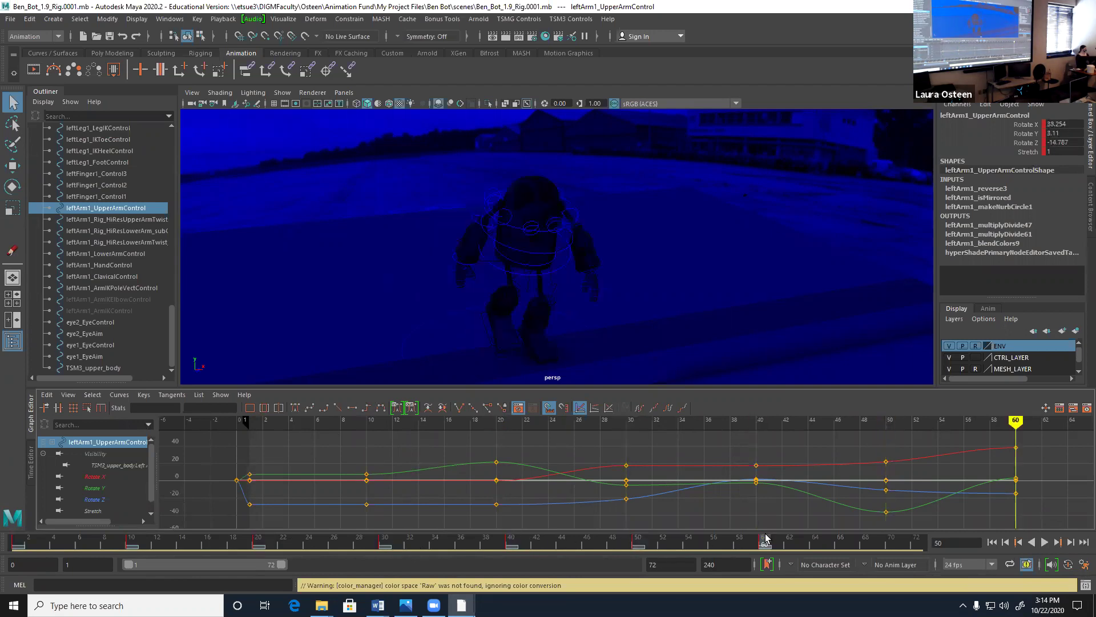
left_click(638, 543)
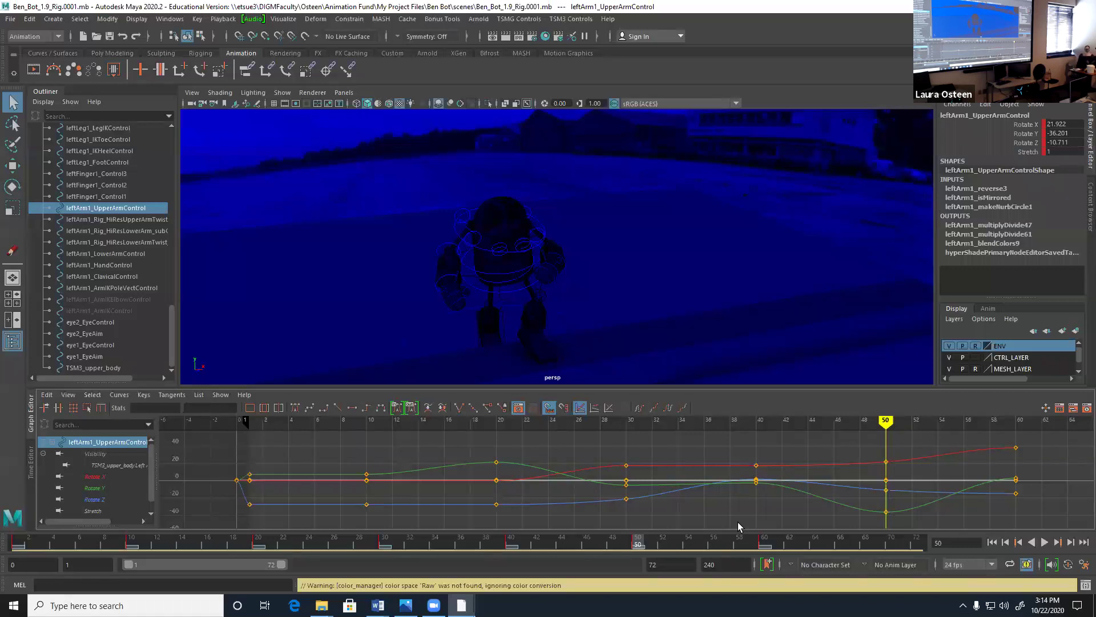
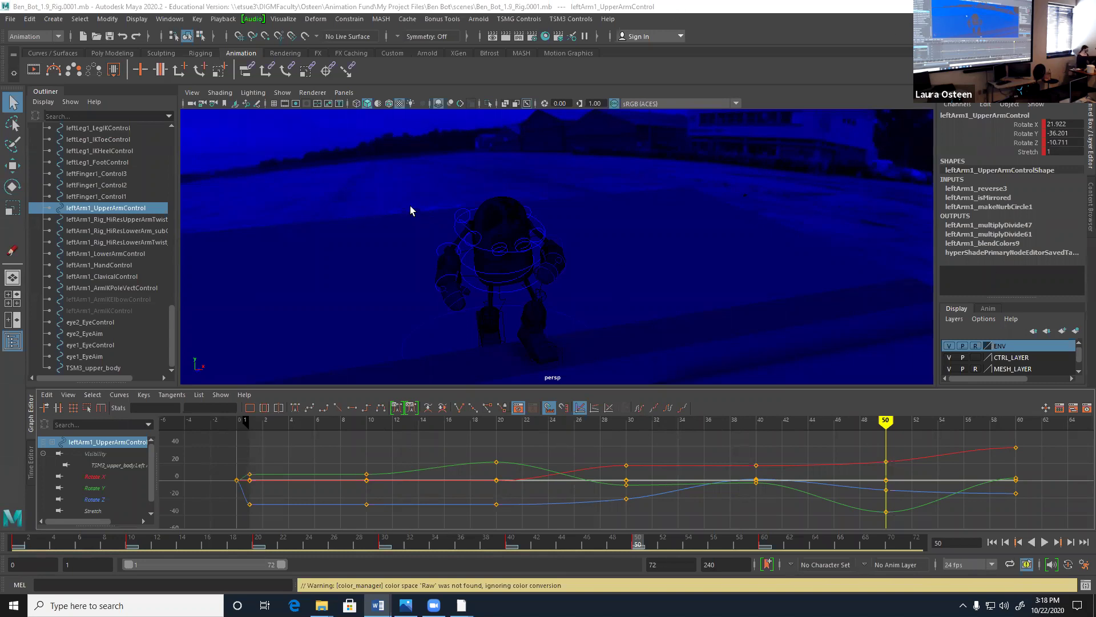
- Look around the robot at frame 50 and select all rig controls from spine1_torsoIKControl to TSM3_upper_body
left_click_drag(428, 237, 527, 228, "alt")
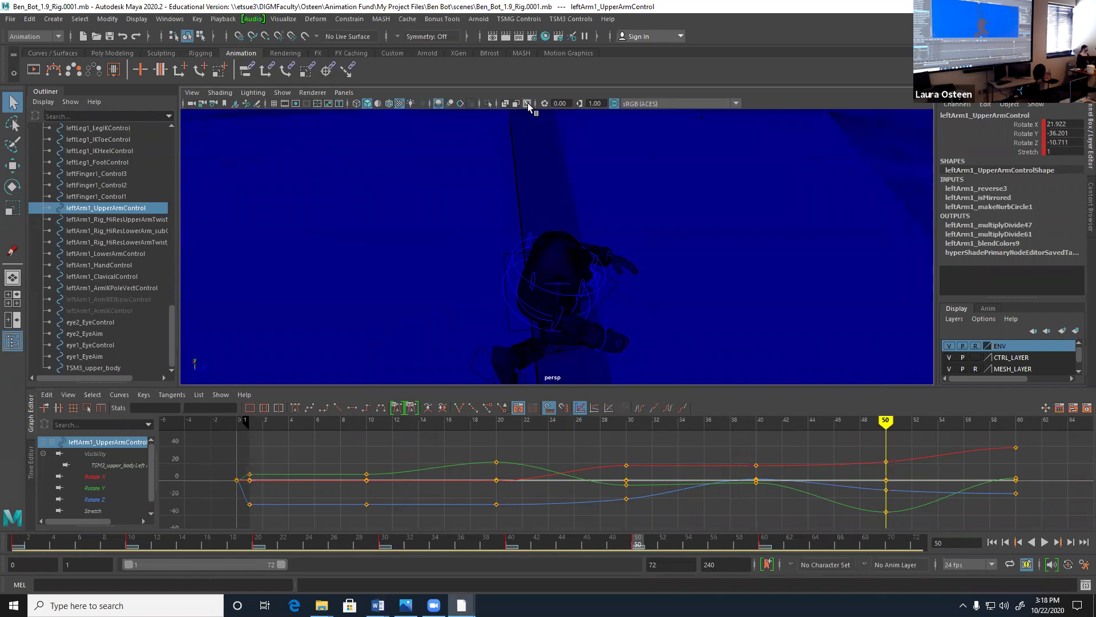
left_click_drag(660, 228, 547, 263, "alt")
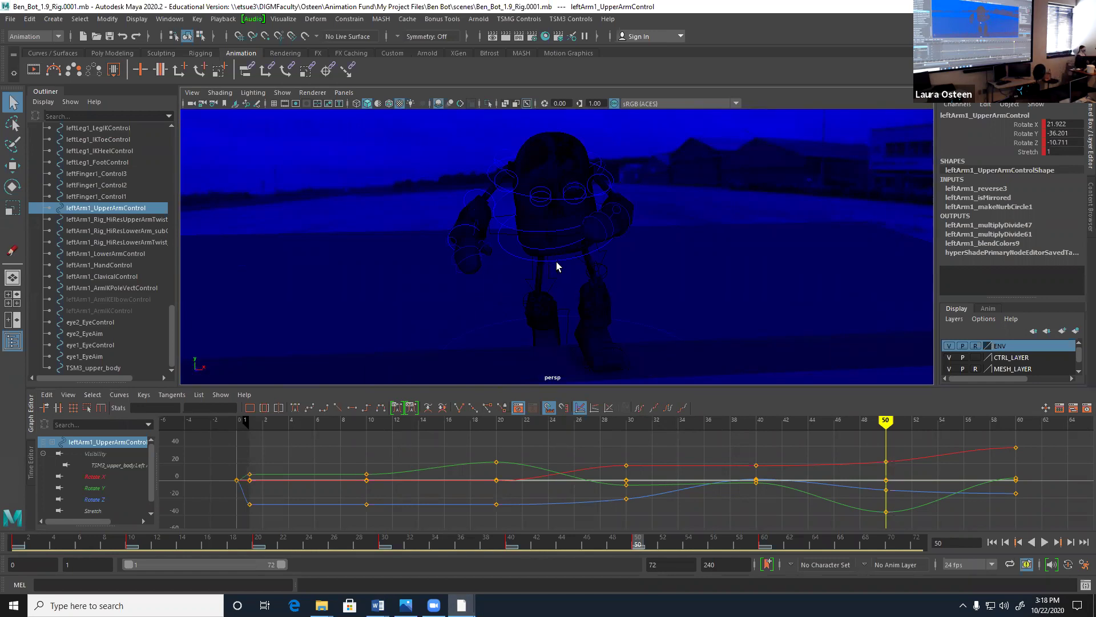
left_click_drag(195, 435, 1020, 528)
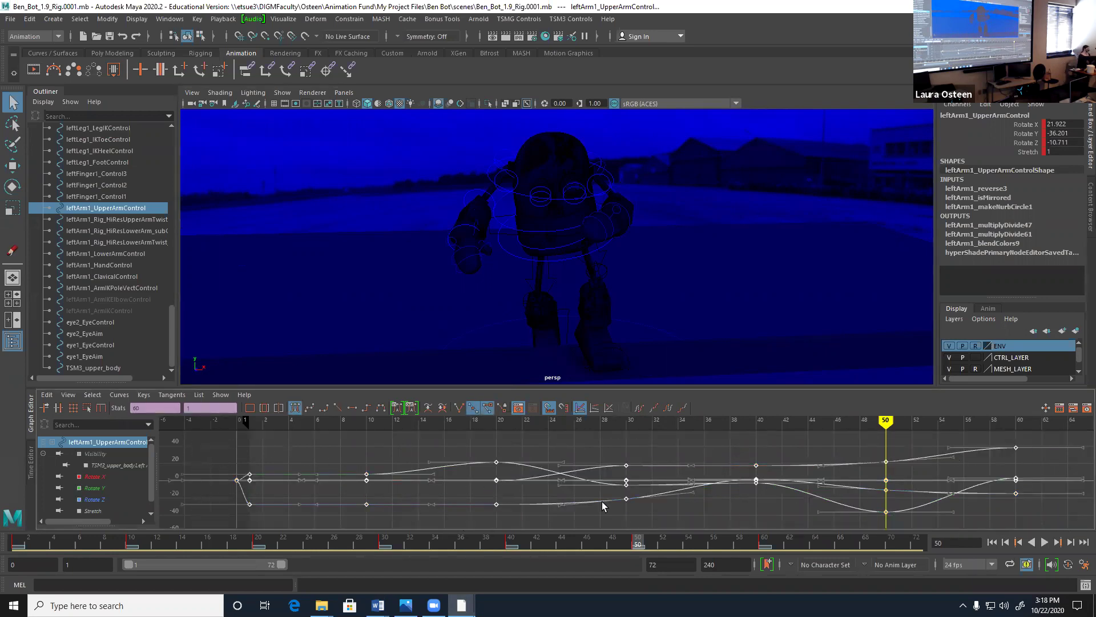
left_click(86, 369)
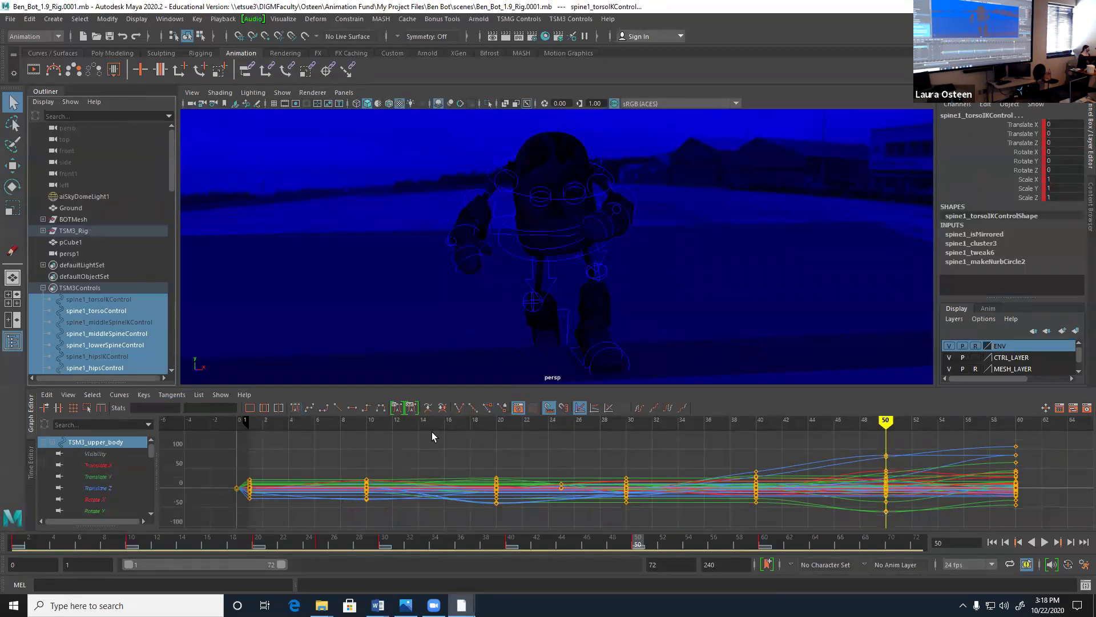
- Try stepped tangents on every key of the selected controls, restore auto tangents, and deselect the keys
left_click_drag(211, 445, 1055, 517)
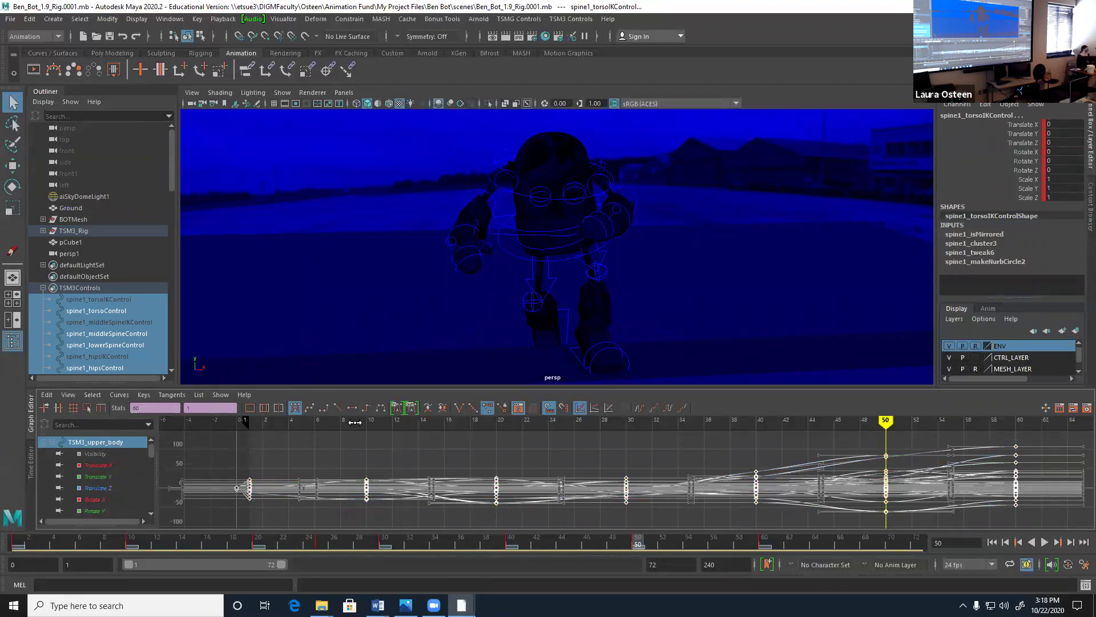
left_click(367, 411)
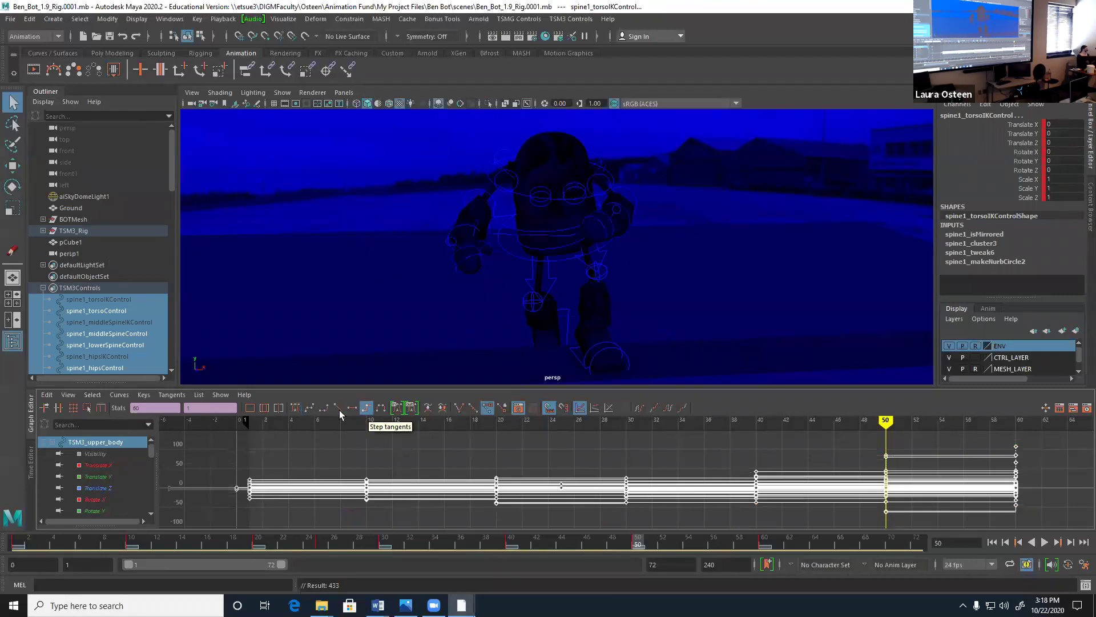
left_click(295, 410)
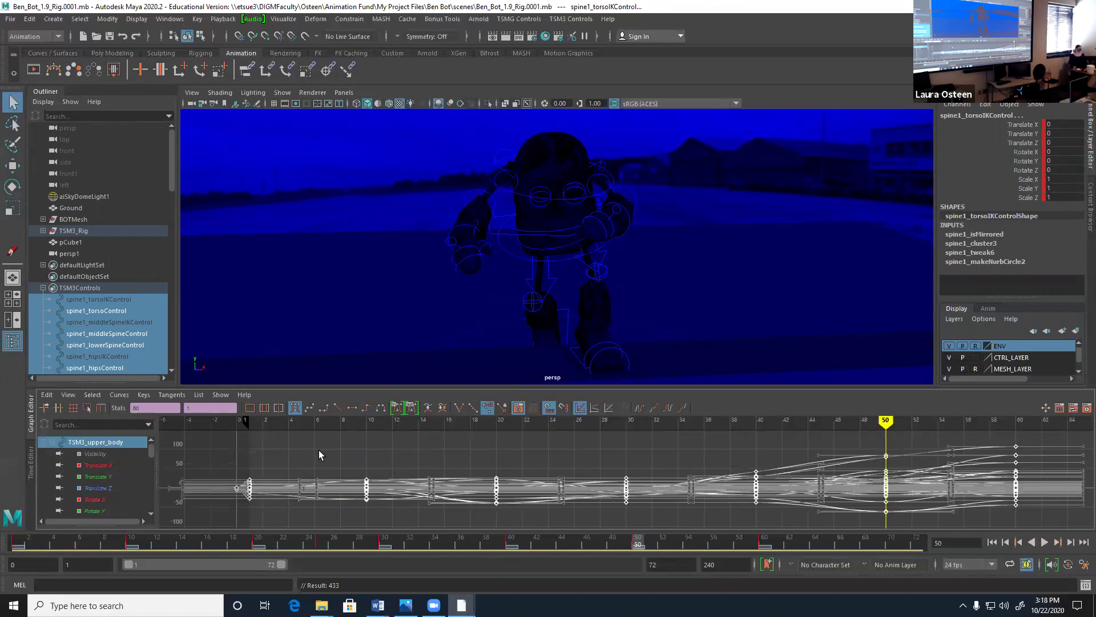
left_click(500, 455)
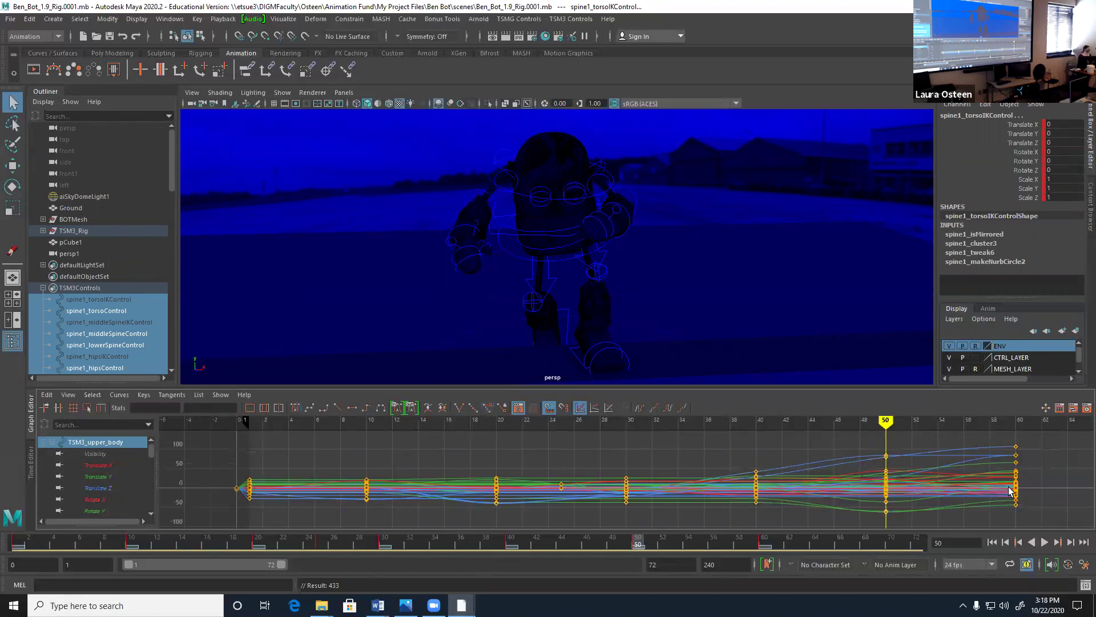
- Play the animation from the start, stop it, and rewind to frame 1
left_click(993, 542)
left_click(1042, 541)
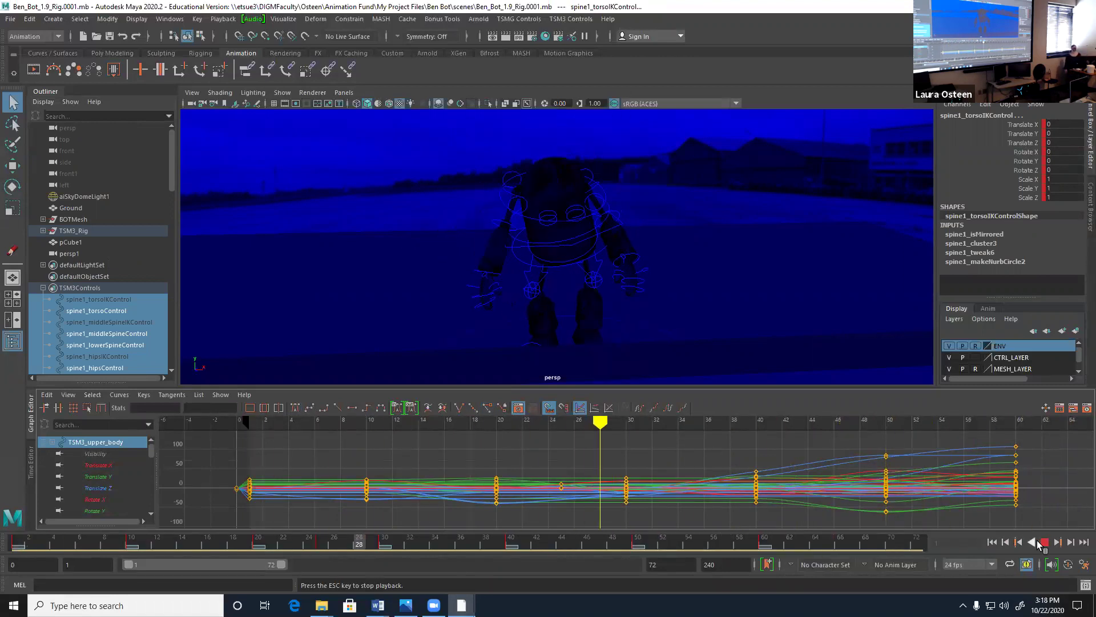
left_click(1044, 542)
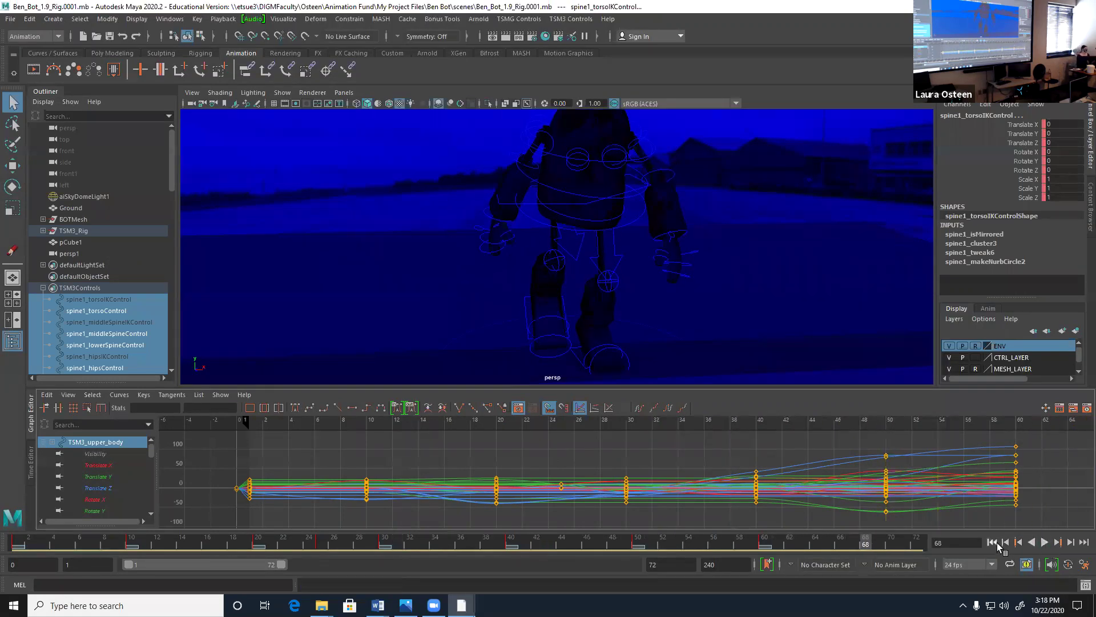
left_click(993, 543)
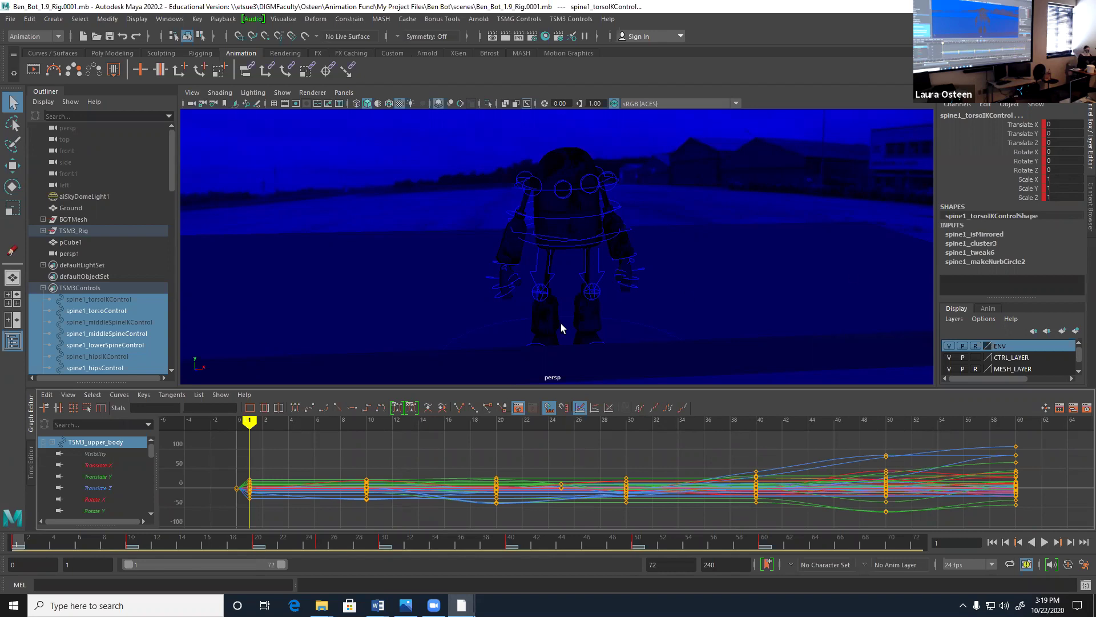
- Select the torso control, and then the right leg controls together with TSM3_root and pCube1, viewing the robot from a raised angle
left_click(555, 198)
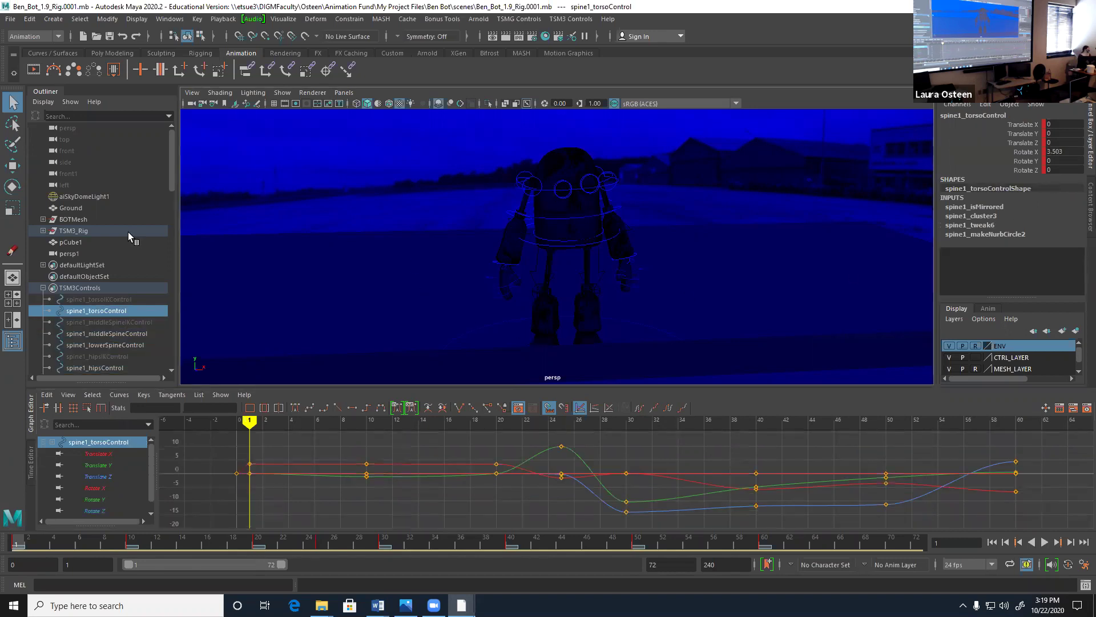
scroll(126, 239, "down", 3)
scroll(129, 257, "up", 3)
left_click_drag(529, 348, 523, 268)
right_click_drag(623, 269, 566, 285, "alt")
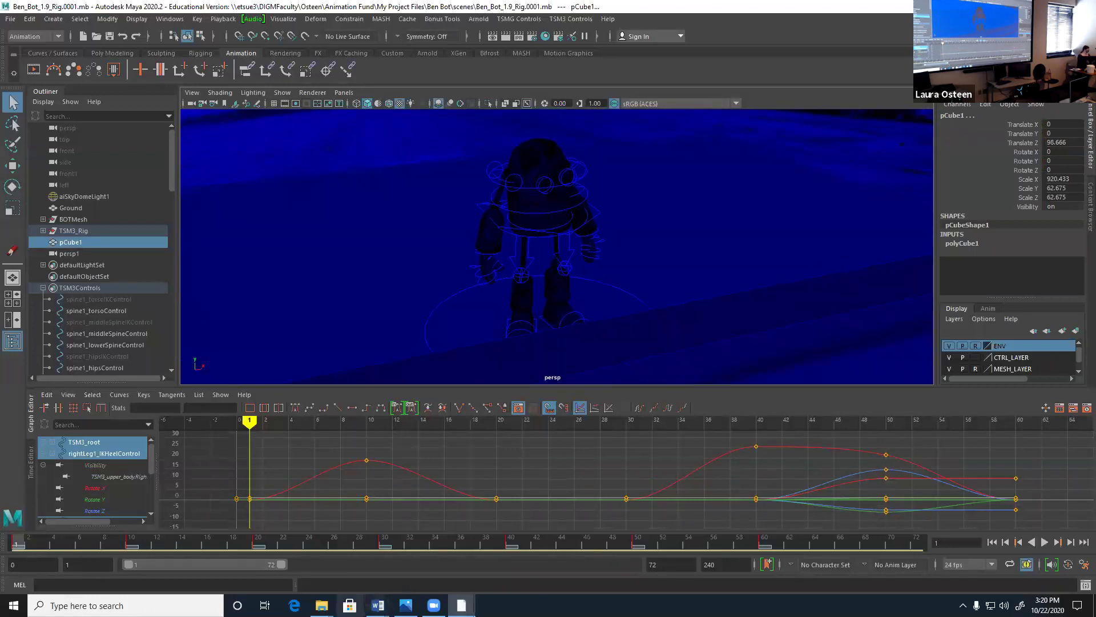
- Open the Chrome browser window and move it off the Maya screen
left_click(285, 300)
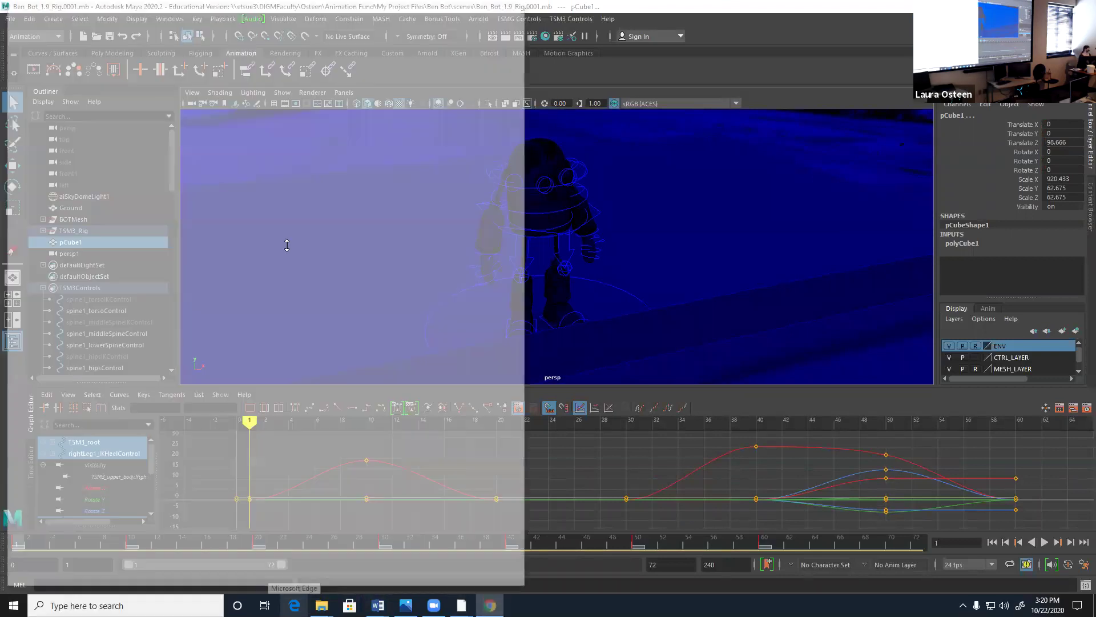
left_click_drag(208, 20, 0, 23)
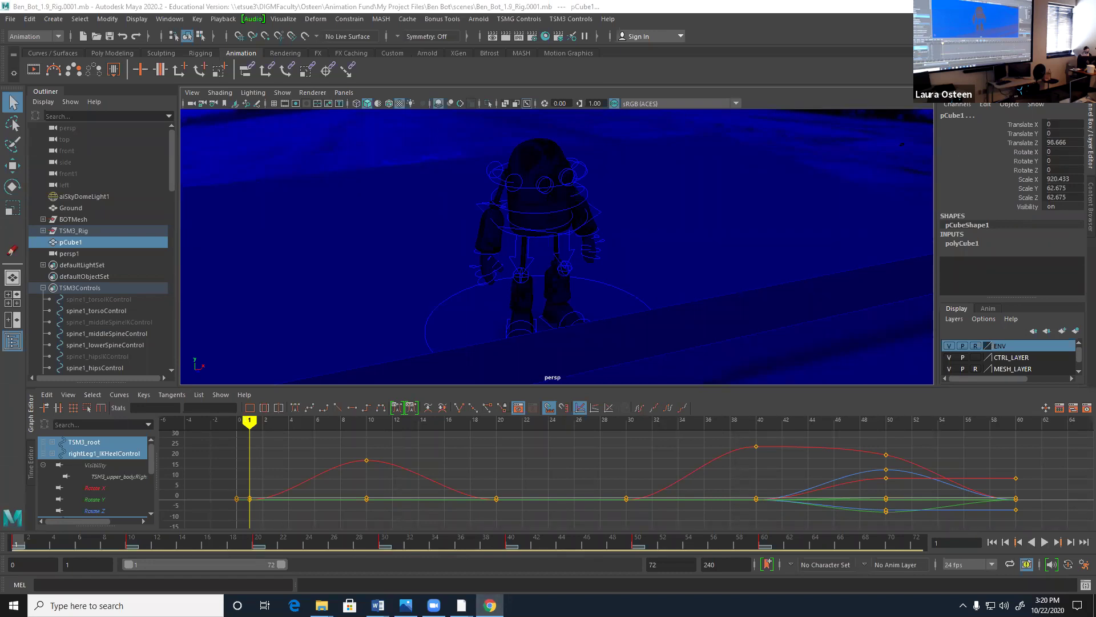
- Start an Arnold render preview of the persp view, stop it, and close the Arnold viewport window
left_click(312, 93)
left_click(323, 125)
left_click(256, 134)
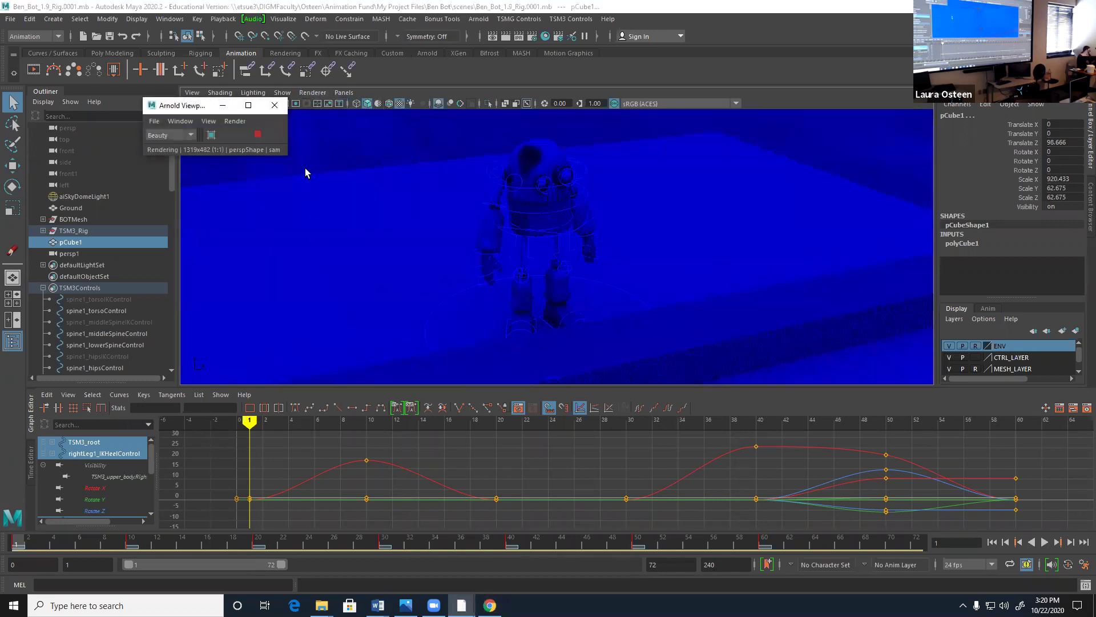
left_click(258, 135)
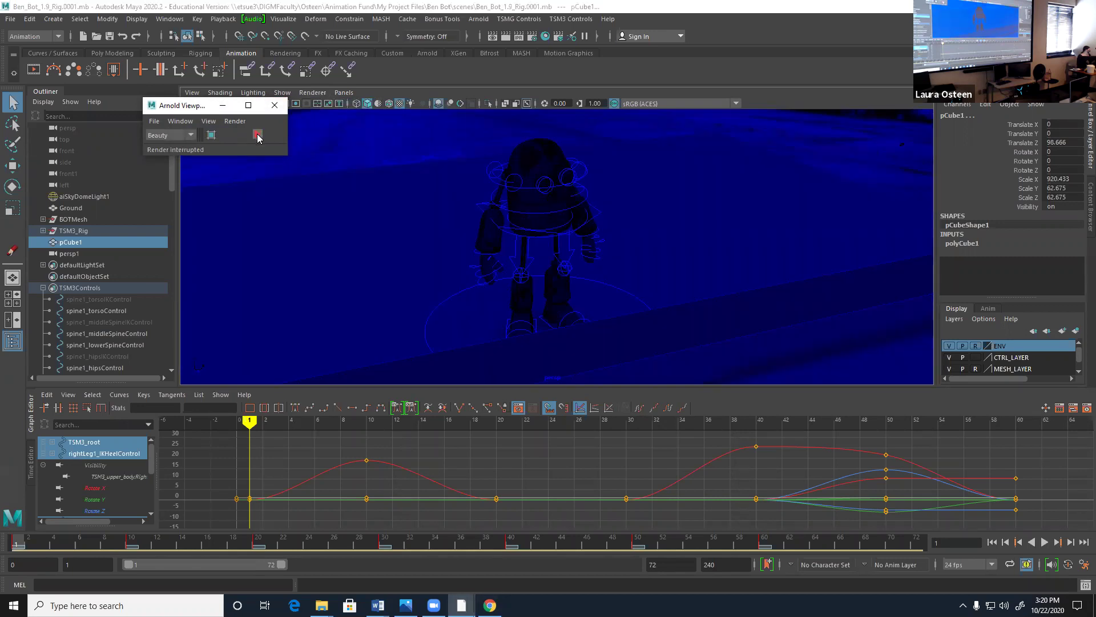
left_click(275, 105)
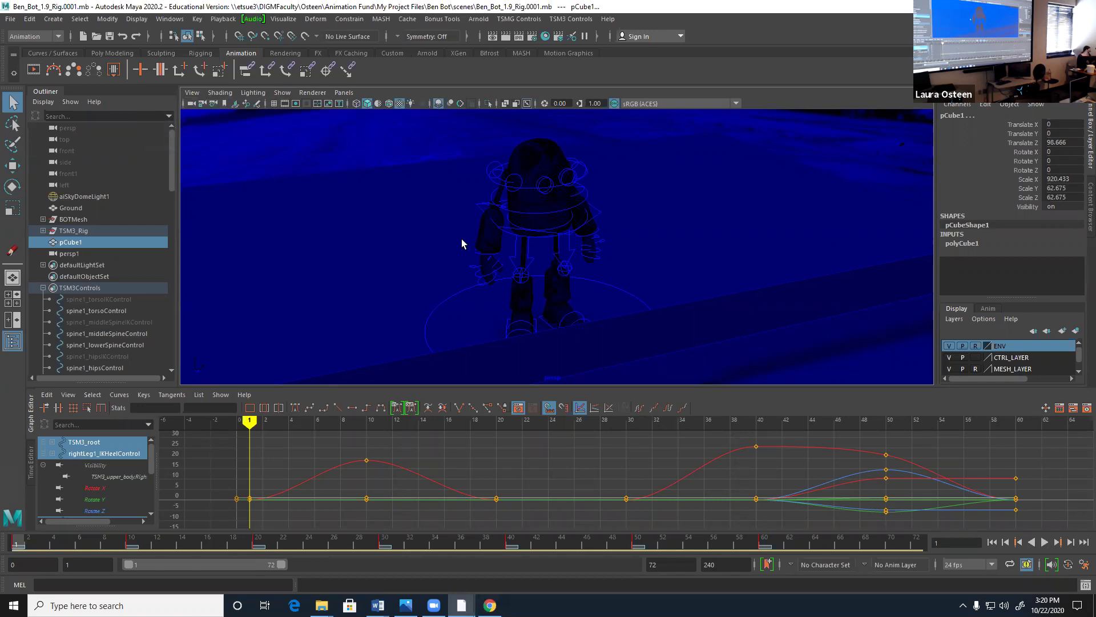
- Switch to the two-view layout and back, try deleting the selected controls and pCube1, and undo the deletion
key("space")
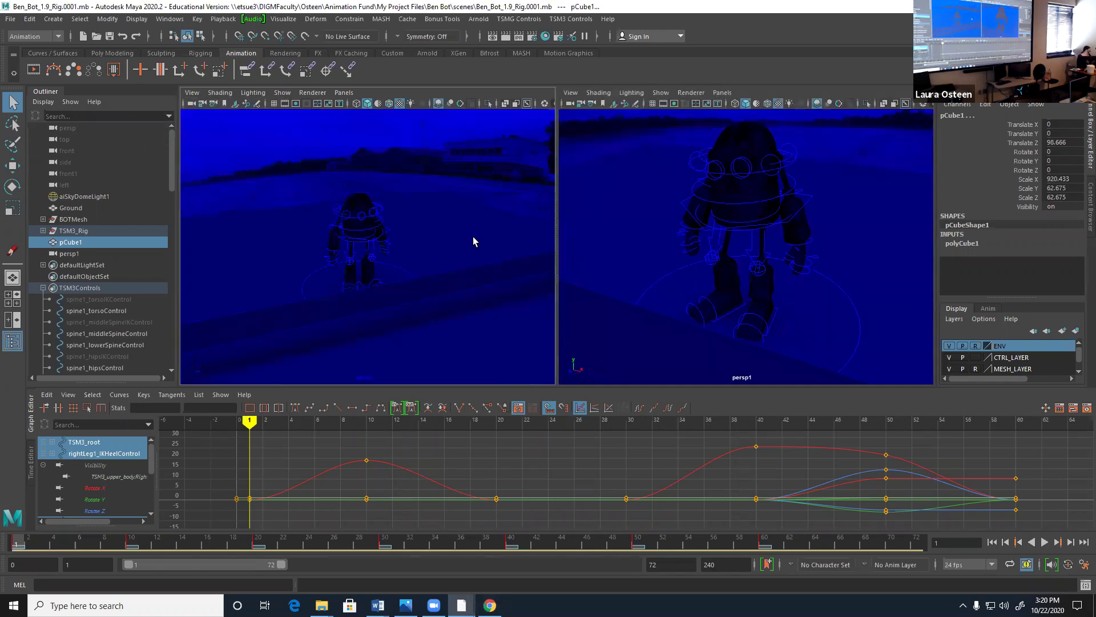
key("space")
key("Delete")
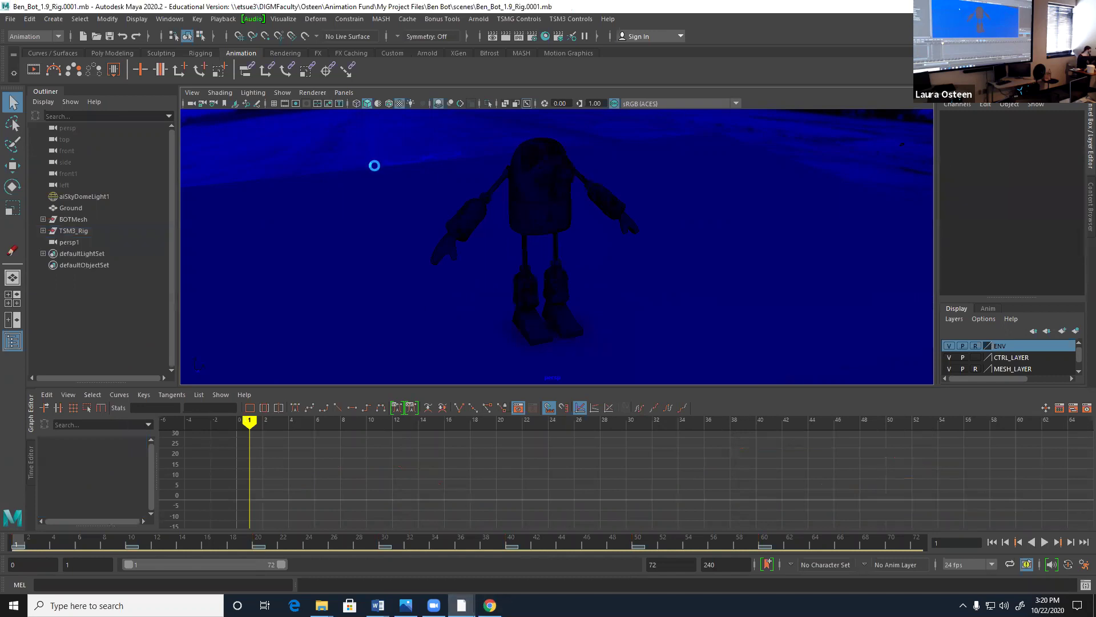
key("ctrl+z")
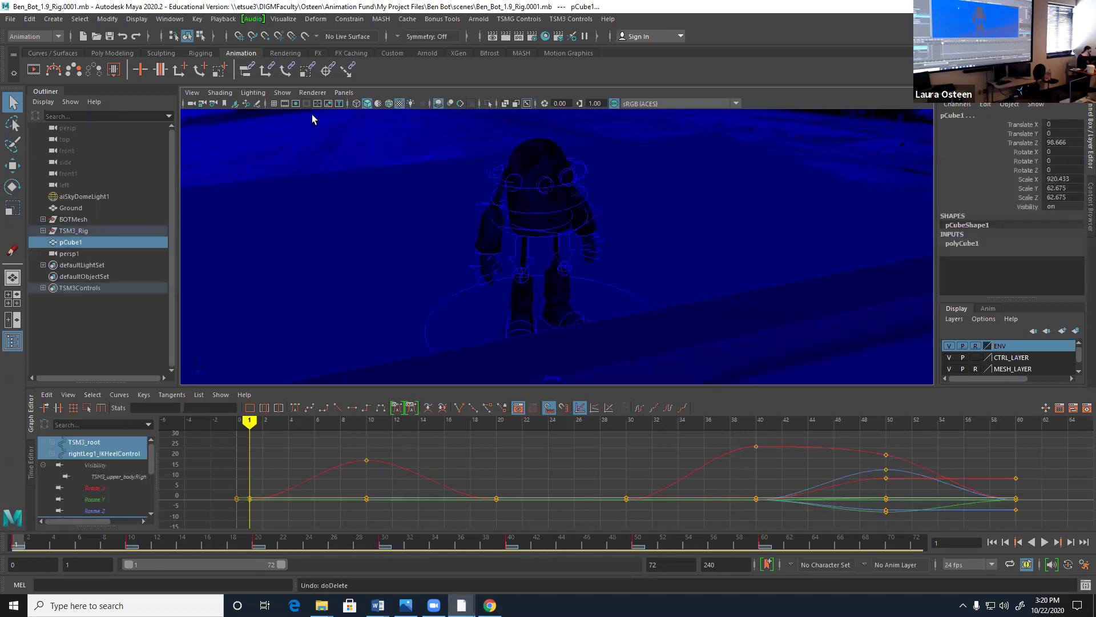
- Open the Grease Pencil toolbox and toggle pre-frame and post-frame ghosting, leaving both switched on
left_click(283, 93)
left_click(283, 93)
left_click(257, 104)
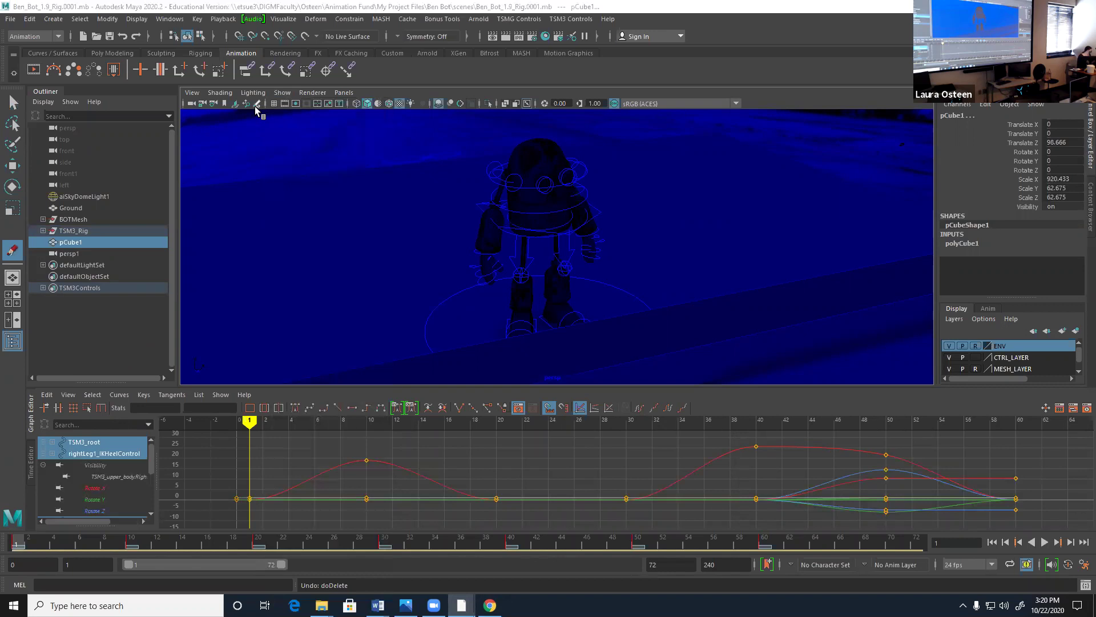
left_click(826, 189)
left_click(865, 189)
left_click(858, 186)
left_click(829, 187)
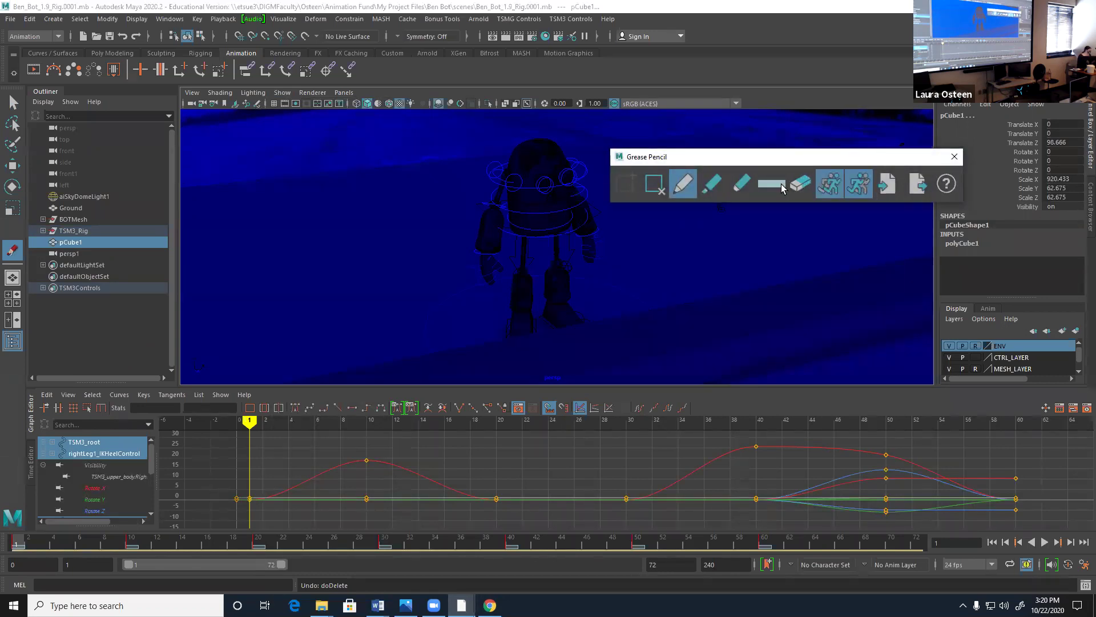
- Open and dismiss the Grease Pencil color picker, and reopen the Grease Pencil toolbox with the persp camera selected
left_click(778, 187)
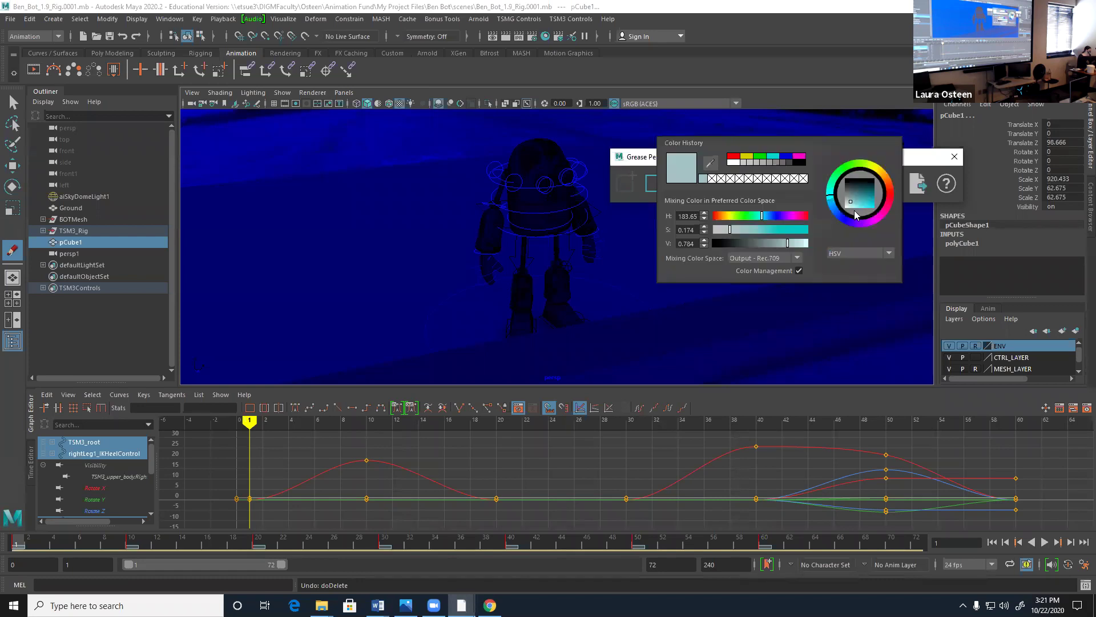
left_click(954, 157)
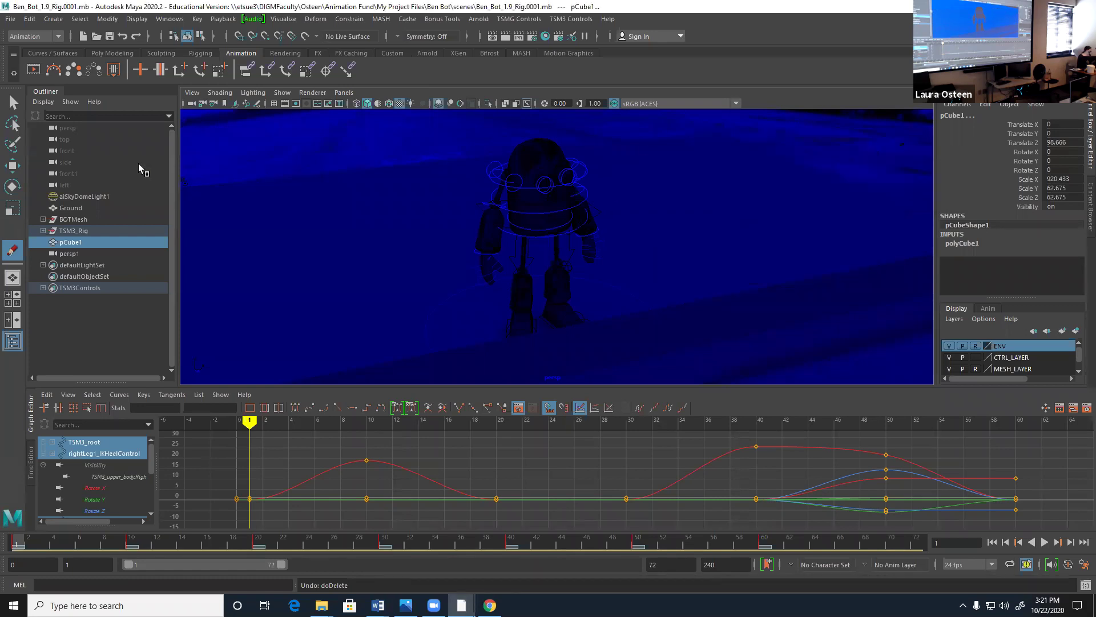
left_click(70, 128)
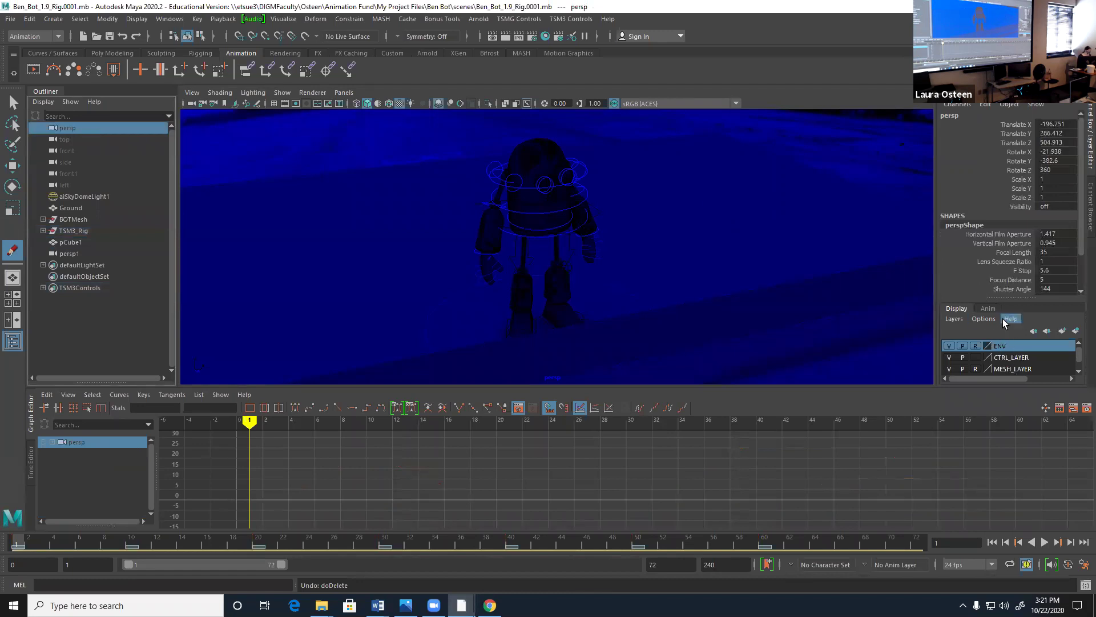
left_click(257, 104)
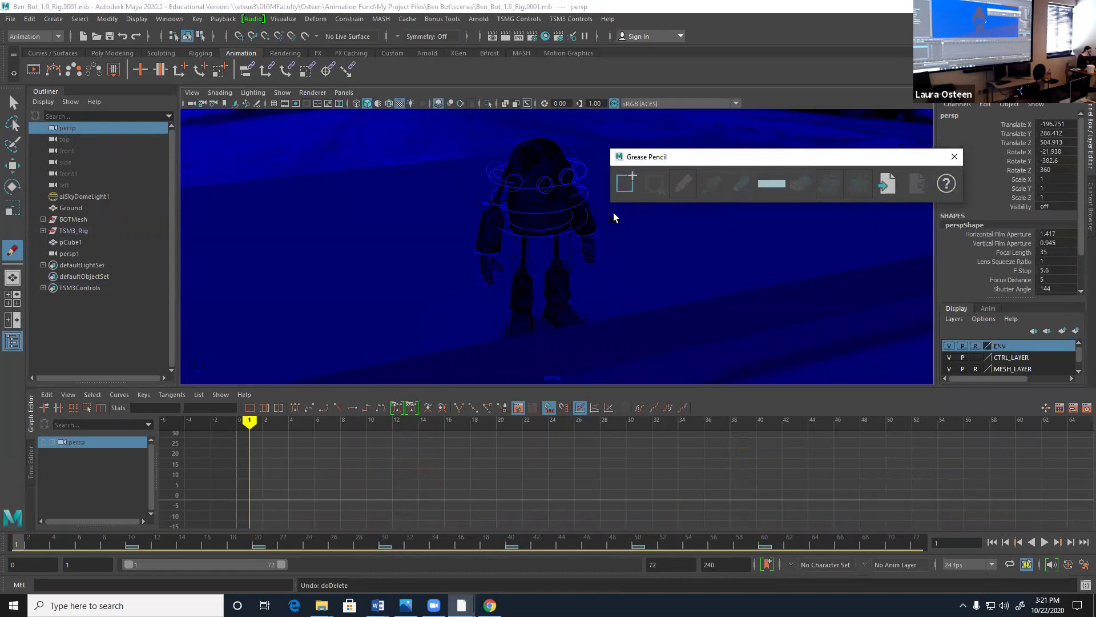
- Review the key poses at frames 10, 20, 30, 40, 50 and 60, and close the Grease Pencil toolbox
left_click(131, 542)
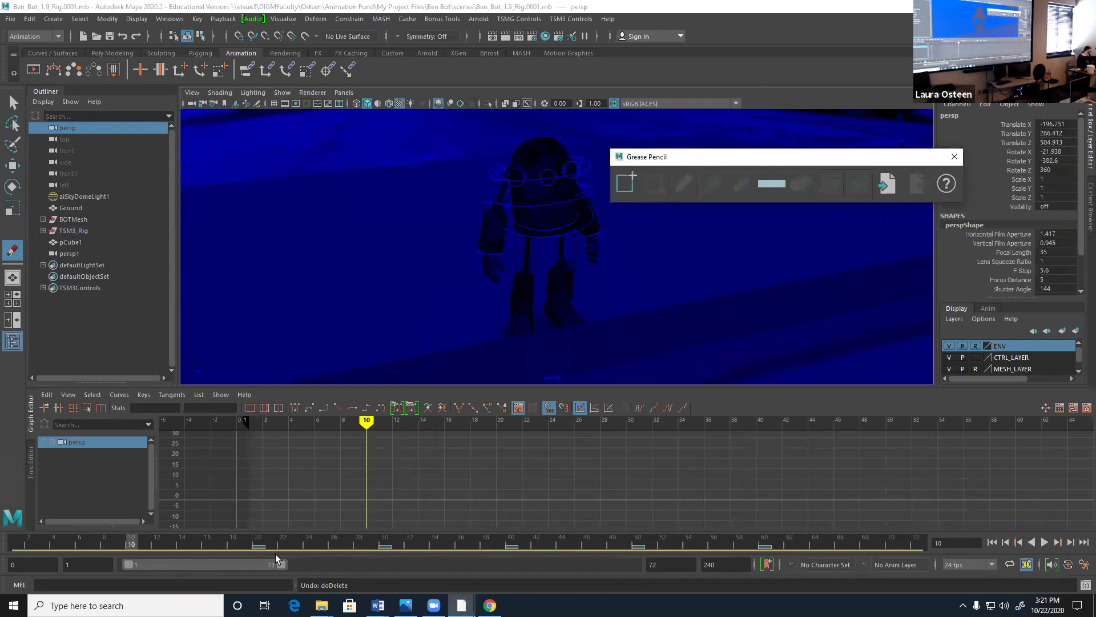
left_click(259, 542)
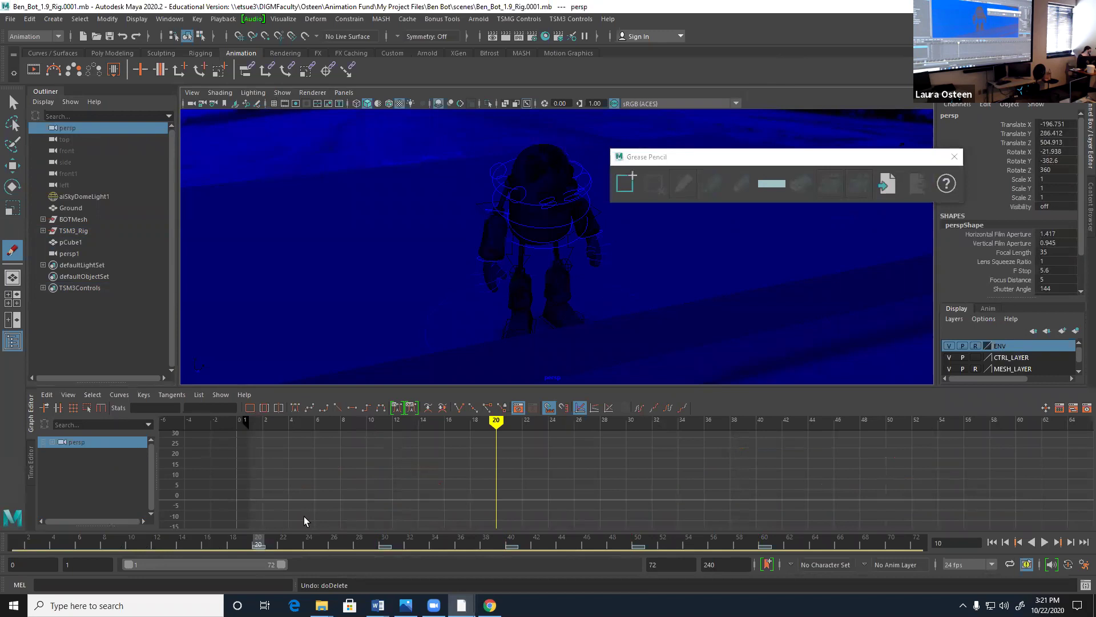
left_click(382, 542)
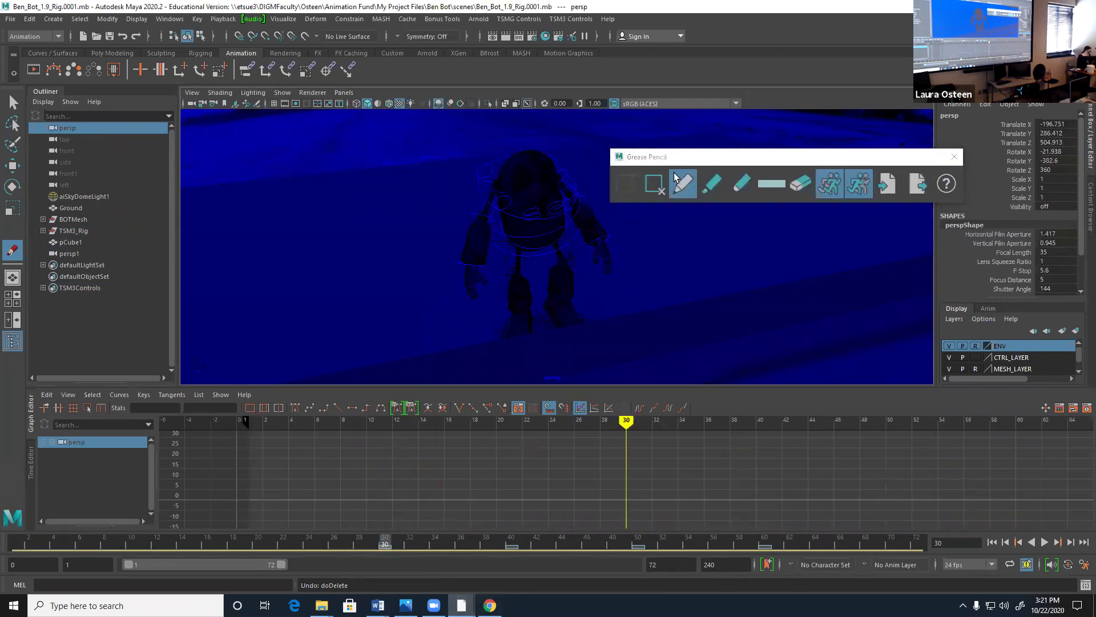
left_click(512, 543)
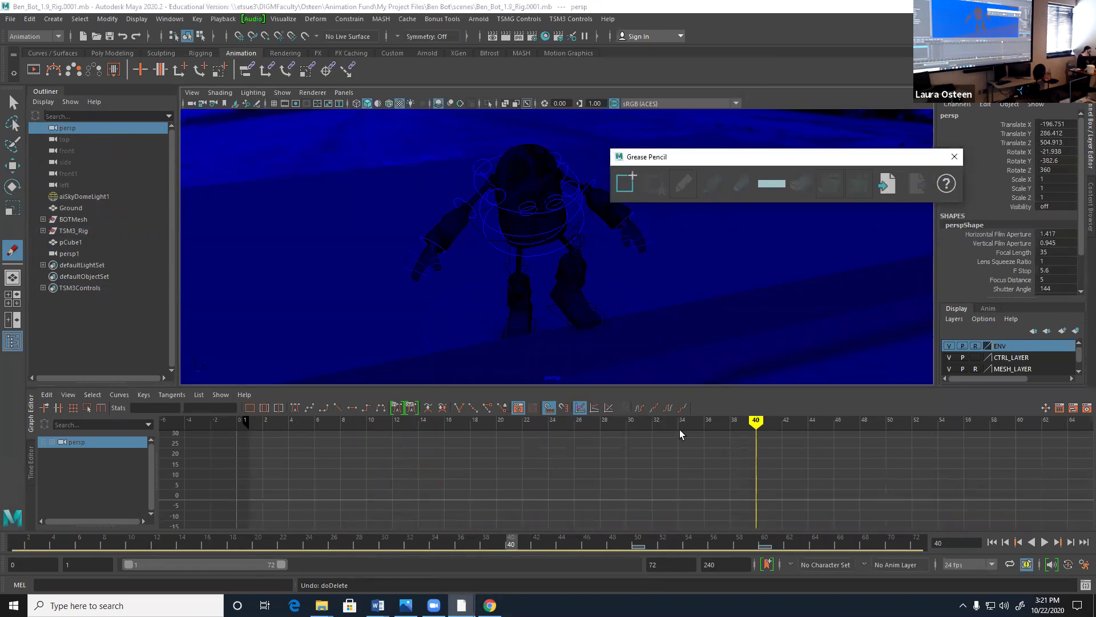
left_click(637, 543)
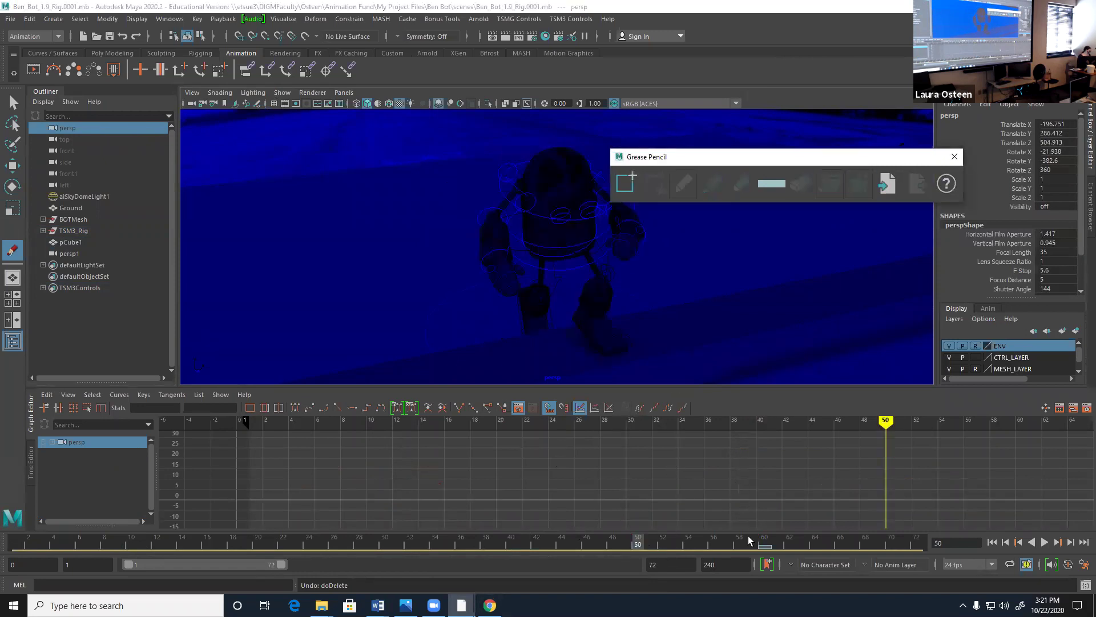
left_click(764, 542)
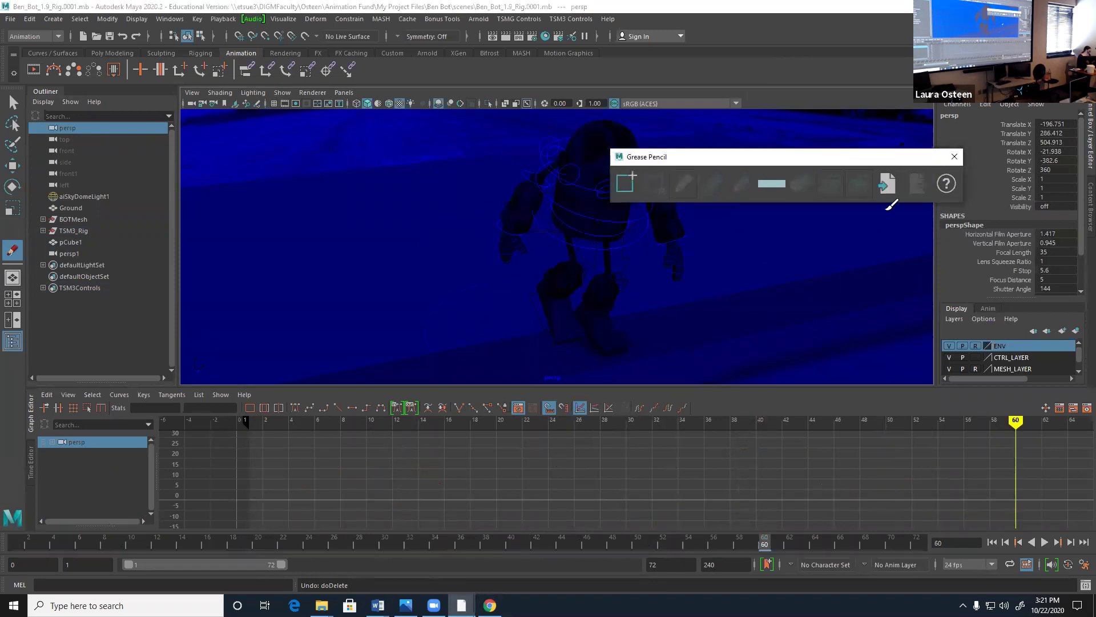
left_click(954, 156)
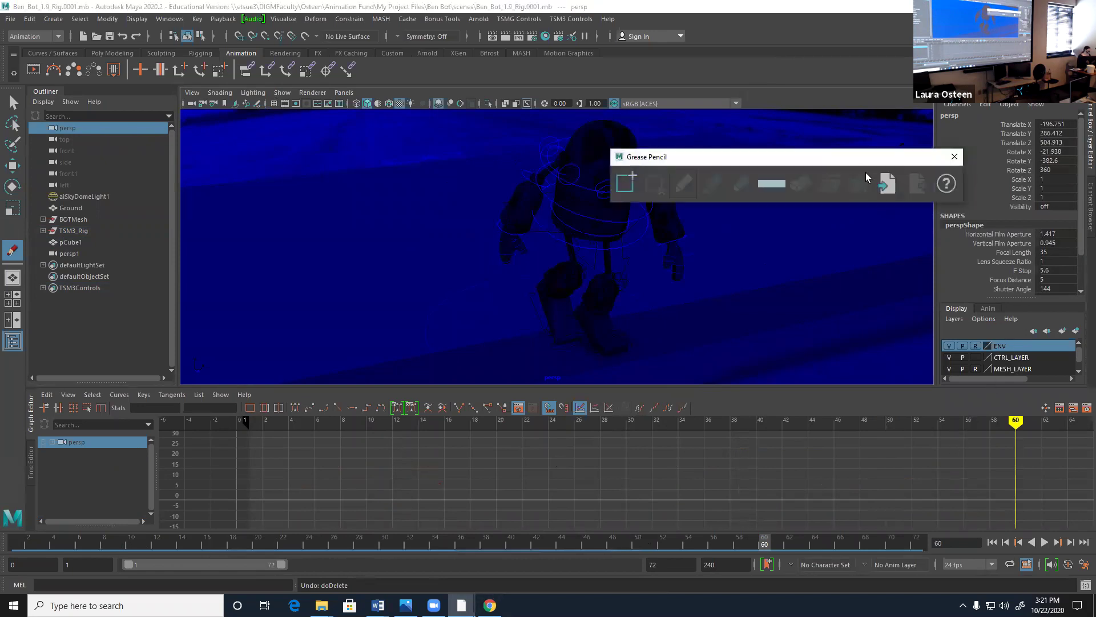
left_click(954, 157)
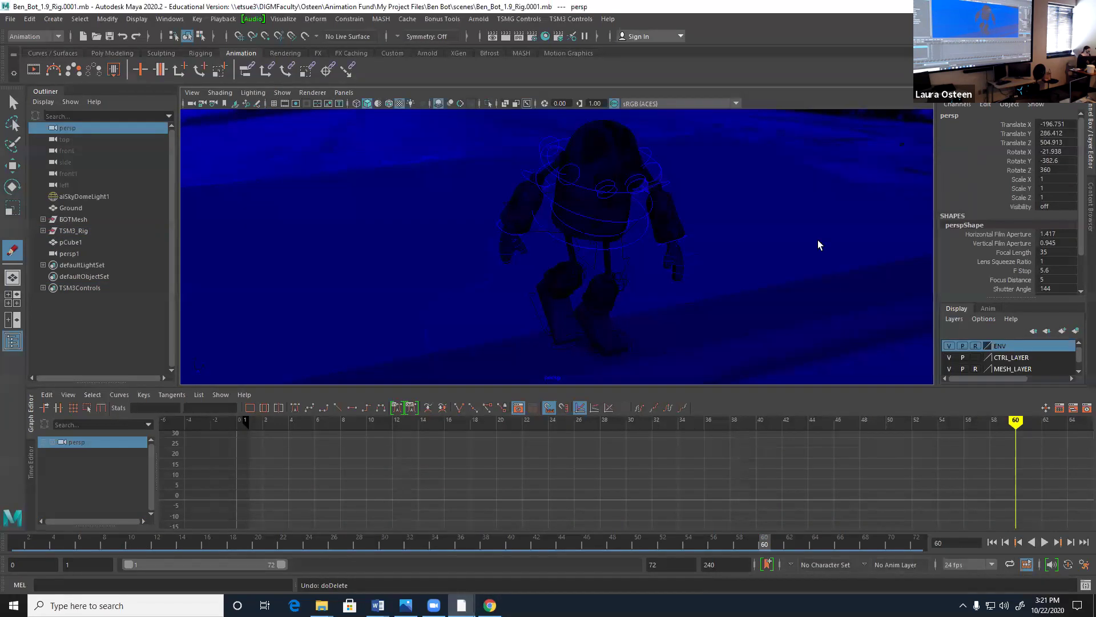
- Examine the attributes of aiSkyDomeLight1 and the Environment settings of the persp camera, closing the Attribute Editor each time
left_click(74, 197)
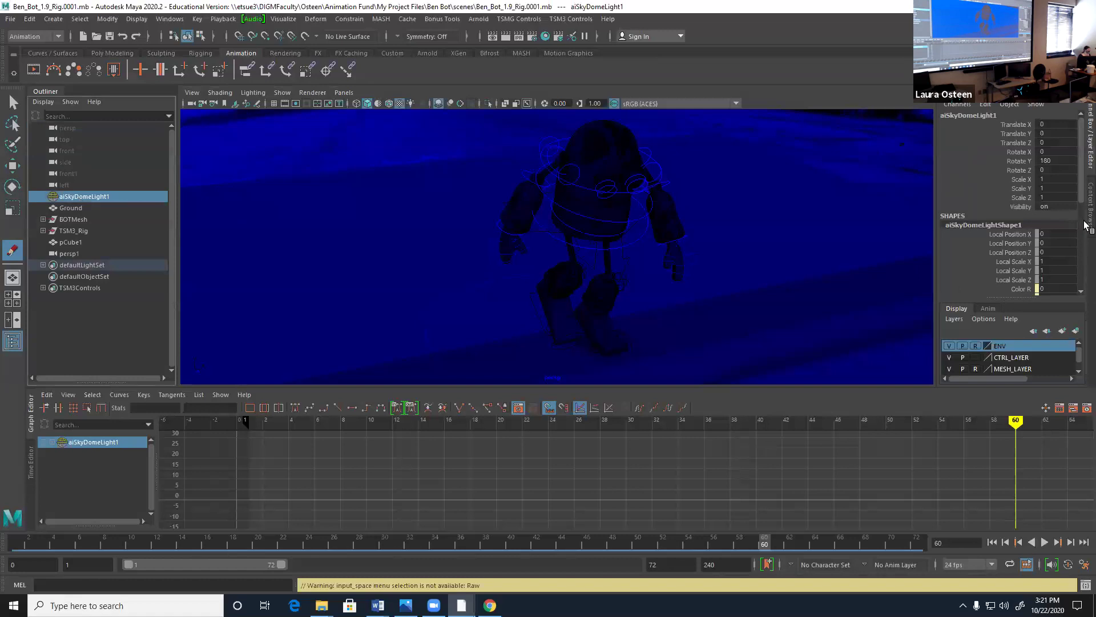
key("ctrl+a")
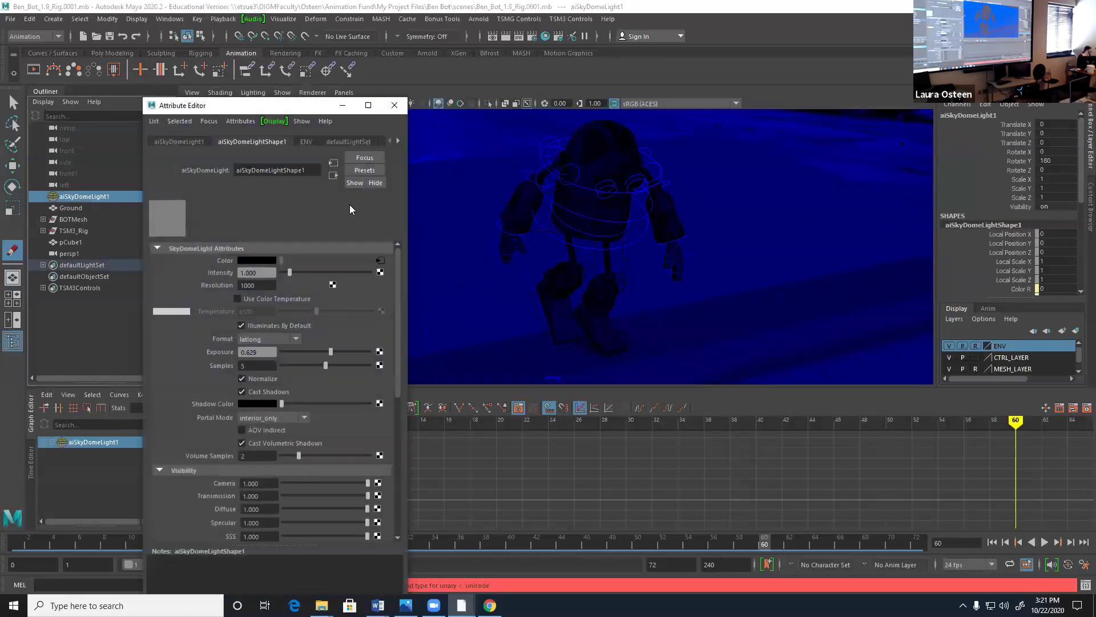
left_click(394, 105)
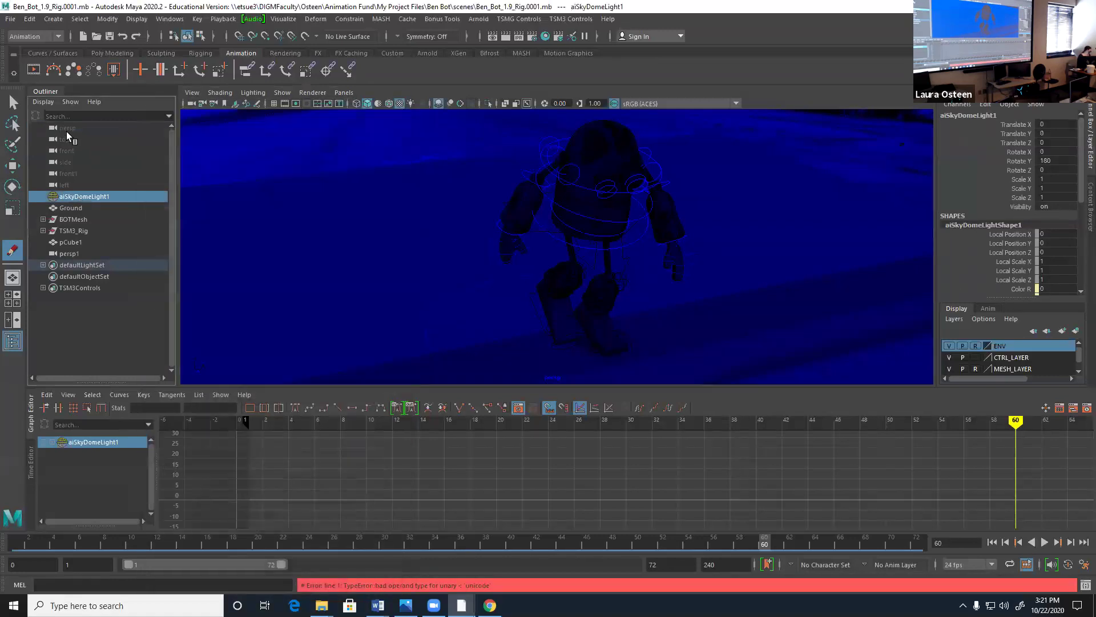
left_click(67, 128)
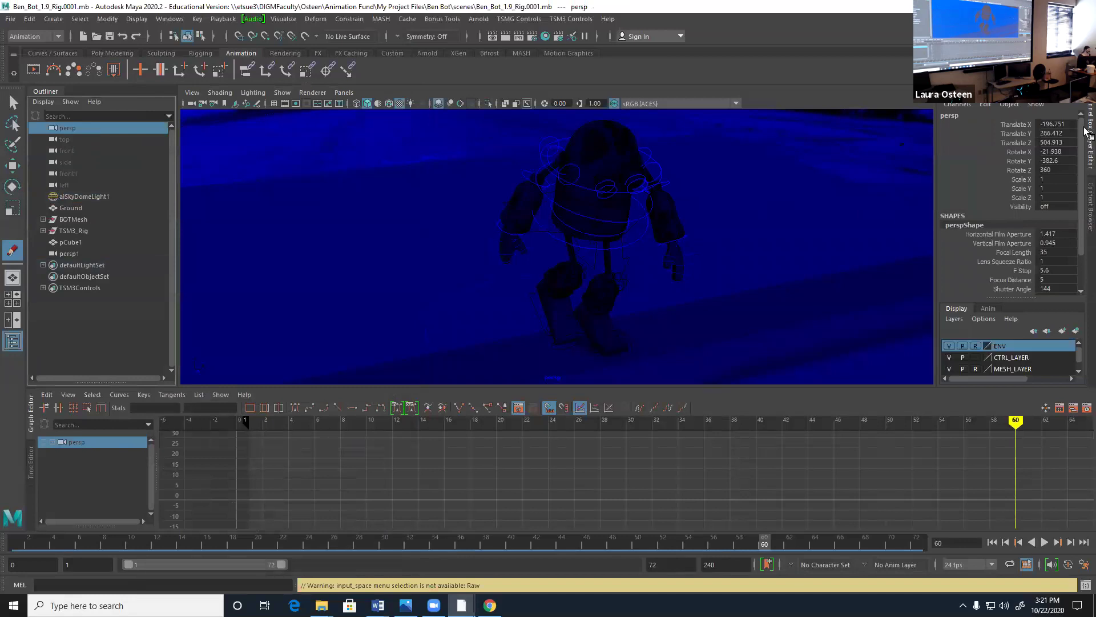
key("ctrl+a")
scroll(200, 354, "down", 8)
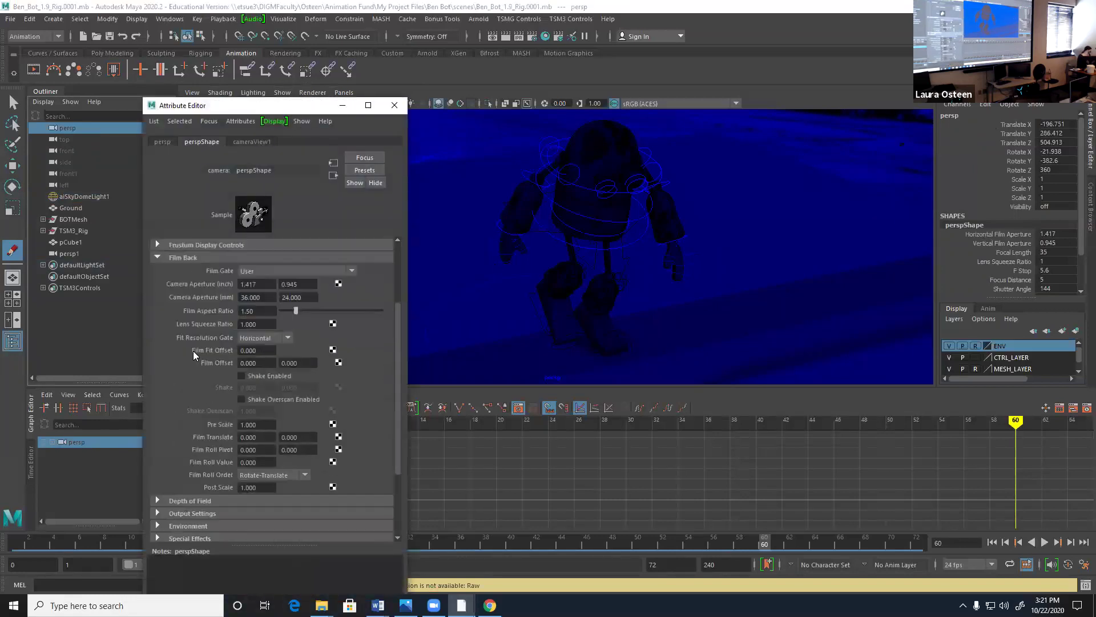
left_click(177, 423)
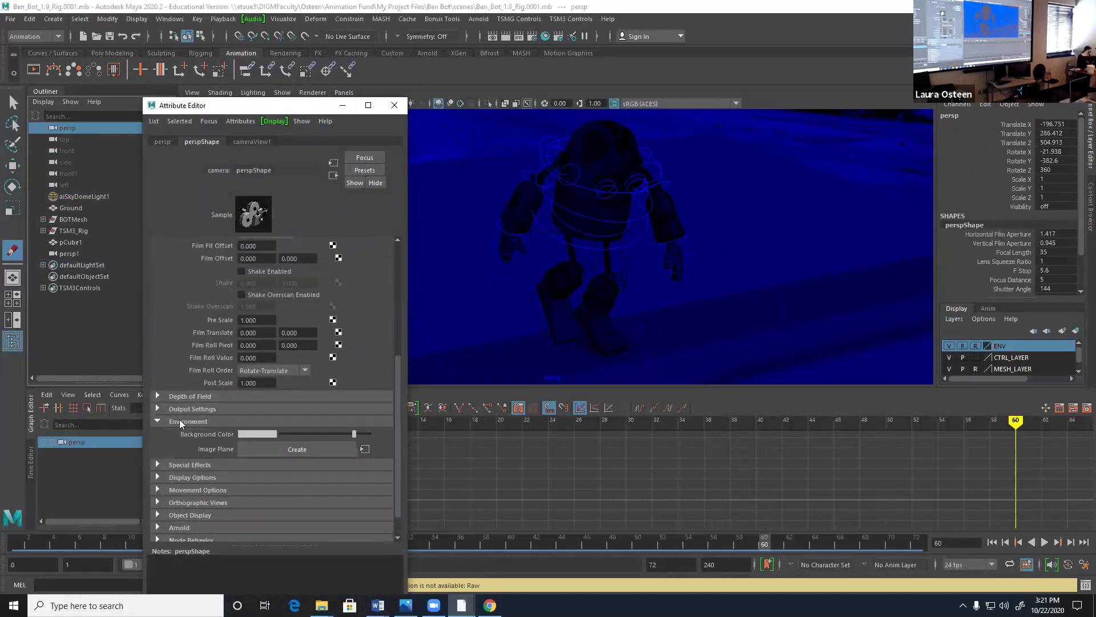
left_click(398, 109)
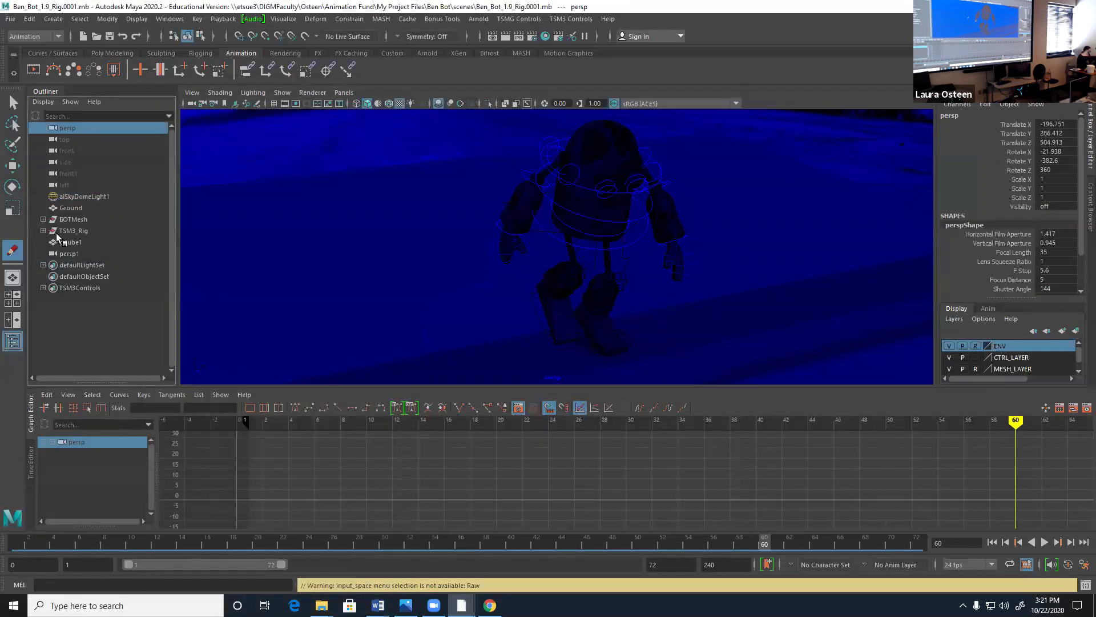
- Show the persp1 camera's Environment attributes and dock the floating Attribute Editor beside the viewport
left_click(69, 253)
key("ctrl+a")
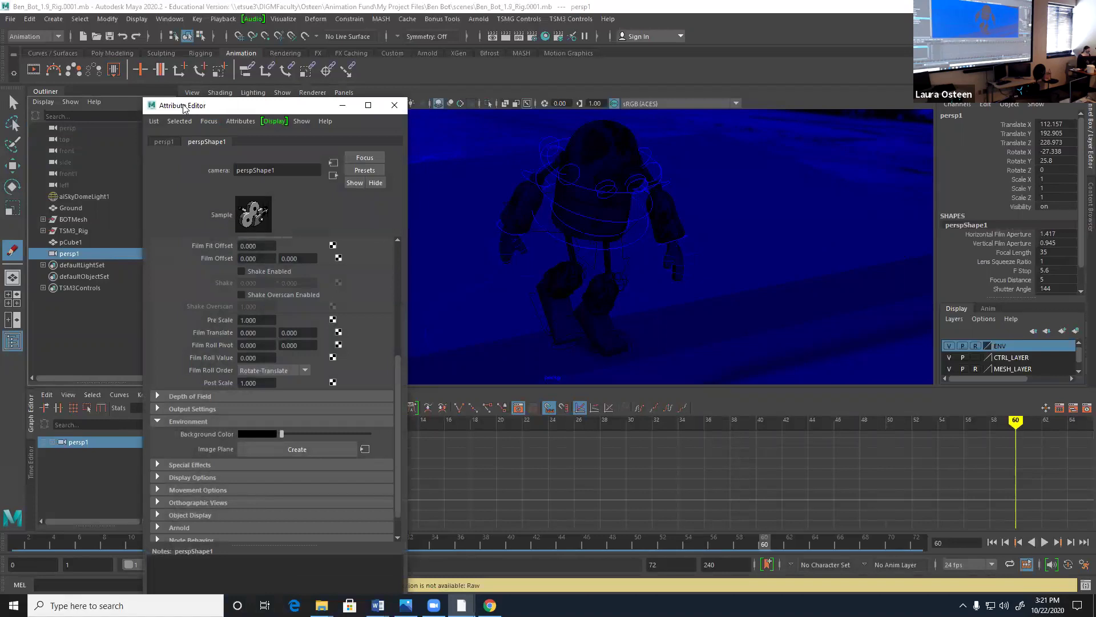
left_click_drag(184, 108, 1037, 265)
scroll(887, 264, "down", 5)
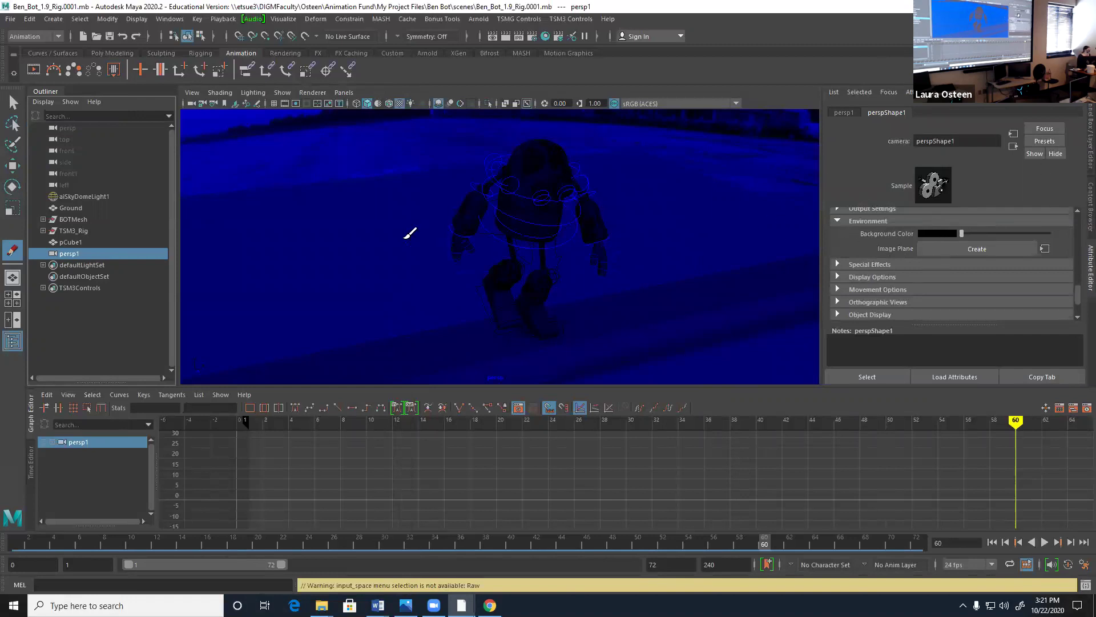
- Switch from the Animation workspace to the one with the Modeling menu set, and close the Grease Pencil toolbox
left_click(1022, 19)
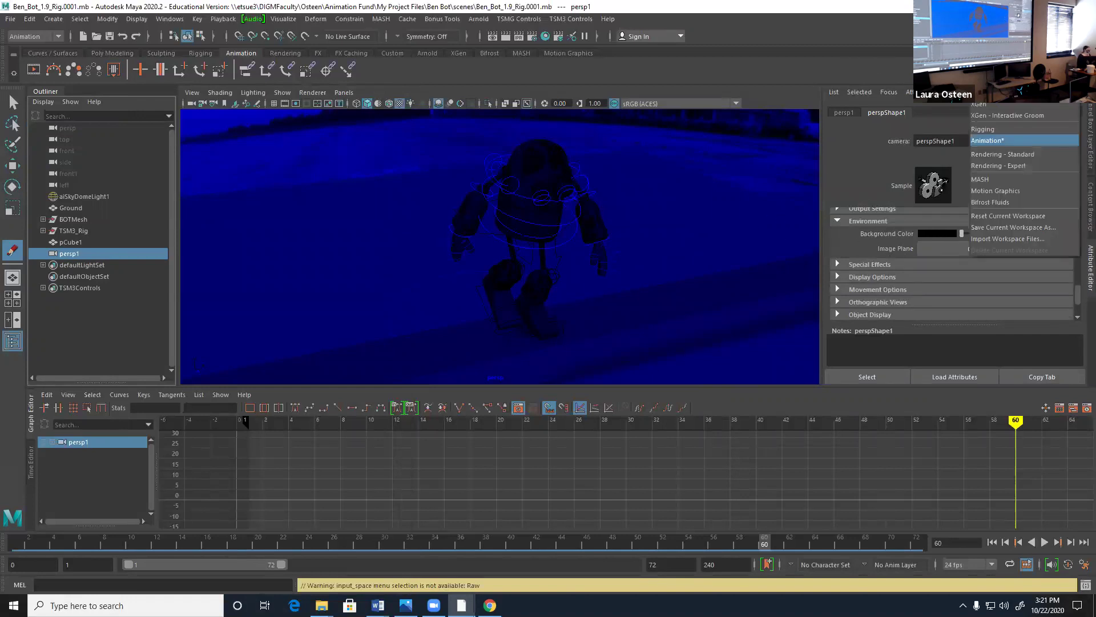
left_click(1000, 31)
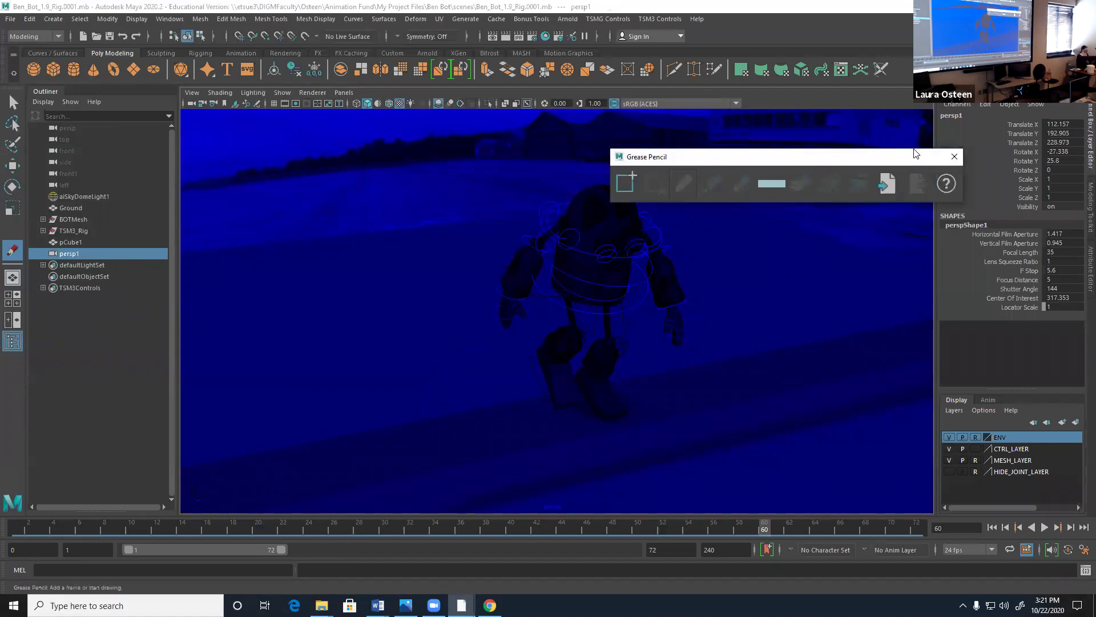
left_click(954, 156)
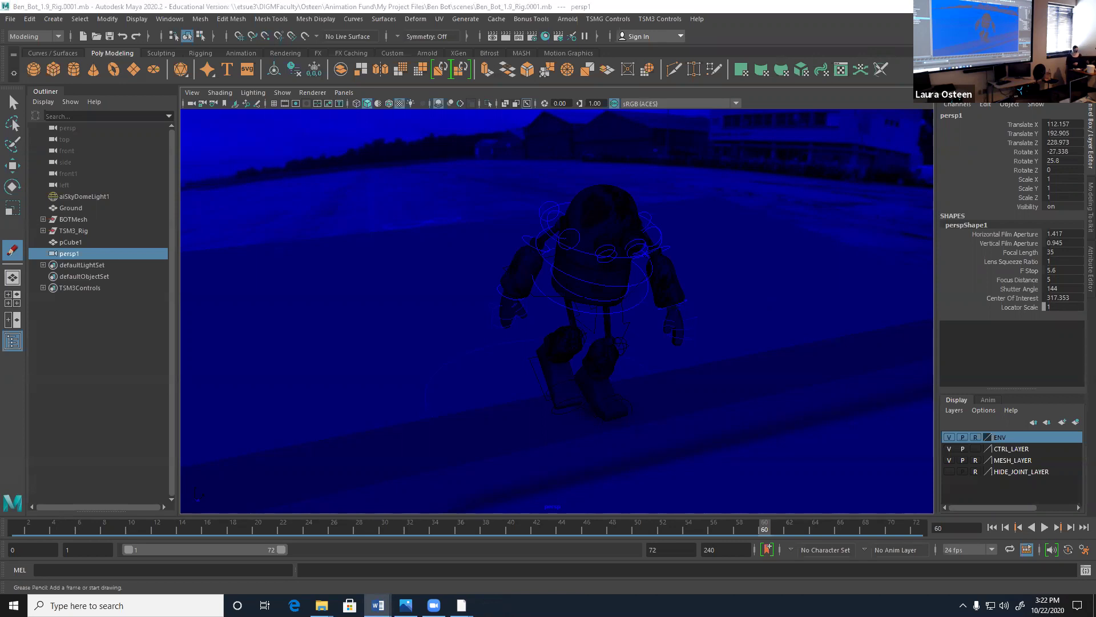
- Toggle the viewport to wireframe and back to shaded display, and dismiss the account notification
left_click(367, 105)
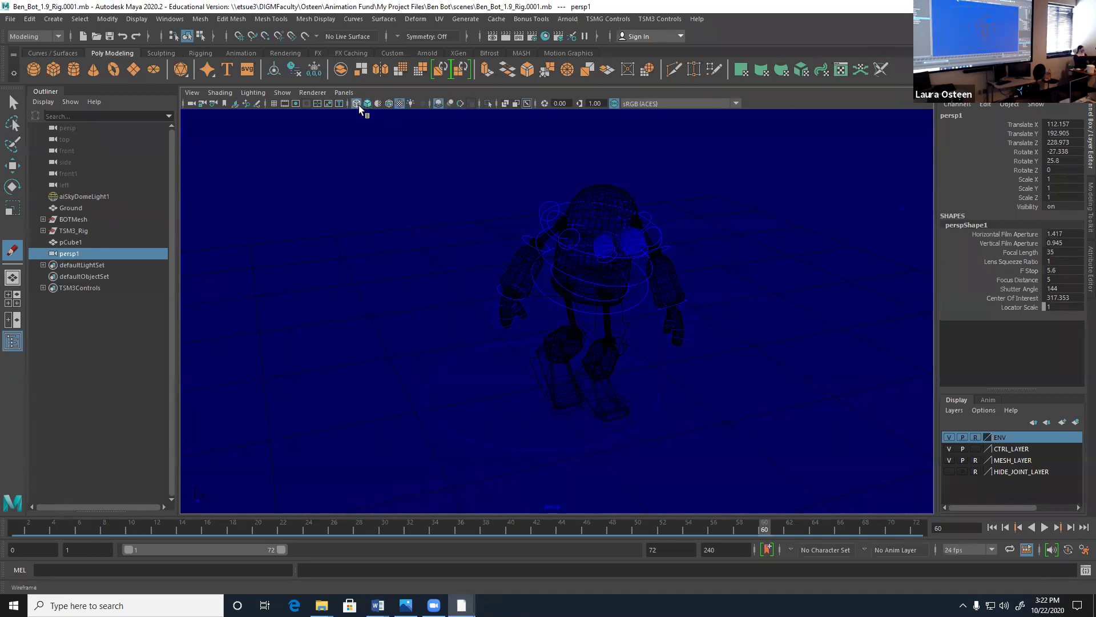
left_click(367, 104)
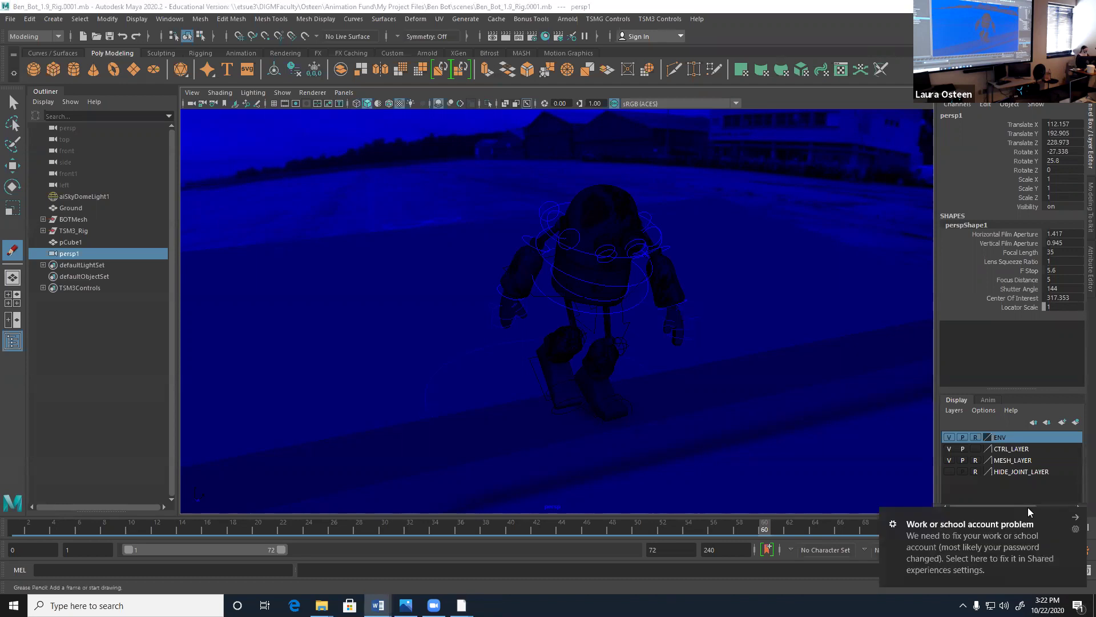
left_click(1076, 517)
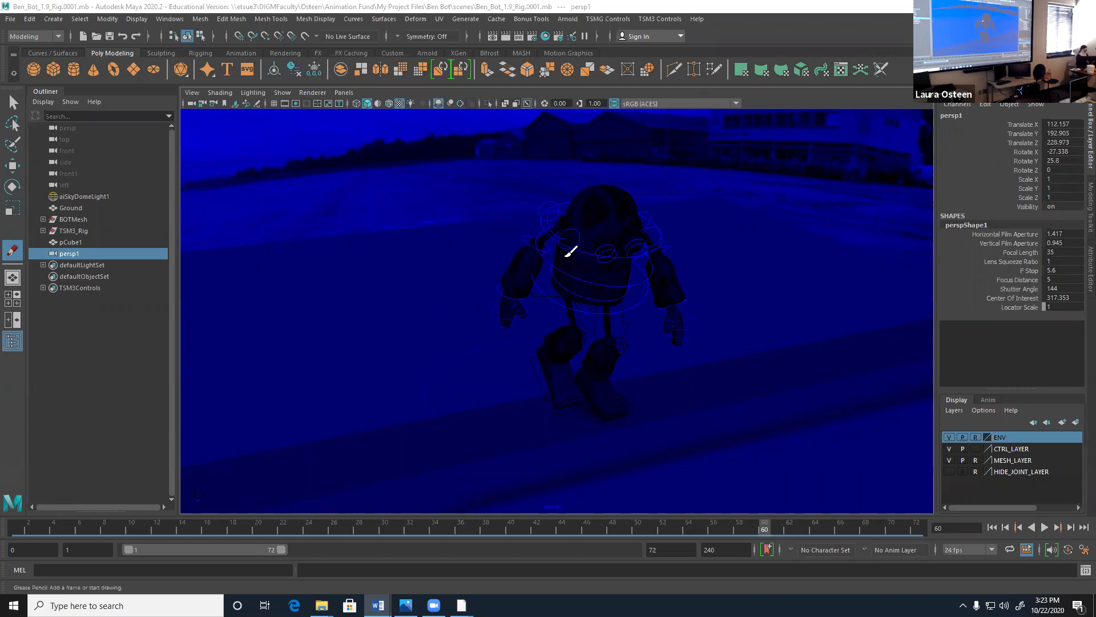
- Reopen and close the Grease Pencil toolbox, and make the Select Tool active
key("q")
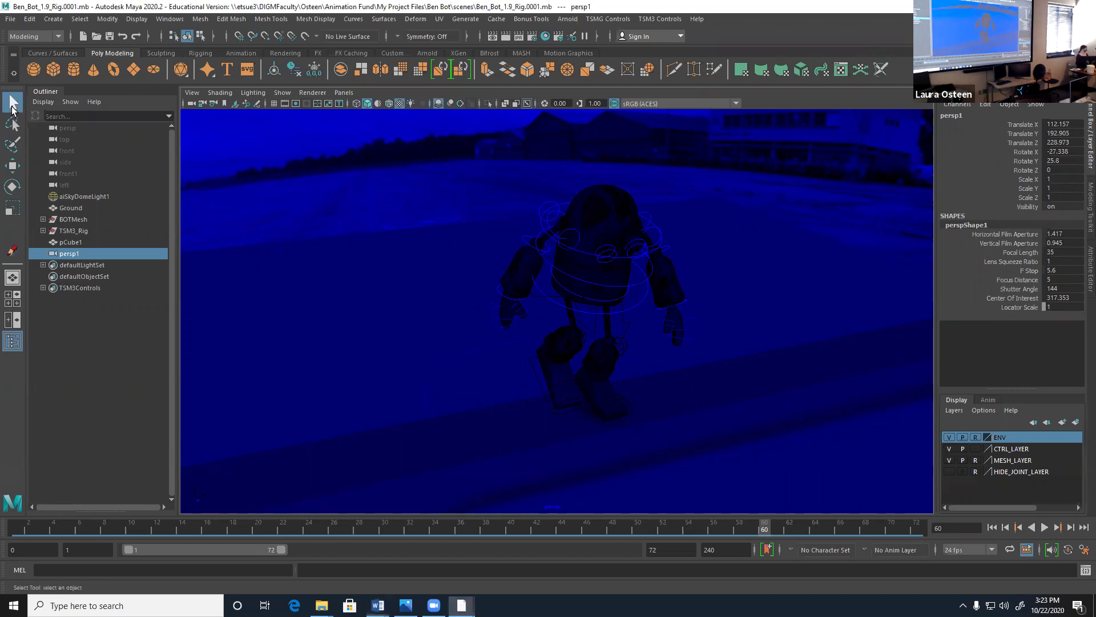
left_click(12, 251)
left_click(954, 156)
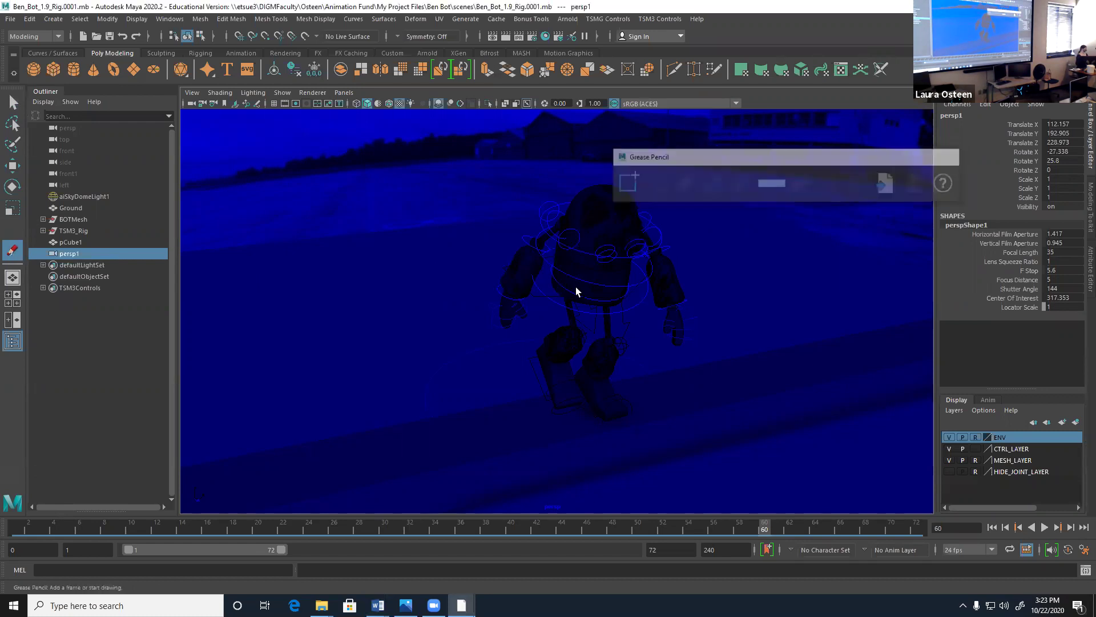
left_click(11, 102)
- Select the robot's middle spine control, return to the Animation workspace, and select spine1_torsoControl to show its animation curves
left_click(585, 255)
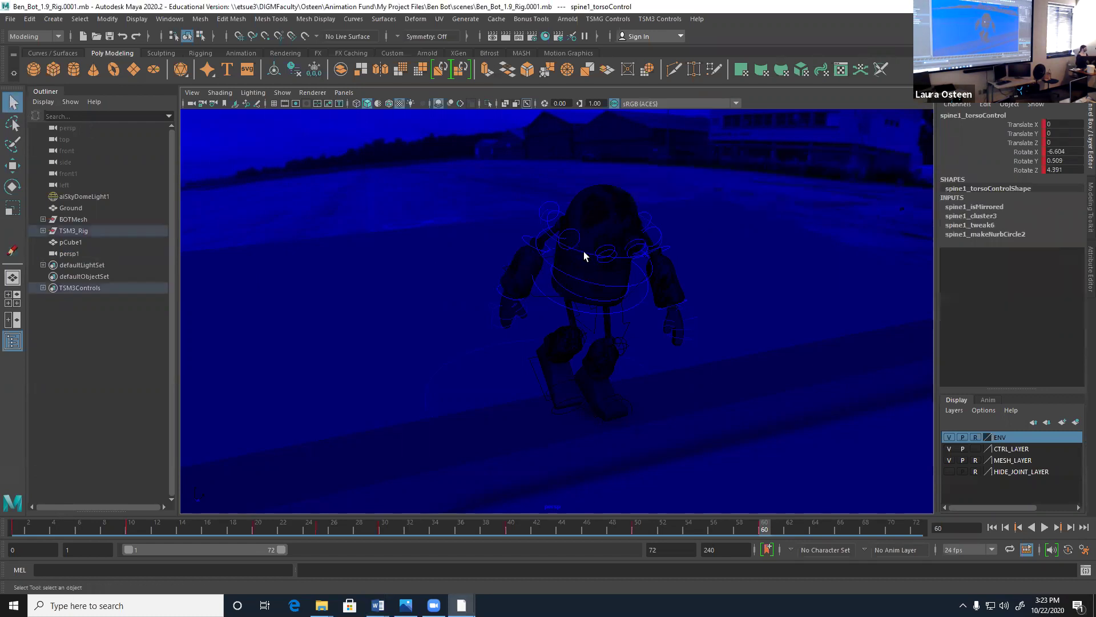
right_click_drag(583, 252, 689, 279, "alt")
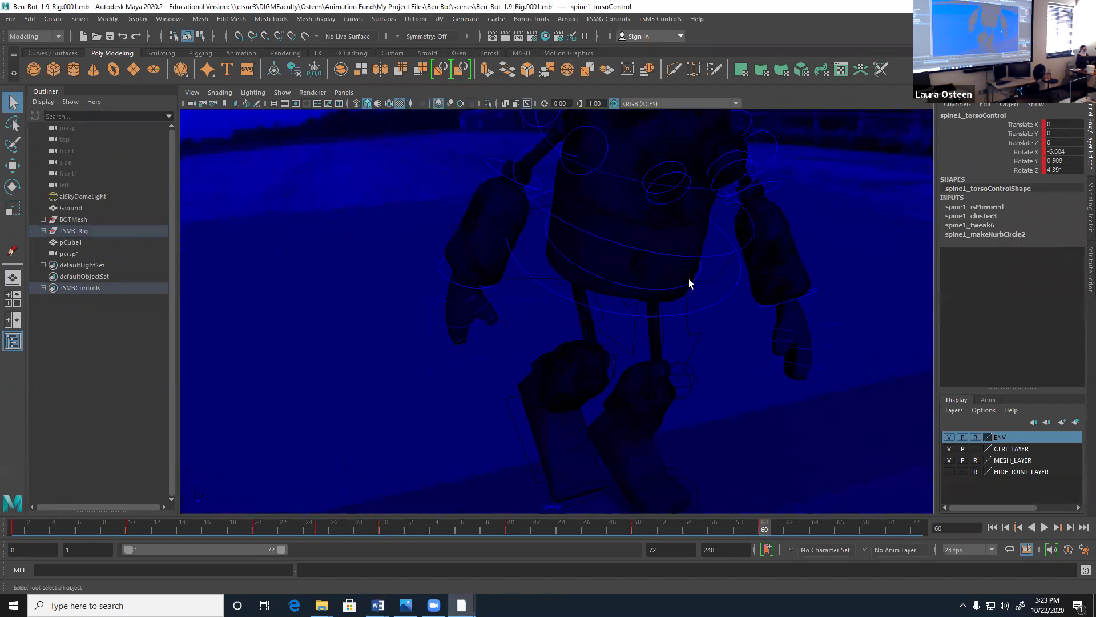
left_click(608, 266)
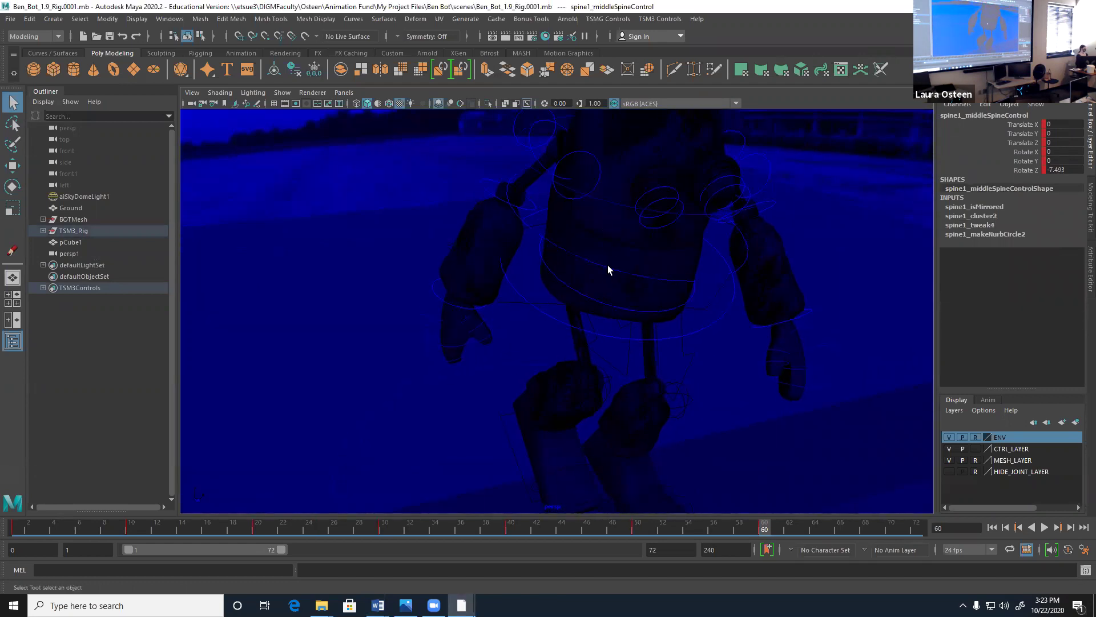
left_click(1028, 36)
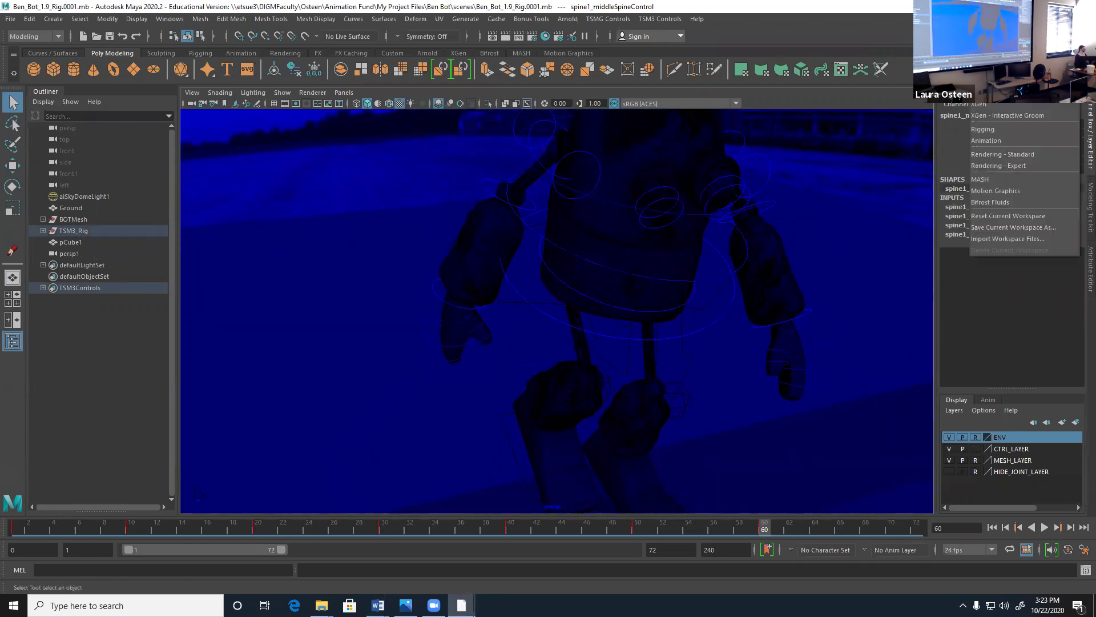
left_click(986, 141)
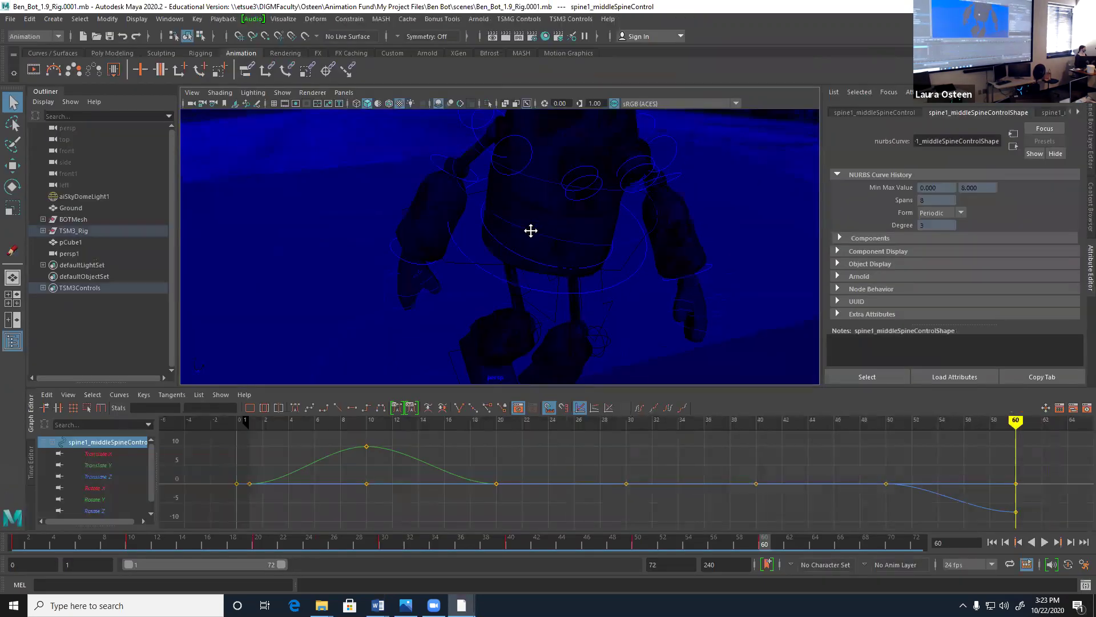
left_click(502, 218)
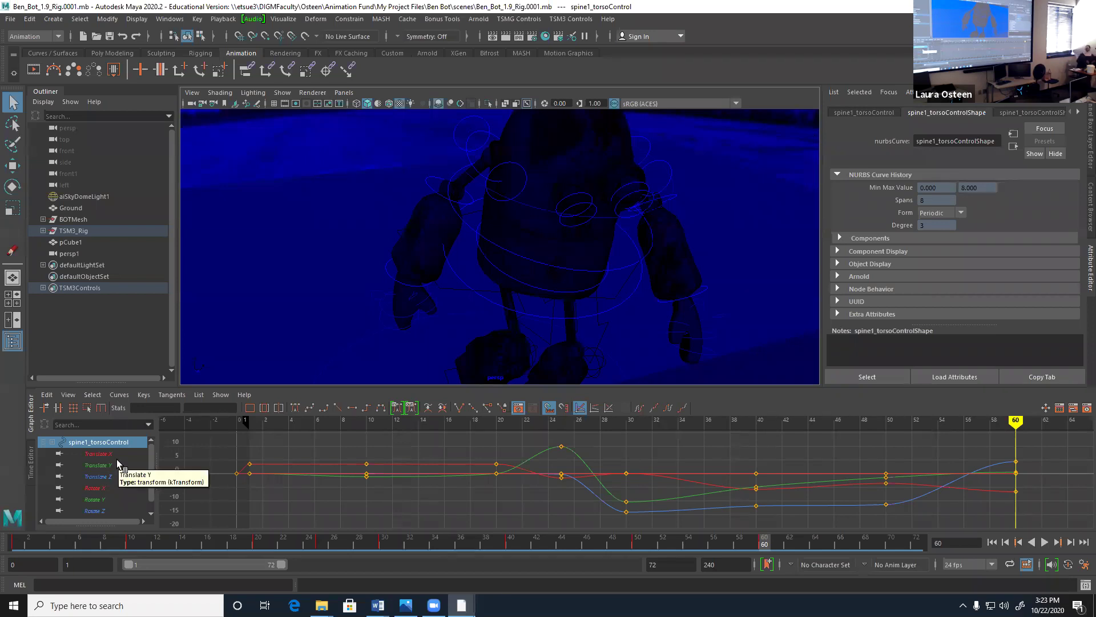
- Review the torso control's individual Translate and Rotate X, Y and Z animation curves one at a time
left_click(97, 455)
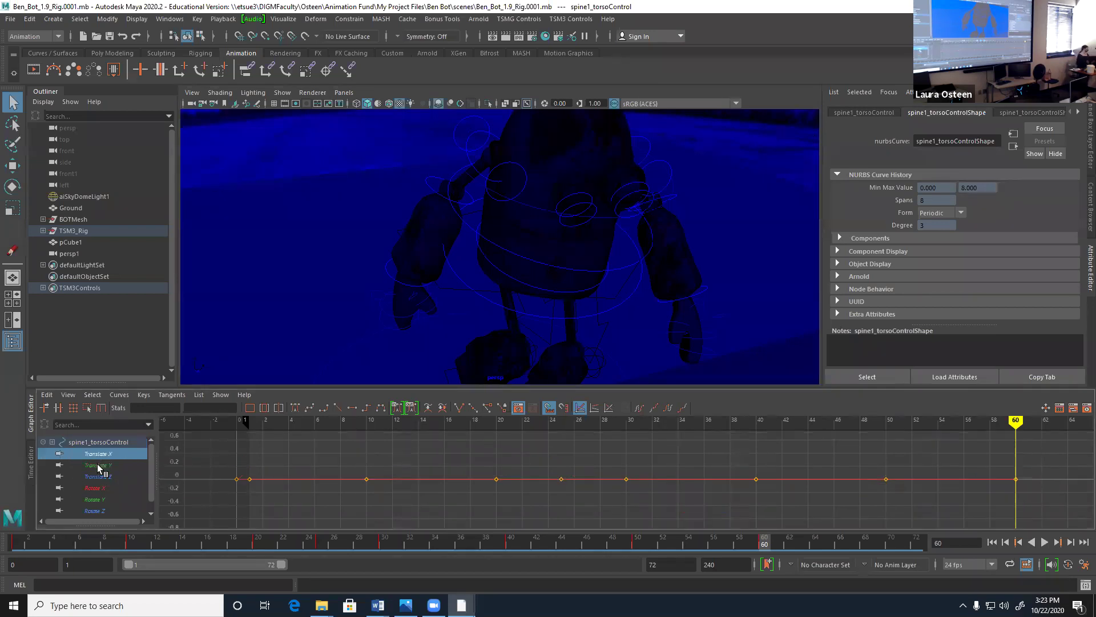
left_click(98, 466)
left_click(101, 478)
left_click(102, 489)
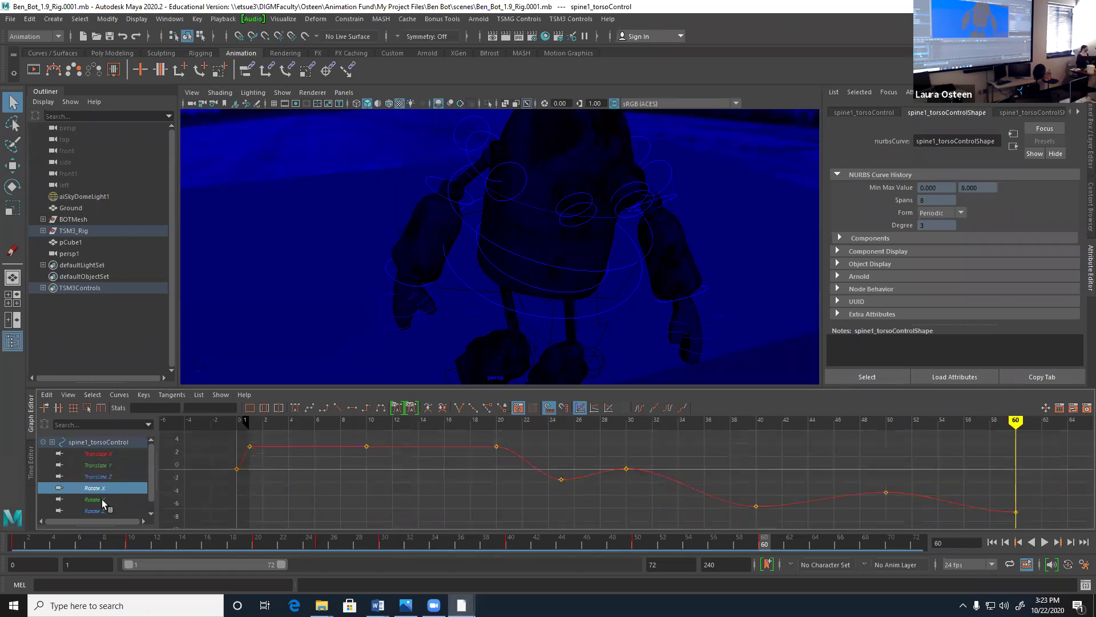
left_click(102, 500)
left_click(97, 510)
left_click(102, 488)
left_click(103, 498)
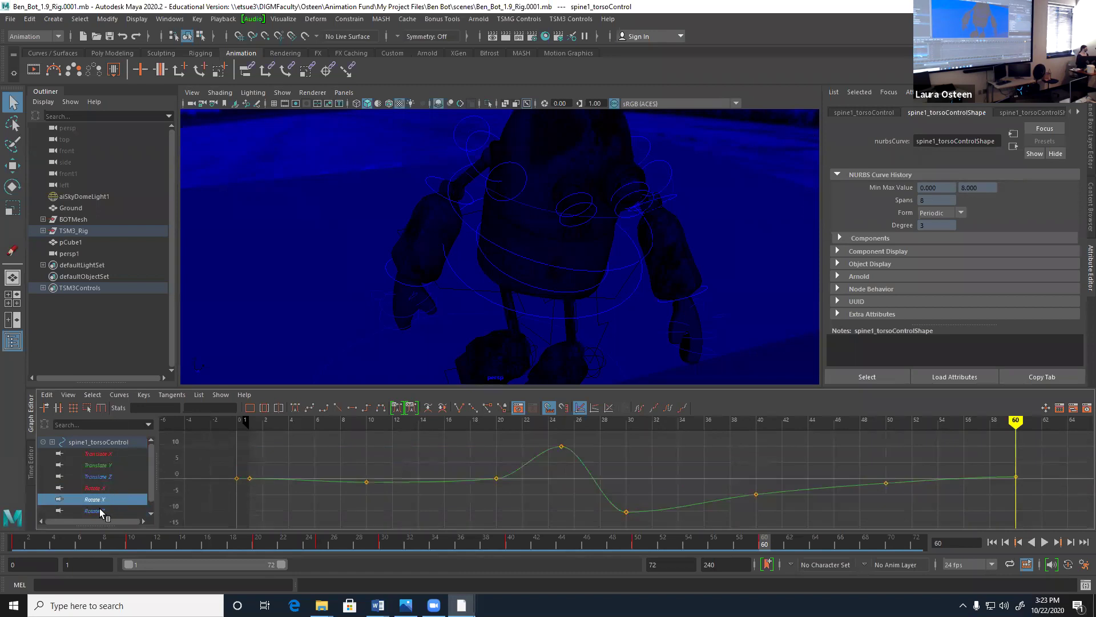
left_click(103, 509)
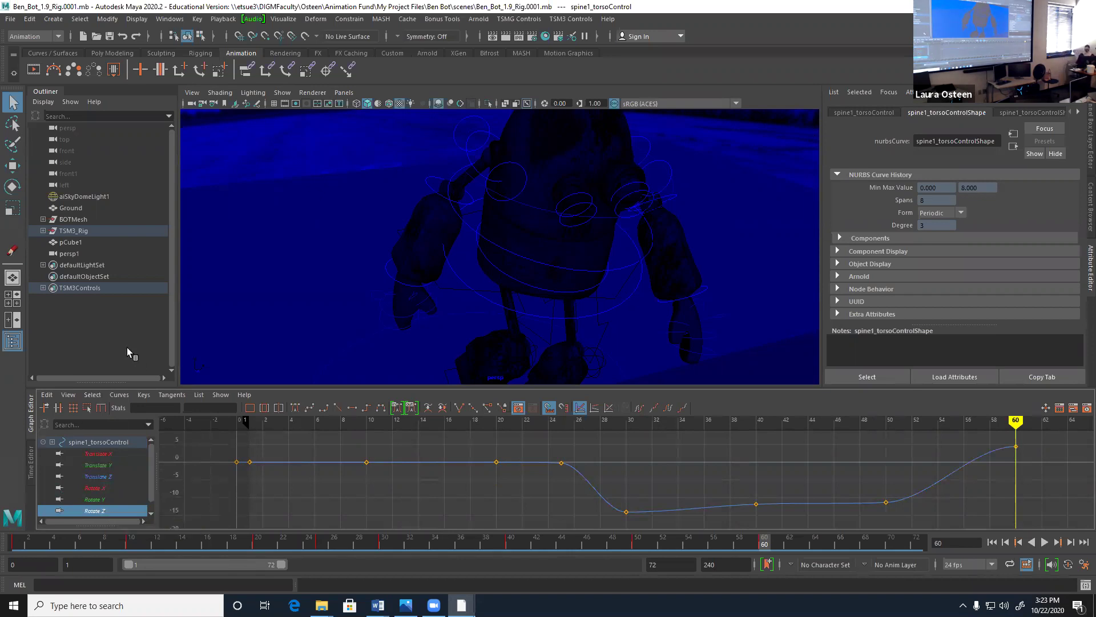
left_click(97, 499)
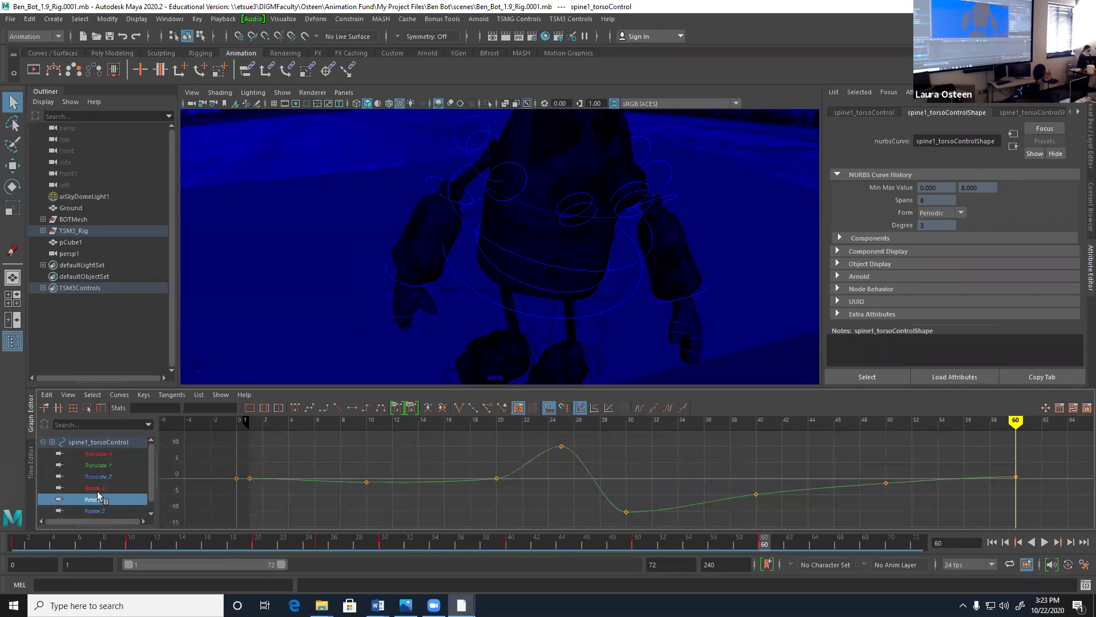
- Lower the torso control's Rotate X key at frame 30 to about -2.7 and scrub back to frame 24 to check the motion
left_click(98, 488)
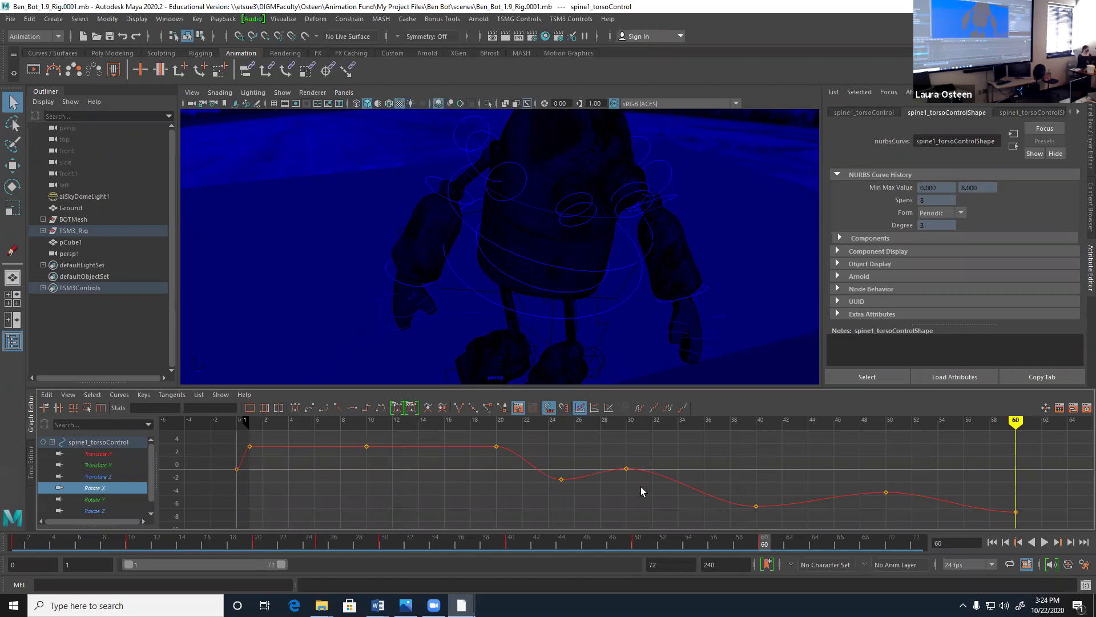
mouse_move(638, 420)
left_mouse_down()
mouse_move(587, 422)
mouse_move(680, 421)
mouse_move(587, 421)
mouse_move(627, 421)
left_mouse_up()
left_click(626, 469)
left_click_drag(623, 469, 626, 486)
mouse_move(626, 421)
left_mouse_down()
mouse_move(482, 428)
mouse_move(702, 482)
mouse_move(854, 484)
mouse_move(675, 484)
mouse_move(548, 458)
left_mouse_up()
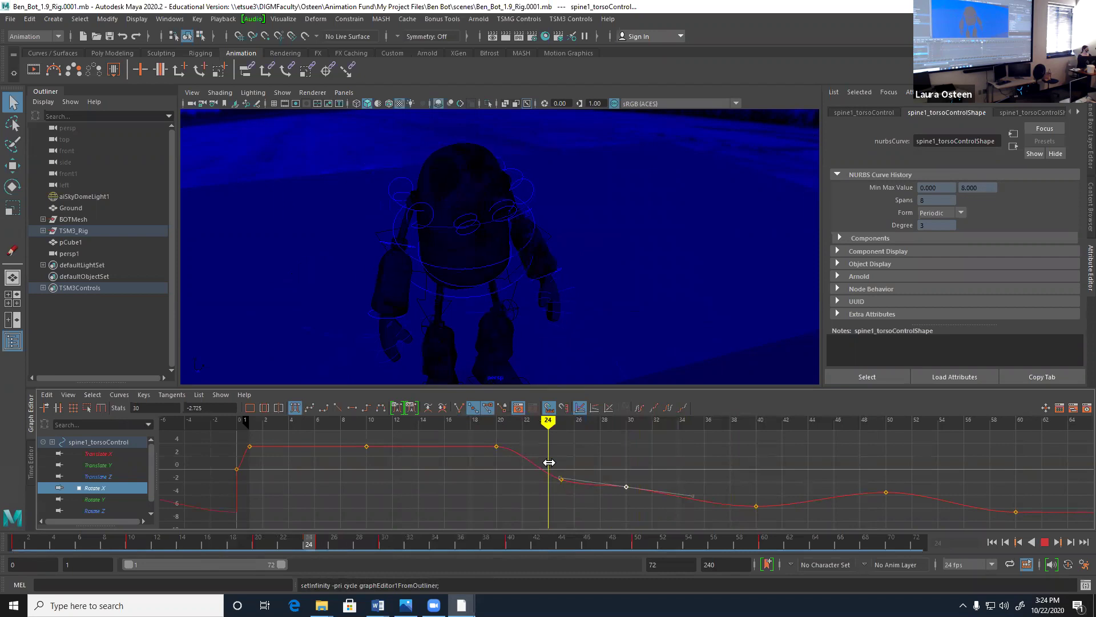
- Adjust the torso control's Rotate Y curve starting from its frame 25 peak key, and scrub to frame 30 to check the motion
left_click(105, 499)
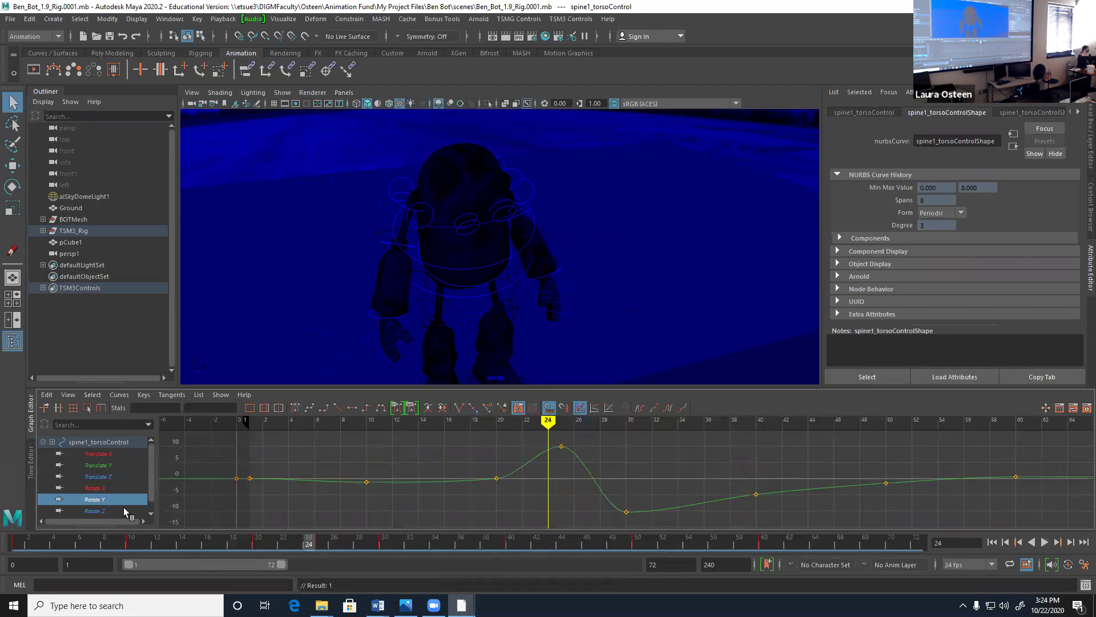
key("alt+v")
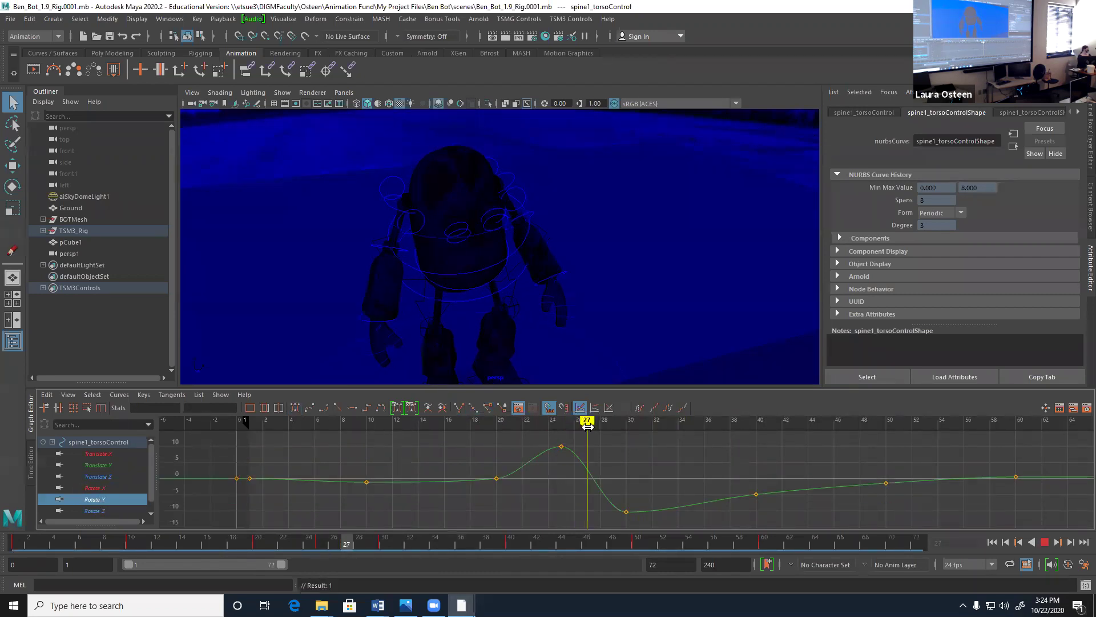
mouse_move(585, 429)
left_mouse_down()
mouse_move(558, 429)
mouse_move(587, 429)
left_mouse_up()
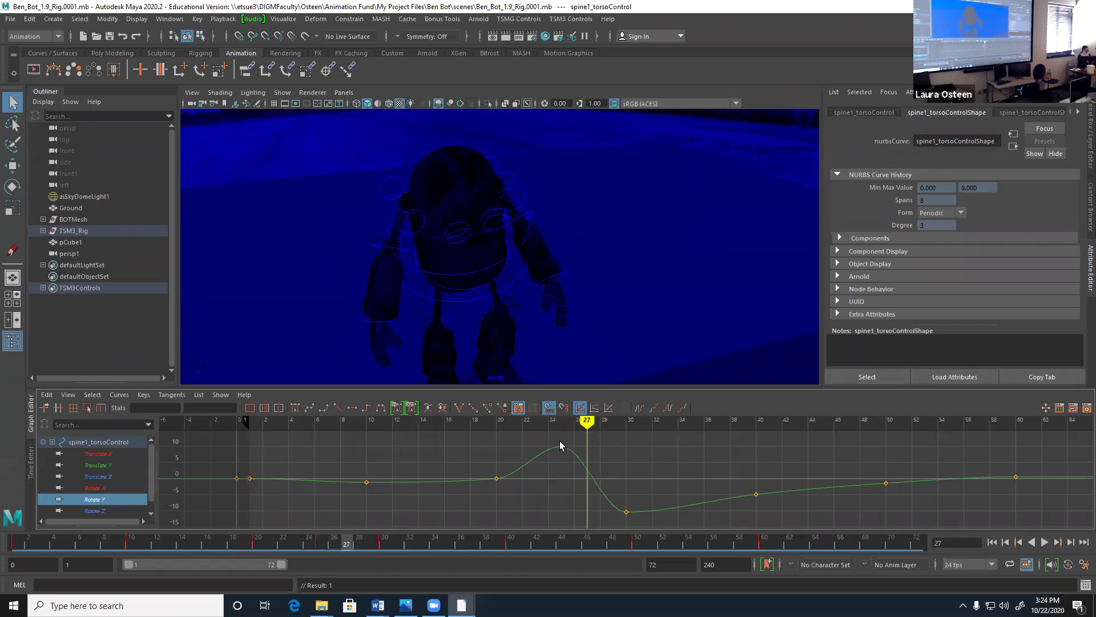
left_click(561, 446)
middle_click_drag(563, 448, 630, 471, "shift")
left_click_drag(631, 471, 632, 482)
mouse_move(588, 423)
left_mouse_down()
mouse_move(484, 423)
mouse_move(668, 422)
mouse_move(626, 422)
left_mouse_up()
- Raise the torso control's Rotate Z key at frame 30 to about -9.1 and scrub back to frame 28
left_click(94, 510)
mouse_move(615, 499)
left_mouse_down()
mouse_move(634, 522)
mouse_move(621, 494)
left_mouse_up()
mouse_move(626, 424)
left_mouse_down()
mouse_move(497, 424)
mouse_move(688, 482)
mouse_move(673, 492)
mouse_move(597, 481)
left_mouse_up()
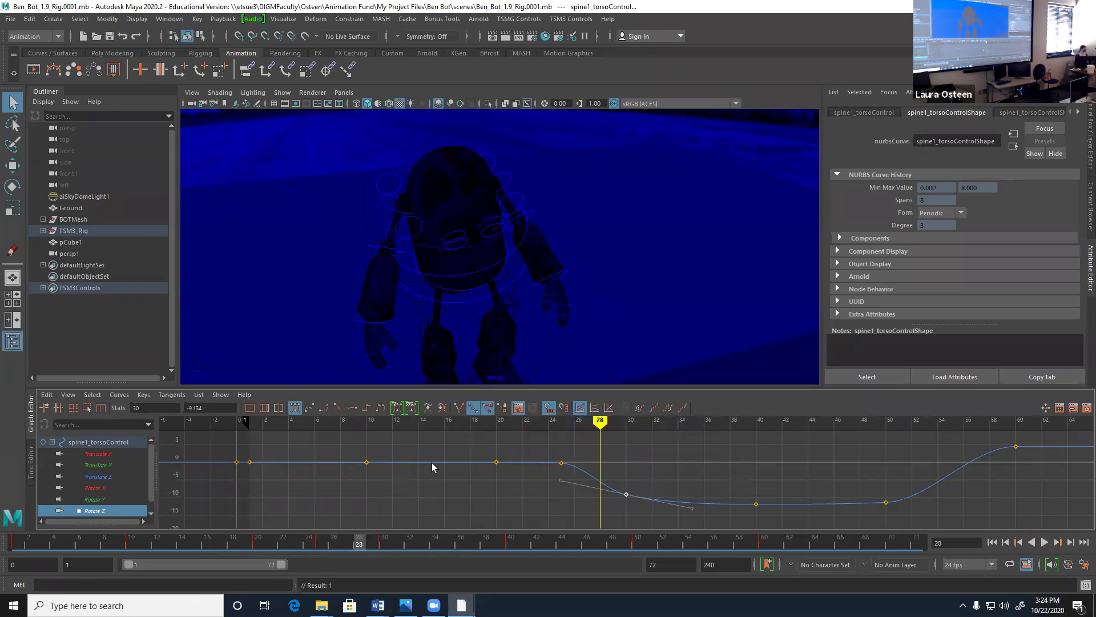
- Select the middle and lower spine controls in turn to examine their animation curves
left_click(456, 278)
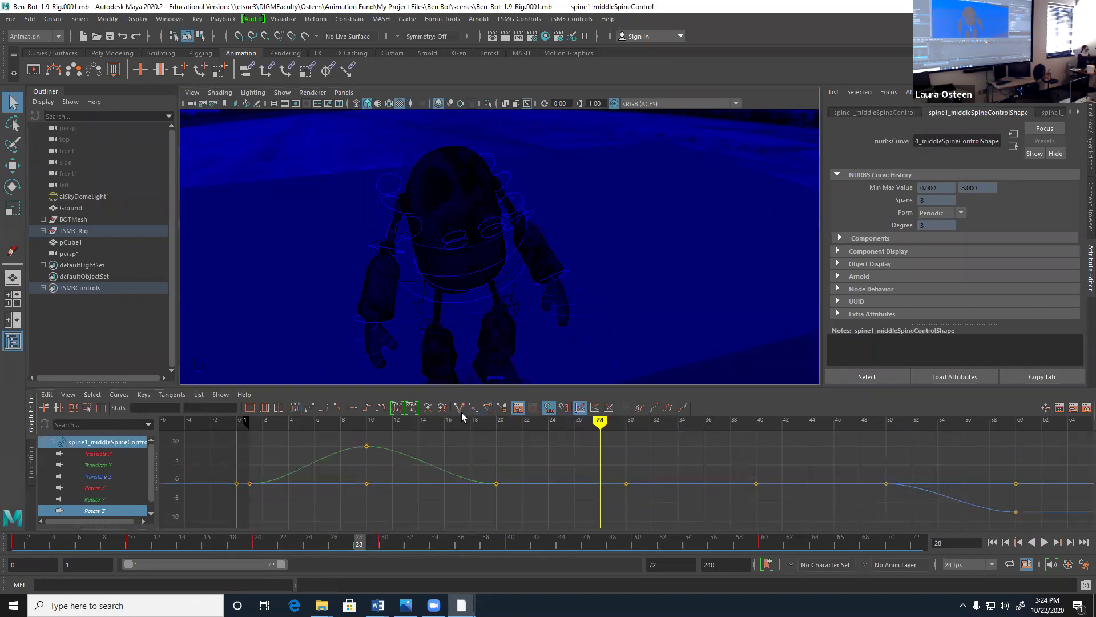
left_click(464, 292)
left_click(476, 307)
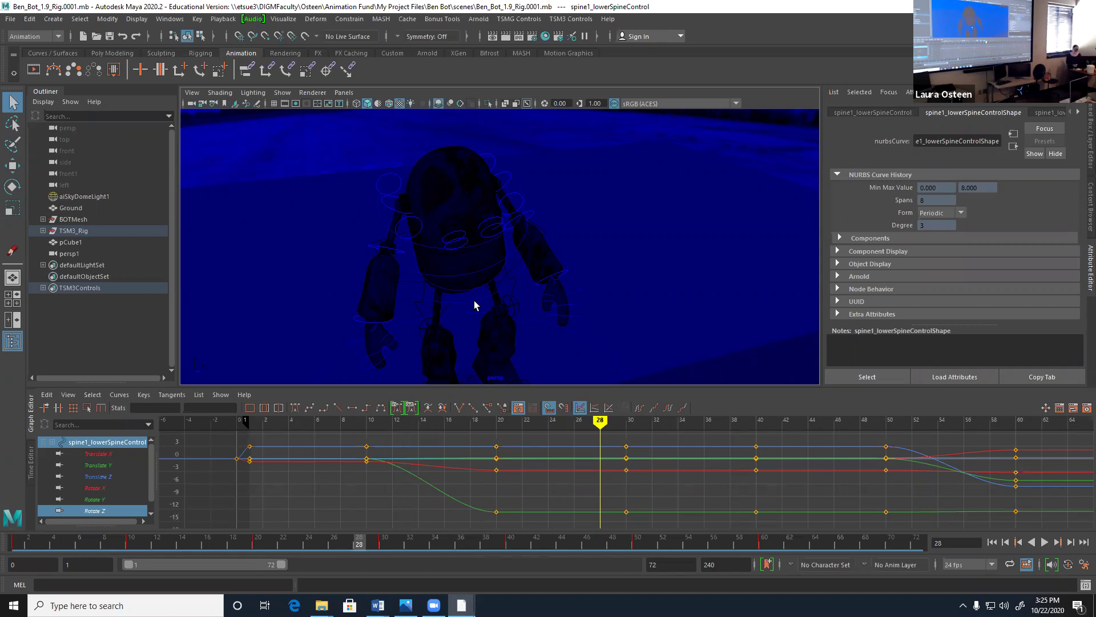
- Select the right arm's clavicle control and examine its Rotate X, Rotate Y and Rotate Z curves
left_click(398, 192)
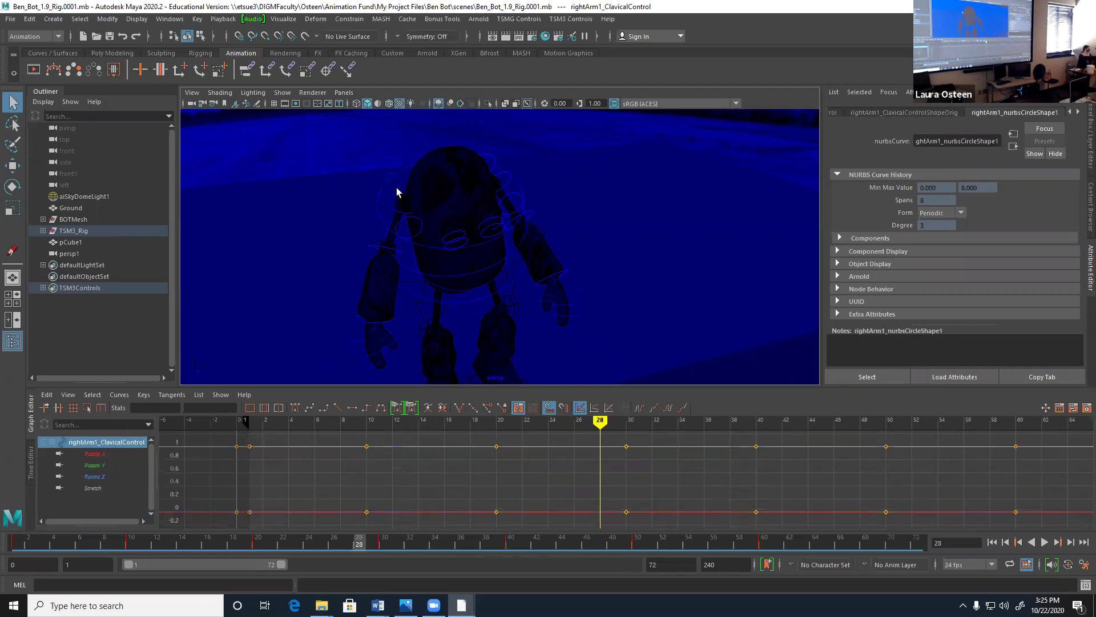
left_click(112, 455)
left_click(104, 466)
left_click(112, 478)
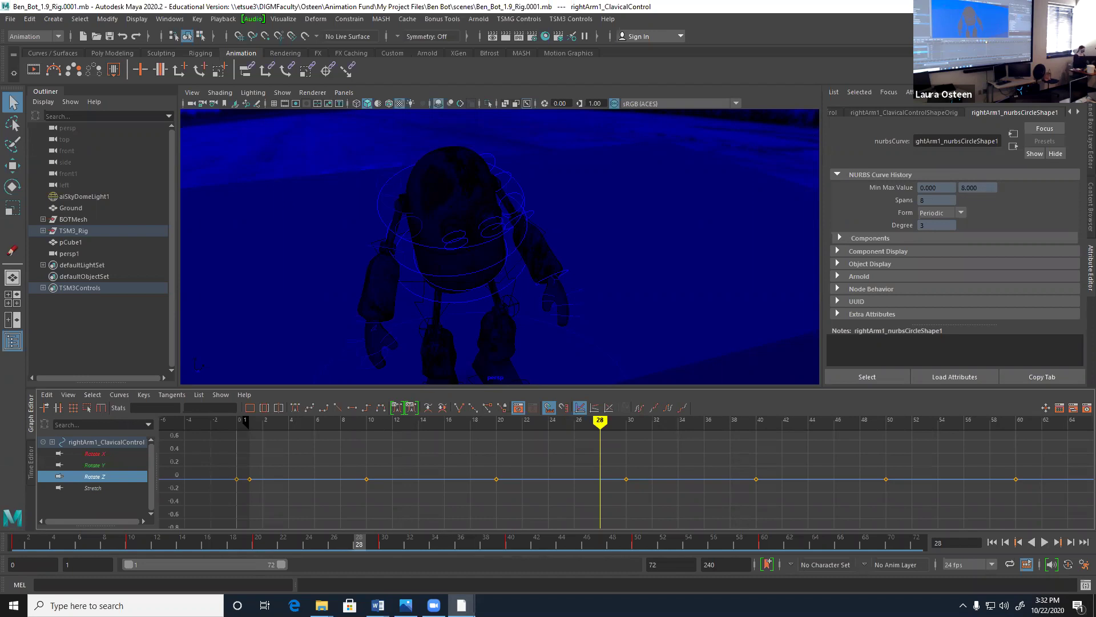
- Check the upcoming dates in the system calendar for October 2020 and dismiss it
left_click(1048, 605)
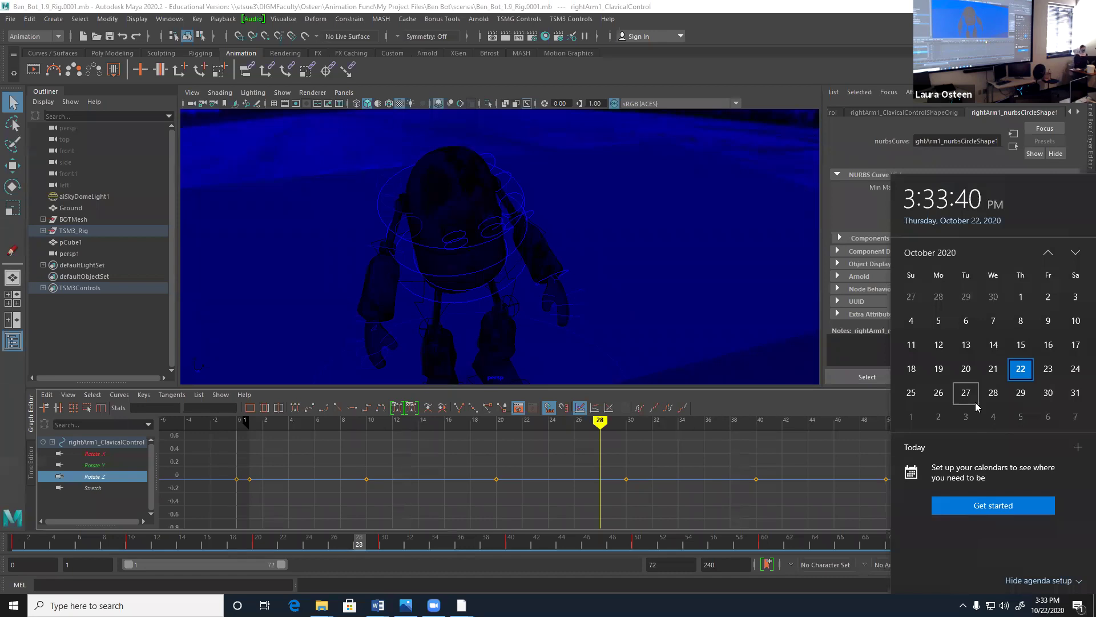
left_click(878, 12)
- Open the Snipping Tool, capture a snip of nearly the whole Maya interface, and move the snip window out of the way
key("super")
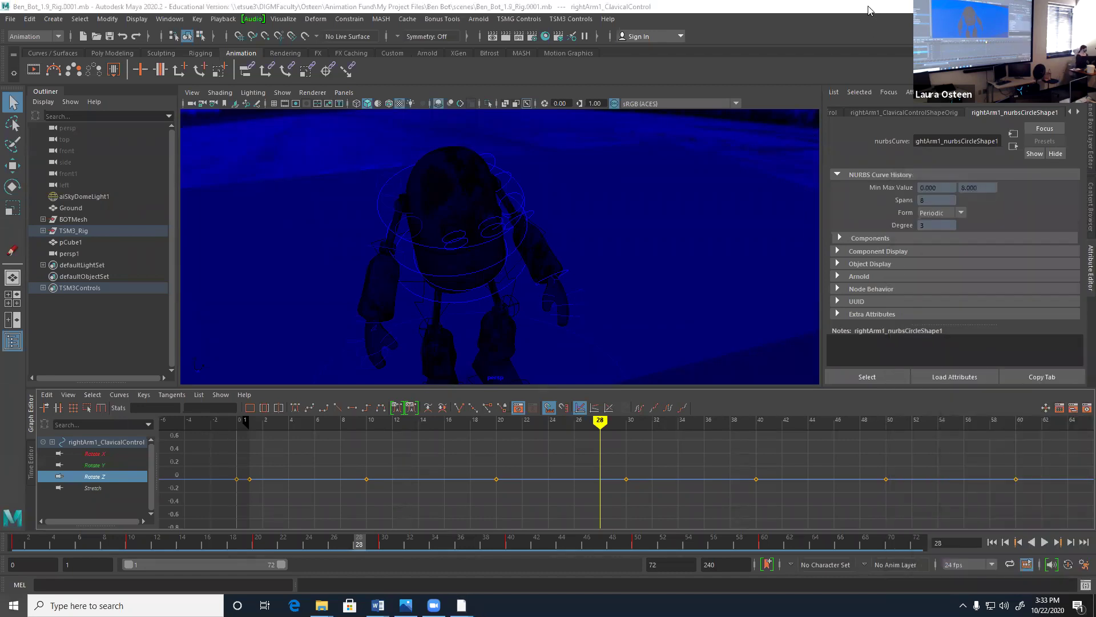
type("snip")
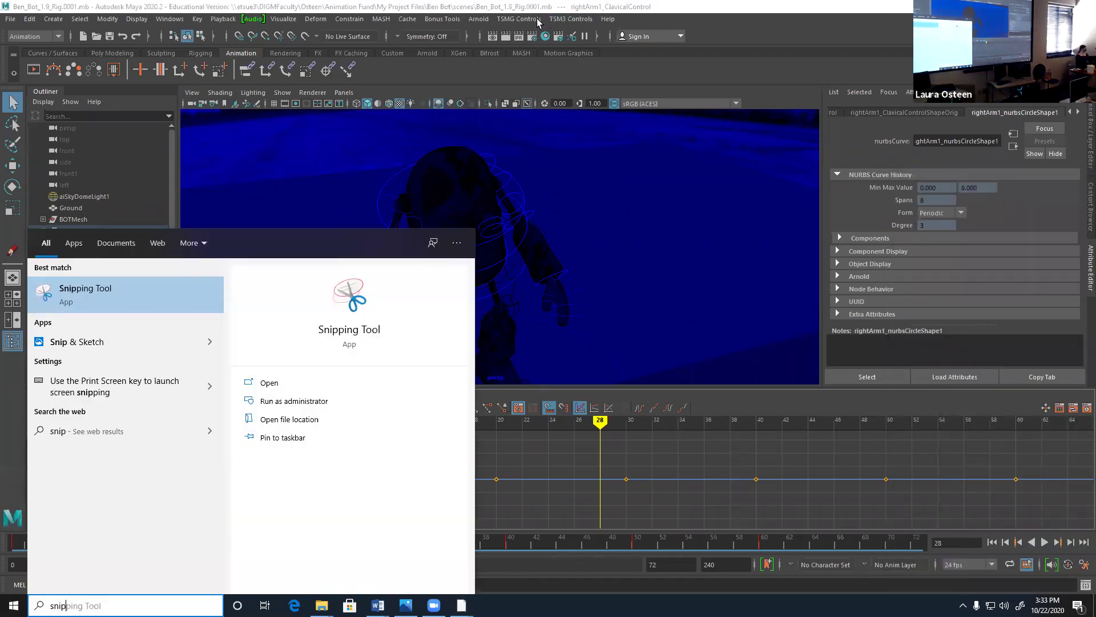
left_click(129, 288)
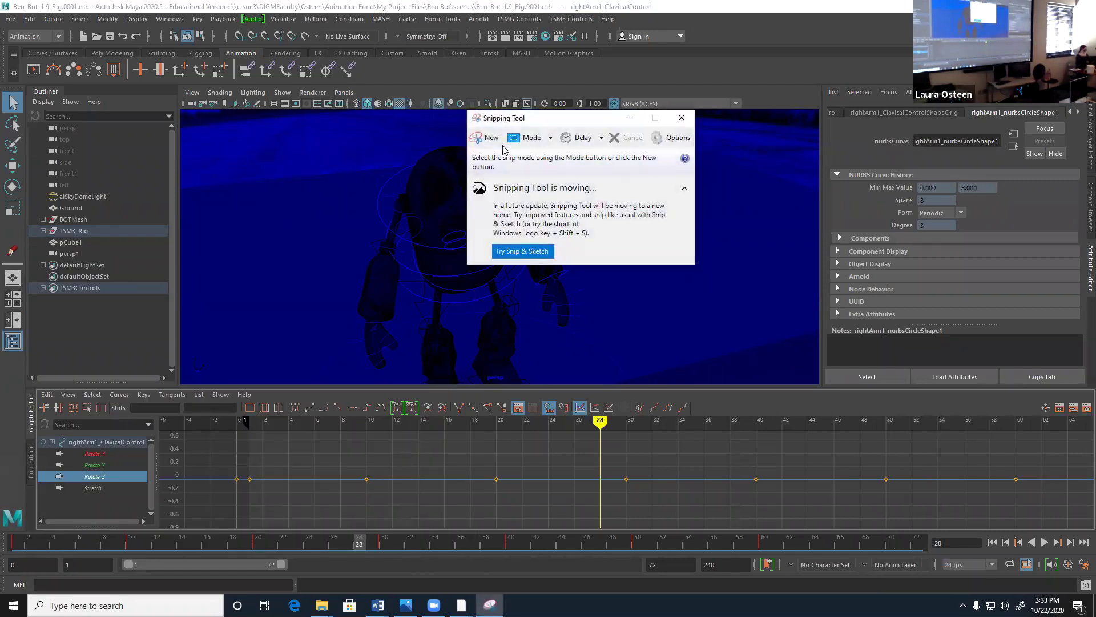
left_click(488, 138)
left_click_drag(18, 44, 1084, 542)
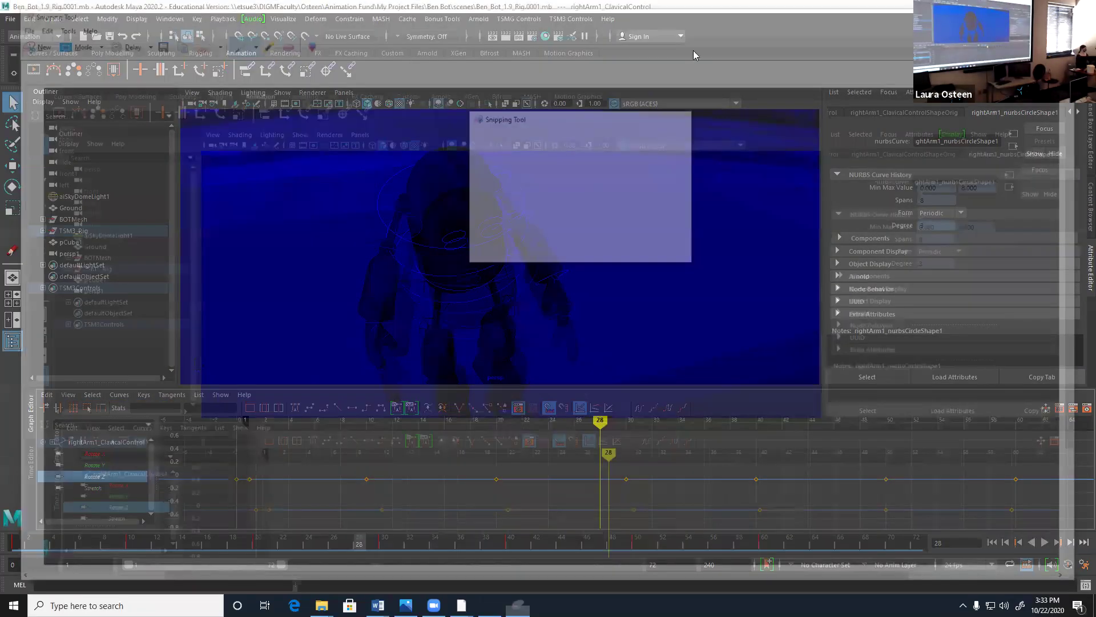
left_click_drag(734, 12, 776, 111)
- Close the Ben_Bot_1.9_Rig.0001.mb scene without saving its changes and exit to the desktop
left_click(1094, 110)
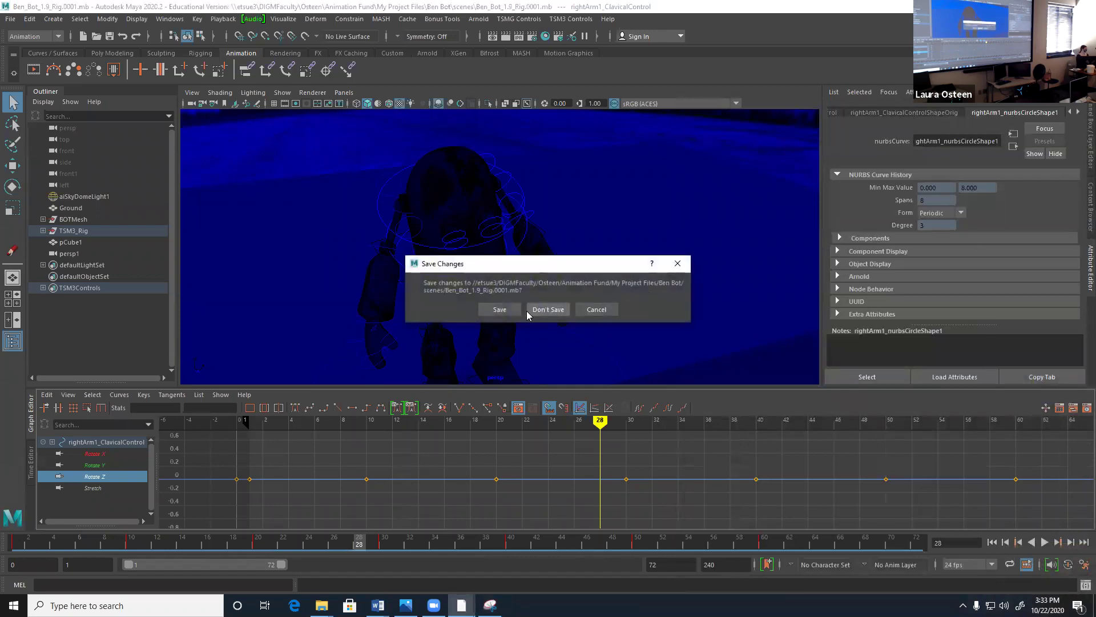
left_click(548, 310)
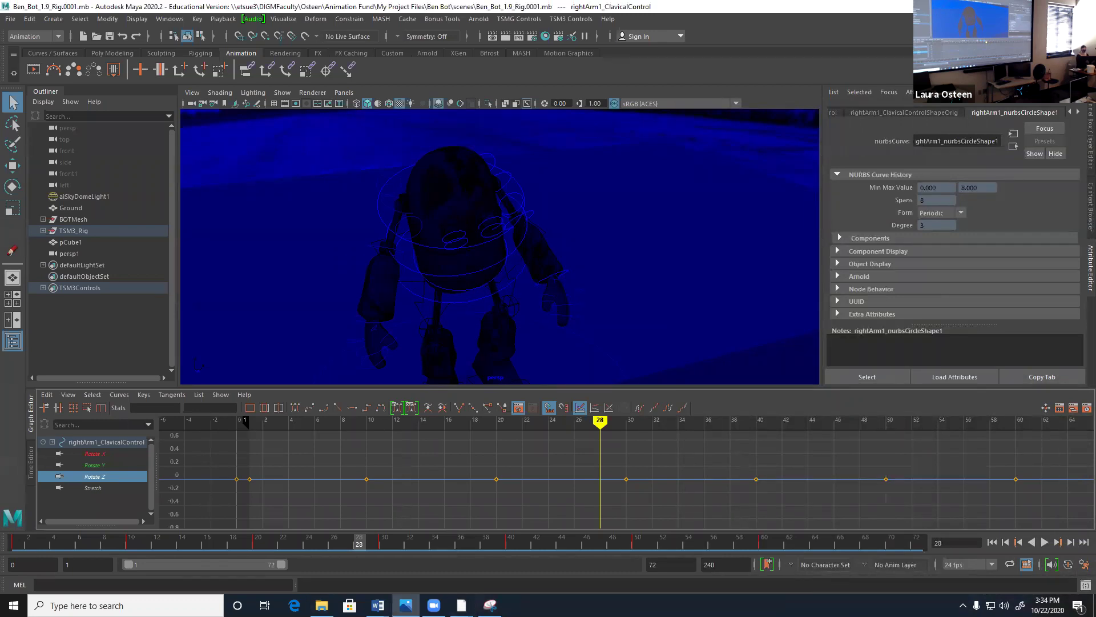
key("alt+F4")
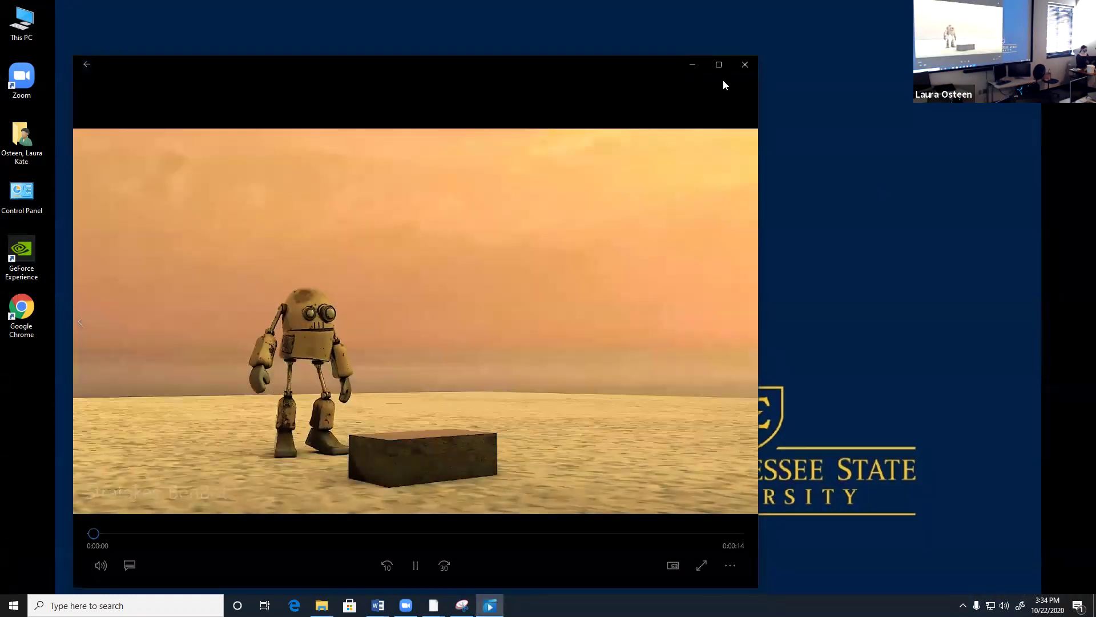
- Watch the rendered Ben Bot video enlarged in the Movies & TV player, pausing and rewinding slightly near 0:12 before resuming playback
left_click(719, 65)
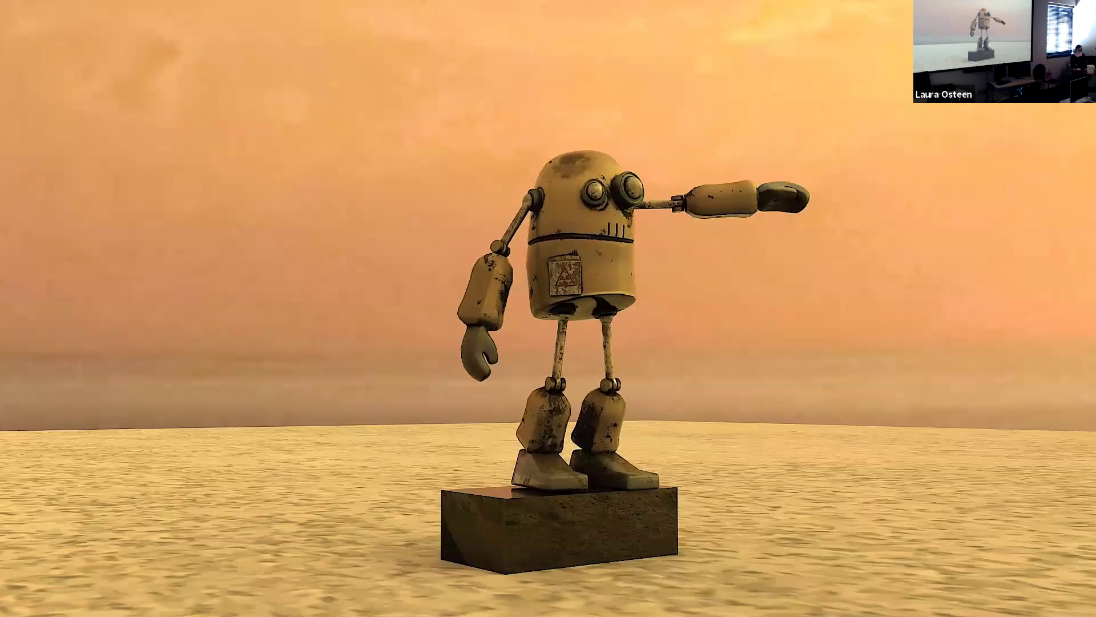
mouse_move(568, 521)
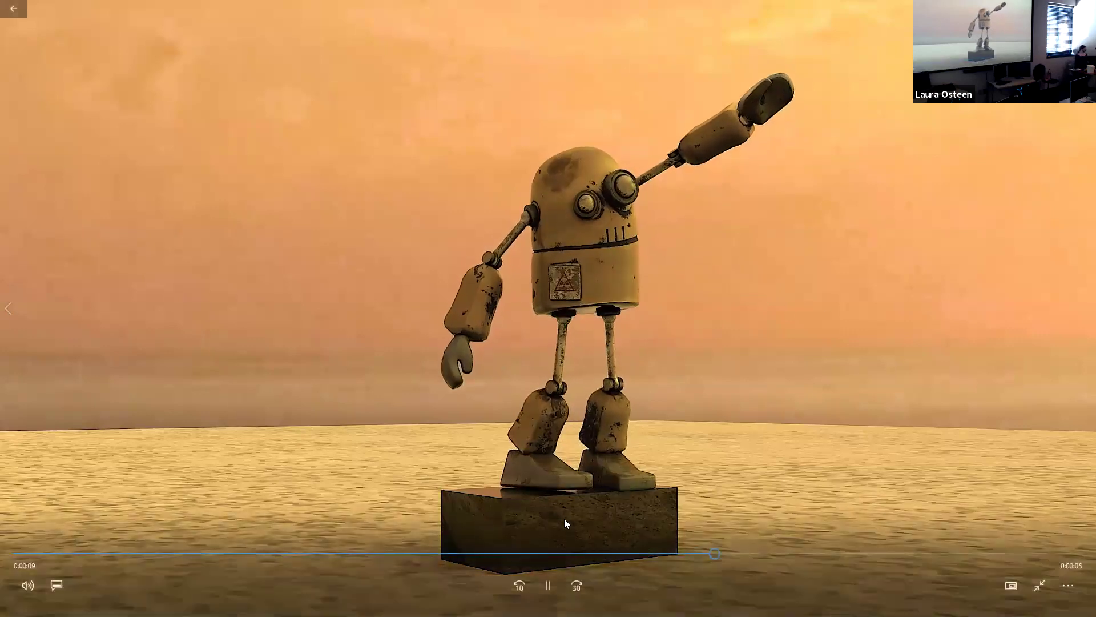
left_click(549, 586)
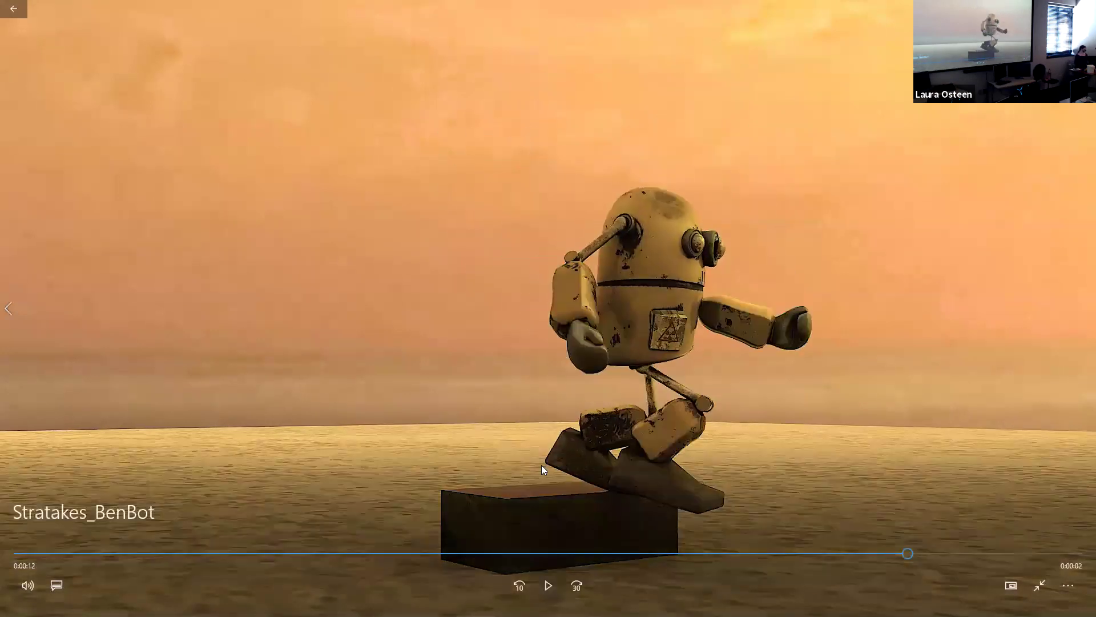
left_click(895, 562)
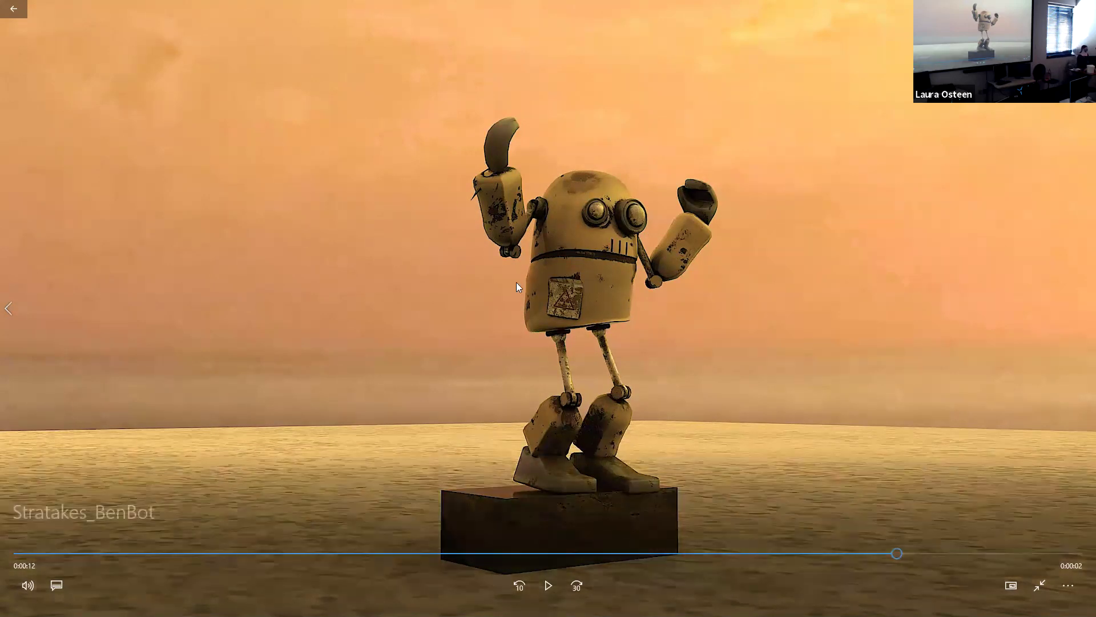
left_click(547, 584)
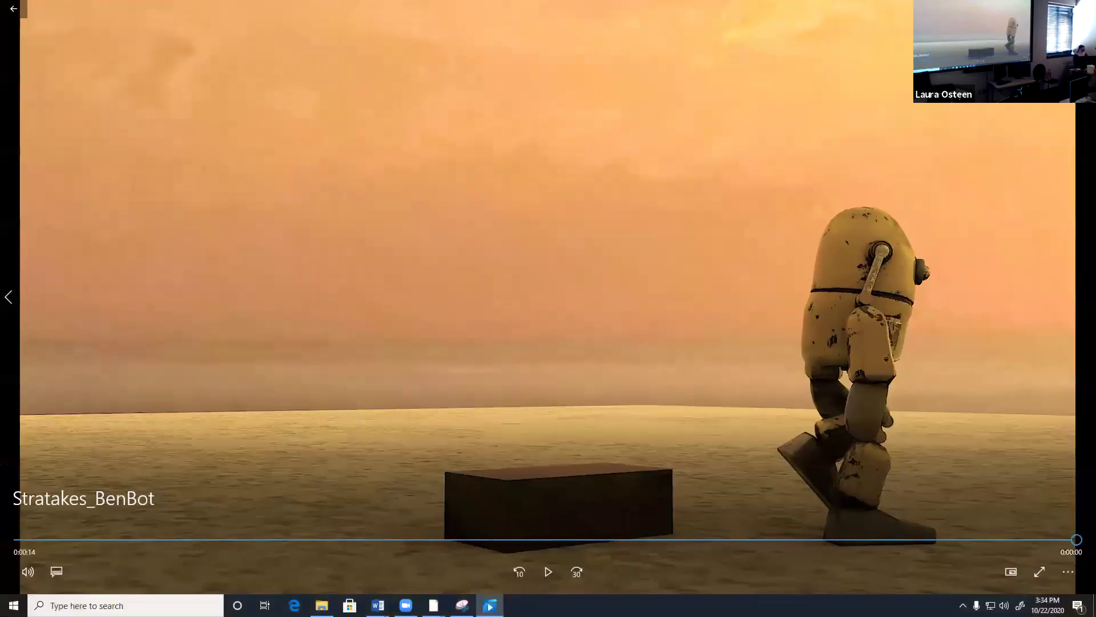
- Go back through the preceding student robot animation videos one by one to watch them, and close the player
left_click(8, 297)
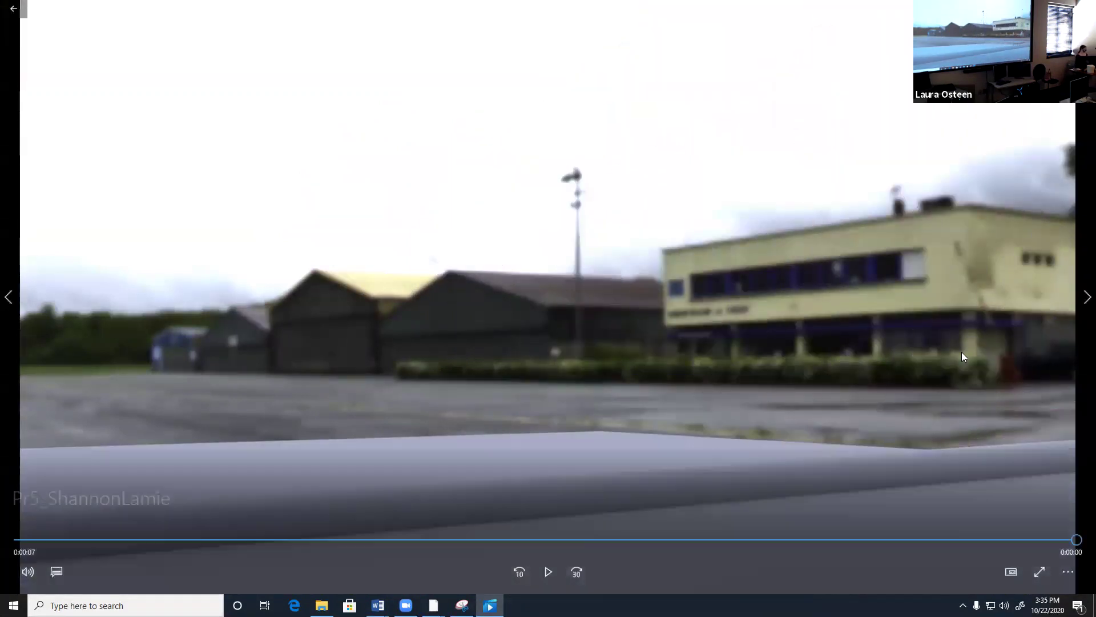
left_click(8, 301)
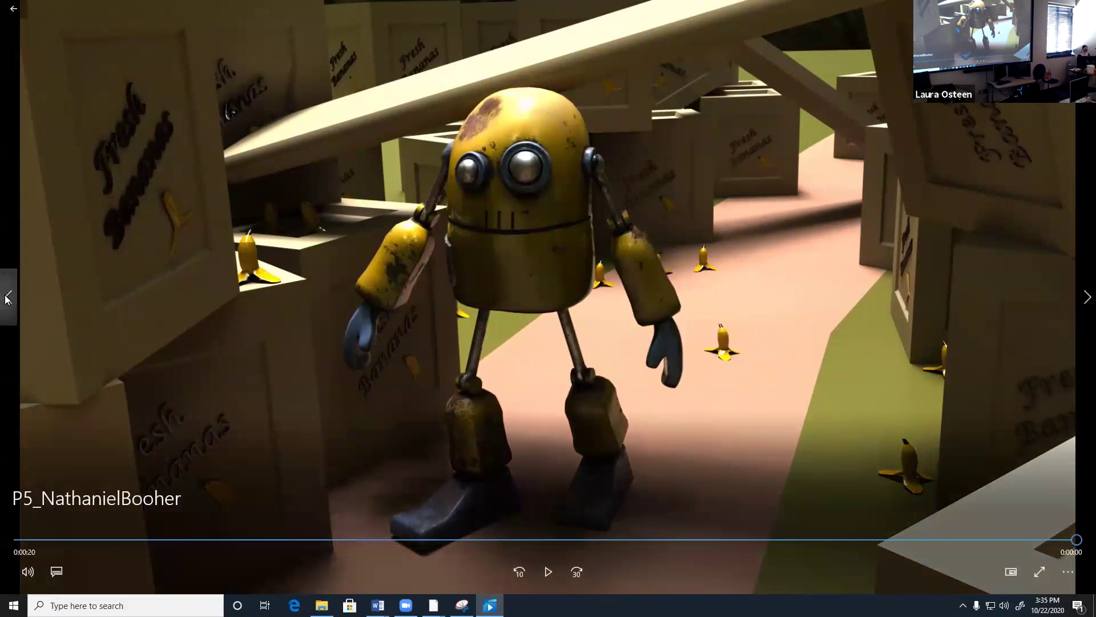
left_click(8, 296)
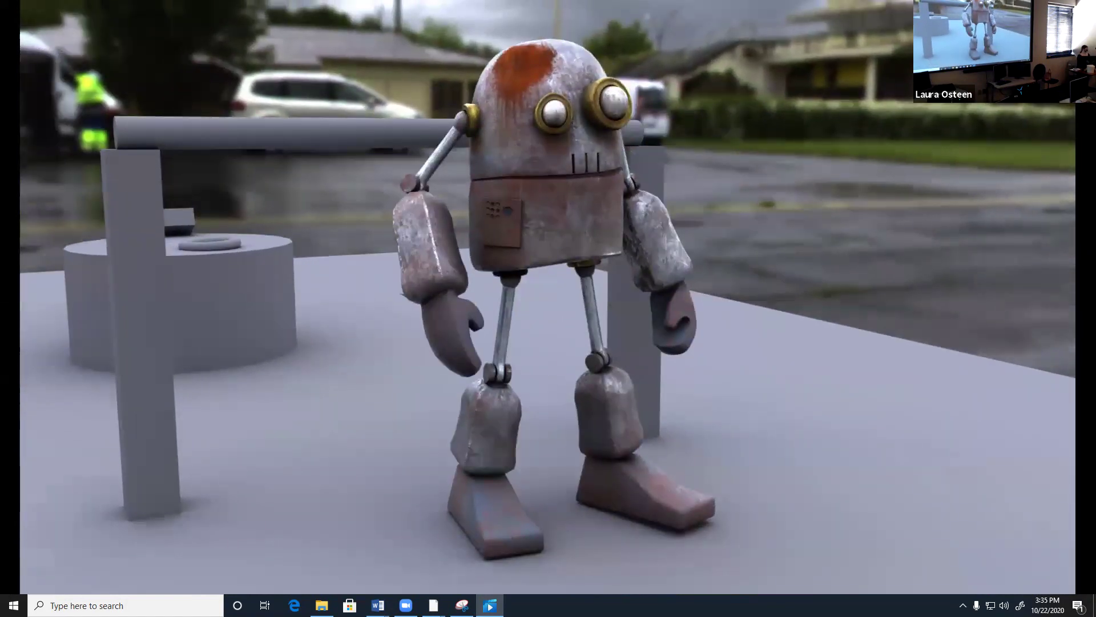
left_click(7, 298)
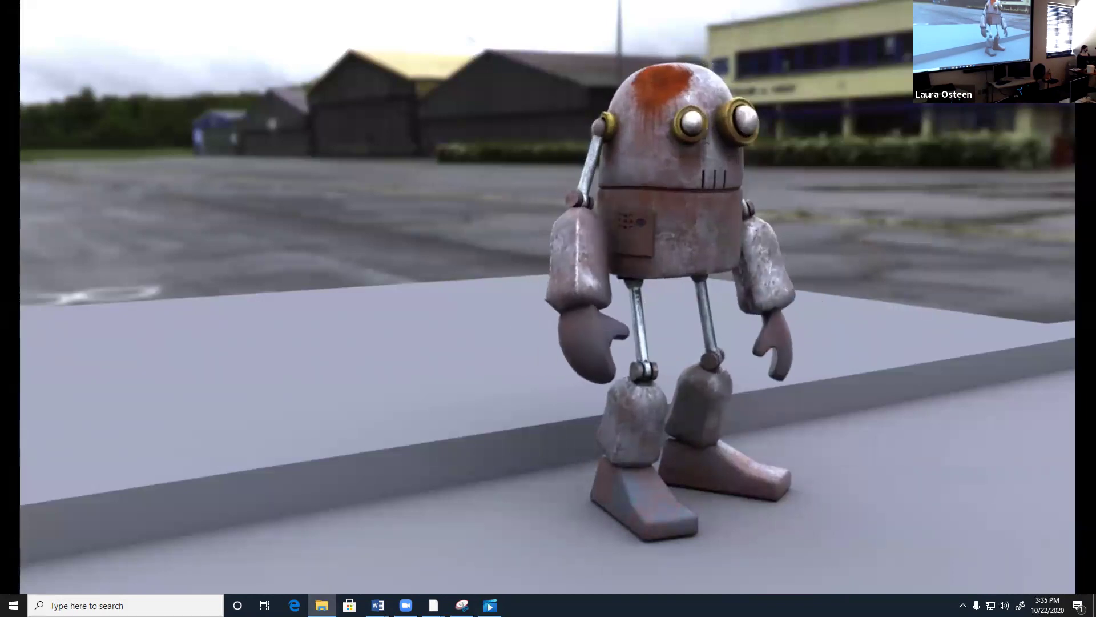
left_click(9, 296)
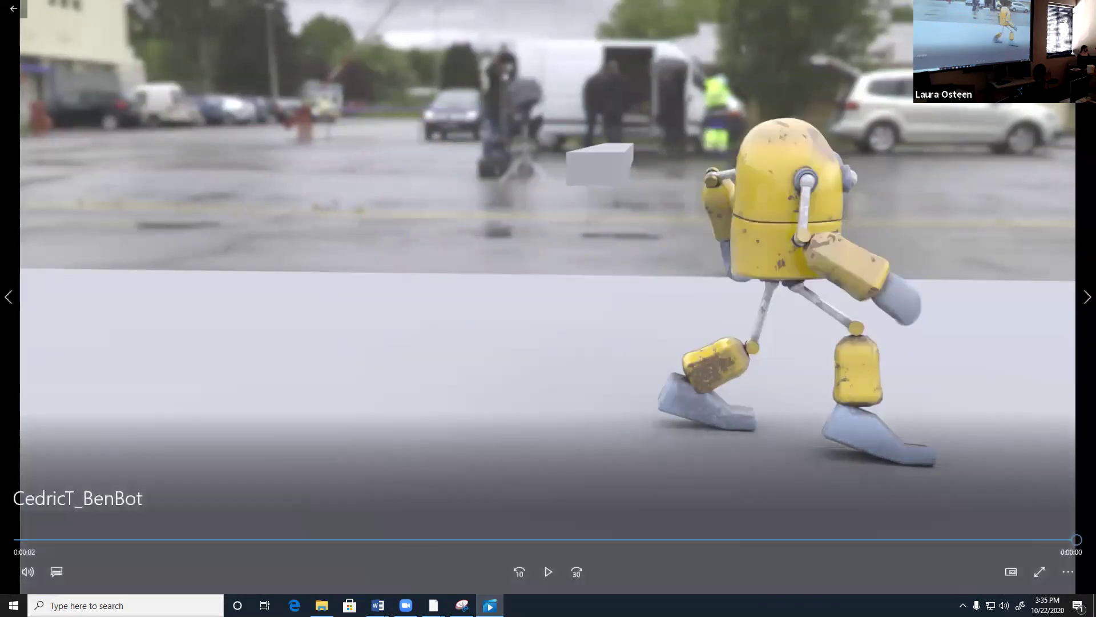
left_click(8, 297)
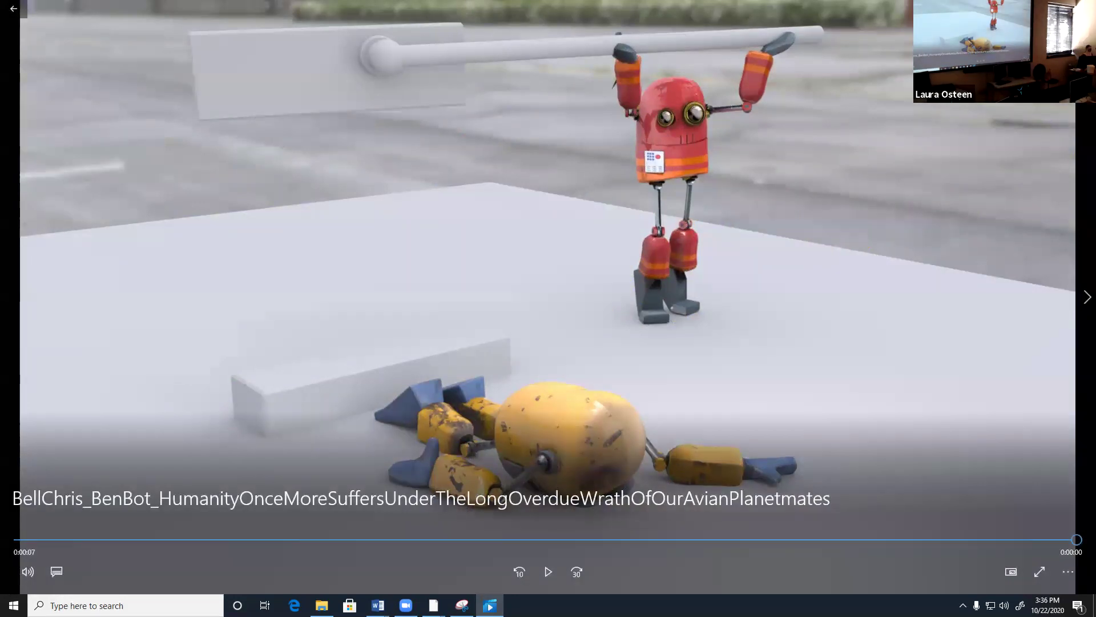
left_click(1083, 9)
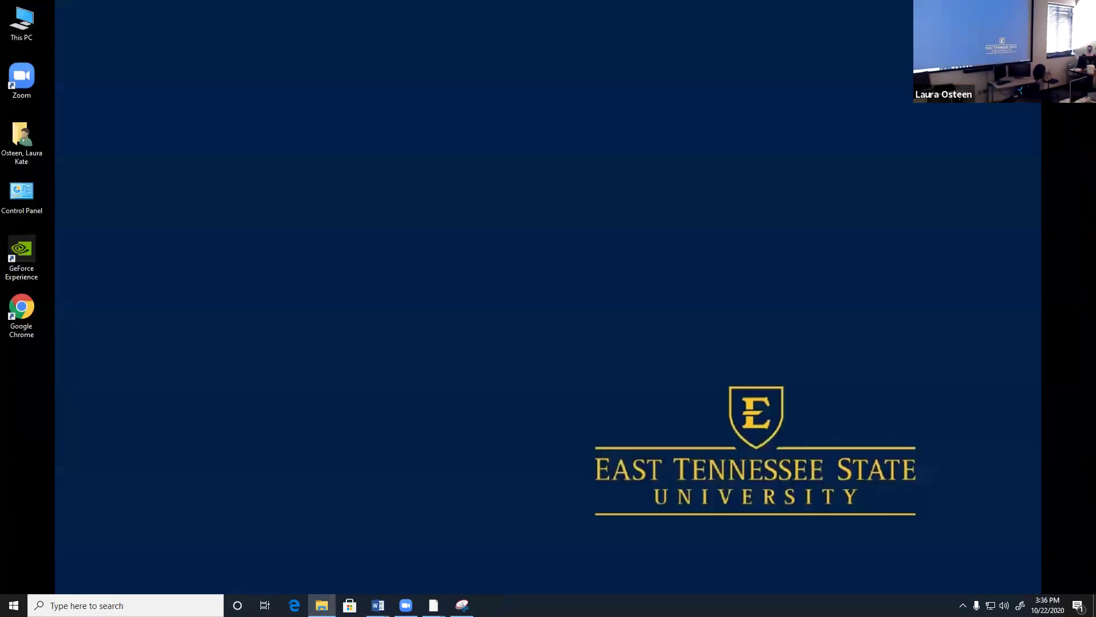